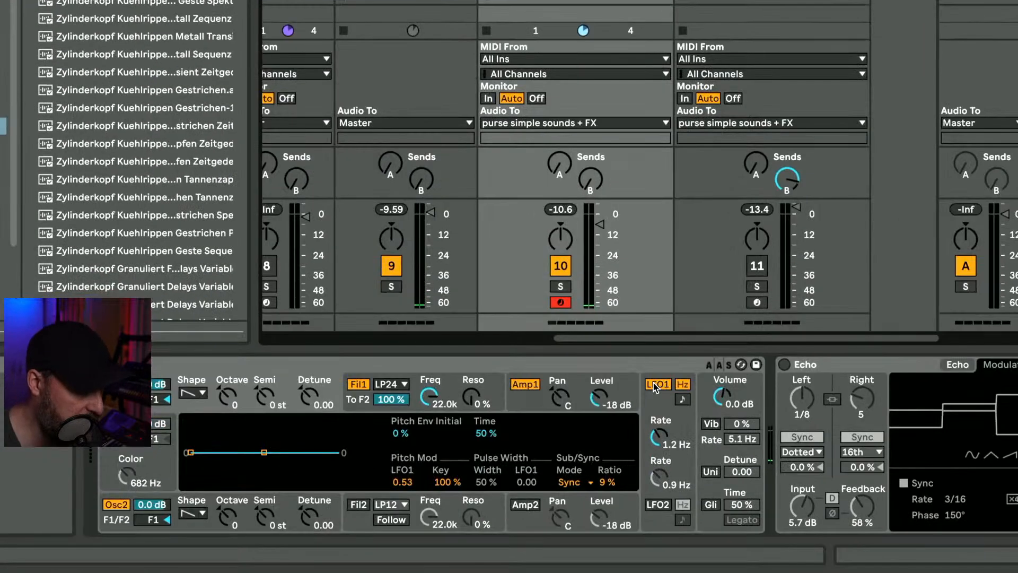
# - Compare the Saw track's Analog sound with LFO1 switched off and back on, and play the set briefly
pyautogui.click(656, 385)
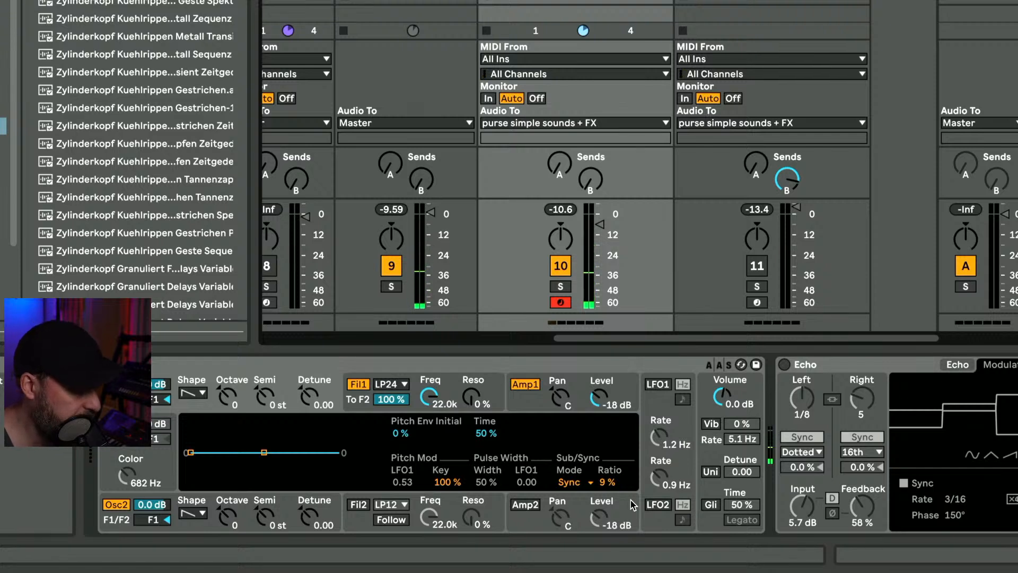
pyautogui.click(580, 483)
pyautogui.click(579, 486)
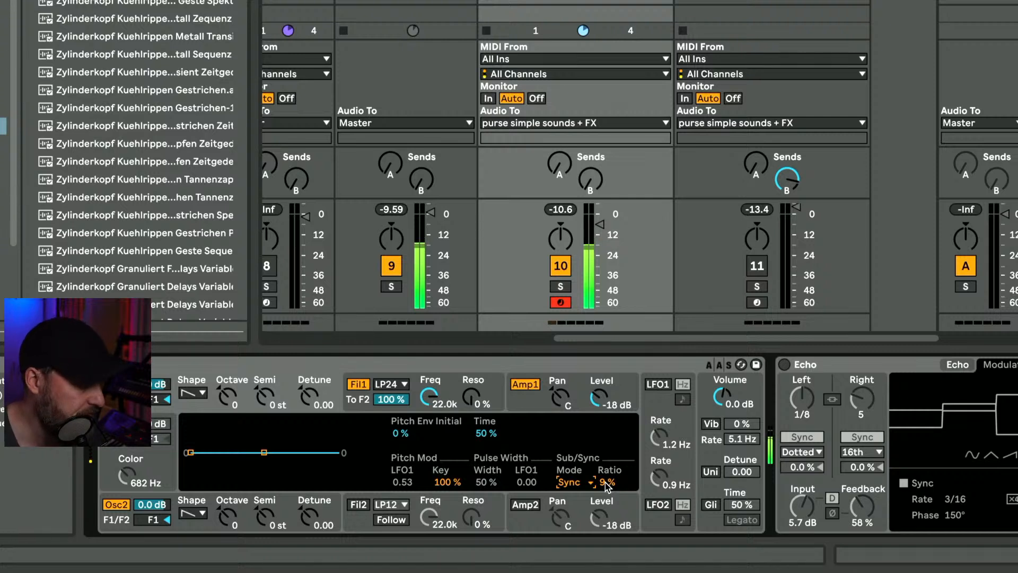
pyautogui.click(659, 385)
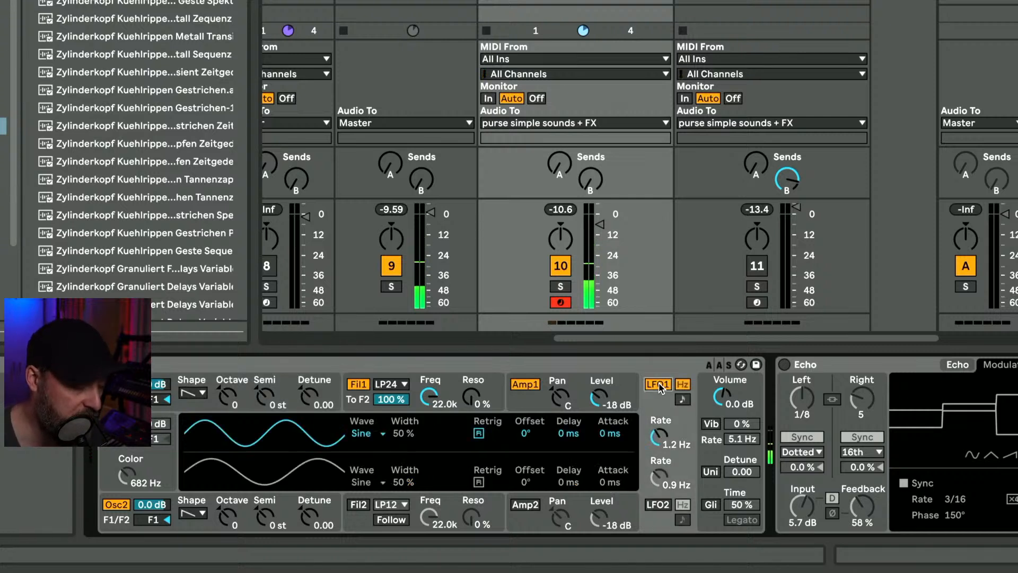
pyautogui.click(285, 386)
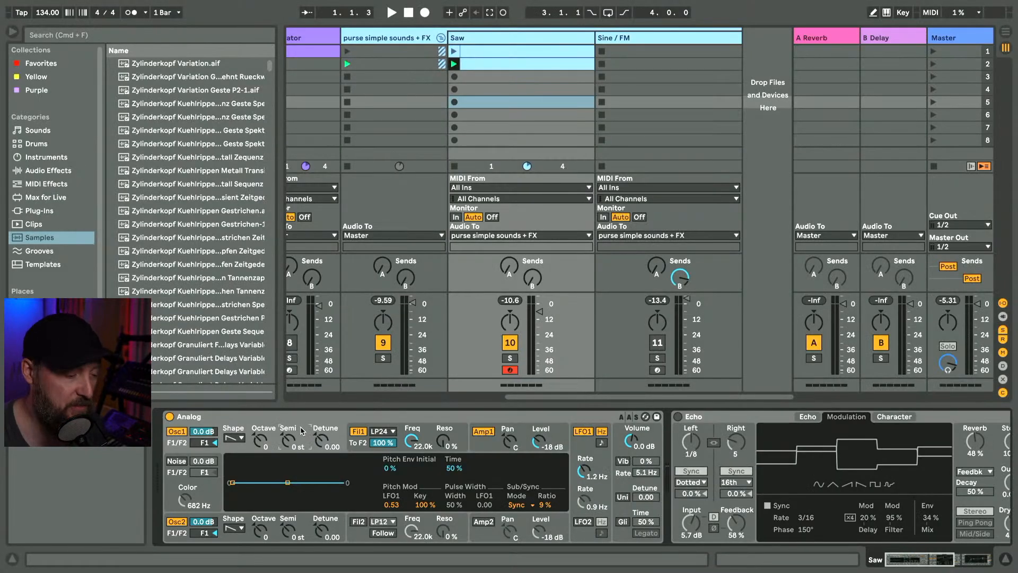
pyautogui.press('space')
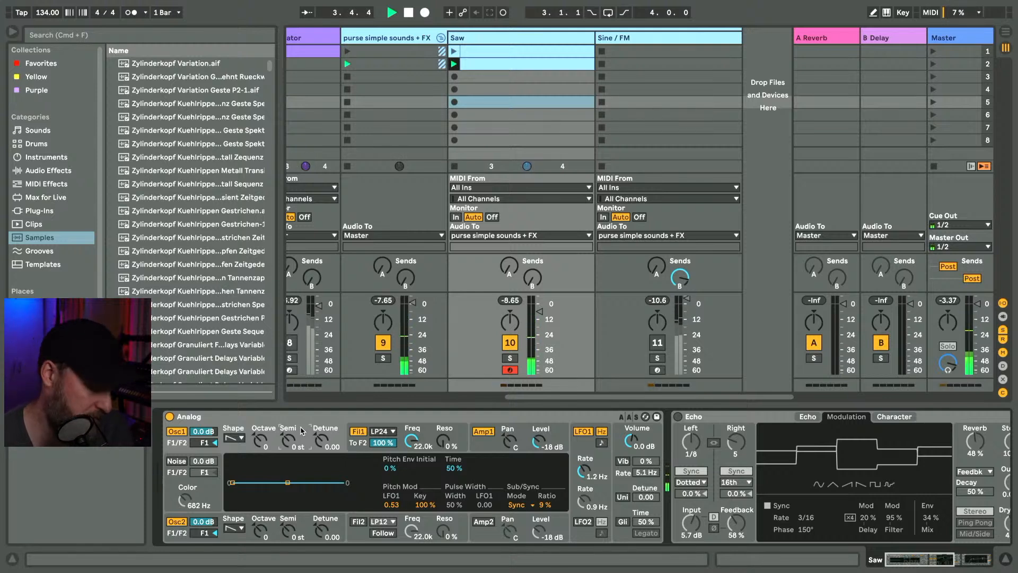
pyautogui.press('space')
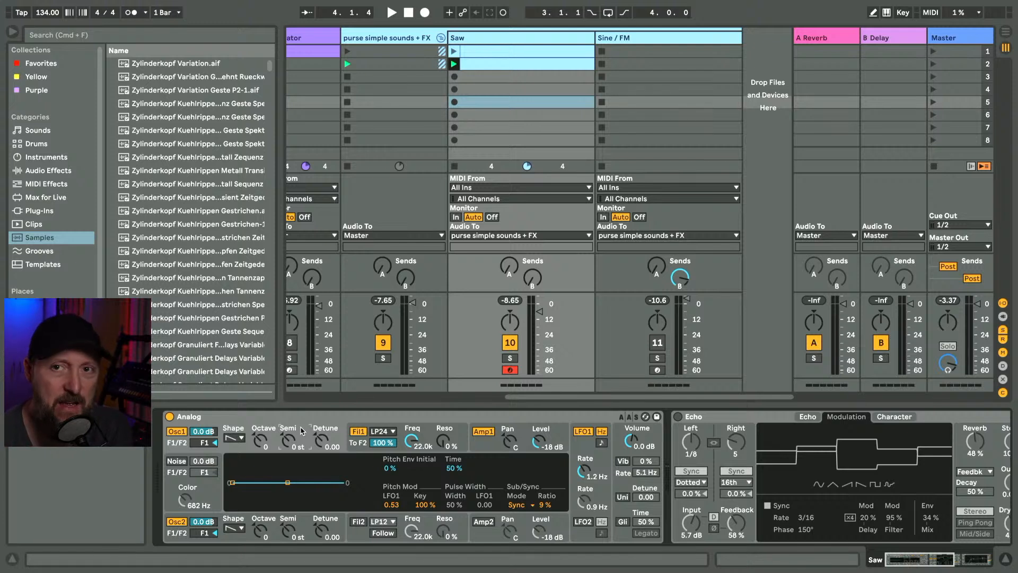
# - Start playback, enable the Echo on the Saw track and raise its Dry/Wet to 35%
pyautogui.press('space')
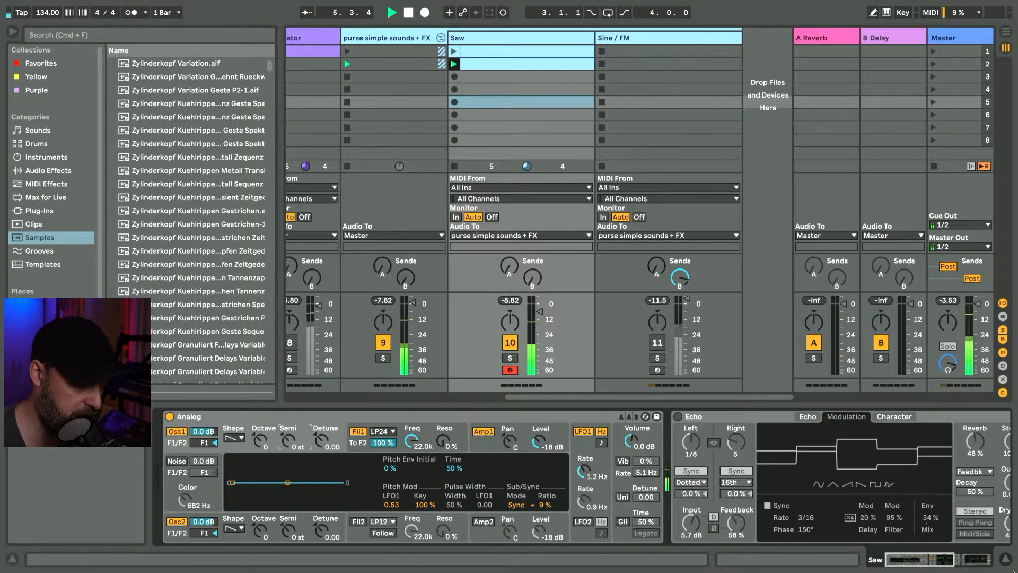
pyautogui.hscroll(5, 340, 423)
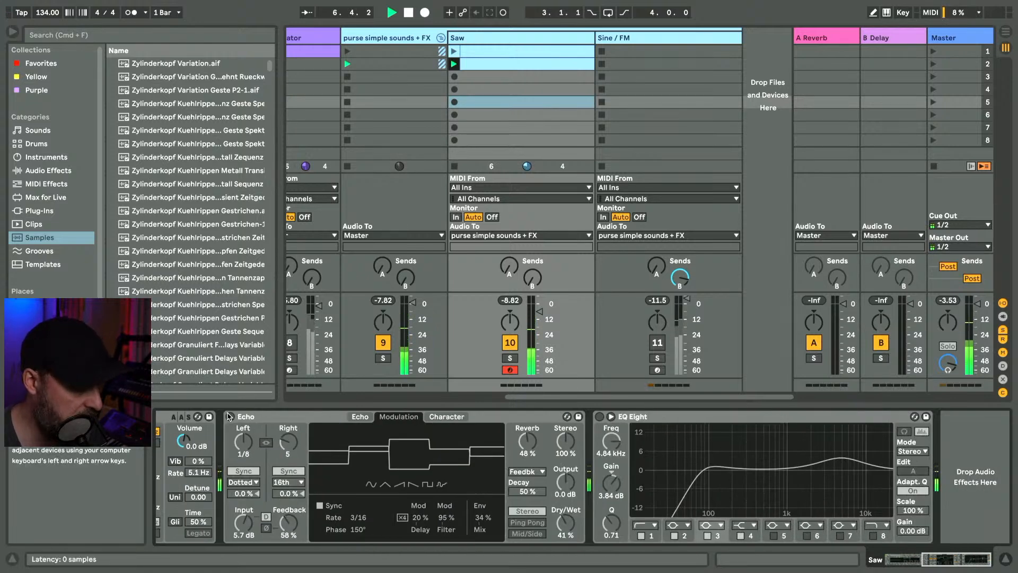
pyautogui.click(231, 417)
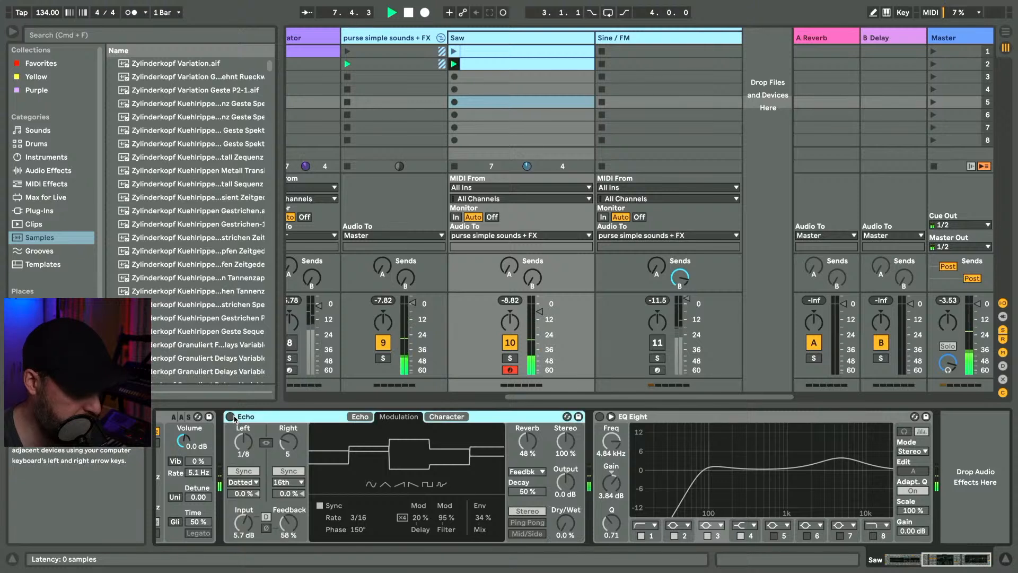
pyautogui.moveTo(565, 523); pyautogui.dragTo(565, 488)
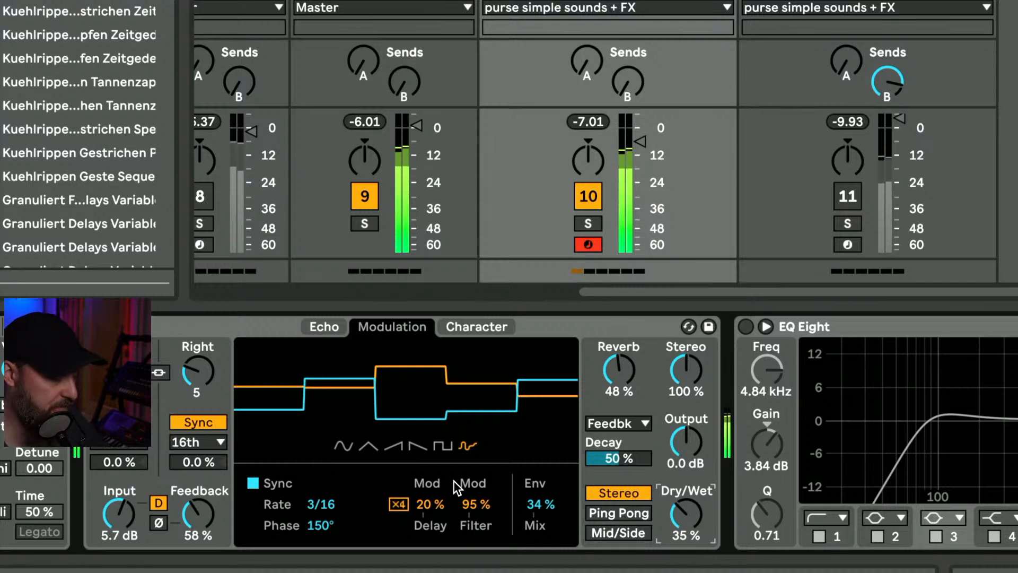
# - Review Echo's filter display, and reset its filter and delay modulation amounts to 0%
pyautogui.click(335, 332)
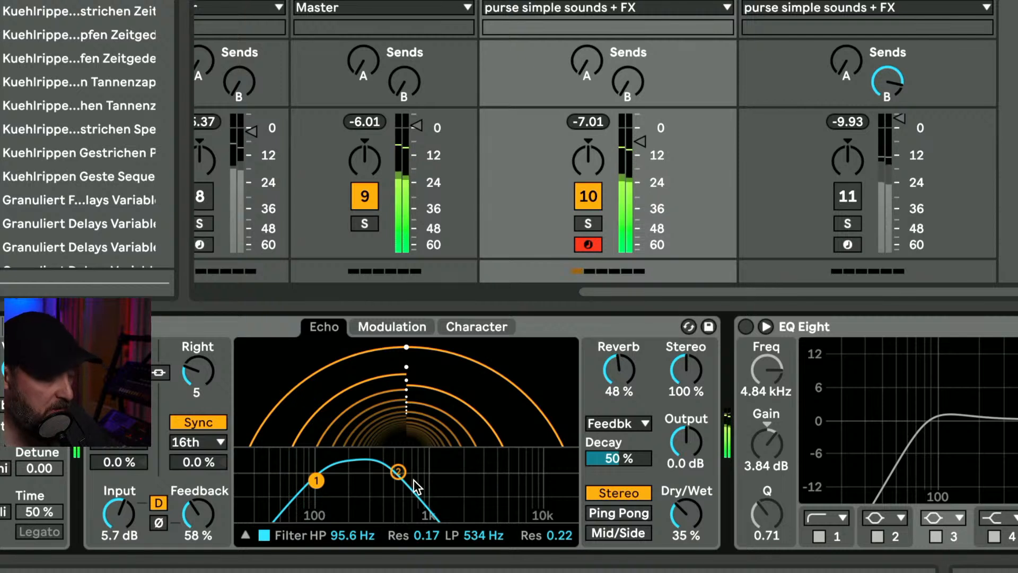
pyautogui.click(393, 328)
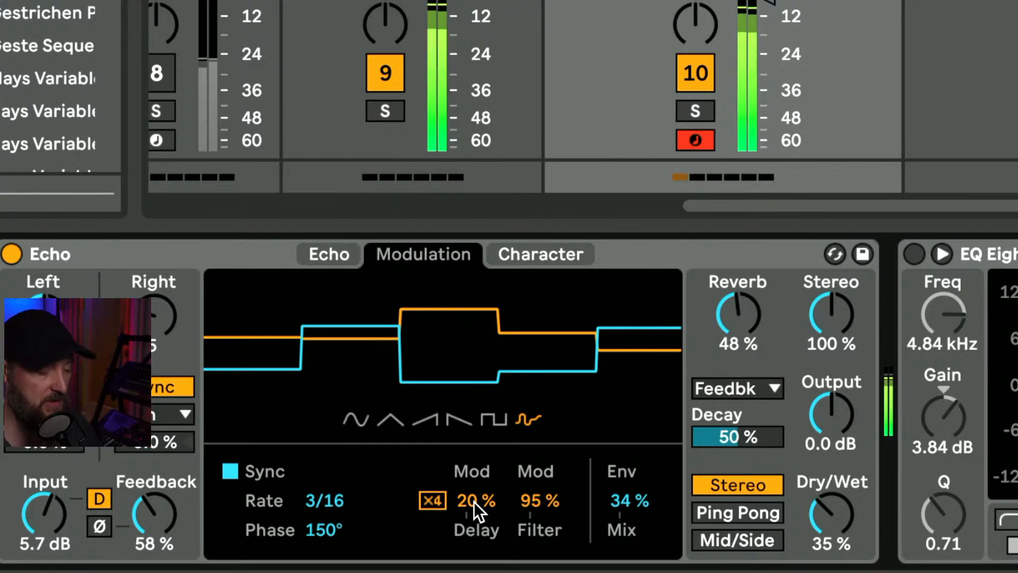
pyautogui.click(533, 499)
pyautogui.press('Delete')
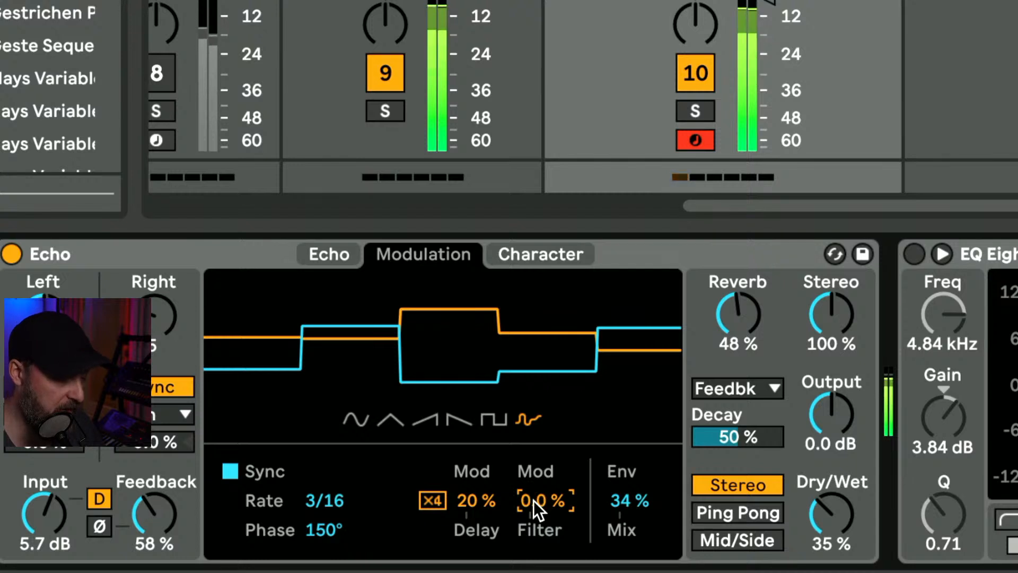
pyautogui.click(477, 499)
pyautogui.press('Delete')
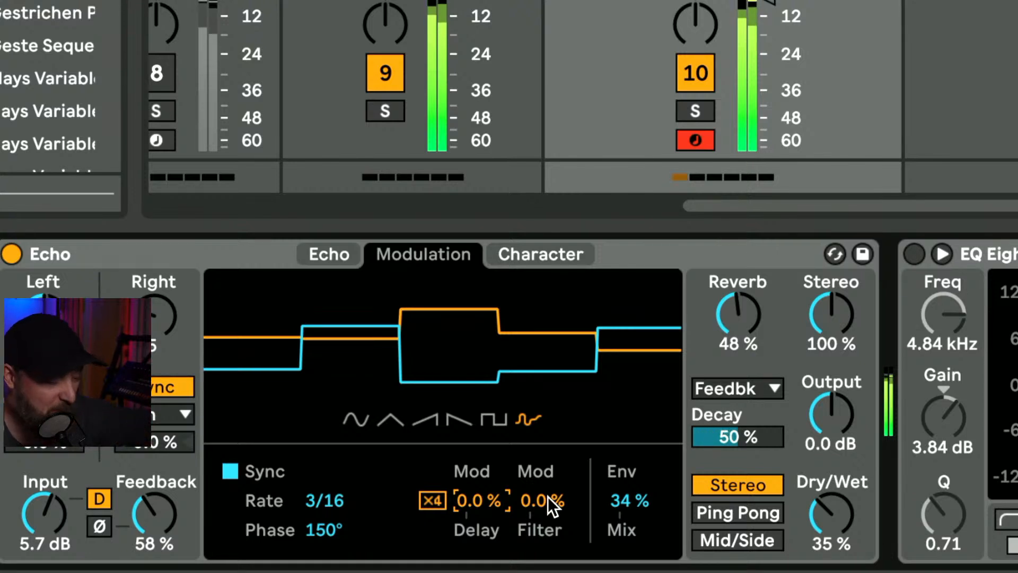
# - Set Echo's filter modulation to 71% and its delay modulation to 18%
pyautogui.moveTo(548, 496); pyautogui.dragTo(549, 417)
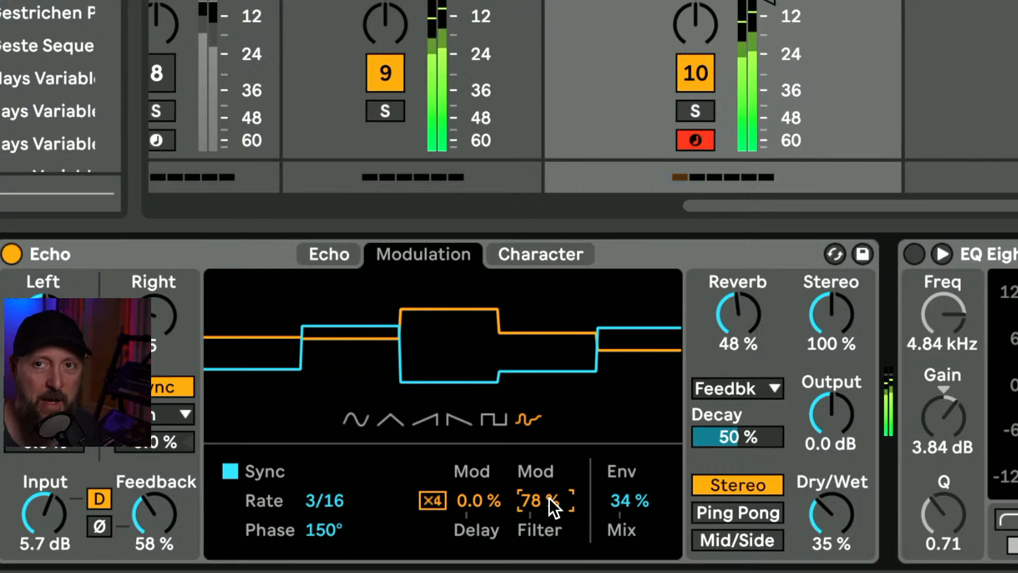
pyautogui.moveTo(549, 498); pyautogui.dragTo(549, 497)
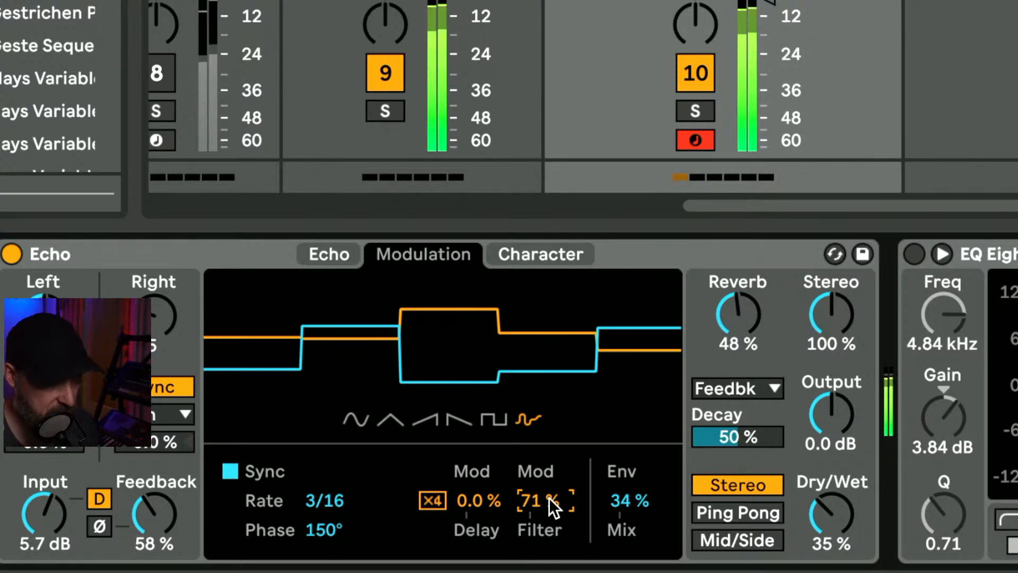
pyautogui.moveTo(482, 498); pyautogui.dragTo(483, 498)
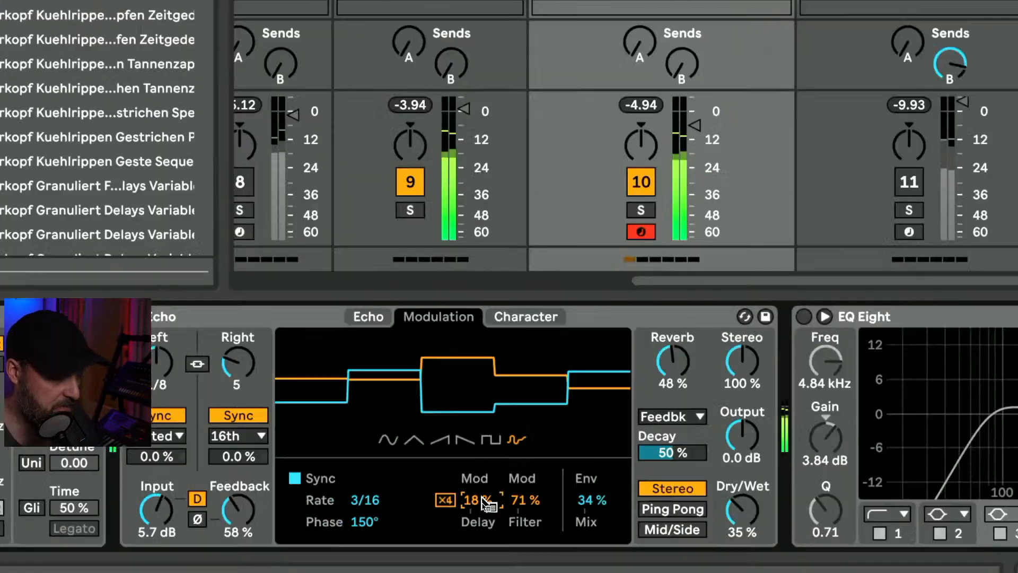
# - Launch the DS Kick clip and lower the master's stream input macro to -3.58 dB
pyautogui.hscroll(-10, 398, 239)
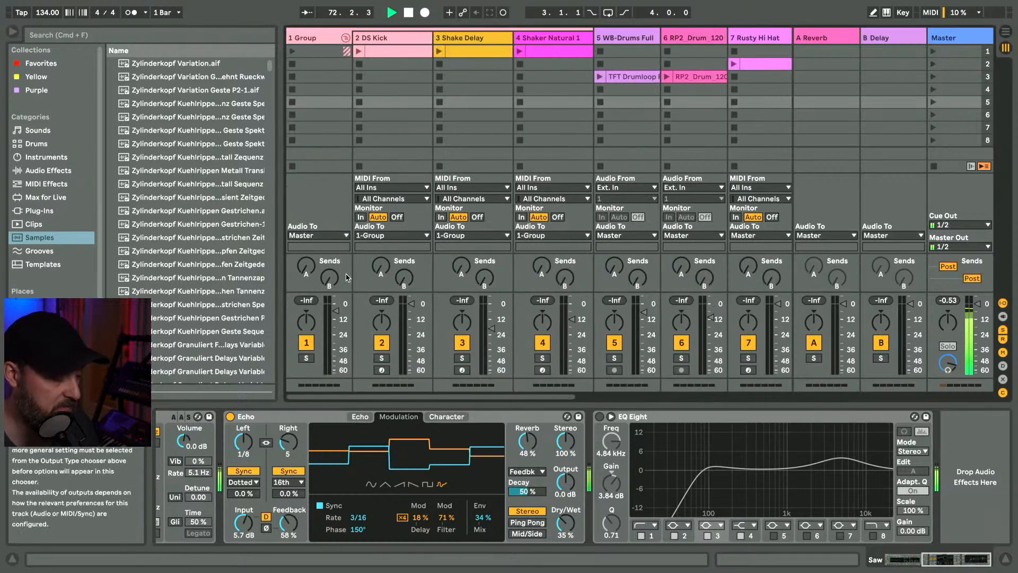
pyautogui.click(359, 51)
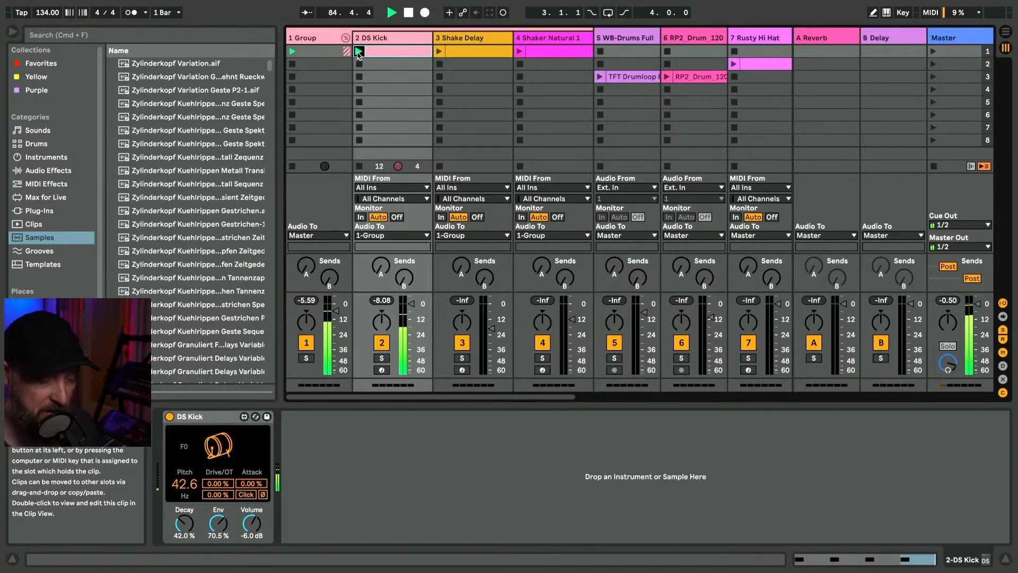
pyautogui.click(940, 41)
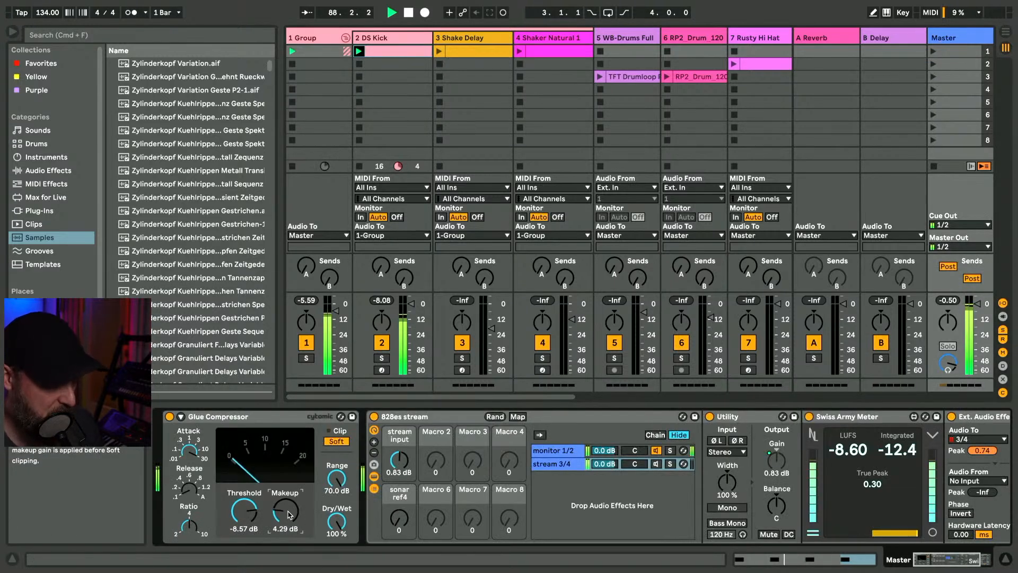
pyautogui.moveTo(401, 460); pyautogui.dragTo(402, 467)
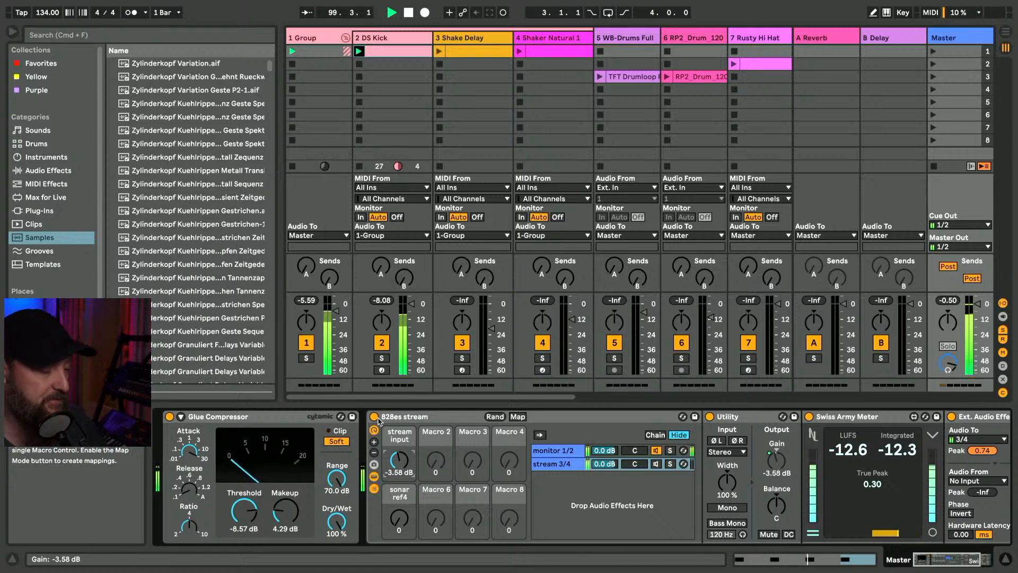
# - Enable the EQ Eight at the end of the Saw track's device chain
pyautogui.hscroll(5, 500, 94)
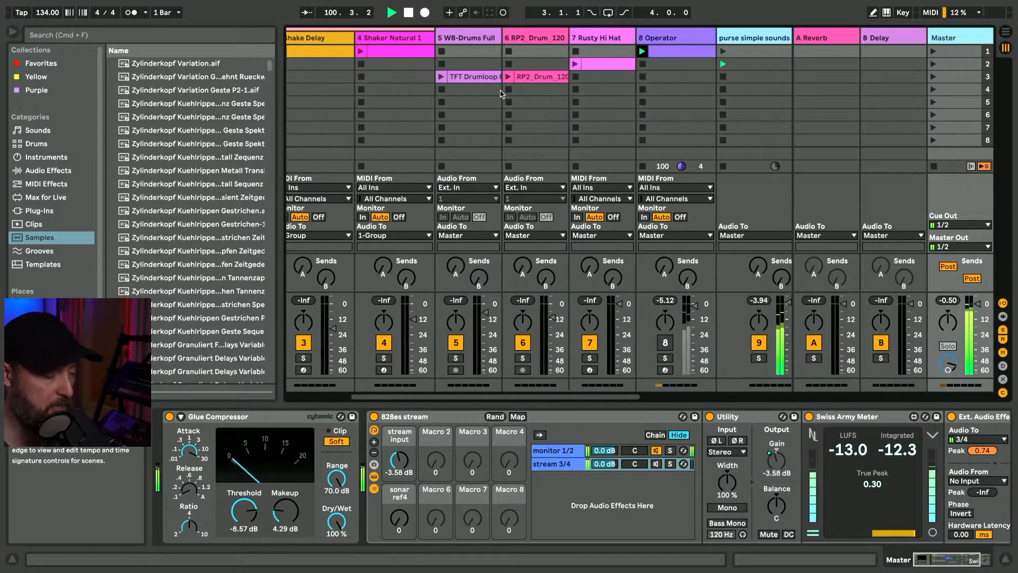
pyautogui.click(618, 38)
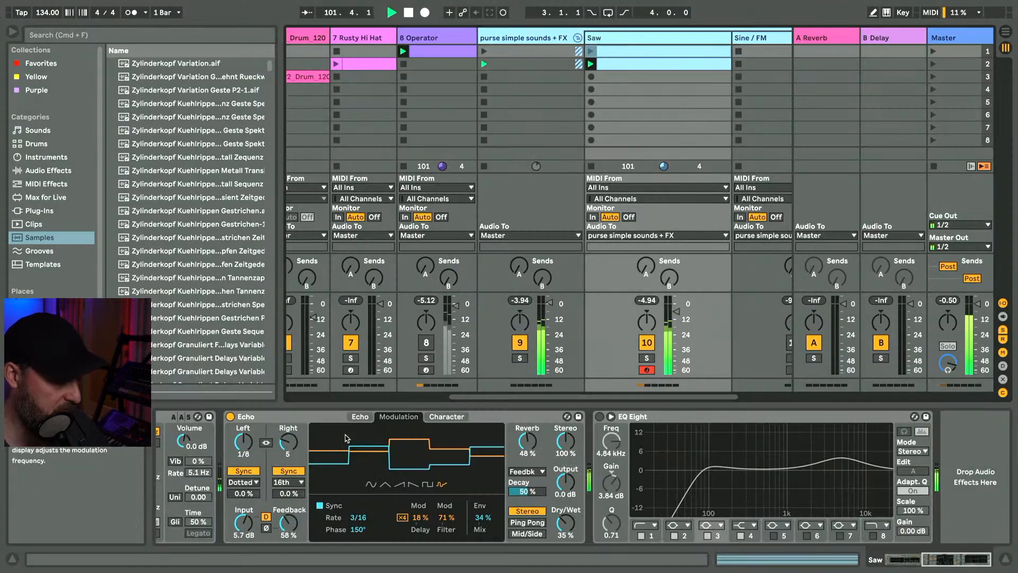
pyautogui.click(600, 417)
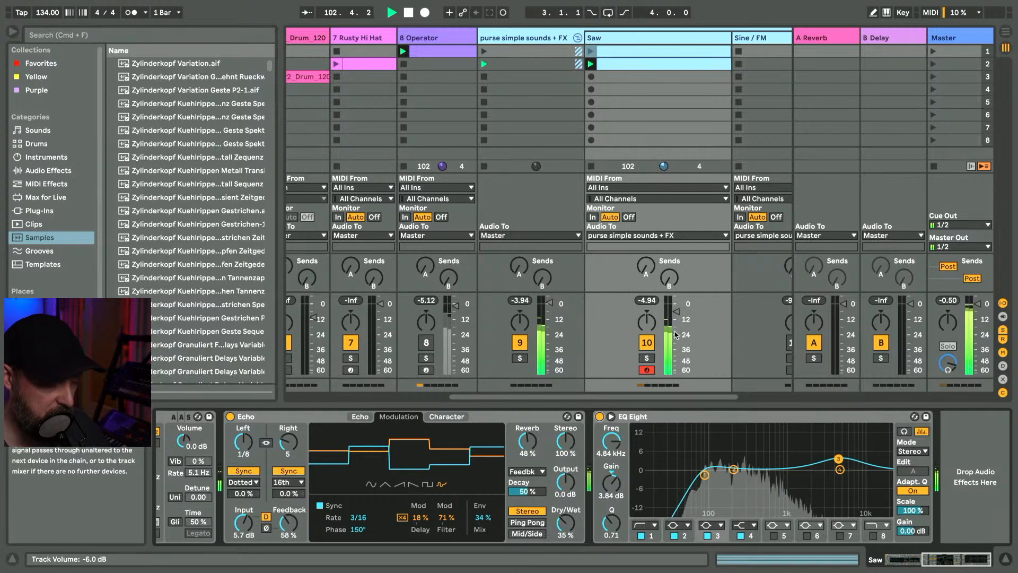
pyautogui.hscroll(-5, 404, 488)
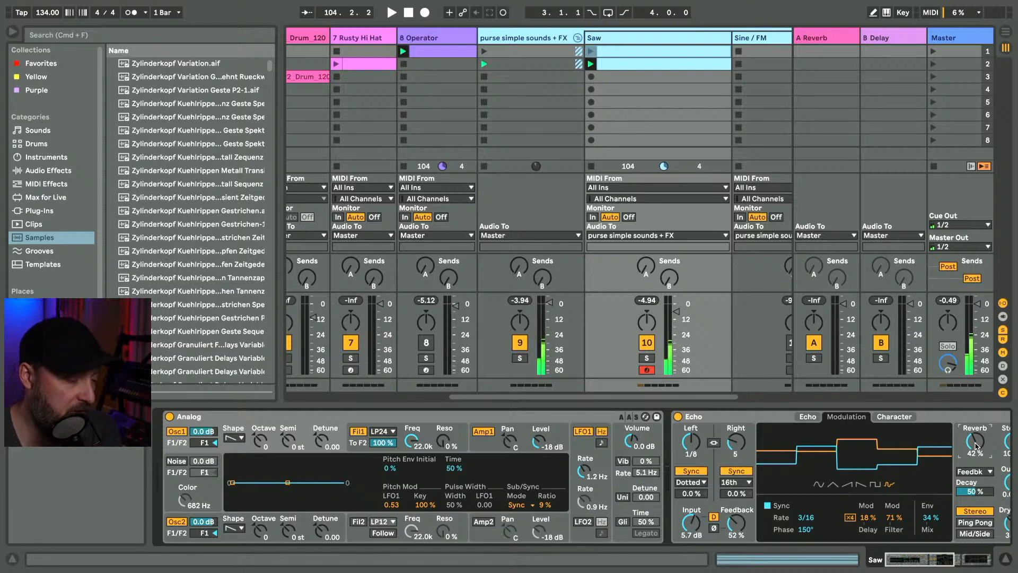
# - Play the set with the Operator track selected, raise its filter frequency to 608 Hz and turn up the track volume slightly
pyautogui.click(424, 39)
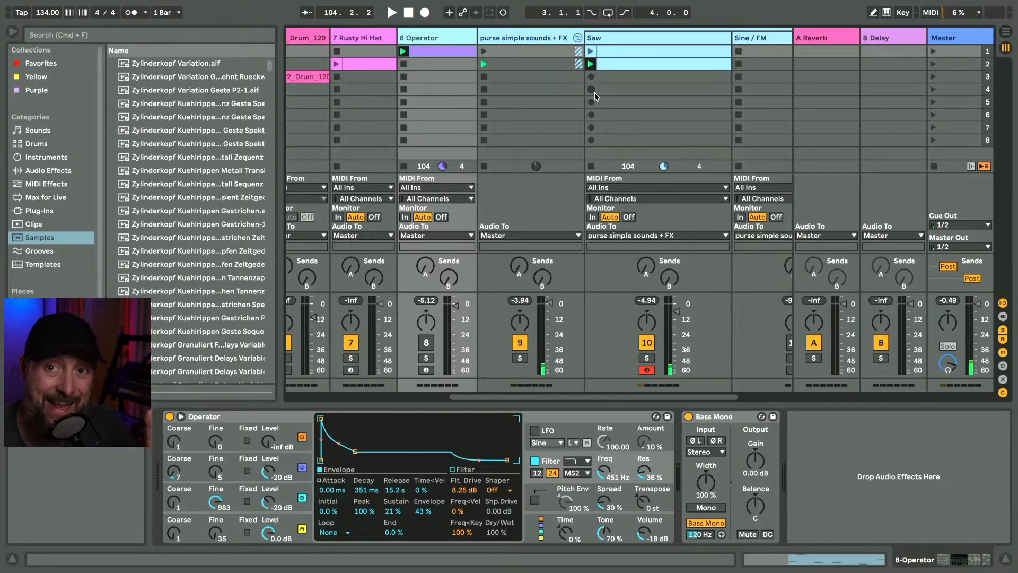
pyautogui.press('space')
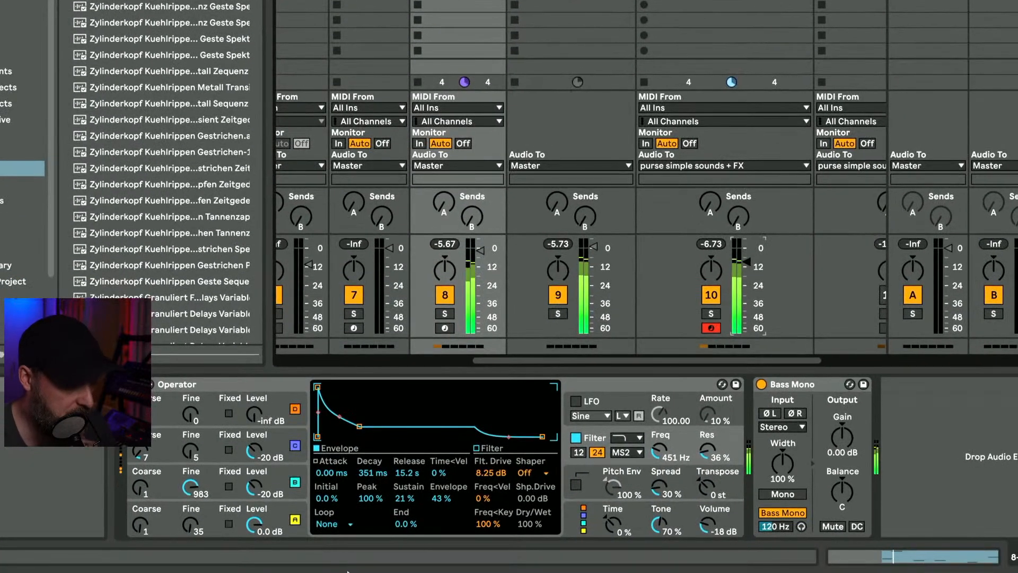
pyautogui.moveTo(666, 454); pyautogui.dragTo(666, 454)
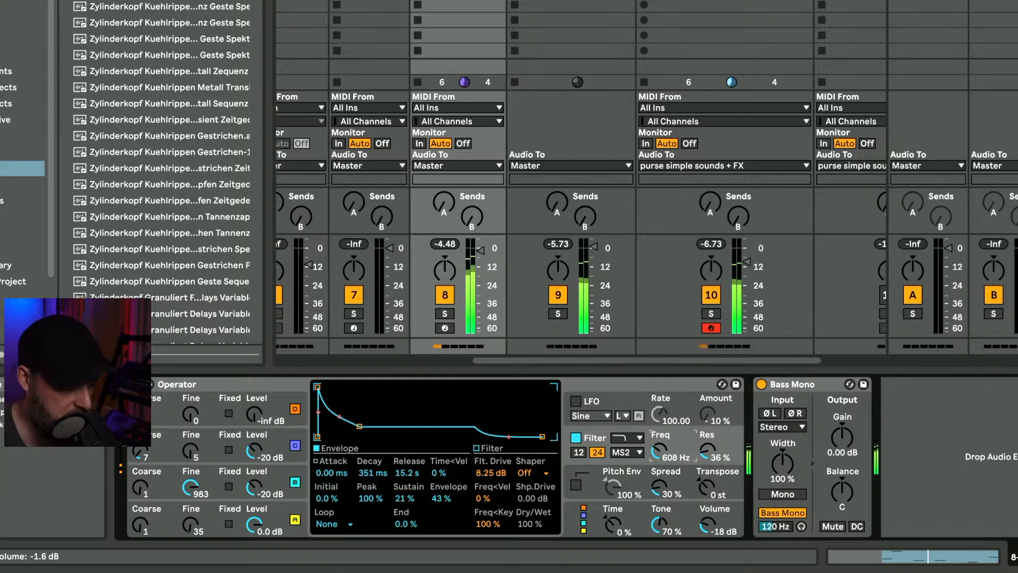
pyautogui.moveTo(480, 251); pyautogui.dragTo(480, 249)
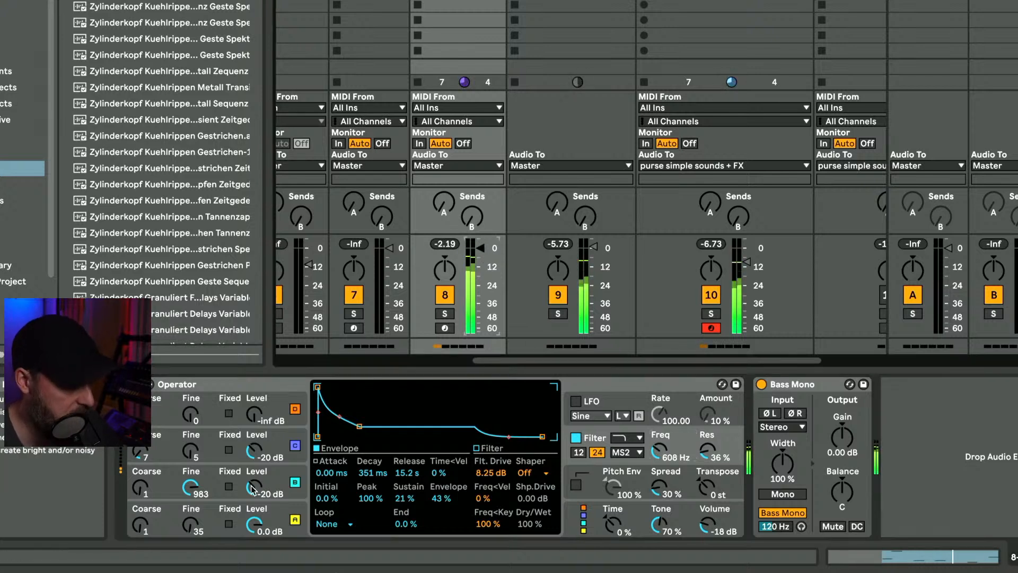
# - Set Operator's oscillator B level to -26 dB, oscillator C level to -14 dB and filter frequency to 1.45 kHz
pyautogui.moveTo(255, 487); pyautogui.dragTo(254, 498)
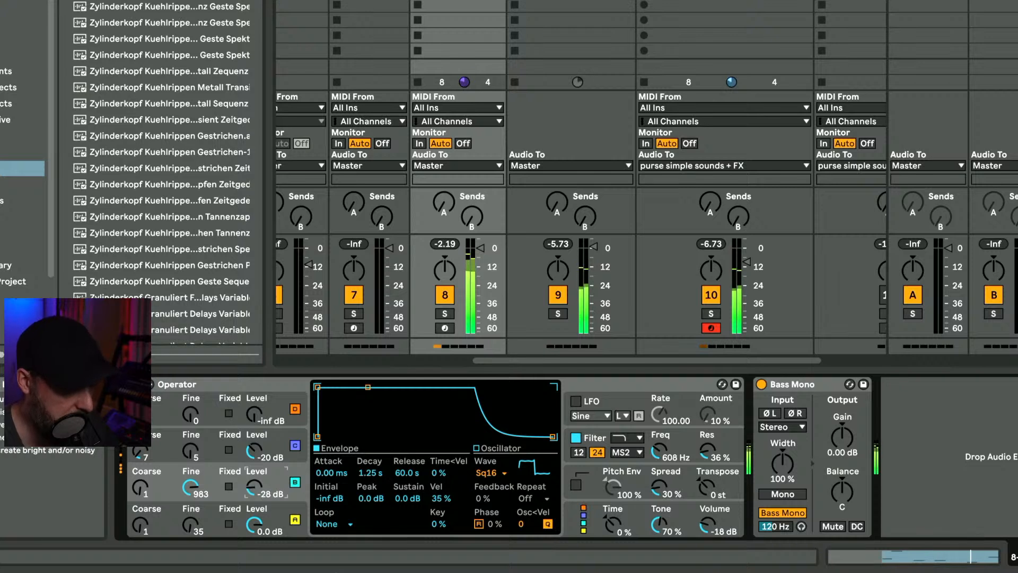
pyautogui.moveTo(254, 450); pyautogui.dragTo(255, 448)
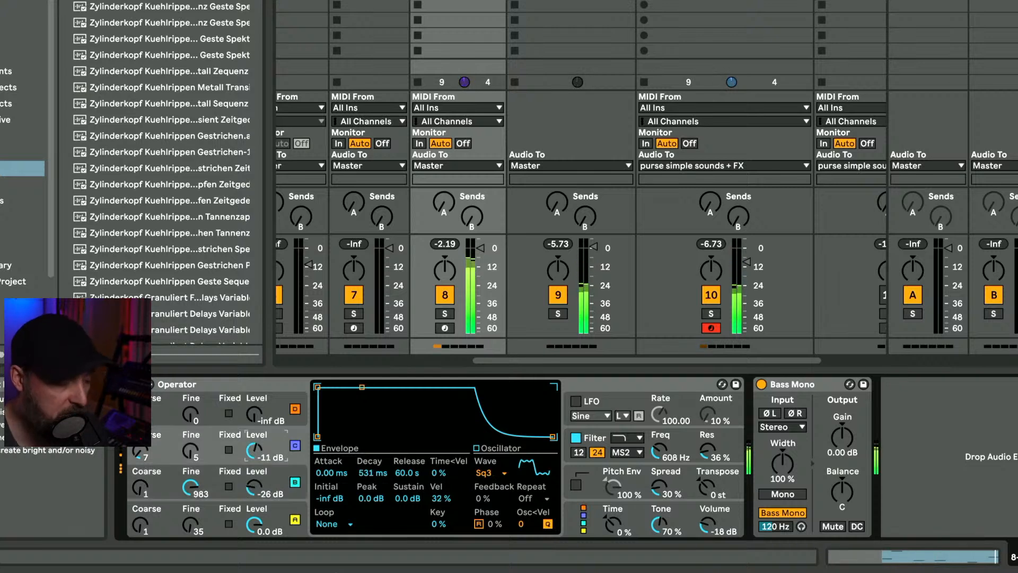
pyautogui.moveTo(659, 451); pyautogui.dragTo(659, 437)
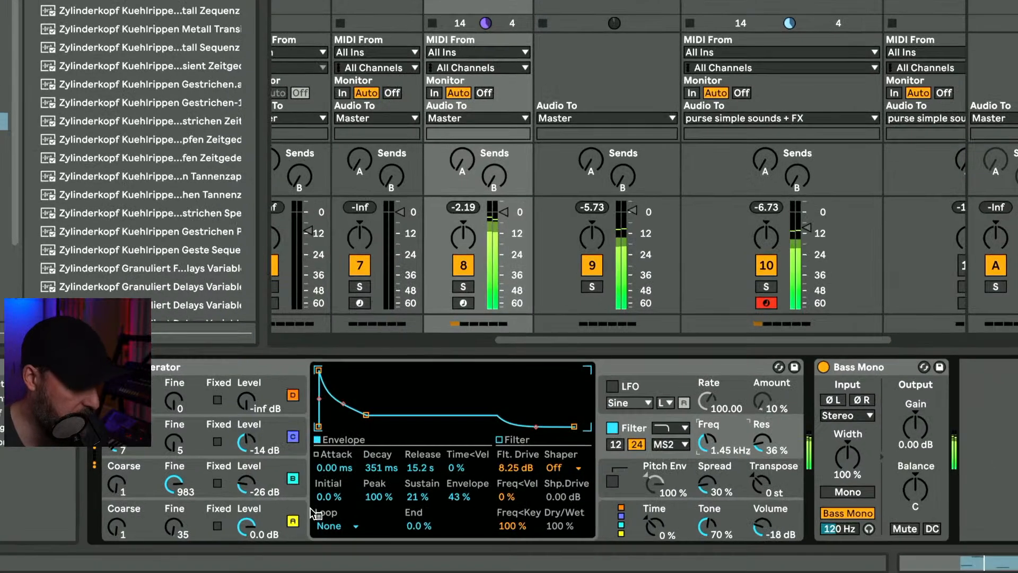
# - Mute the Saw track and set Operator's Fine tuning to 3 for oscillator C and 993 for oscillator B
pyautogui.click(711, 299)
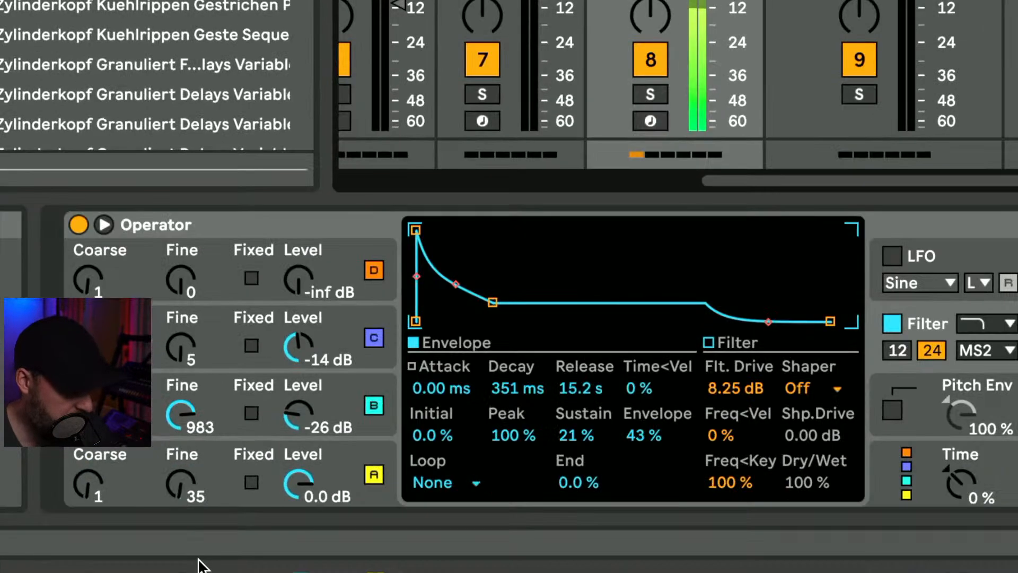
pyautogui.moveTo(185, 330); pyautogui.dragTo(185, 336)
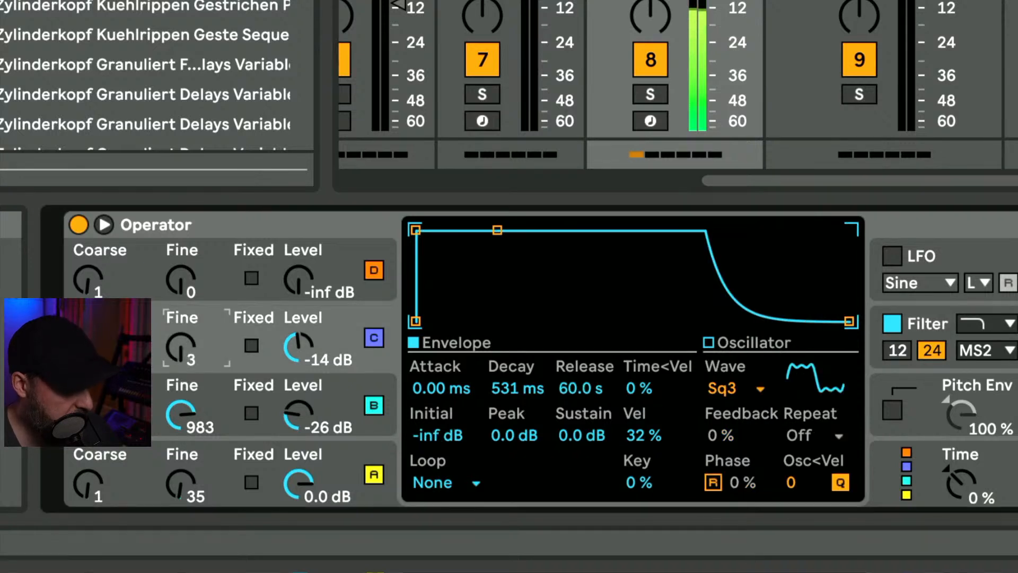
pyautogui.moveTo(184, 410); pyautogui.dragTo(184, 399)
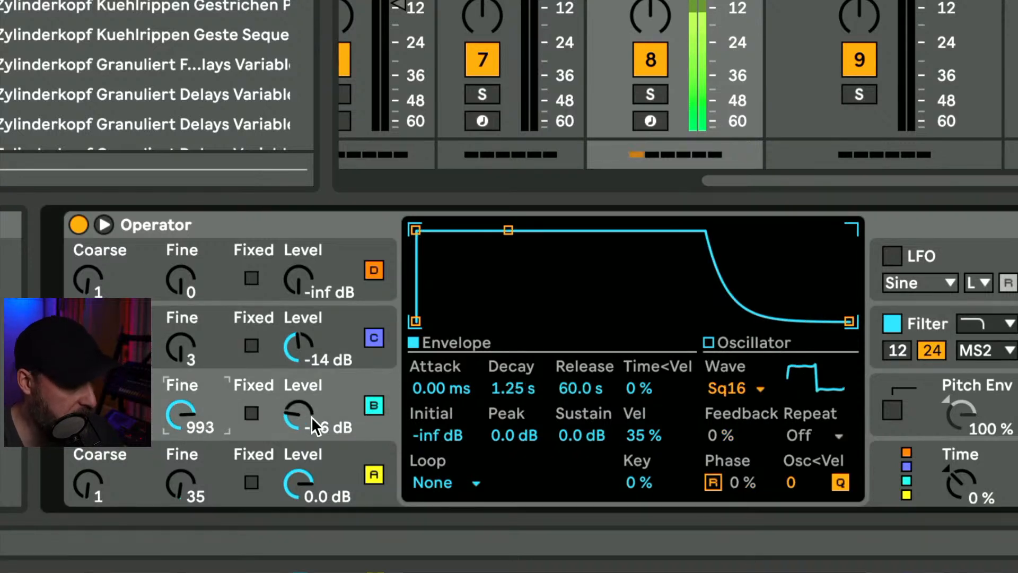
# - Set Operator's oscillator B level to -17 dB, oscillator C level to -15 dB and filter frequency to 495 Hz
pyautogui.moveTo(305, 421); pyautogui.dragTo(306, 403)
pyautogui.moveTo(299, 414)
pyautogui.mouseDown()
pyautogui.moveTo(299, 377)
pyautogui.moveTo(299, 432)
pyautogui.moveTo(299, 407)
pyautogui.mouseUp()
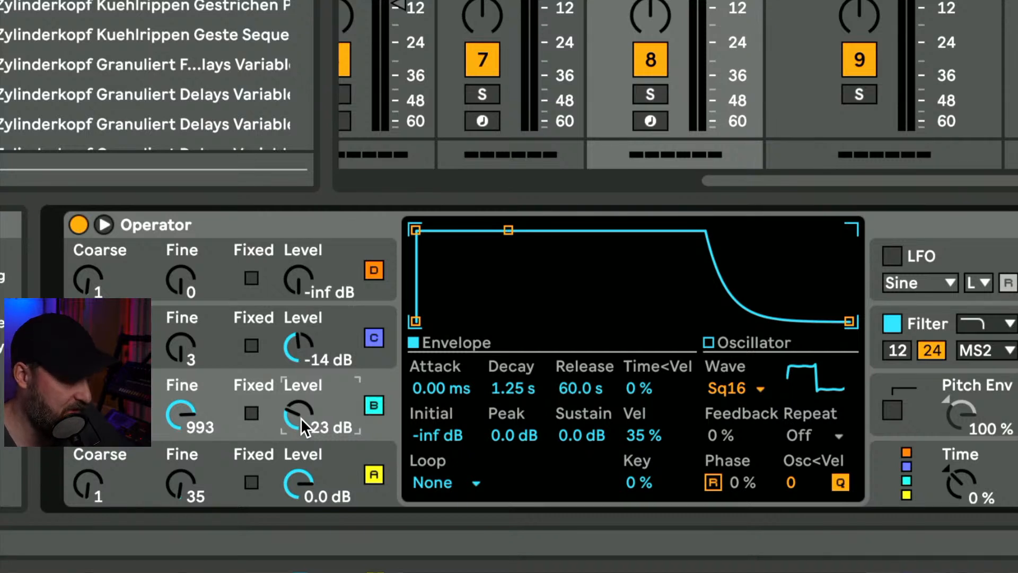
pyautogui.moveTo(301, 418)
pyautogui.mouseDown()
pyautogui.moveTo(301, 446)
pyautogui.moveTo(301, 398)
pyautogui.moveTo(301, 415)
pyautogui.mouseUp()
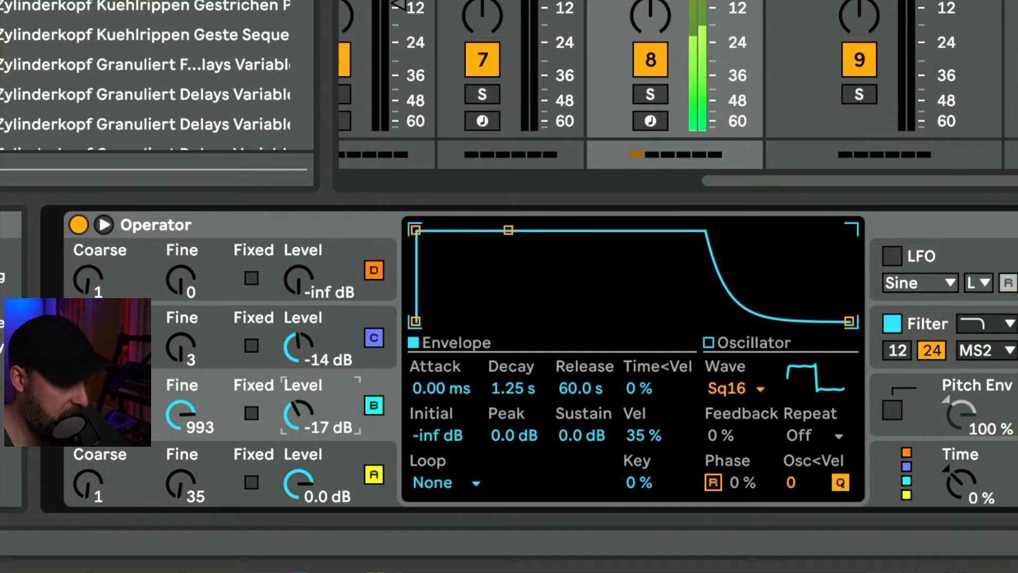
pyautogui.moveTo(300, 345); pyautogui.dragTo(301, 346)
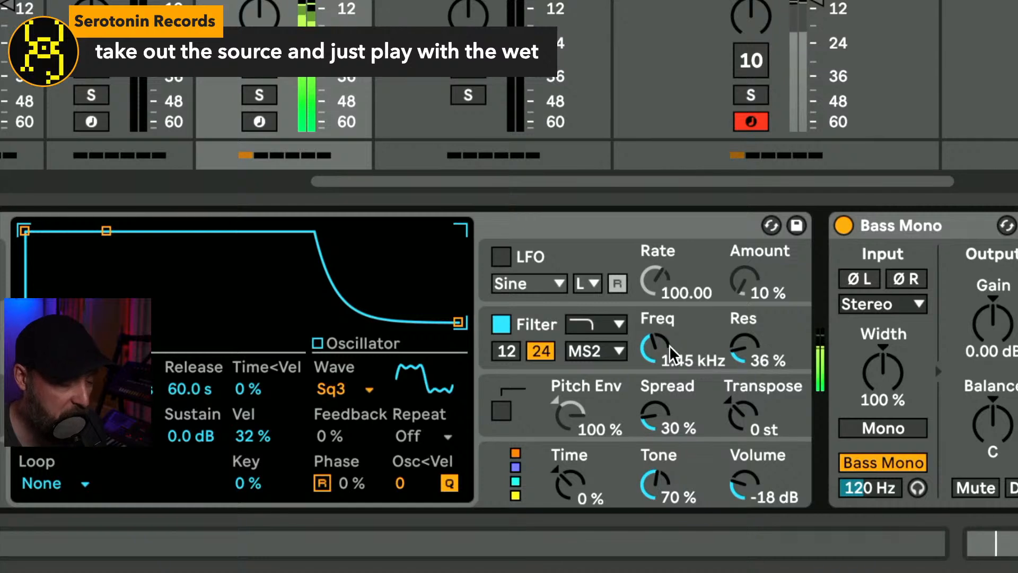
pyautogui.moveTo(671, 352); pyautogui.dragTo(671, 383)
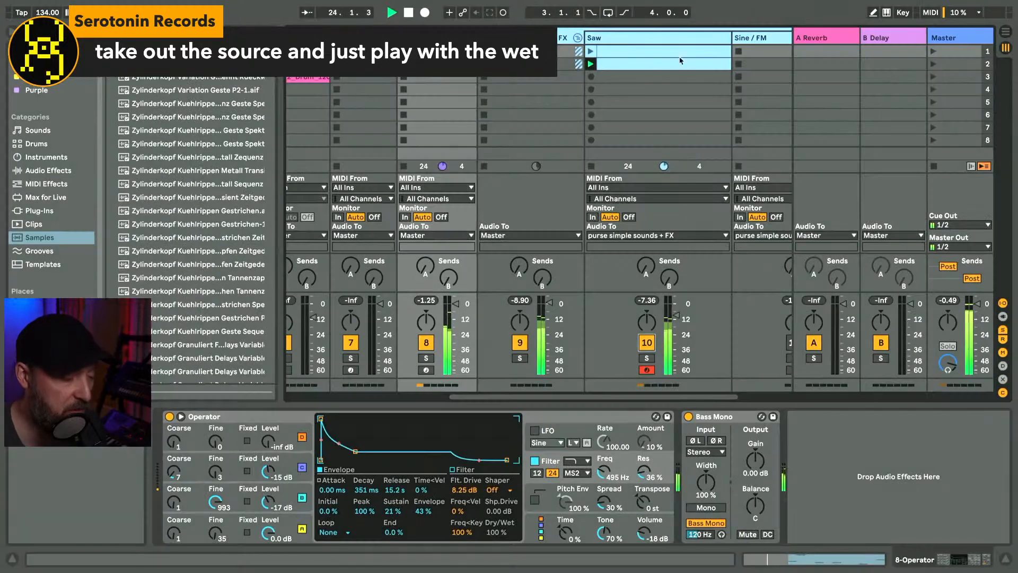
# - Set the Dry/Wet of the Echo on the Saw track to 100 %
pyautogui.click(662, 41)
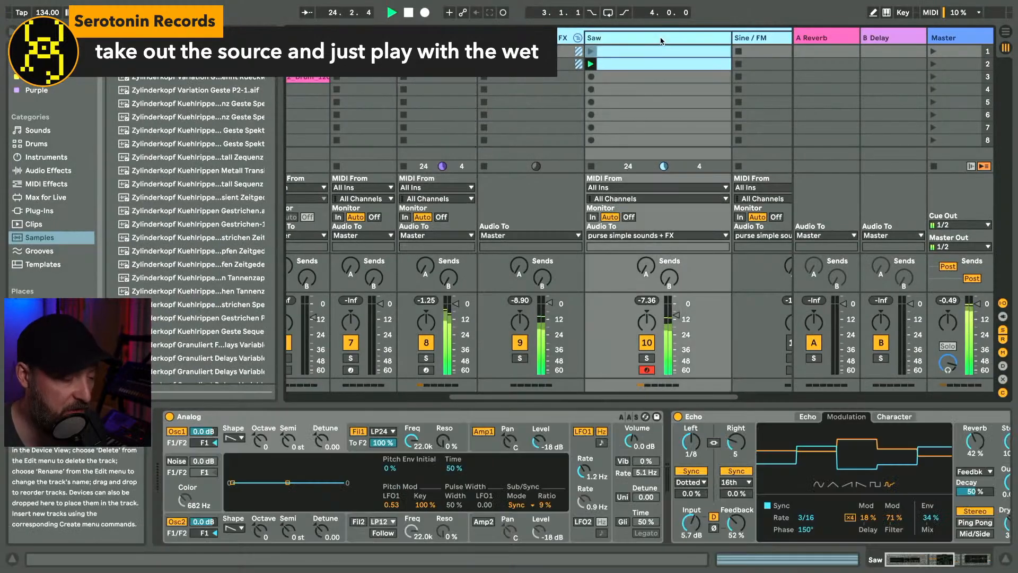
pyautogui.hscroll(8, 610, 530)
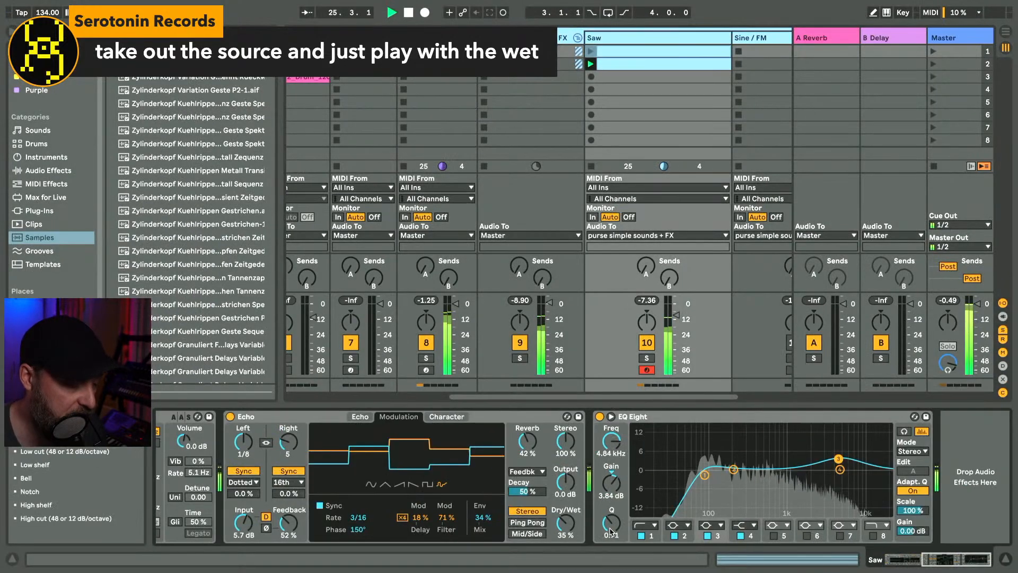
pyautogui.moveTo(565, 524); pyautogui.dragTo(564, 525)
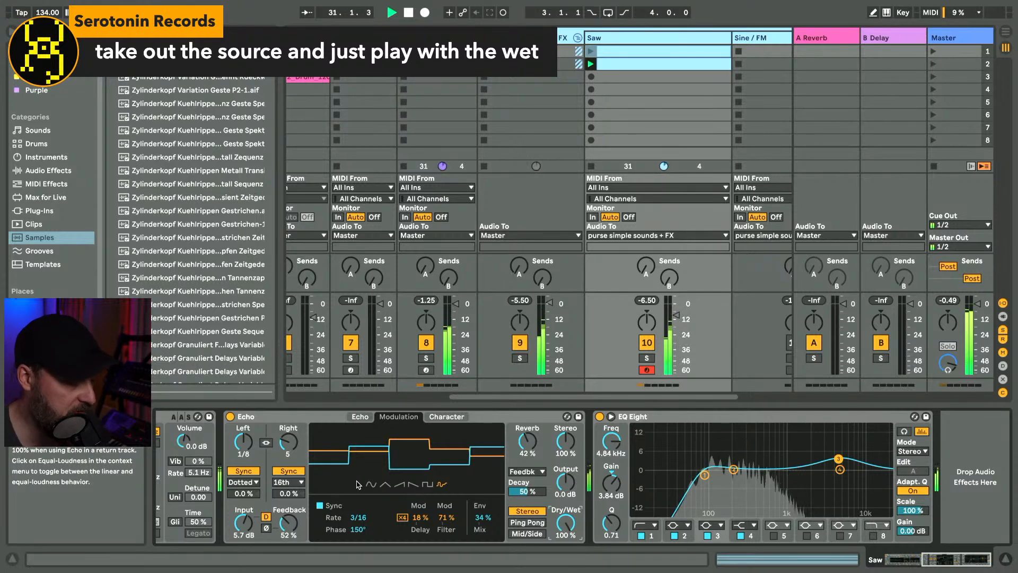
# - Set the Saw track's Echo filter to a 534 Hz high-pass and a 4.77 kHz low-pass
pyautogui.hscroll(-5, 414, 493)
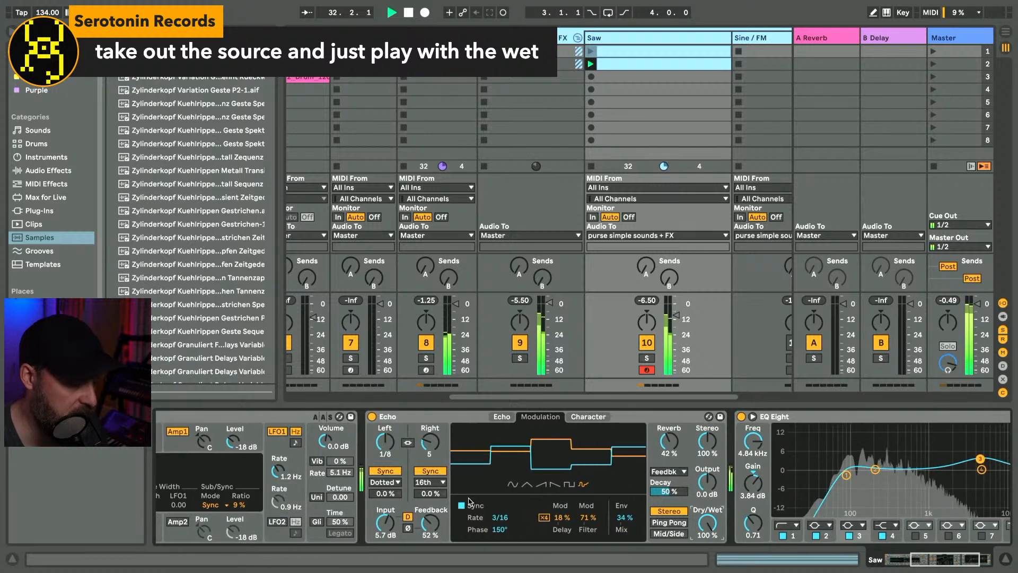
pyautogui.click(501, 416)
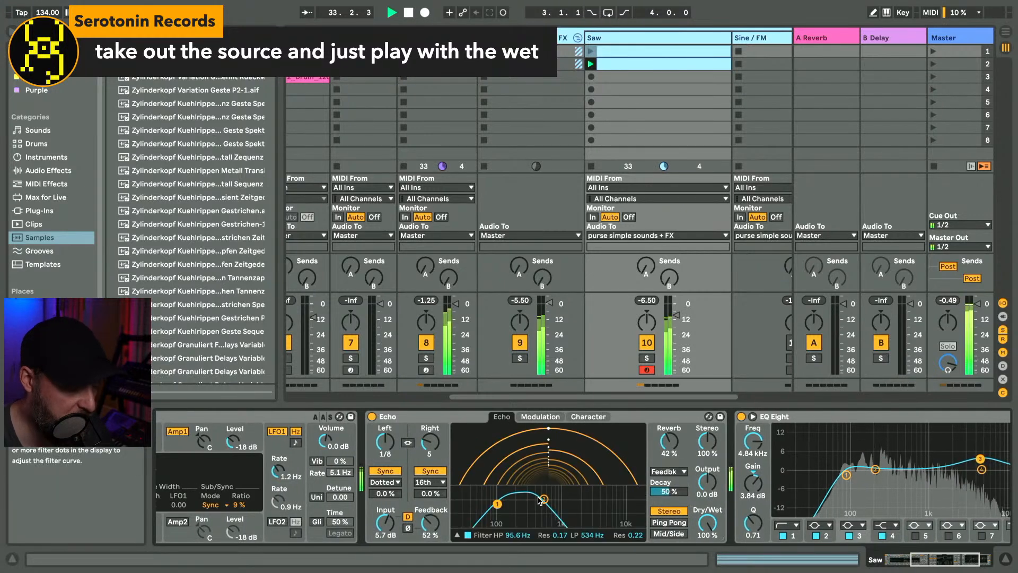
pyautogui.moveTo(561, 498); pyautogui.dragTo(594, 496)
pyautogui.moveTo(497, 504); pyautogui.dragTo(603, 497)
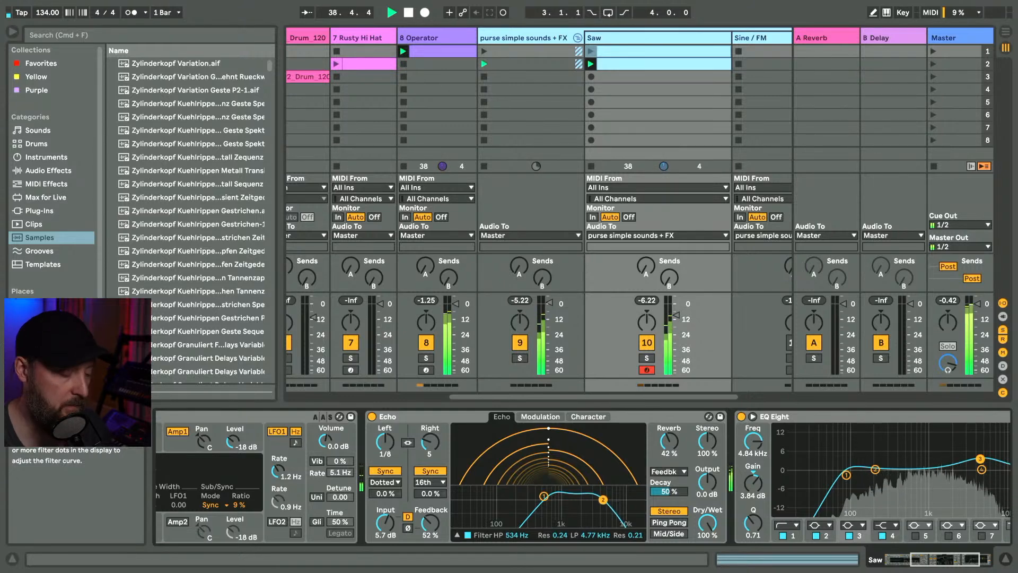
# - Try out the Shaker Natural 1 clip, stop it and launch the Rusty Hi Hat clip instead
pyautogui.hscroll(-5, 440, 161)
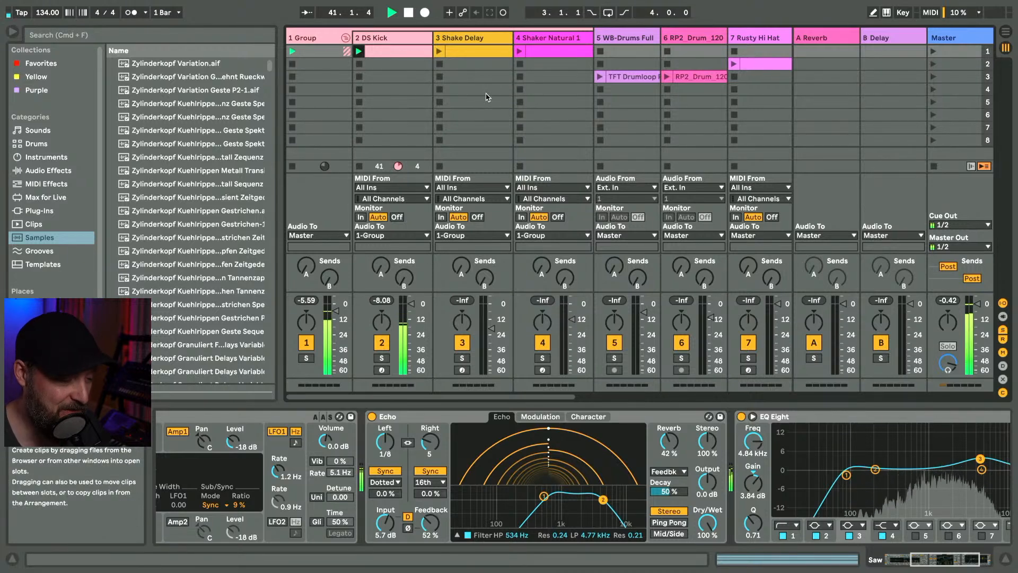
pyautogui.click(520, 51)
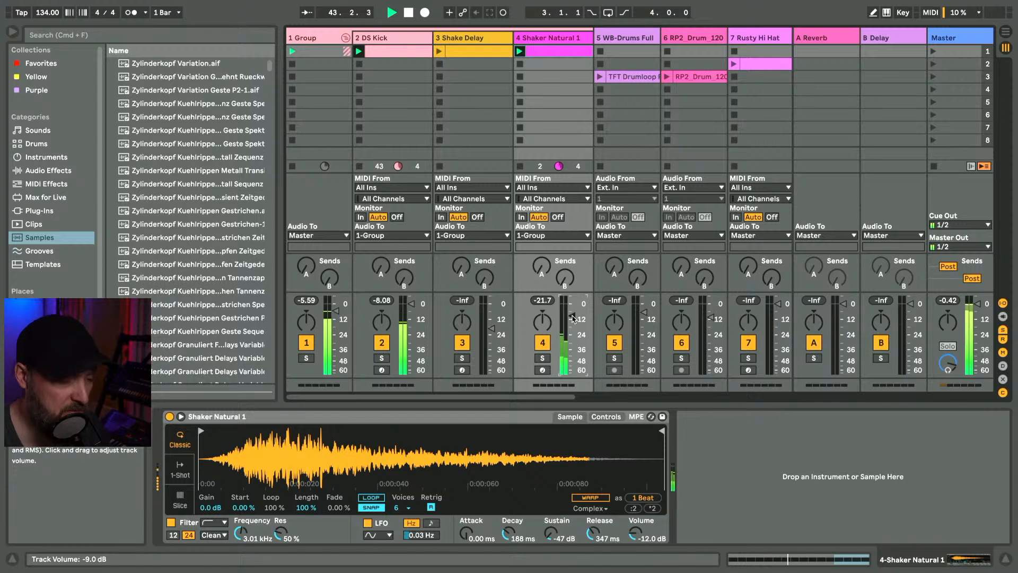
pyautogui.click(734, 64)
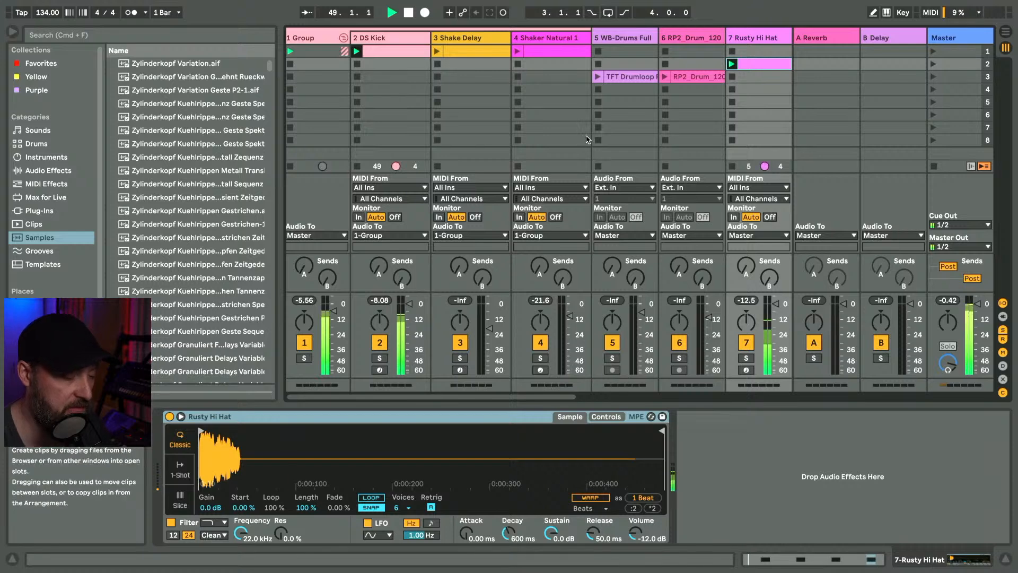
# - On the Operator track, set oscillator B level to -11 dB, oscillator C level to -23 dB and filter frequency to 425 Hz
pyautogui.hscroll(5, 530, 239)
pyautogui.click(390, 35)
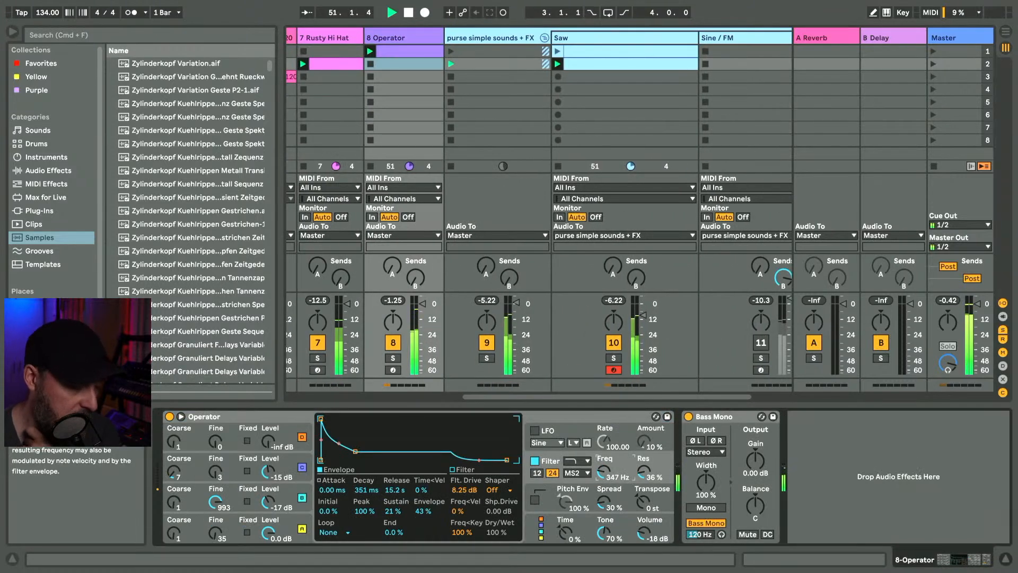
pyautogui.click(269, 501)
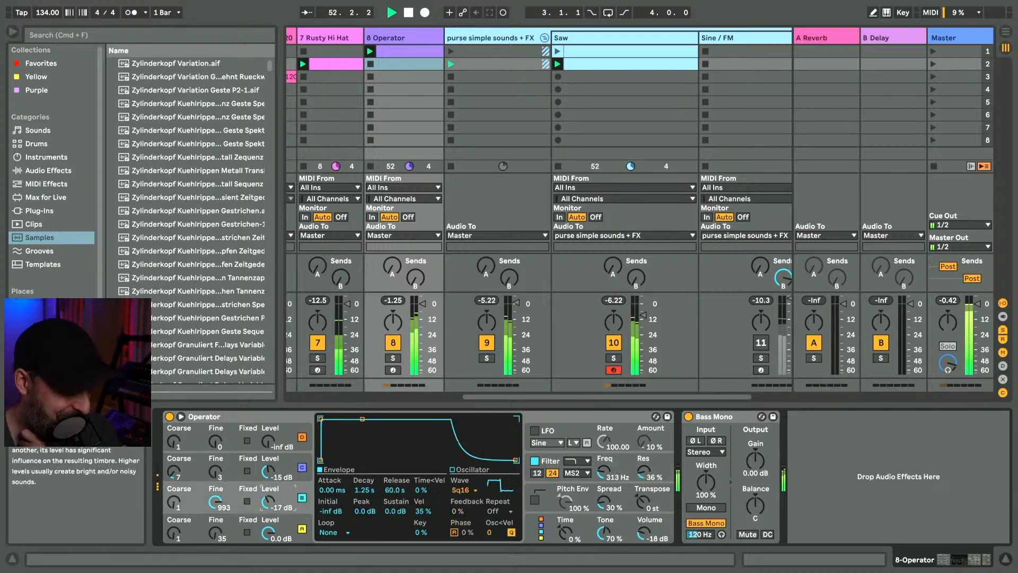
pyautogui.click(604, 470)
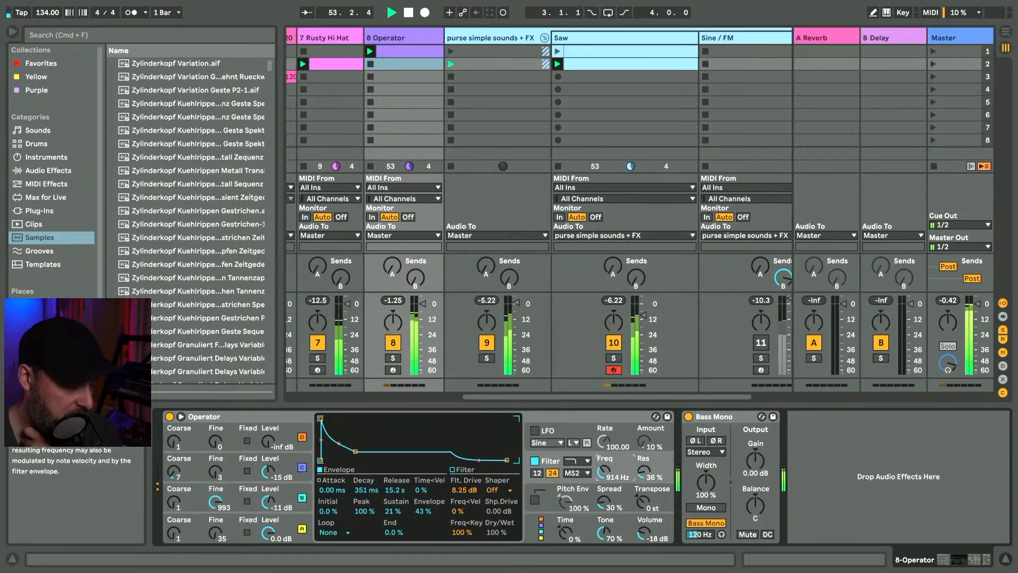
pyautogui.click(269, 471)
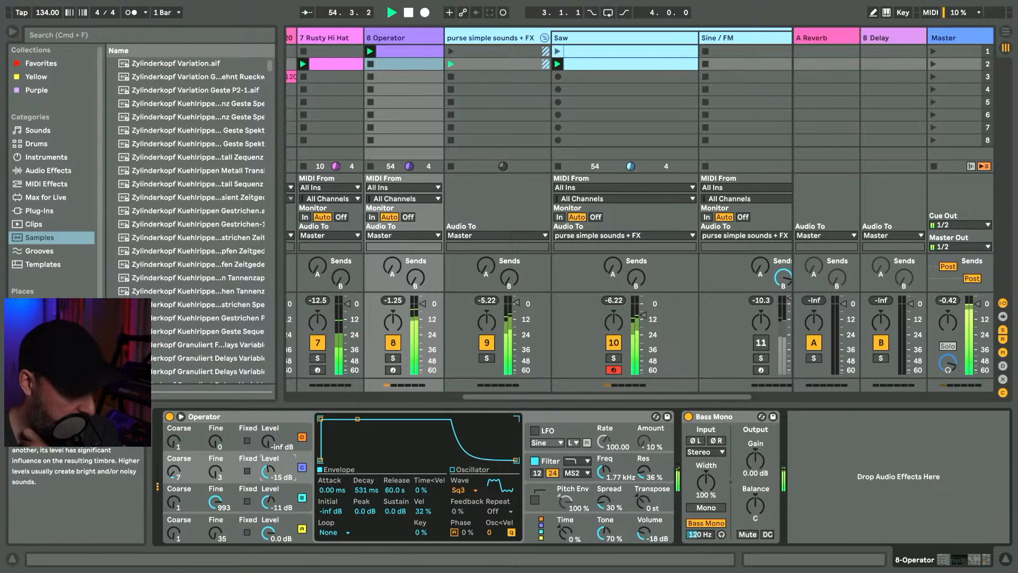
pyautogui.moveTo(269, 471); pyautogui.dragTo(269, 476)
pyautogui.click(269, 501)
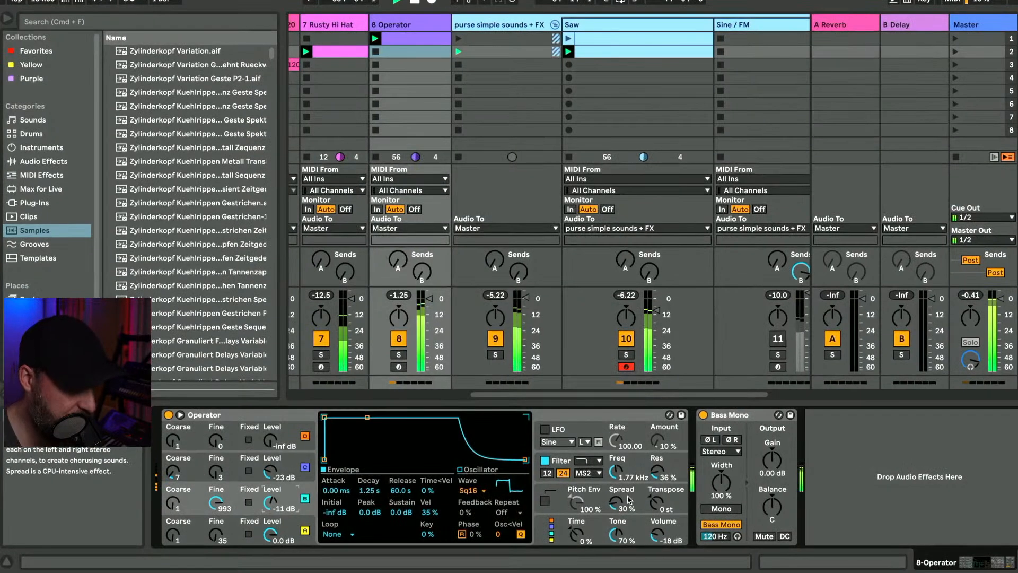
pyautogui.moveTo(604, 470); pyautogui.dragTo(604, 476)
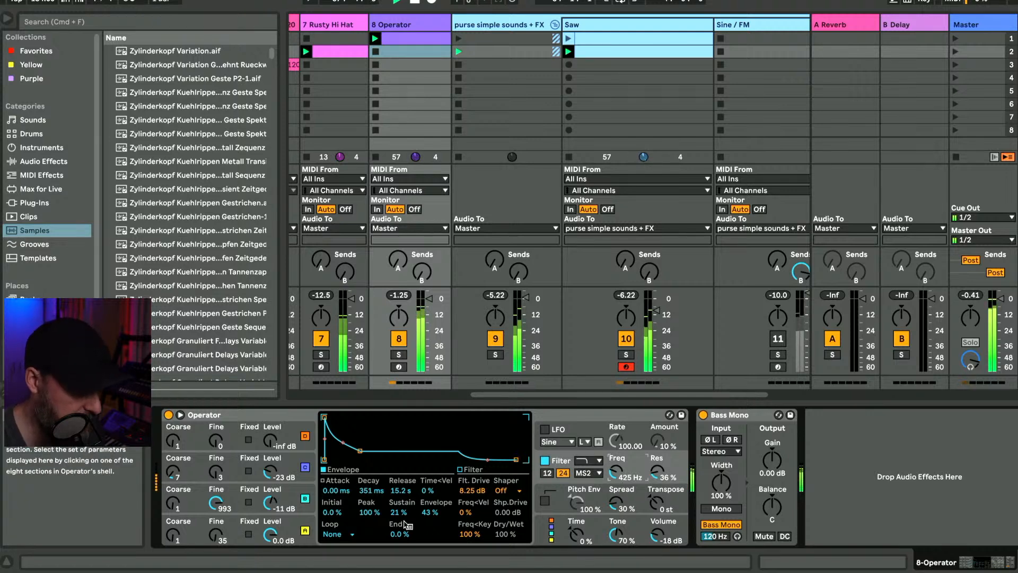
# - Raise Operator's filter envelope amount to 68 %
pyautogui.rightClick(428, 510)
pyautogui.click(427, 510)
pyautogui.rightClick(430, 512)
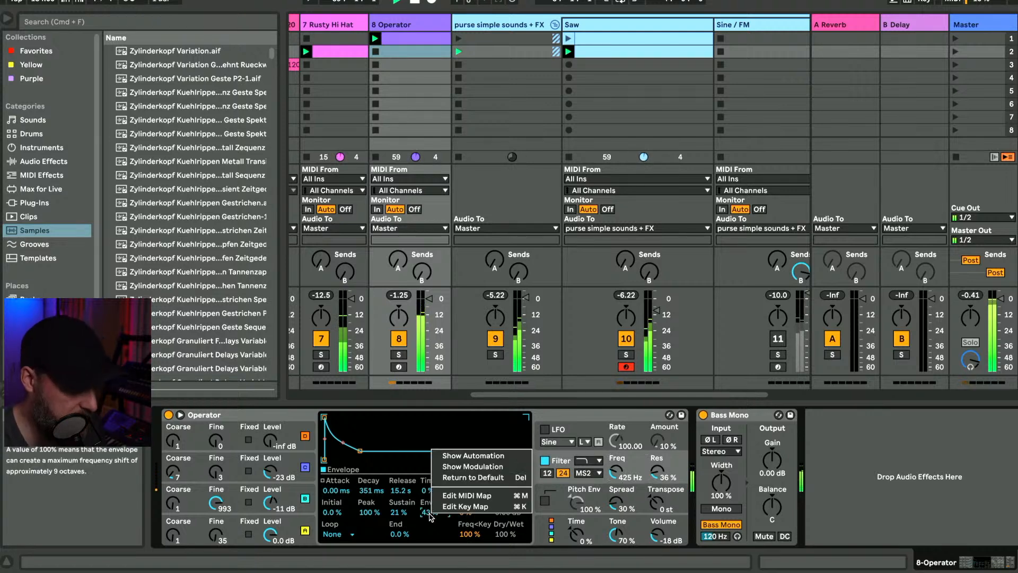
pyautogui.click(430, 511)
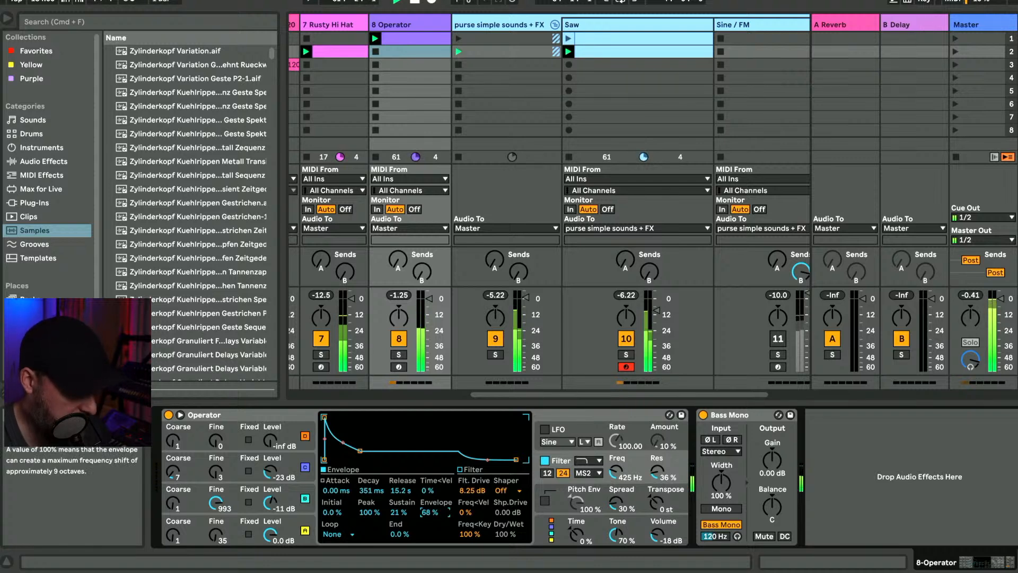
# - Rebalance Operator's modulators to an oscillator B level of -20 dB and an oscillator C level of -11 dB
pyautogui.moveTo(282, 494); pyautogui.dragTo(281, 480)
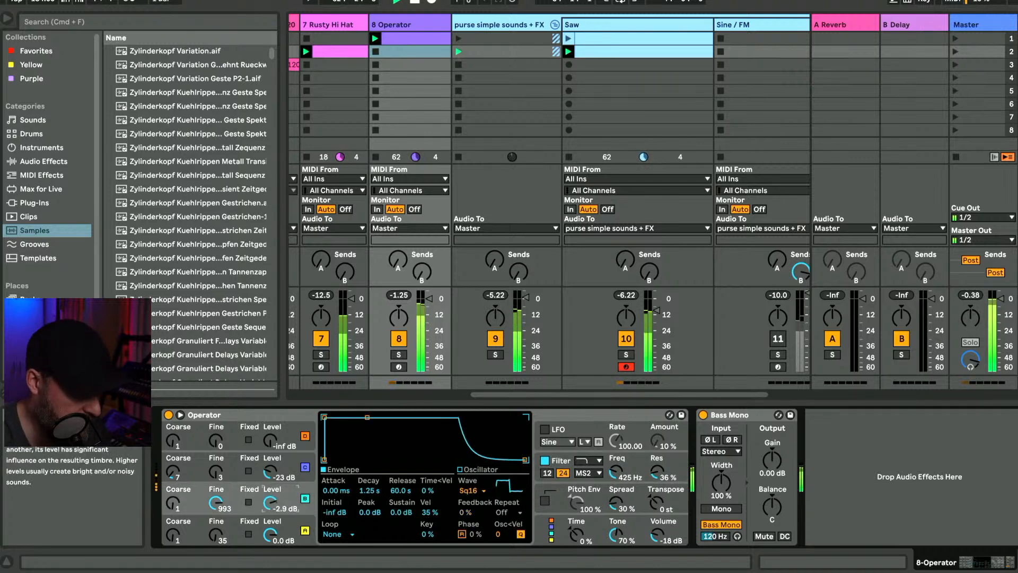
pyautogui.click(276, 474)
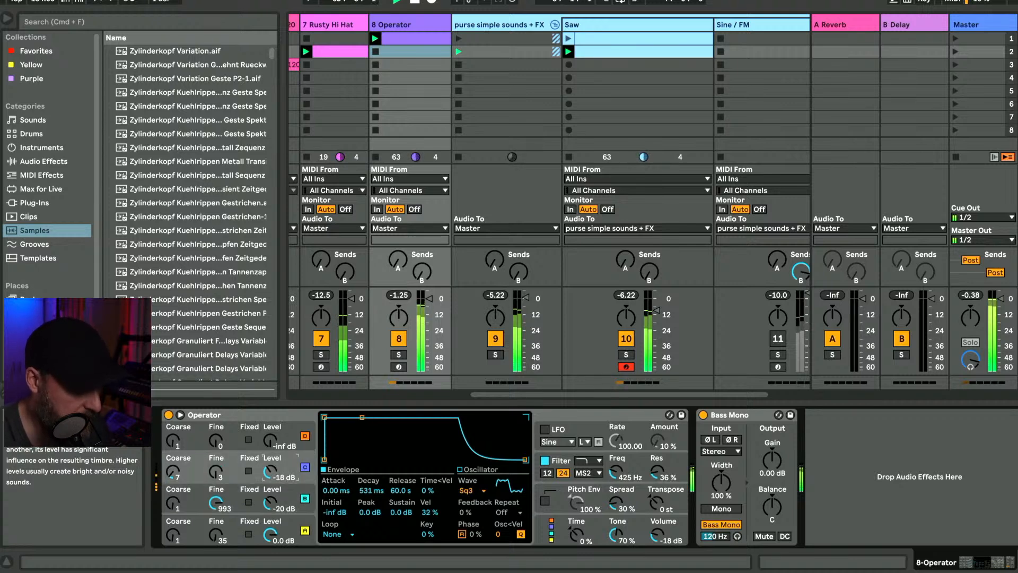
pyautogui.moveTo(270, 471); pyautogui.dragTo(271, 467)
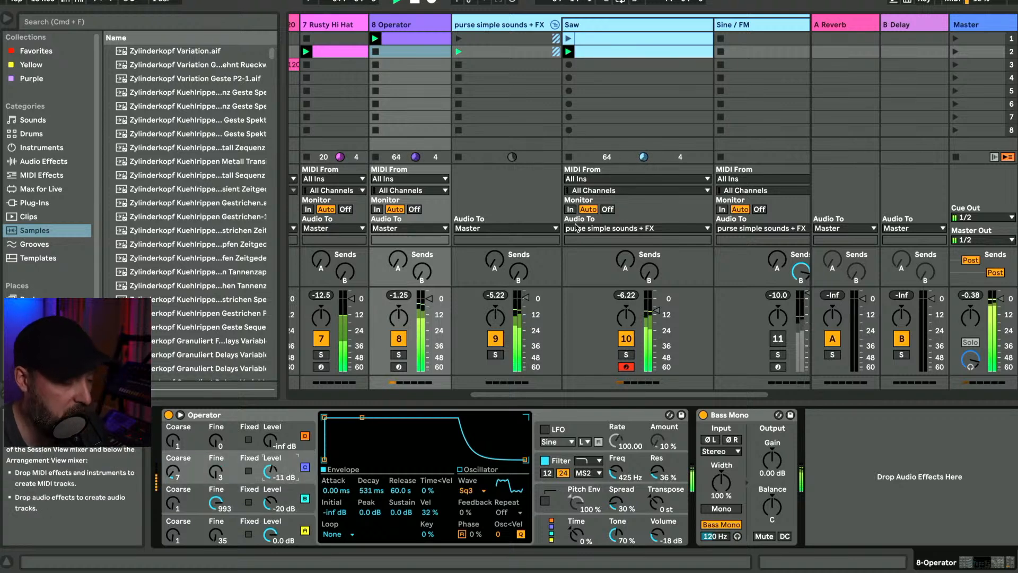
# - Stop the Operator track's clip and solo the Saw track
pyautogui.click(376, 52)
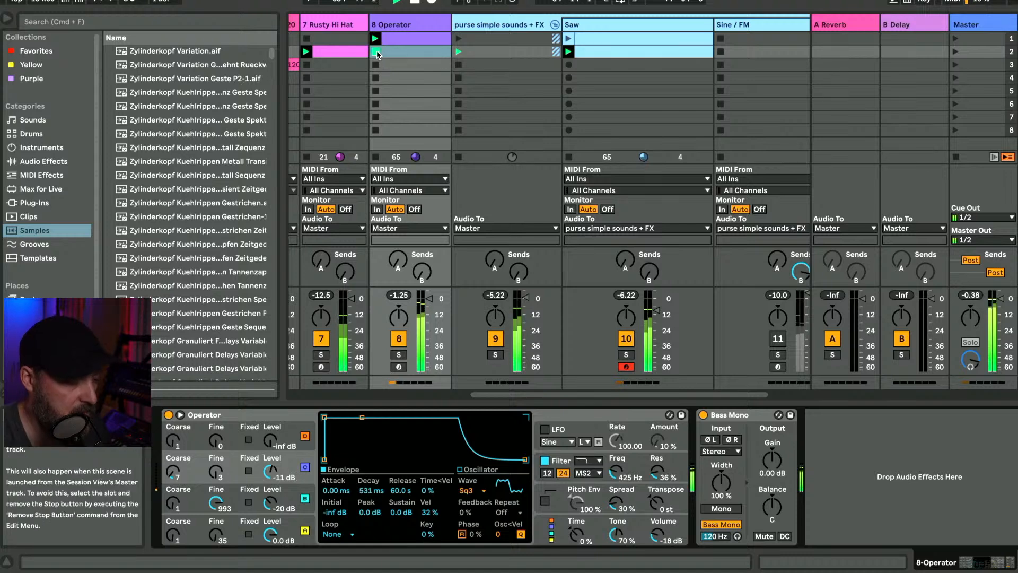
pyautogui.click(625, 355)
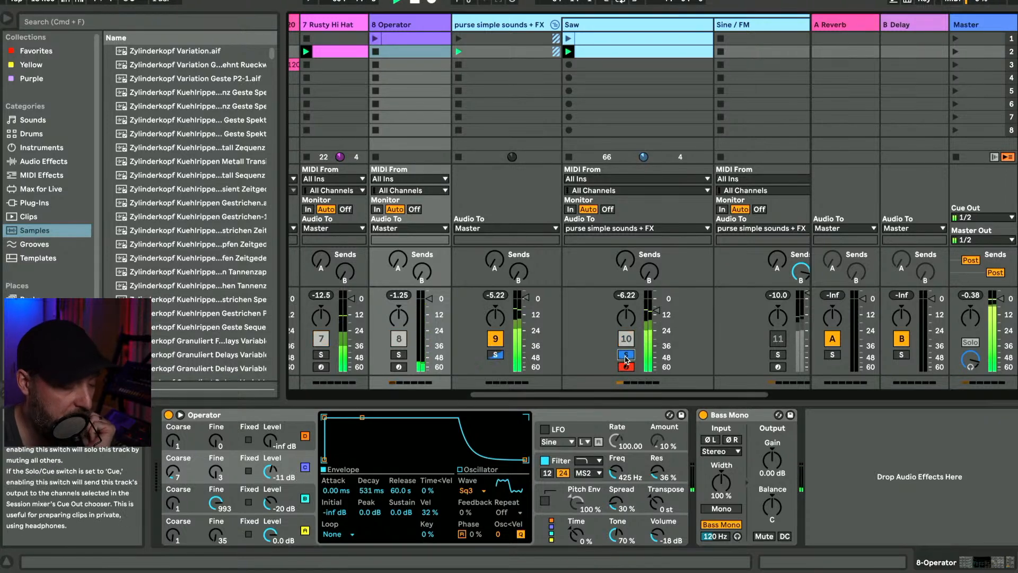
# - Set the Saw track's Echo filter to a 103 Hz high-pass and 1.82 kHz low-pass, with Dry/Wet at 22 %
pyautogui.click(632, 25)
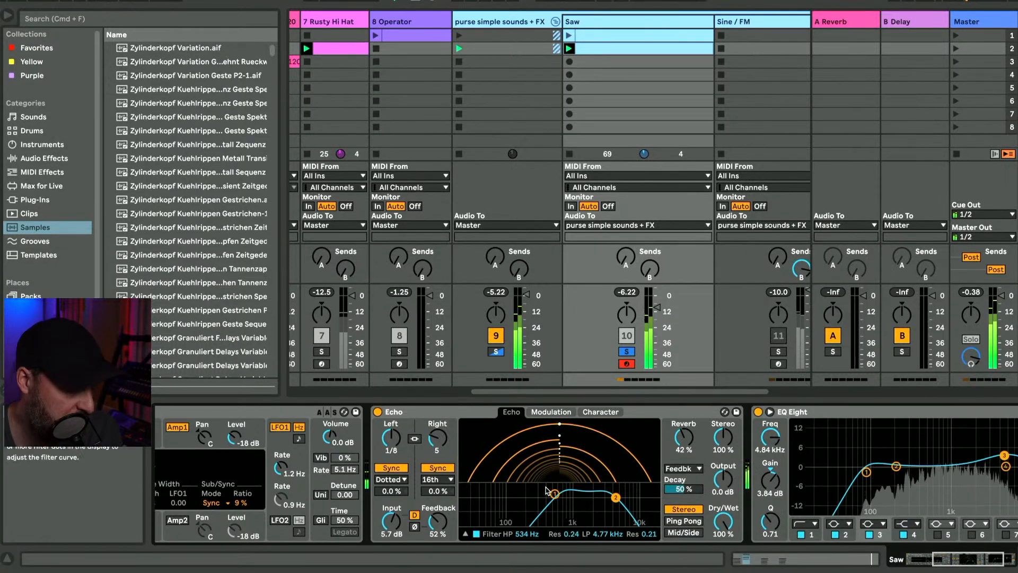
pyautogui.moveTo(553, 493); pyautogui.dragTo(511, 499)
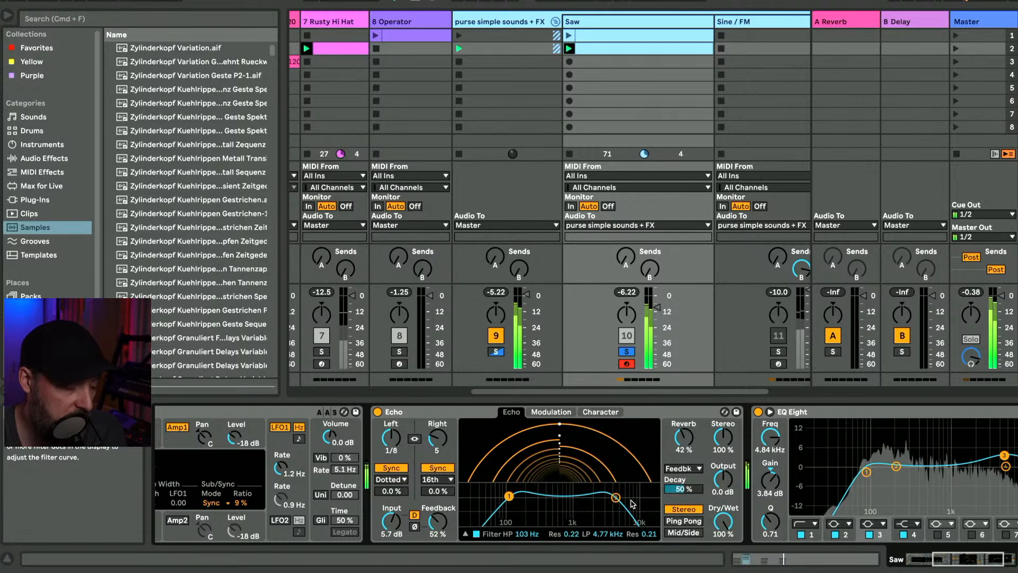
pyautogui.moveTo(616, 498); pyautogui.dragTo(589, 497)
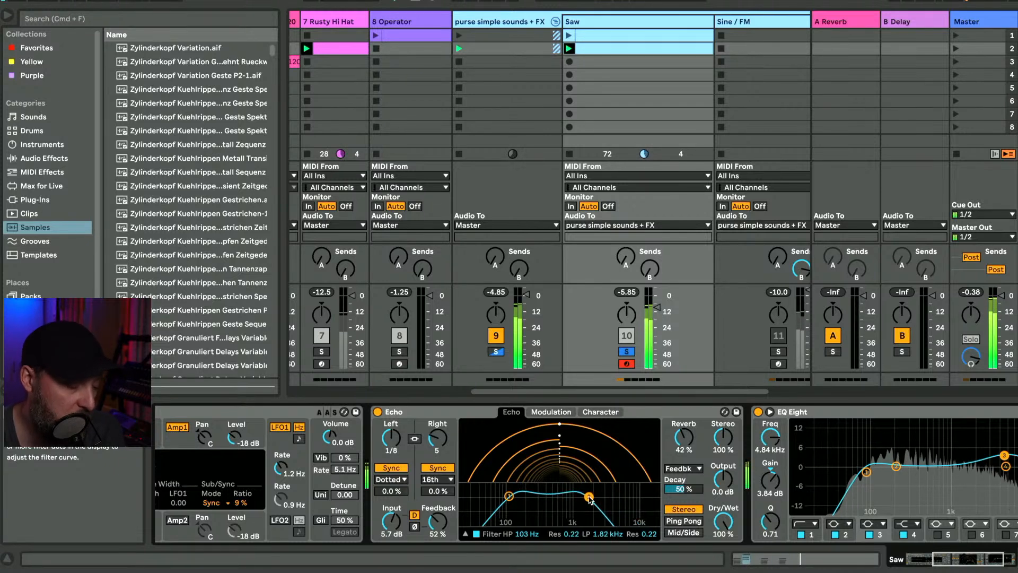
pyautogui.moveTo(723, 523); pyautogui.dragTo(723, 549)
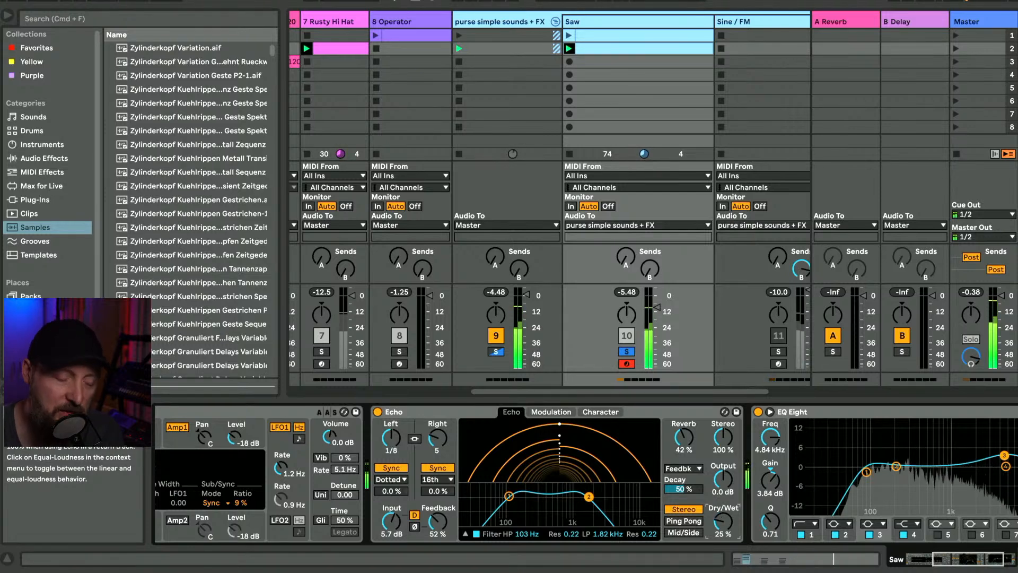
pyautogui.moveTo(723, 522); pyautogui.dragTo(723, 482)
pyautogui.moveTo(723, 522); pyautogui.dragTo(723, 527)
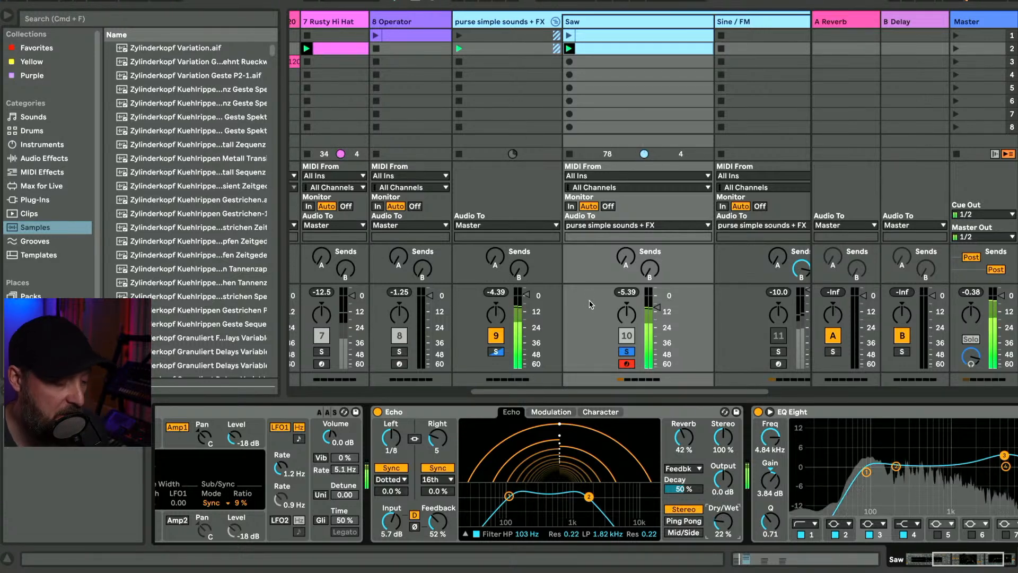
# - Unsolo the Saw track and set its Echo to 134 Hz high-pass, 36 % Dry/Wet, 61 % feedback and 91 % filter modulation
pyautogui.click(628, 352)
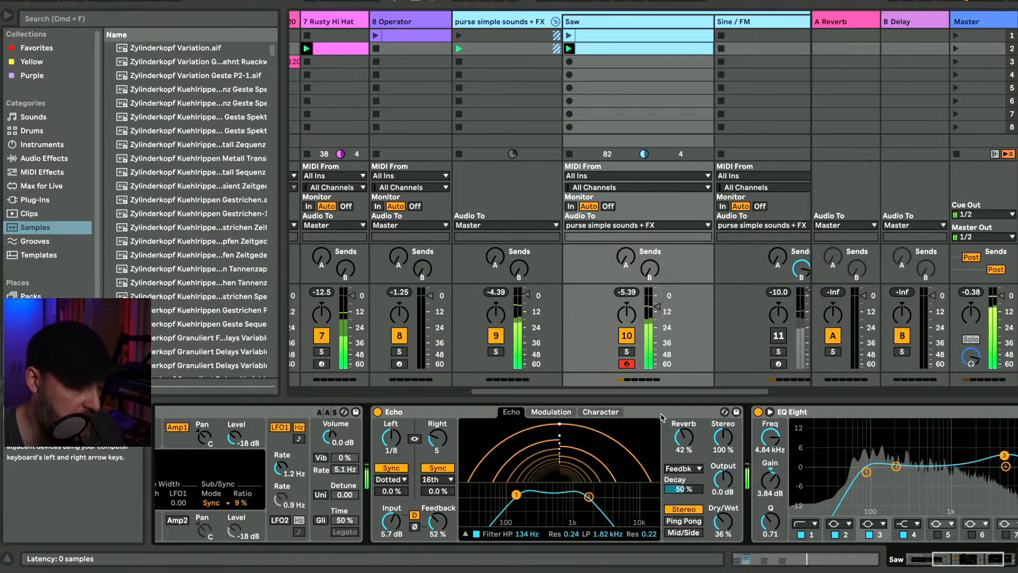
pyautogui.click(567, 414)
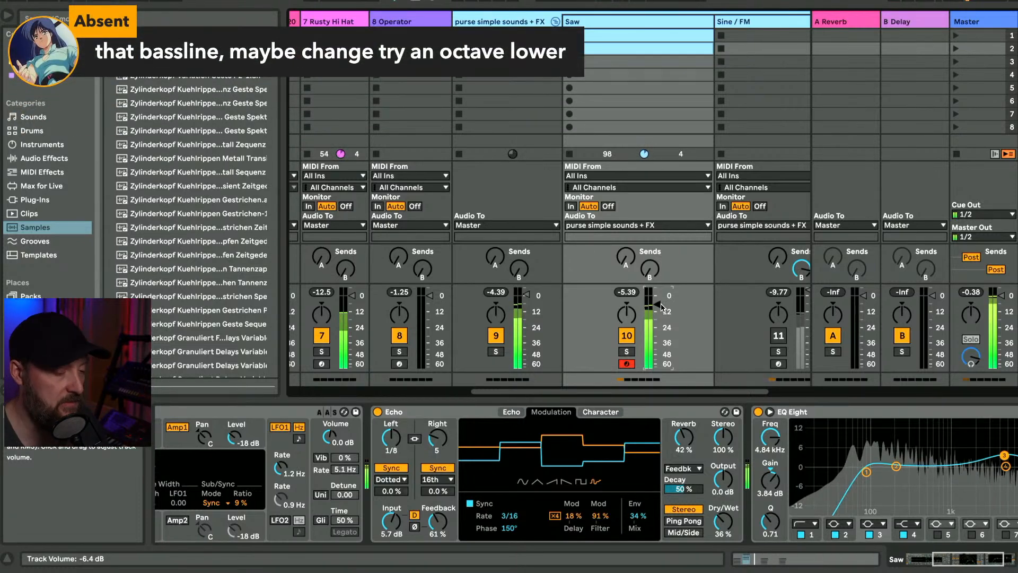
# - Stop the Saw track's clip and disarm the track for recording
pyautogui.click(626, 364)
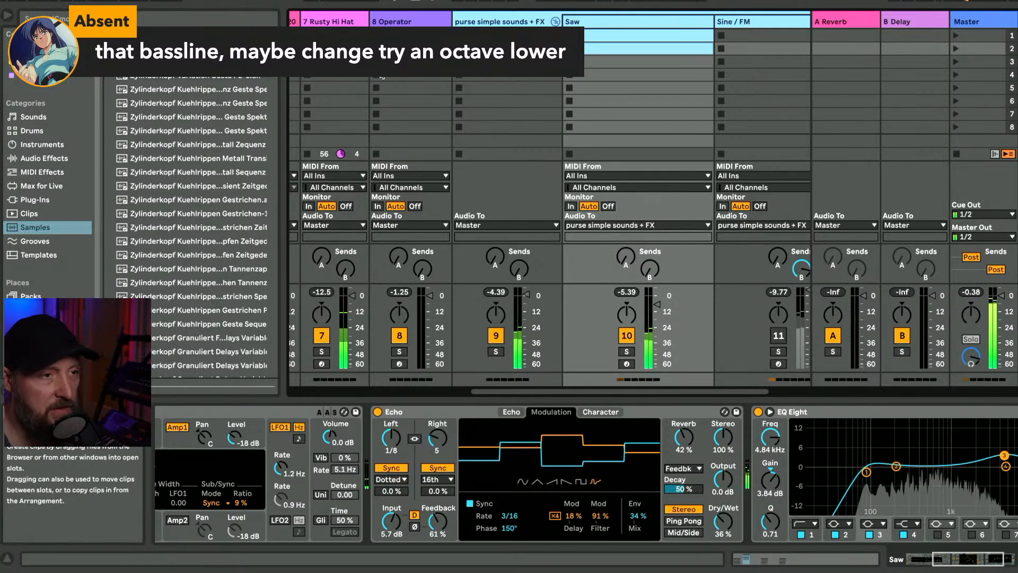
pyautogui.hscroll(-3, 370, 84)
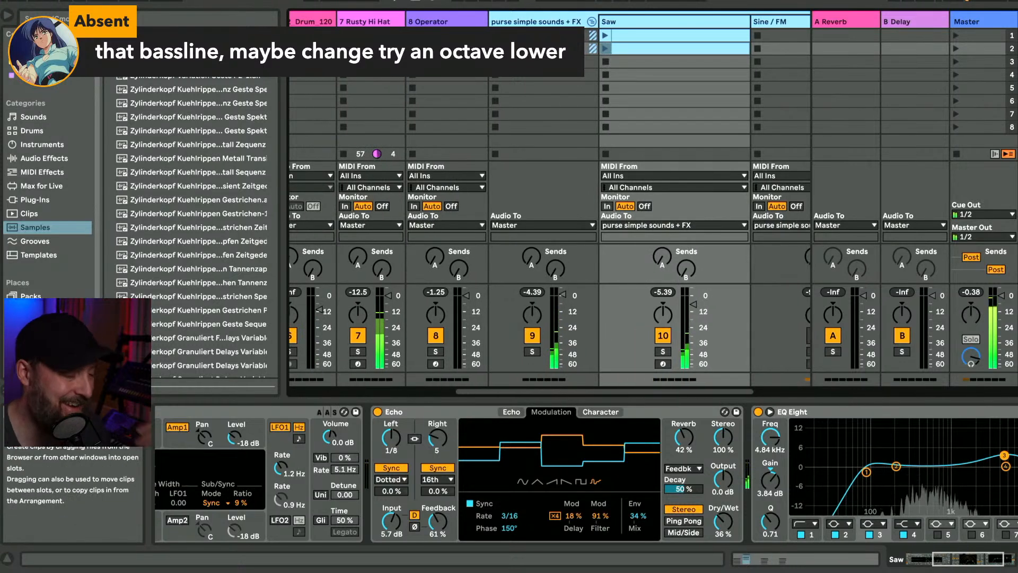
# - Transpose all notes of the Operator track's clip down one octave and play the set
pyautogui.click(372, 62)
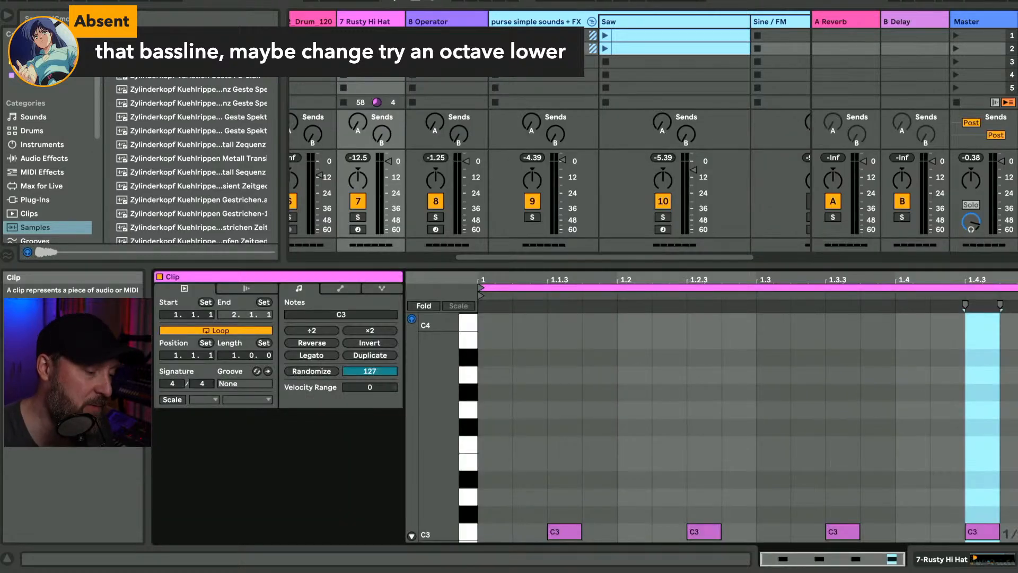
pyautogui.hscroll(-1, 451, 64)
pyautogui.doubleClick(451, 48)
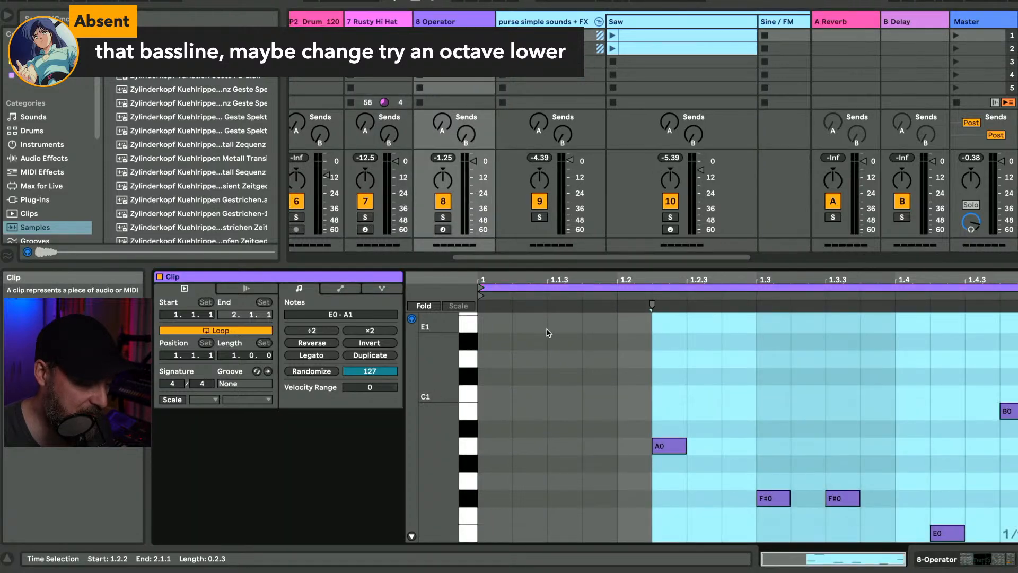
pyautogui.click(549, 333)
pyautogui.hotkey('ctrl', 'a')
pyautogui.hotkey('shift', 'Down')
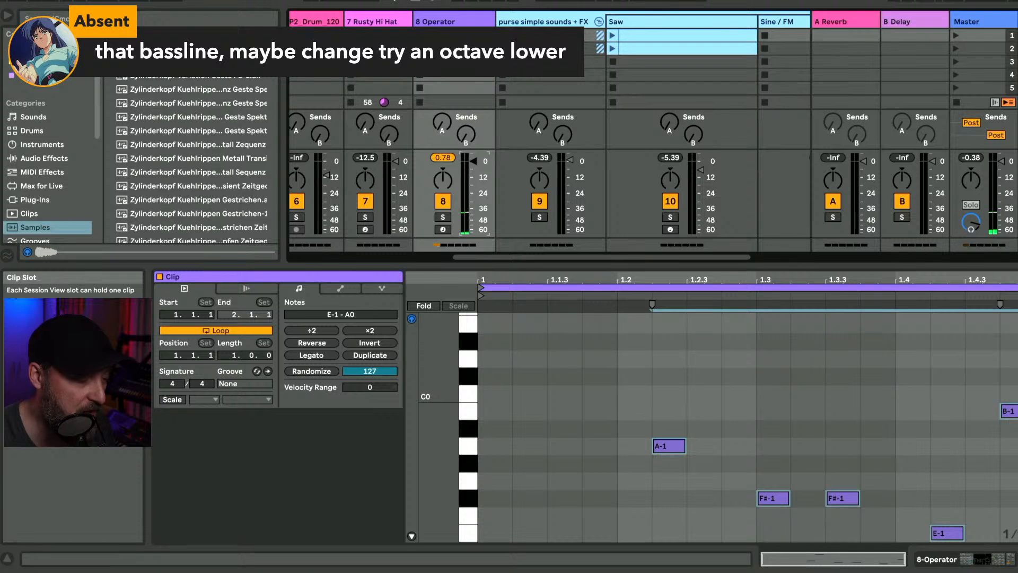
pyautogui.press('space')
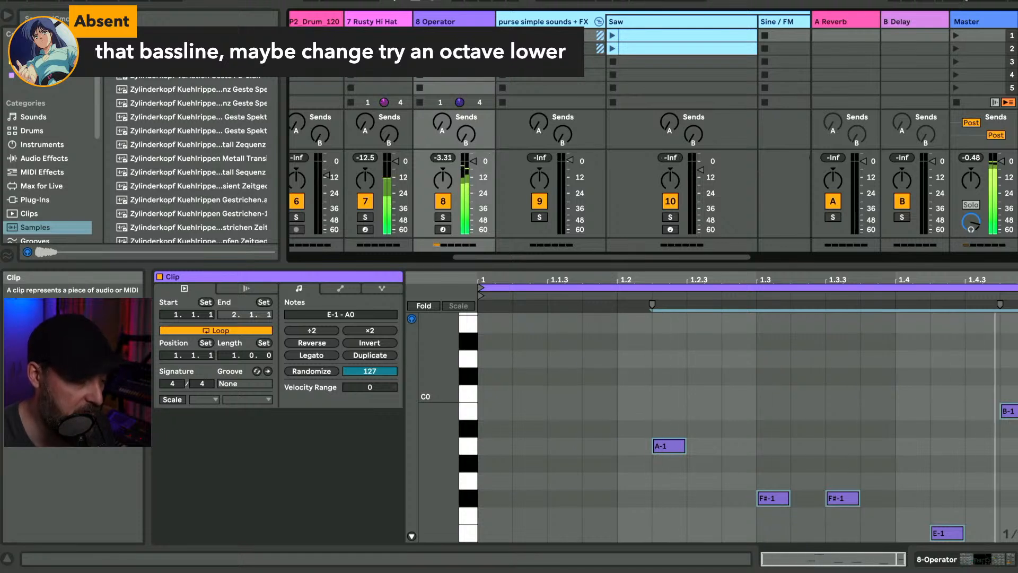
# - Open the Operator device and try coarse 2 on oscillator A and coarse 3 on oscillator B, returning both to 1
pyautogui.hscroll(4, 631, 197)
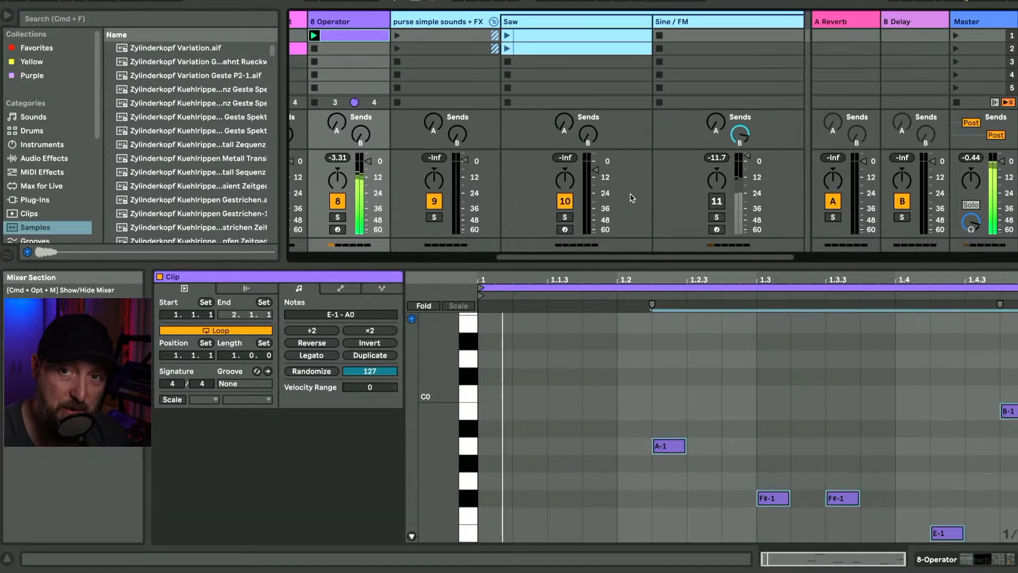
pyautogui.hscroll(-1, 631, 198)
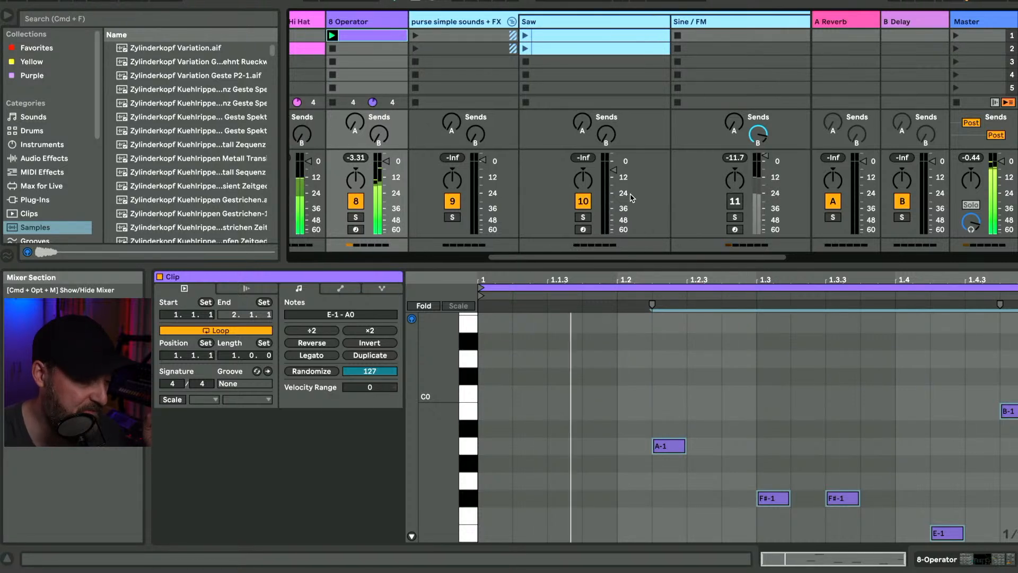
pyautogui.doubleClick(364, 21)
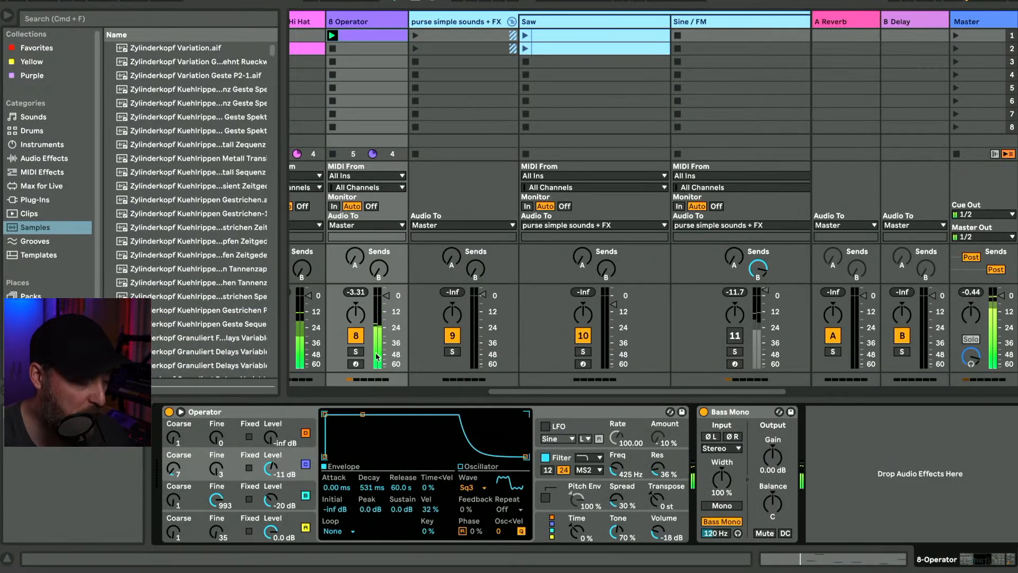
pyautogui.hscroll(-10, 602, 66)
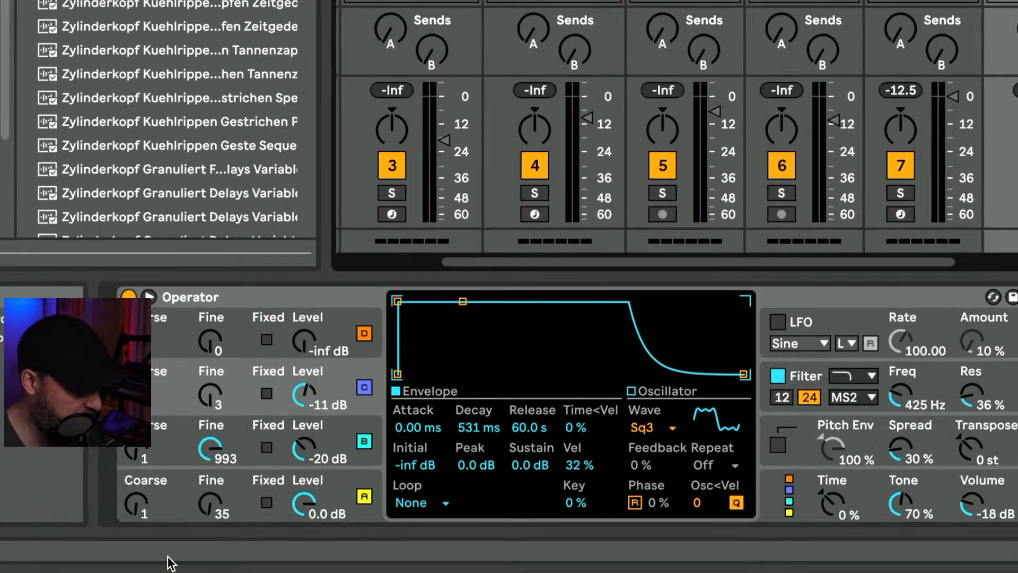
pyautogui.moveTo(141, 517); pyautogui.dragTo(142, 514)
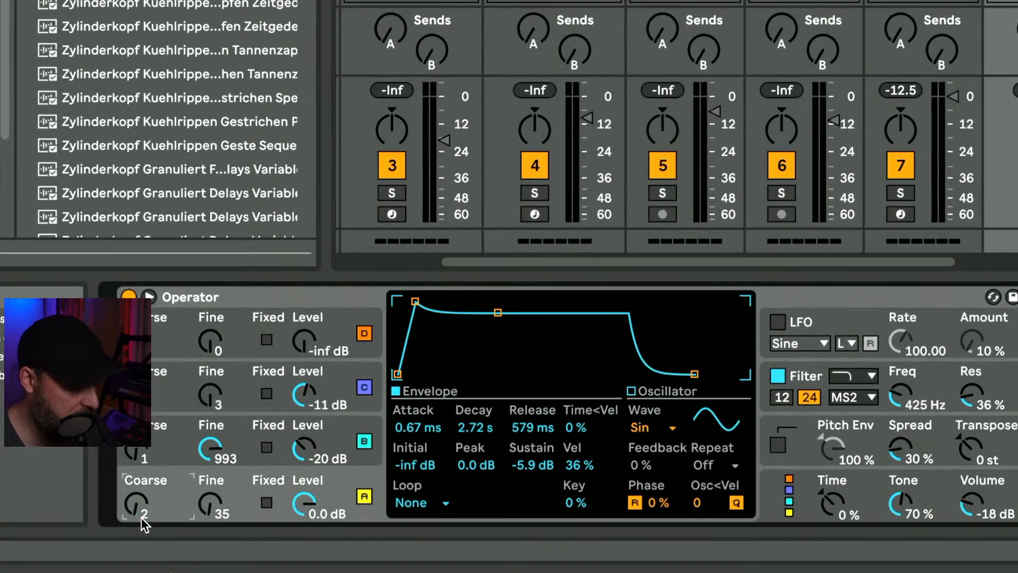
pyautogui.moveTo(136, 460); pyautogui.dragTo(136, 457)
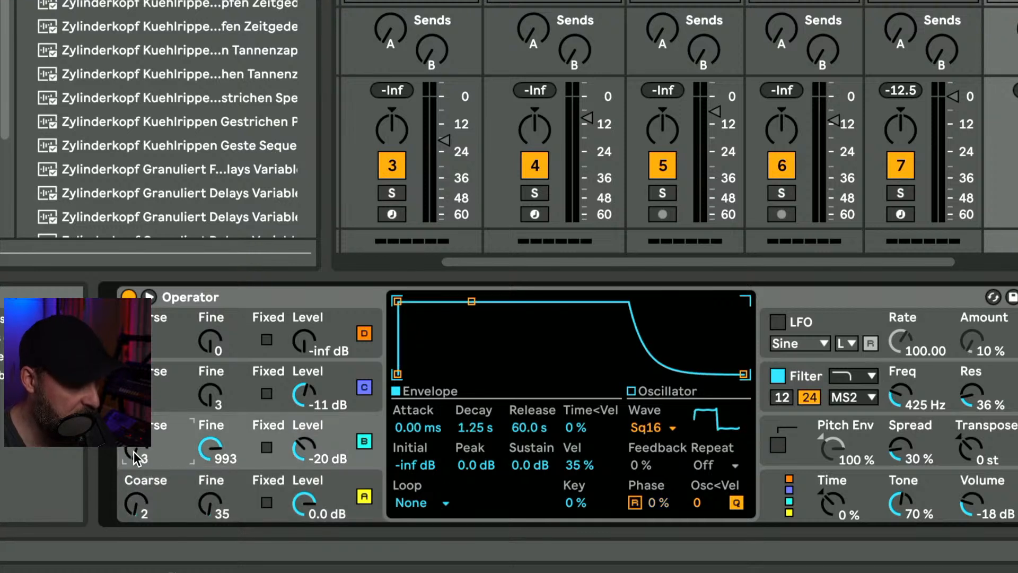
pyautogui.moveTo(137, 459); pyautogui.dragTo(136, 463)
pyautogui.click(138, 502)
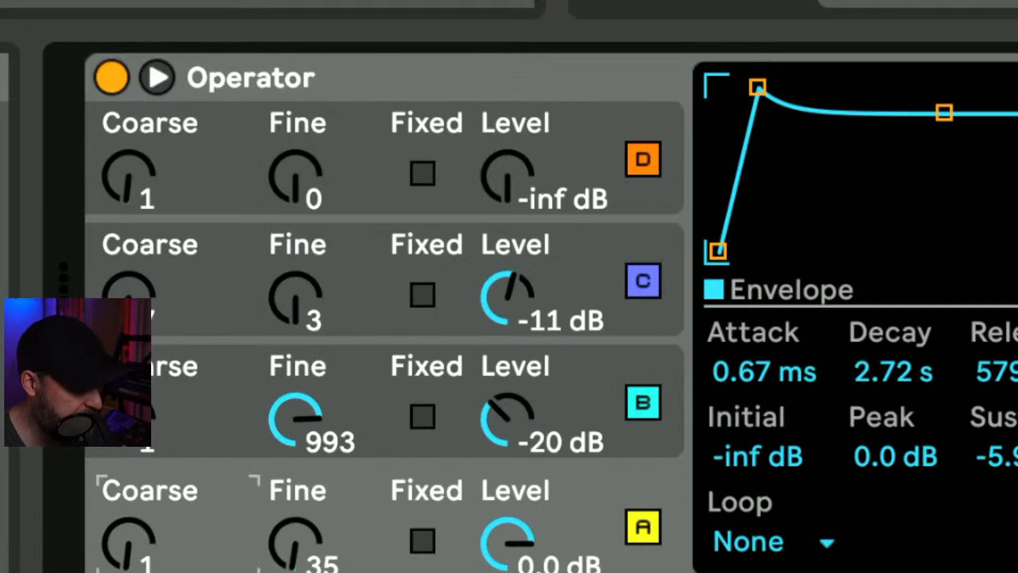
# - Set Operator's oscillators C and B both to coarse 4, with oscillator A at coarse 1
pyautogui.moveTo(128, 298); pyautogui.dragTo(128, 314)
pyautogui.moveTo(128, 420); pyautogui.dragTo(128, 406)
pyautogui.click(129, 530)
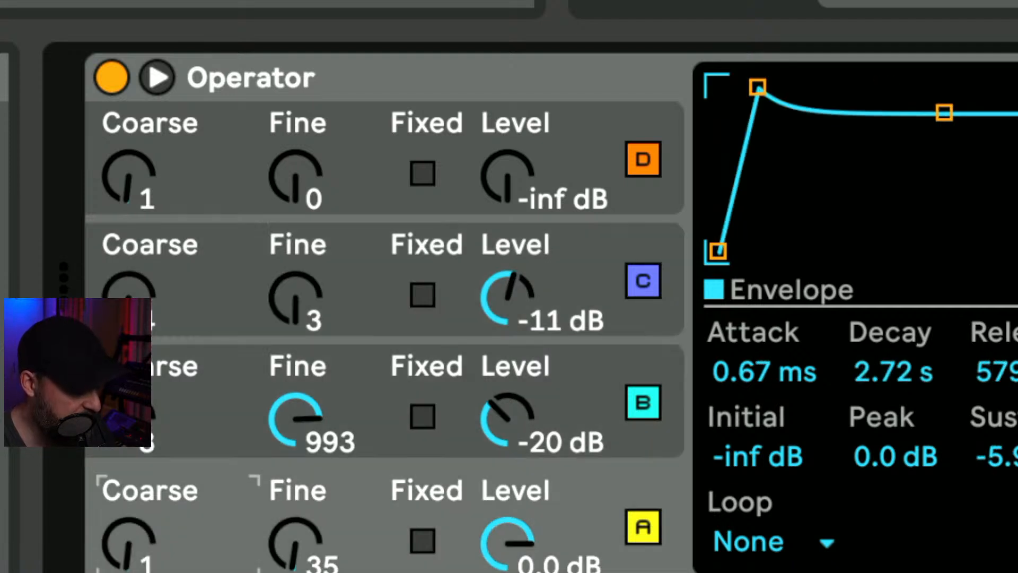
pyautogui.moveTo(129, 531); pyautogui.dragTo(129, 525)
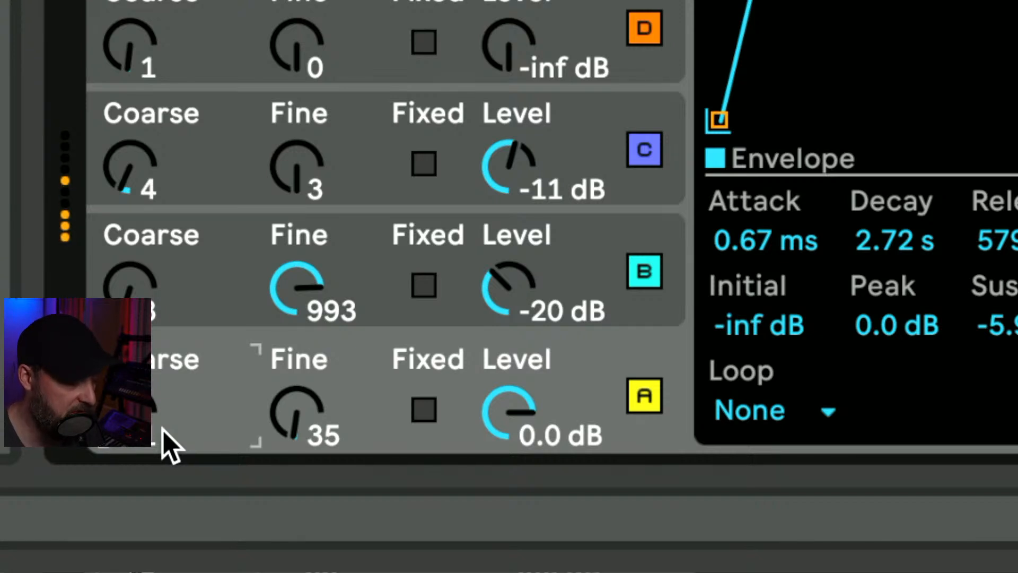
pyautogui.click(152, 321)
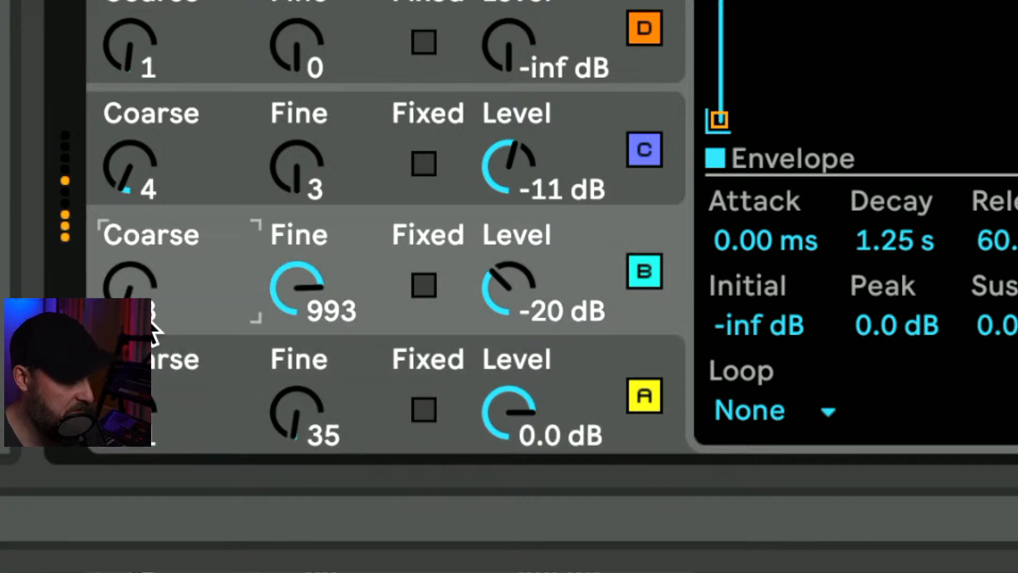
pyautogui.press('Up')
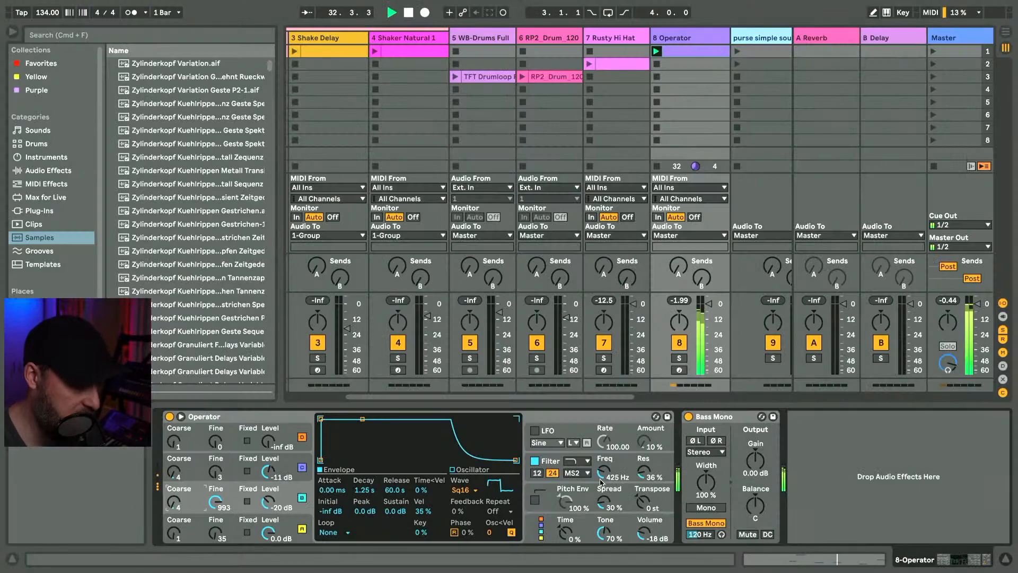
# - Set Operator's filter frequency to 957 Hz, fine to 0 on oscillators A and C, and oscillator B to coarse 5, fine 1000
pyautogui.moveTo(604, 472); pyautogui.dragTo(604, 478)
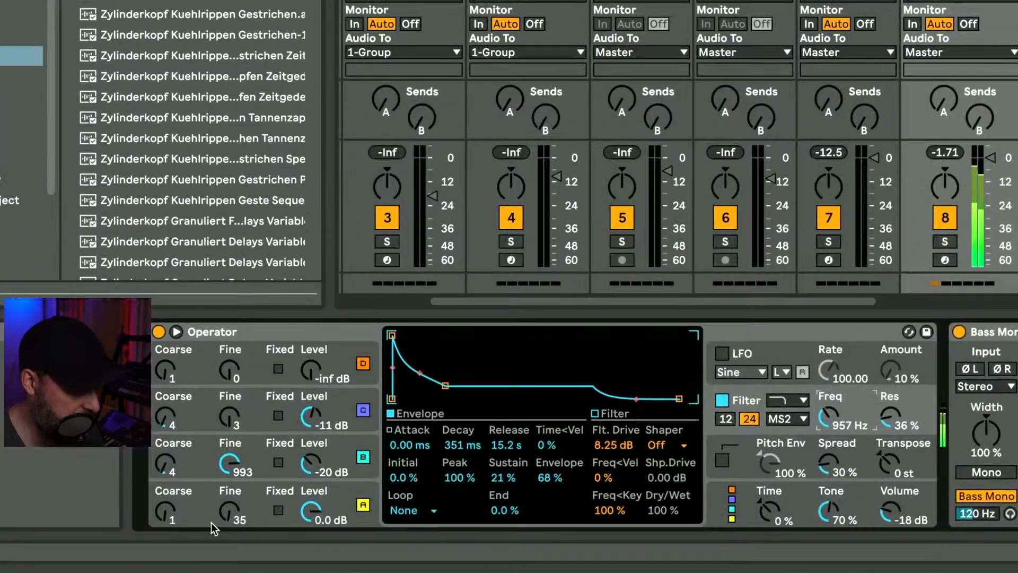
pyautogui.click(229, 510)
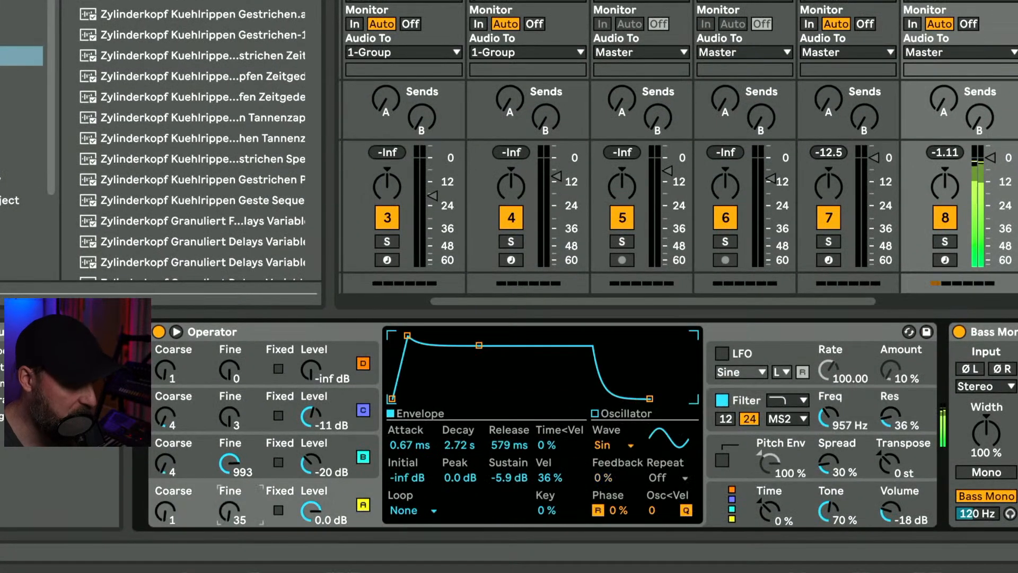
pyautogui.moveTo(229, 511); pyautogui.dragTo(229, 518)
pyautogui.moveTo(227, 469); pyautogui.dragTo(226, 465)
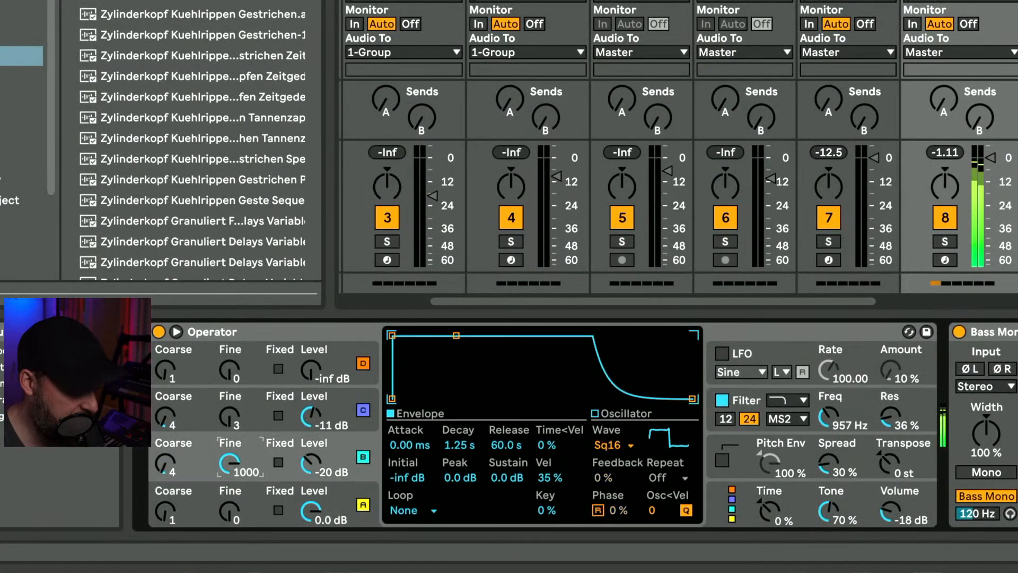
pyautogui.moveTo(226, 418); pyautogui.dragTo(227, 423)
pyautogui.moveTo(163, 465); pyautogui.dragTo(164, 459)
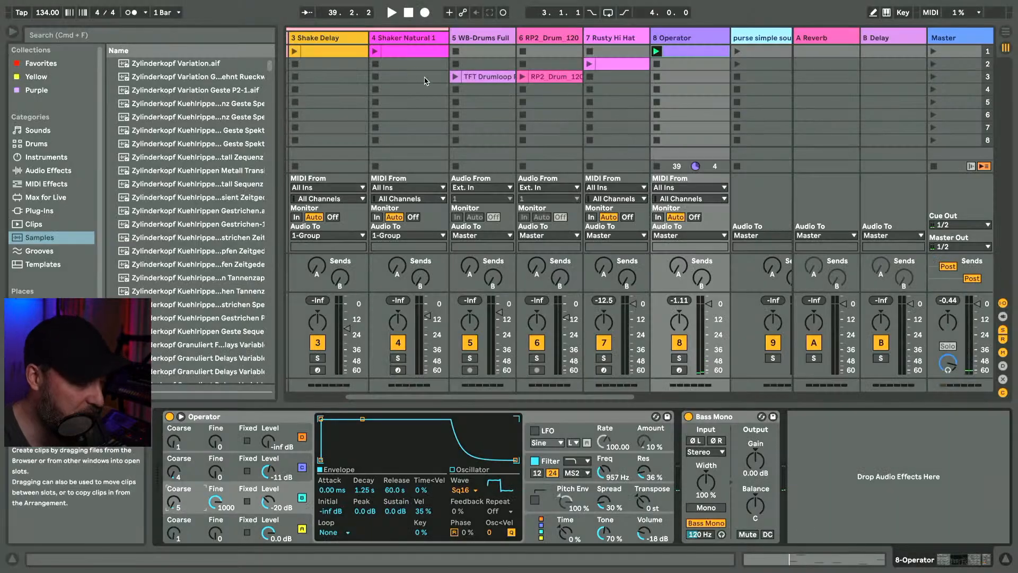
# - Transpose all notes of the Operator clip up one octave, play it and set the track's volume to -6.0 dB
pyautogui.doubleClick(691, 52)
pyautogui.click(523, 424)
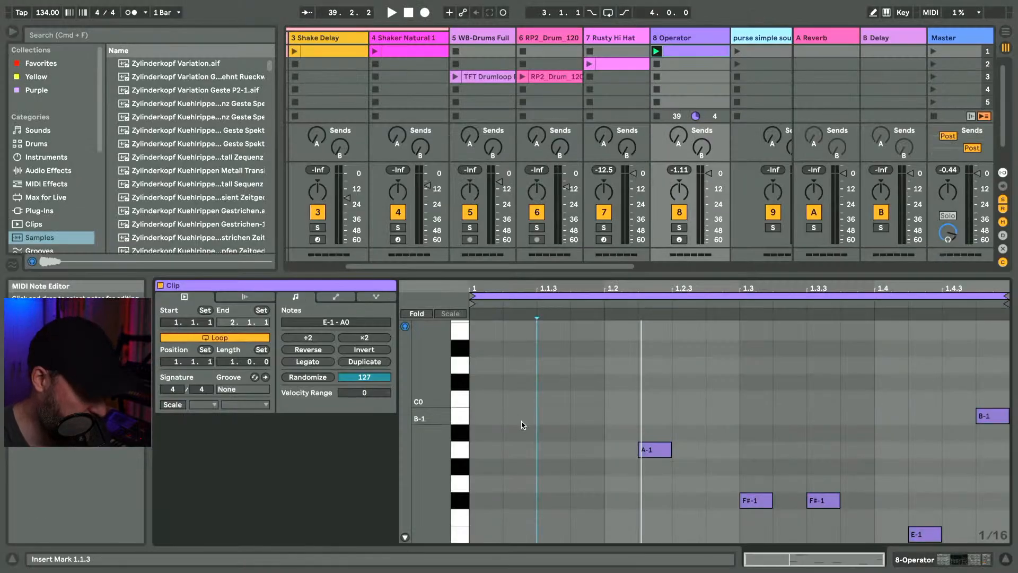
pyautogui.scroll(5, 521, 424)
pyautogui.press('space')
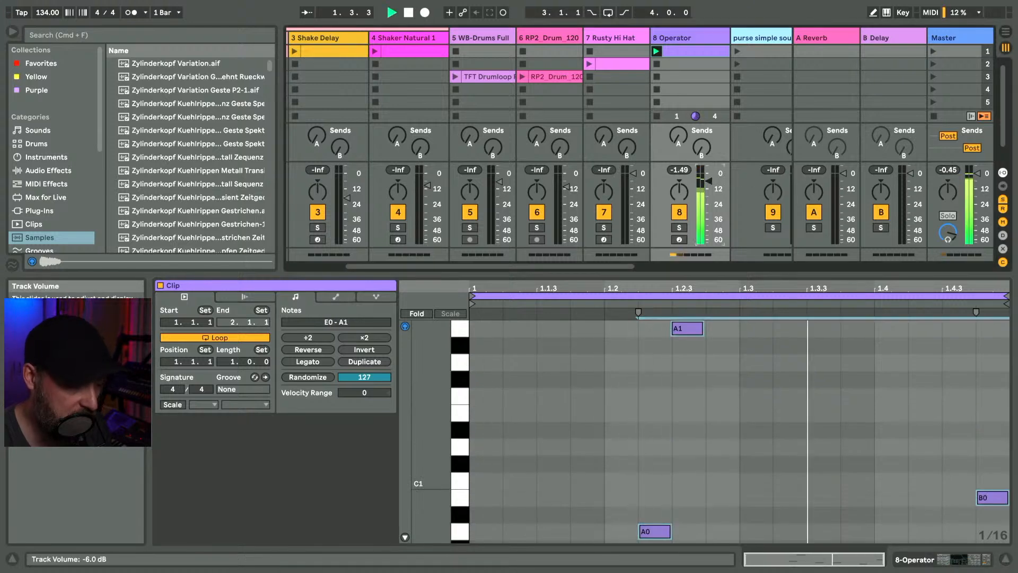
# - Set Operator's oscillator B to coarse 1, fine 0 and a level of -23 dB
pyautogui.doubleClick(687, 39)
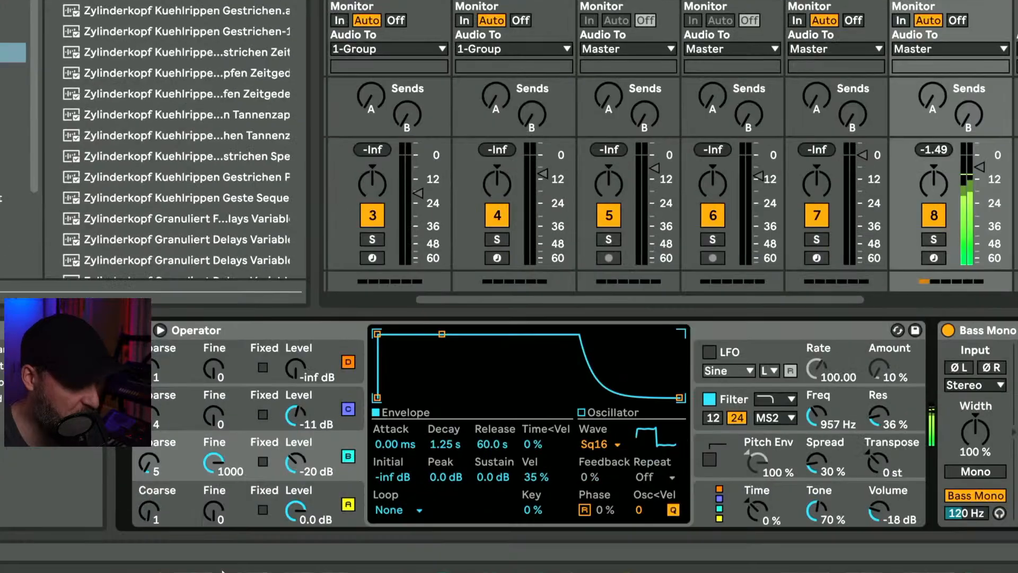
pyautogui.moveTo(301, 463); pyautogui.dragTo(292, 440)
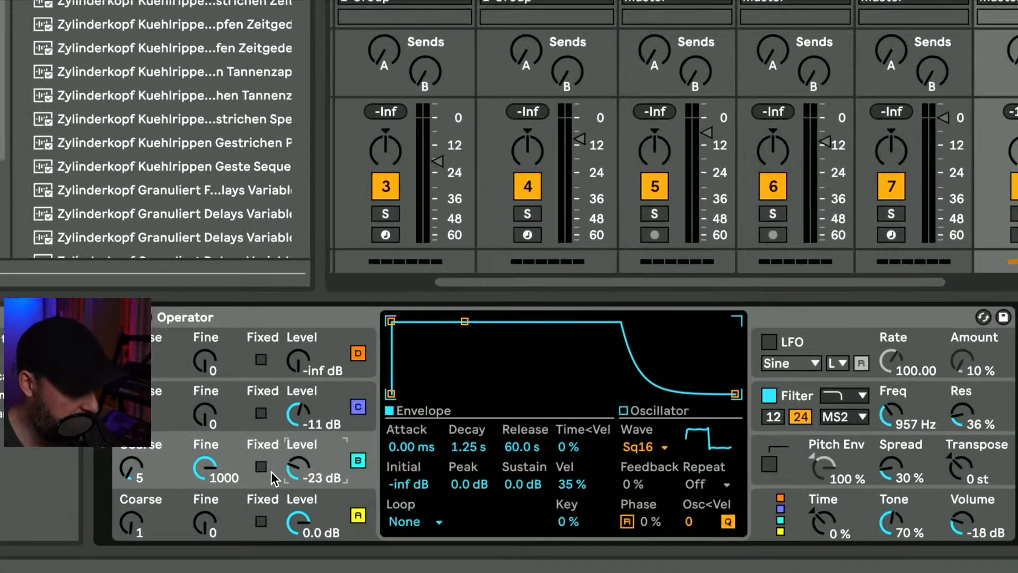
pyautogui.moveTo(205, 467); pyautogui.dragTo(205, 523)
pyautogui.moveTo(131, 467); pyautogui.dragTo(131, 485)
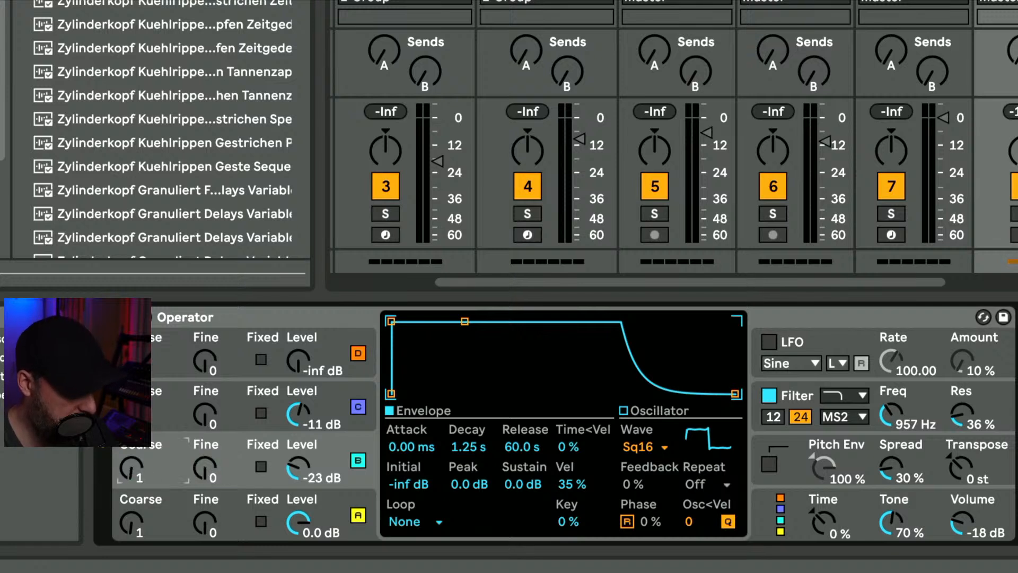
# - Set oscillator B to coarse 3 at -24 dB, oscillator C's level to -23 dB and oscillator A to coarse 0.5
pyautogui.moveTo(298, 468); pyautogui.dragTo(298, 453)
pyautogui.moveTo(144, 529); pyautogui.dragTo(144, 535)
pyautogui.moveTo(300, 469); pyautogui.dragTo(303, 474)
pyautogui.moveTo(298, 414); pyautogui.dragTo(298, 425)
pyautogui.moveTo(137, 466); pyautogui.dragTo(137, 458)
pyautogui.click(143, 530)
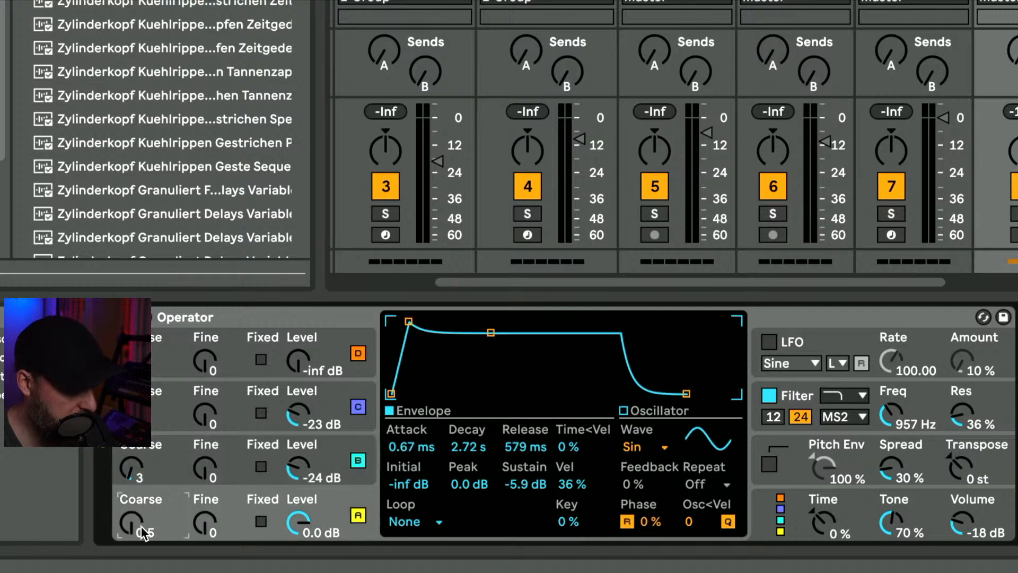
# - Set oscillators A and B to coarse 1, and oscillator C to coarse 3 at -26 dB
pyautogui.moveTo(143, 532); pyautogui.dragTo(143, 529)
pyautogui.moveTo(133, 469); pyautogui.dragTo(133, 477)
pyautogui.moveTo(297, 417); pyautogui.dragTo(297, 421)
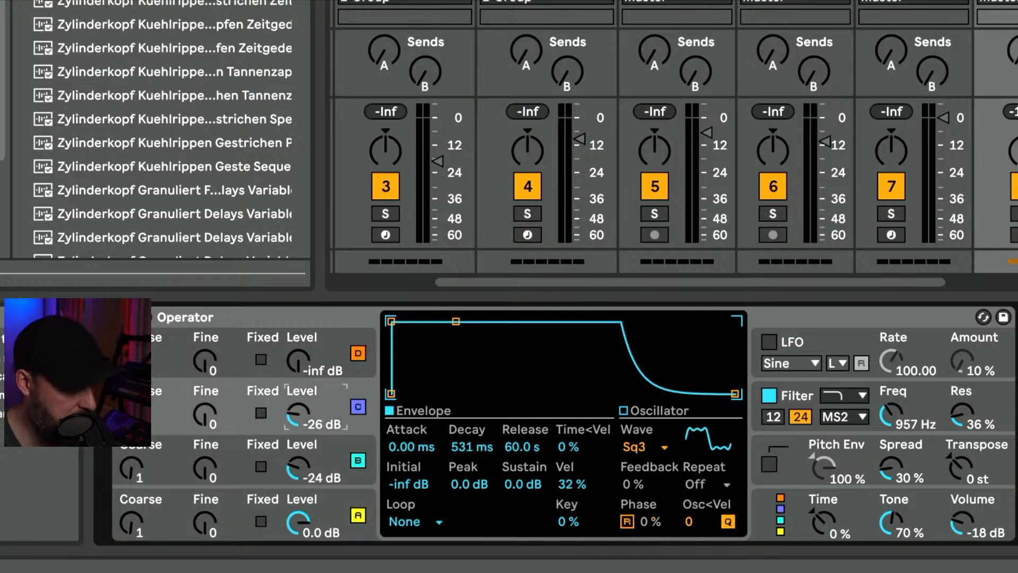
pyautogui.click(151, 425)
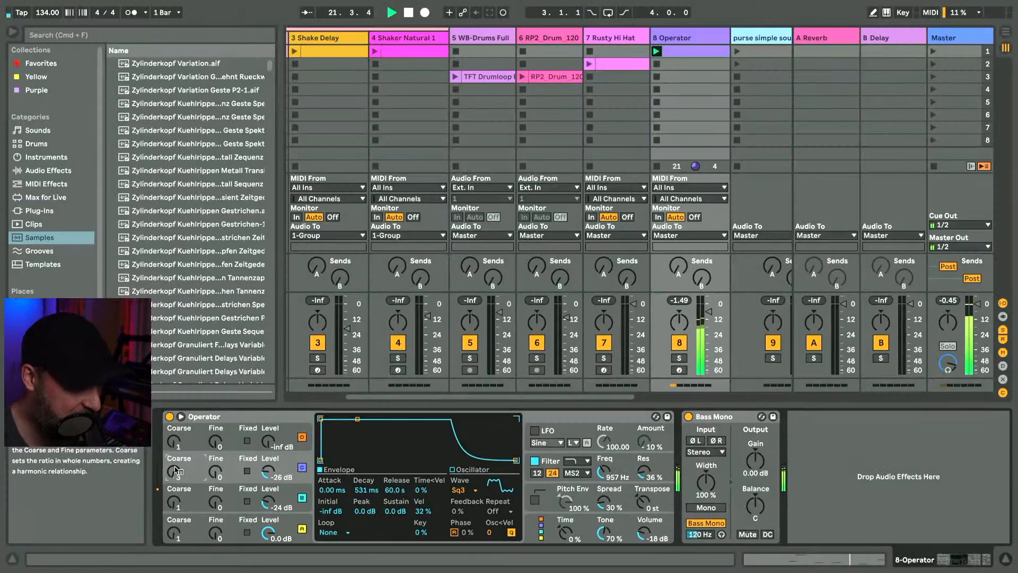
# - Stop the Operator track's clip
pyautogui.click(657, 64)
pyautogui.hscroll(4, 658, 65)
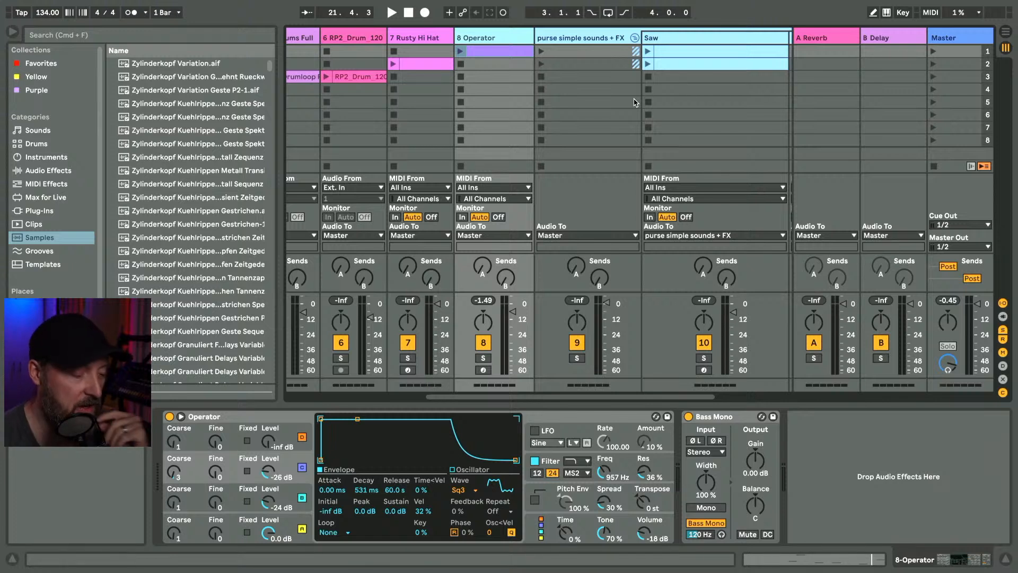
pyautogui.hscroll(3, 636, 103)
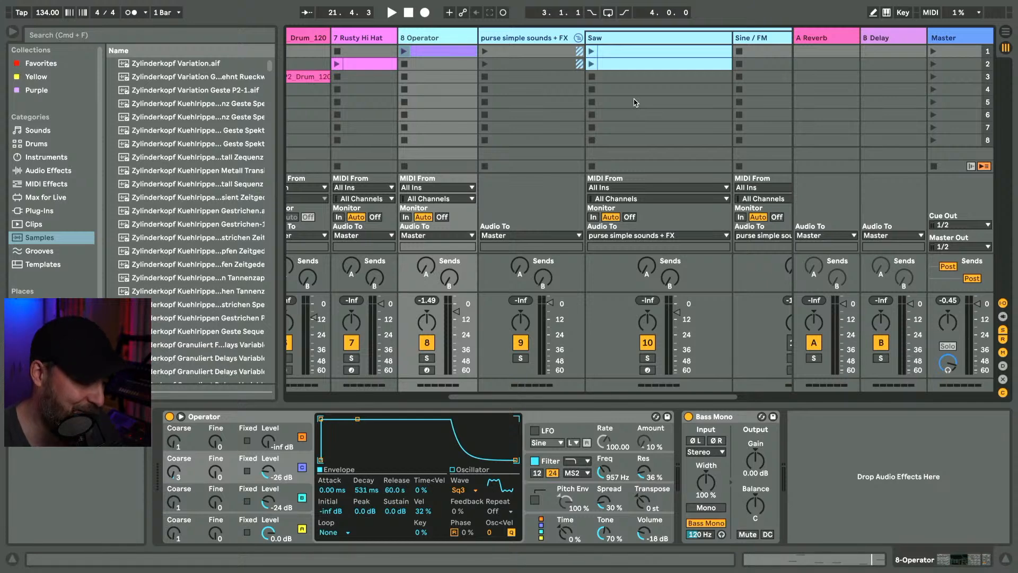
# - Delete the Saw track's first clip and launch its second clip
pyautogui.click(630, 54)
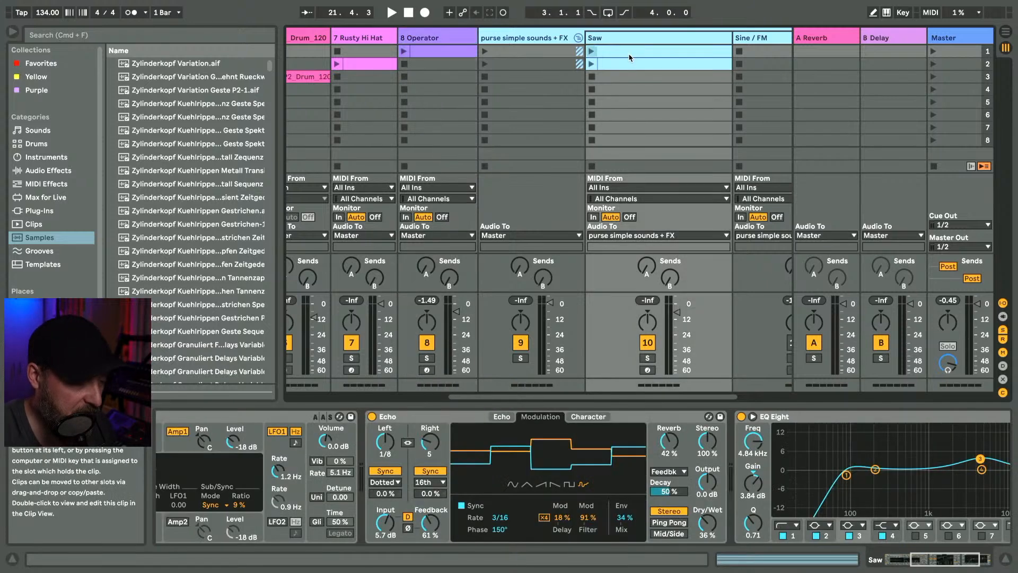
pyautogui.press('Delete')
pyautogui.click(594, 63)
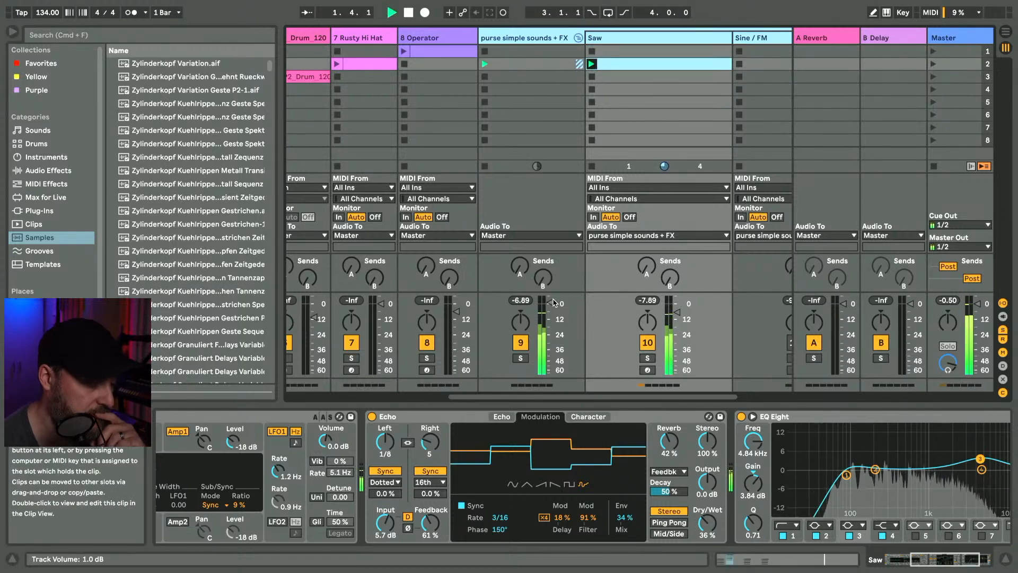
pyautogui.hscroll(-6, 450, 496)
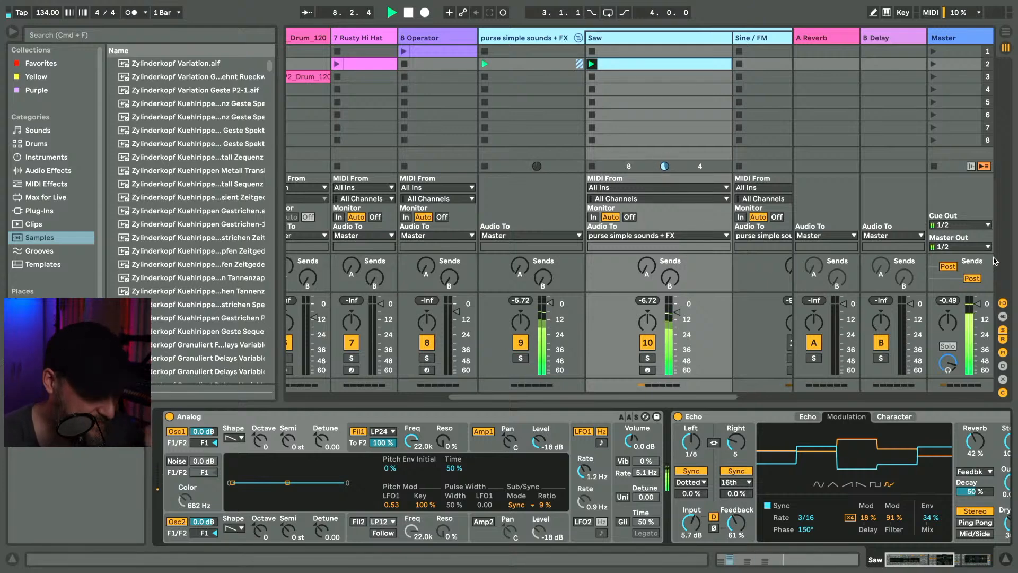
# - Stop the Saw track's clip and launch the Operator track's clip
pyautogui.press('space')
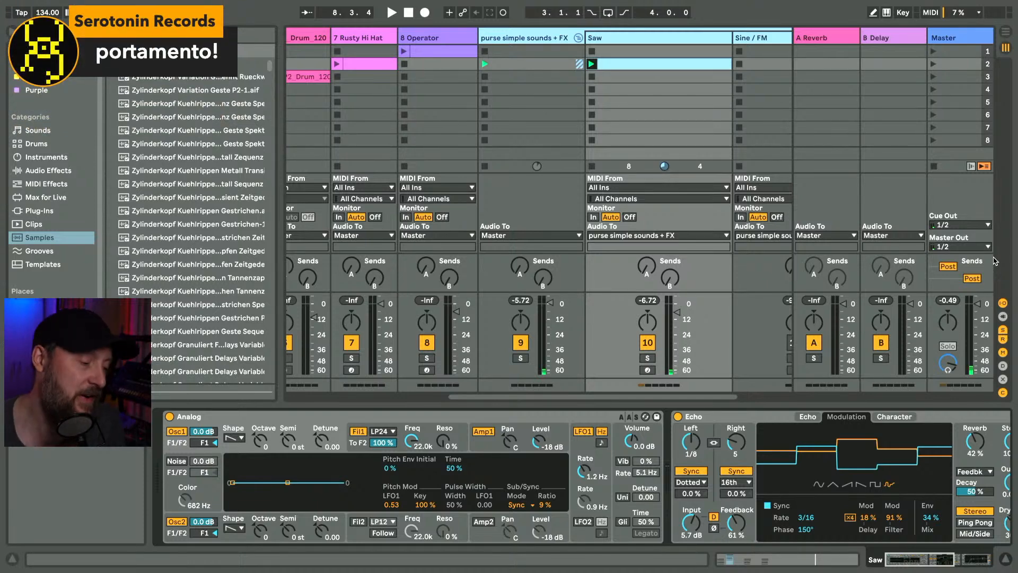
pyautogui.click(593, 78)
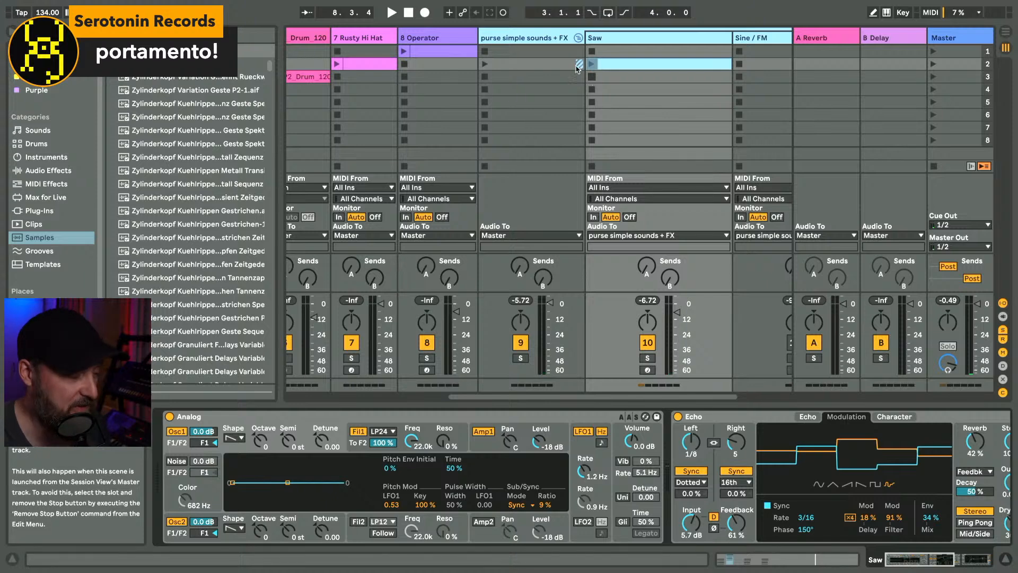
pyautogui.click(404, 53)
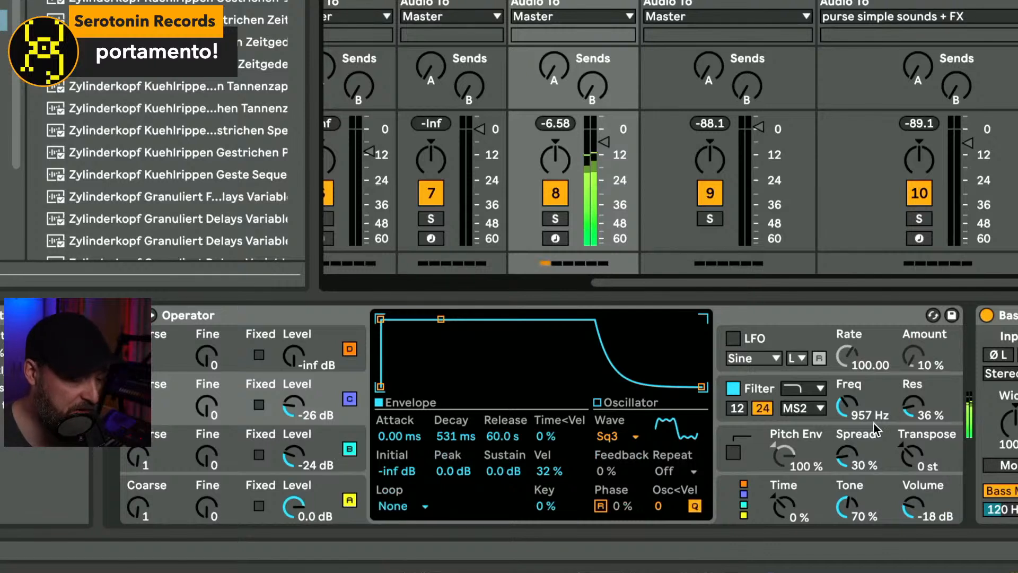
# - Set the Operator filter to 404 Hz with 73% resonance, and enable Glide with a time of 74.1 ms
pyautogui.moveTo(911, 407); pyautogui.dragTo(911, 288)
pyautogui.moveTo(857, 404)
pyautogui.mouseDown()
pyautogui.moveTo(857, 416)
pyautogui.moveTo(913, 437)
pyautogui.moveTo(912, 462)
pyautogui.moveTo(858, 429)
pyautogui.moveTo(858, 442)
pyautogui.moveTo(858, 424)
pyautogui.mouseUp()
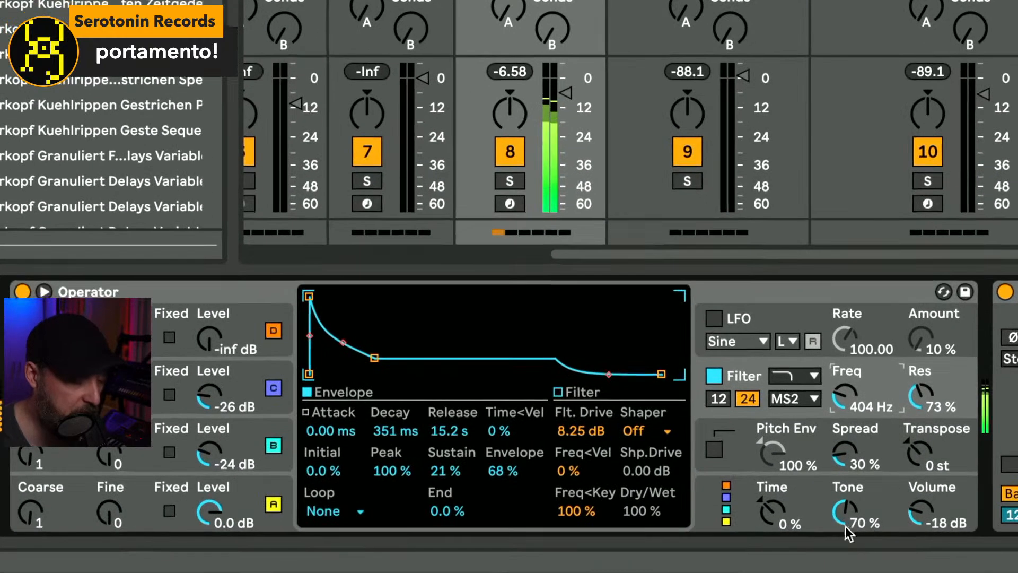
pyautogui.click(834, 505)
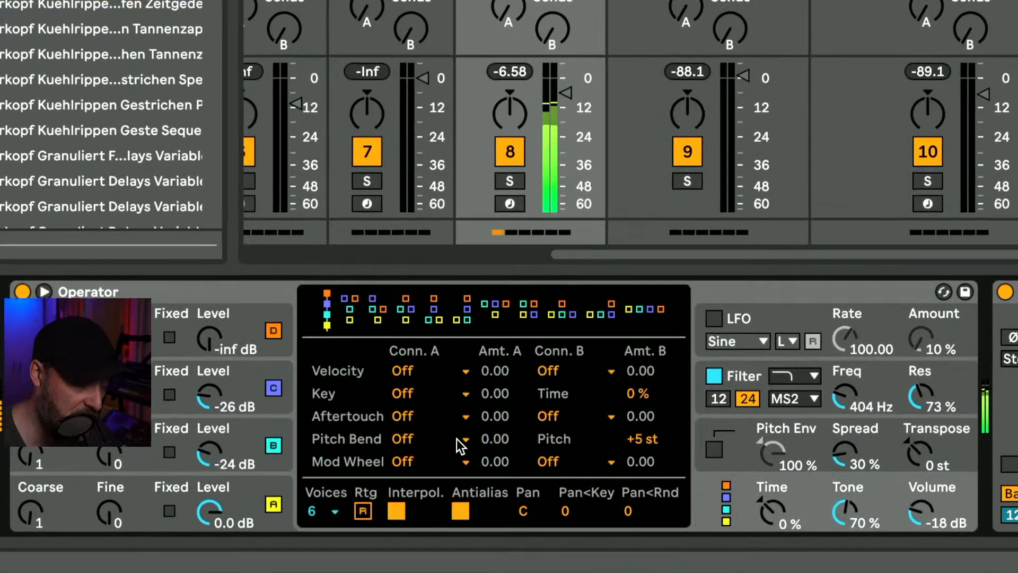
pyautogui.click(755, 429)
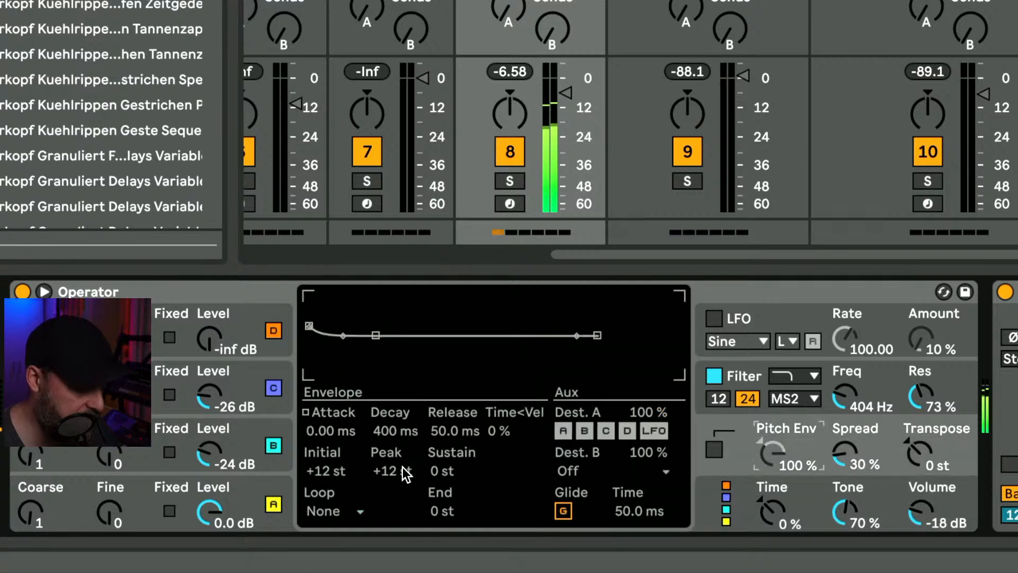
pyautogui.click(563, 510)
pyautogui.moveTo(639, 511)
pyautogui.mouseDown()
pyautogui.moveTo(639, 499)
pyautogui.moveTo(640, 513)
pyautogui.mouseUp()
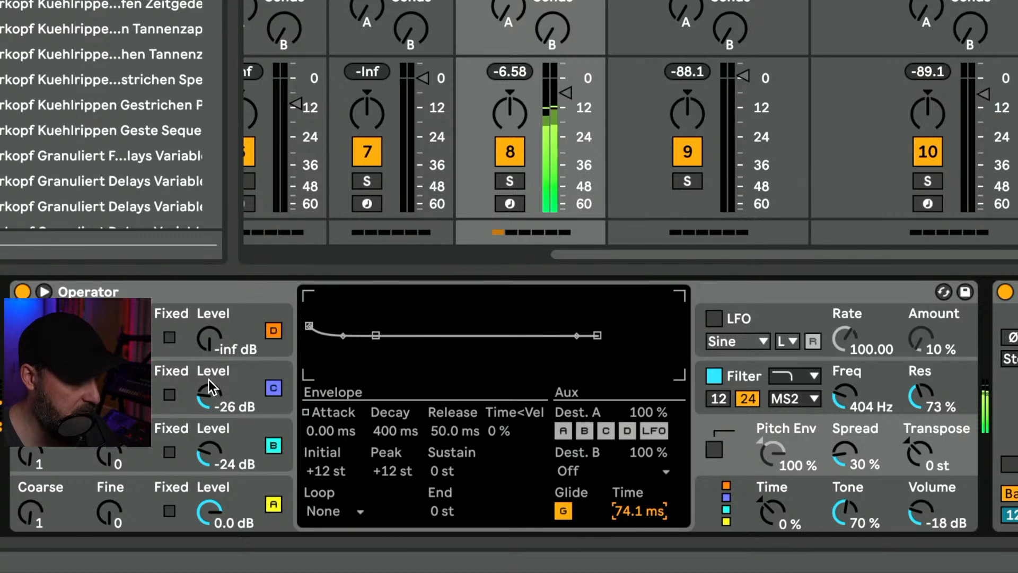
# - Set oscillator C to -12 dB and oscillator B to -23 dB, with the filter at 1.06 kHz and 57% resonance
pyautogui.moveTo(209, 393); pyautogui.dragTo(210, 380)
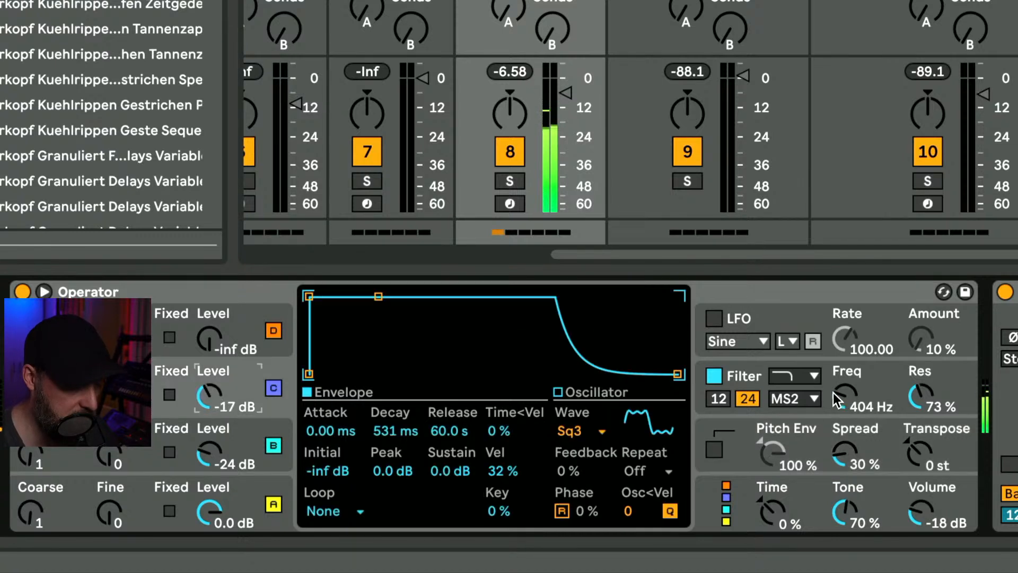
pyautogui.moveTo(844, 397); pyautogui.dragTo(844, 388)
pyautogui.moveTo(932, 395); pyautogui.dragTo(931, 406)
pyautogui.moveTo(209, 389); pyautogui.dragTo(210, 383)
pyautogui.moveTo(215, 448); pyautogui.dragTo(215, 448)
# - Change the waveform of Operator's oscillator A to Saw D
pyautogui.click(241, 487)
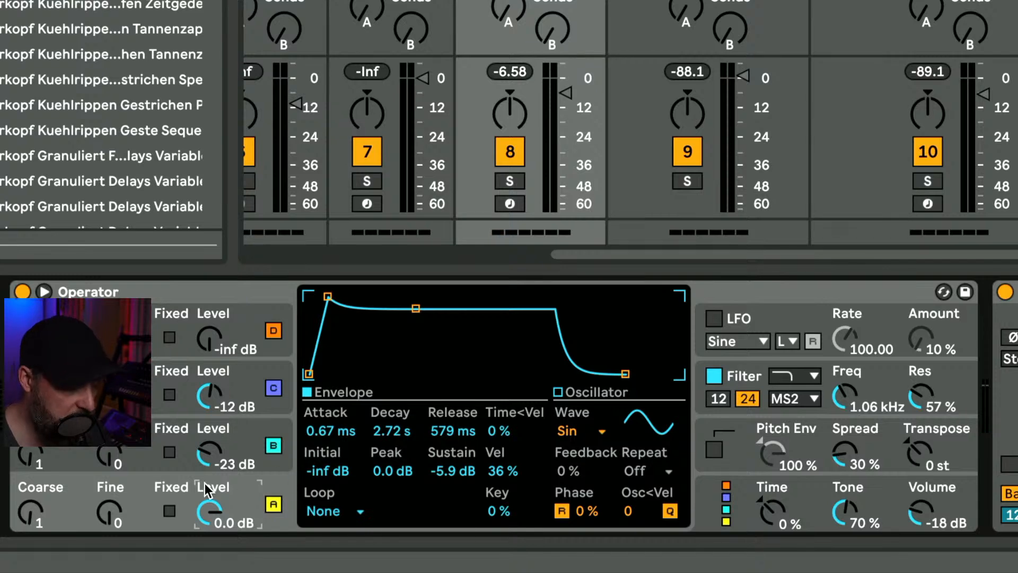
pyautogui.click(573, 430)
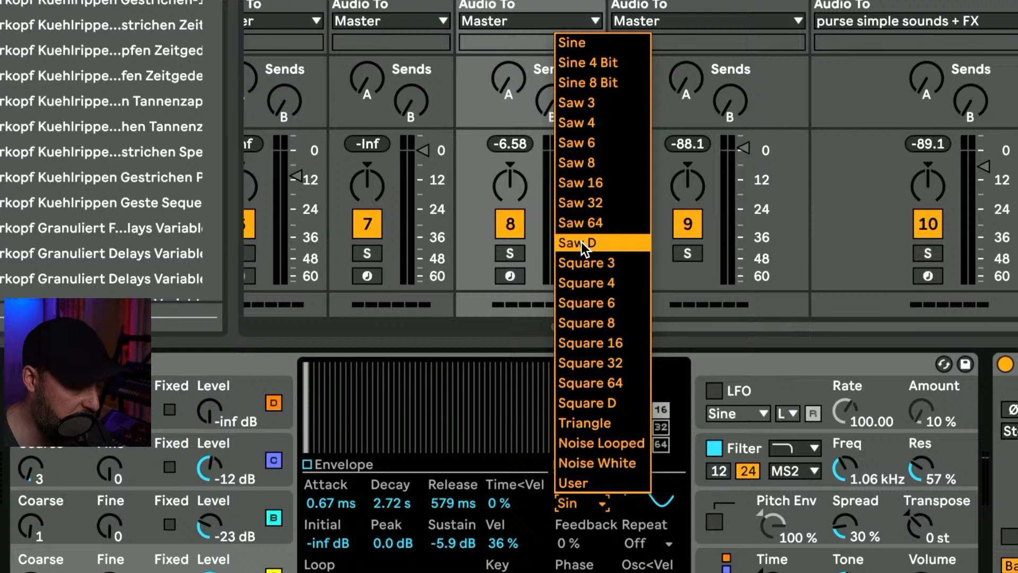
pyautogui.click(581, 242)
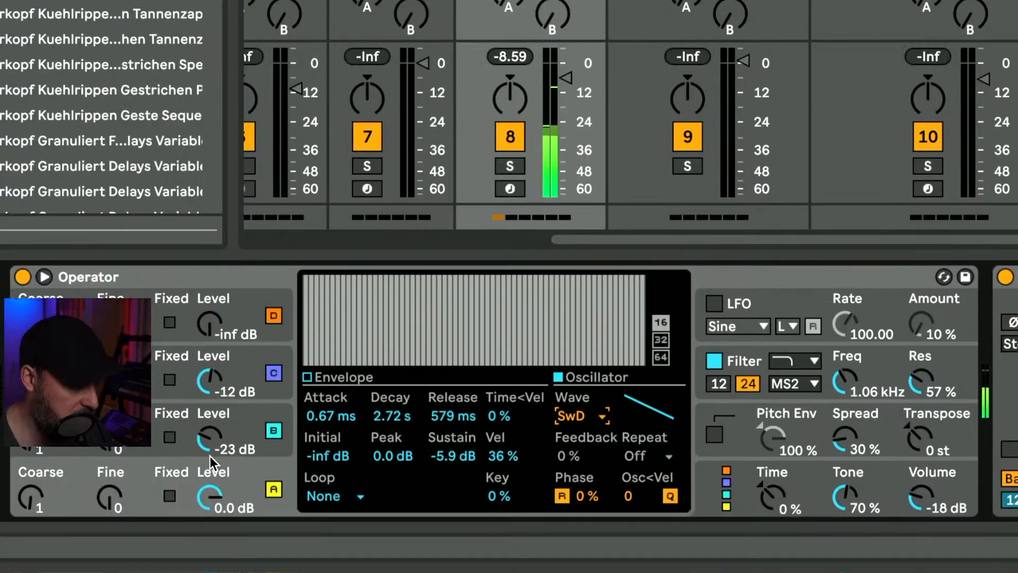
# - Set oscillator B to -24 dB with fine 25, oscillator C to -17 dB, and the filter frequency to 471 Hz
pyautogui.moveTo(210, 438); pyautogui.dragTo(210, 440)
pyautogui.moveTo(110, 438); pyautogui.dragTo(110, 428)
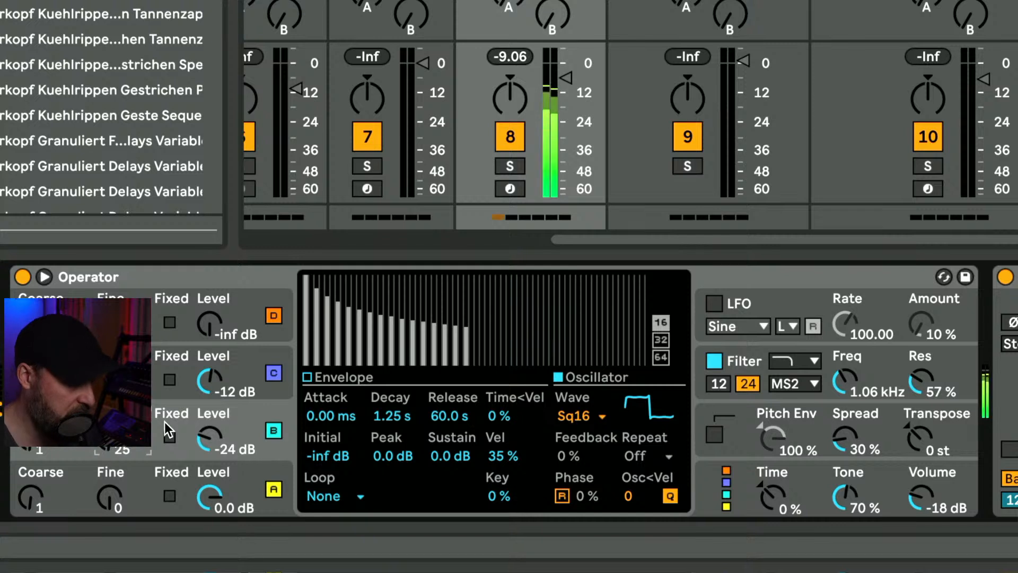
pyautogui.moveTo(210, 380)
pyautogui.mouseDown()
pyautogui.moveTo(210, 366)
pyautogui.moveTo(210, 387)
pyautogui.mouseUp()
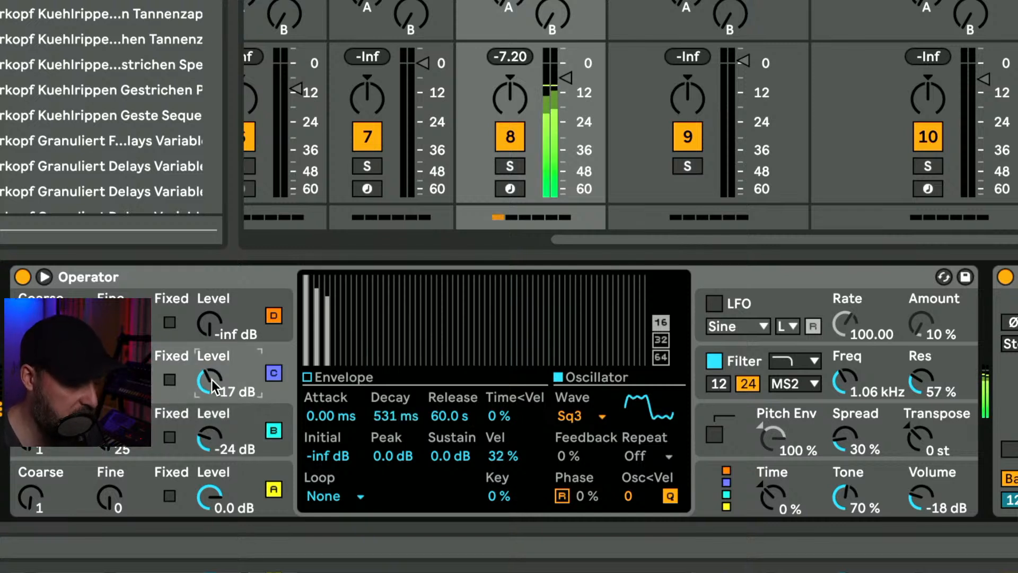
pyautogui.moveTo(846, 379)
pyautogui.mouseDown()
pyautogui.moveTo(845, 361)
pyautogui.moveTo(846, 391)
pyautogui.mouseUp()
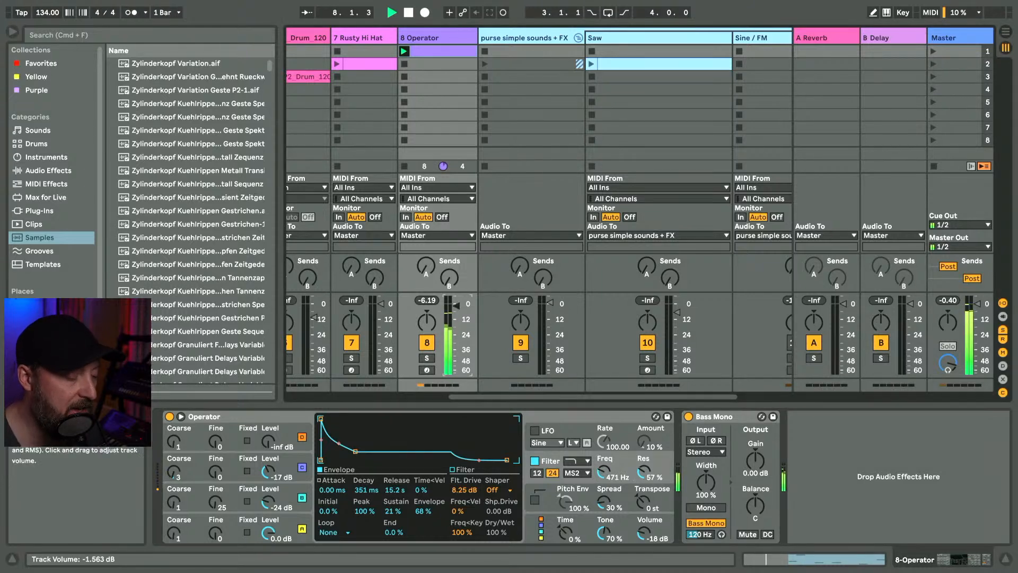
# - Stop playback and launch the Saw track's clip
pyautogui.press('space')
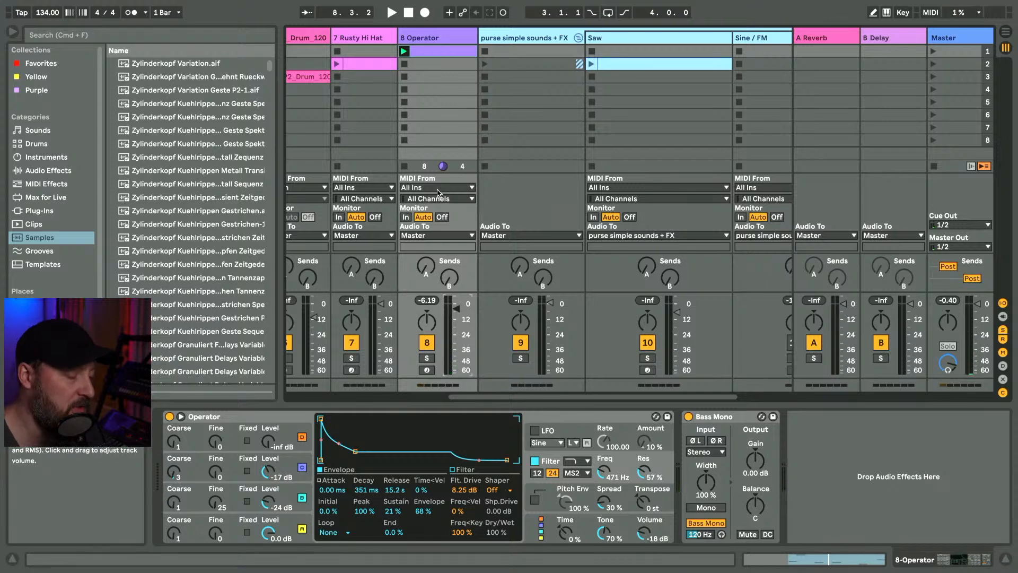
pyautogui.hscroll(1, 532, 109)
pyautogui.hscroll(3, 533, 110)
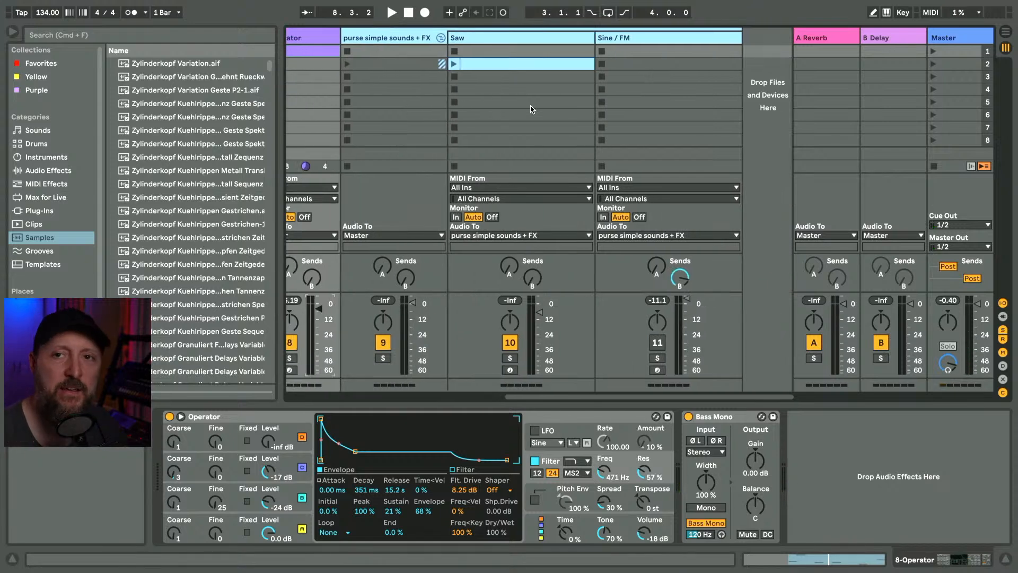
pyautogui.hscroll(-2, 533, 110)
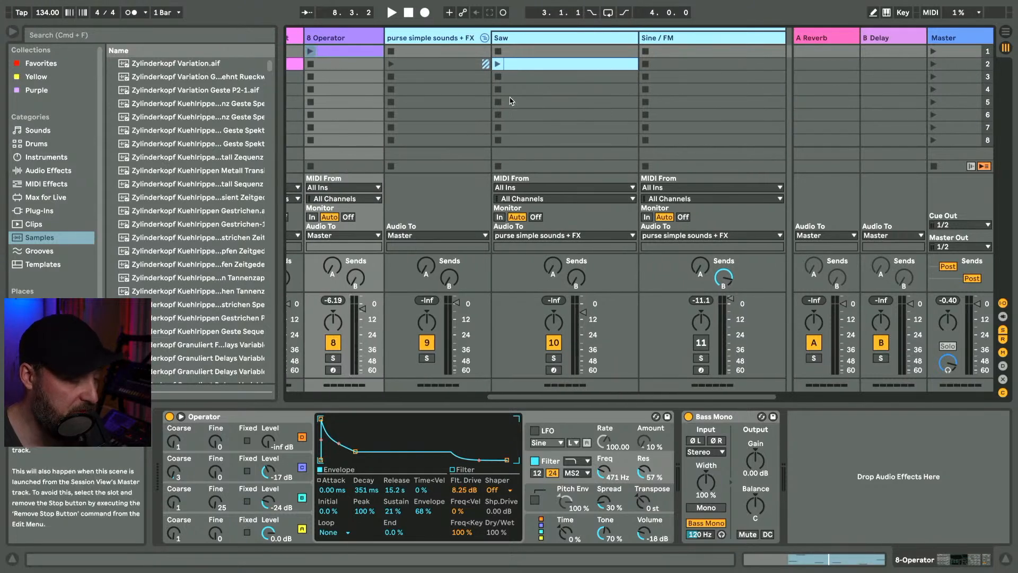
pyautogui.click(497, 64)
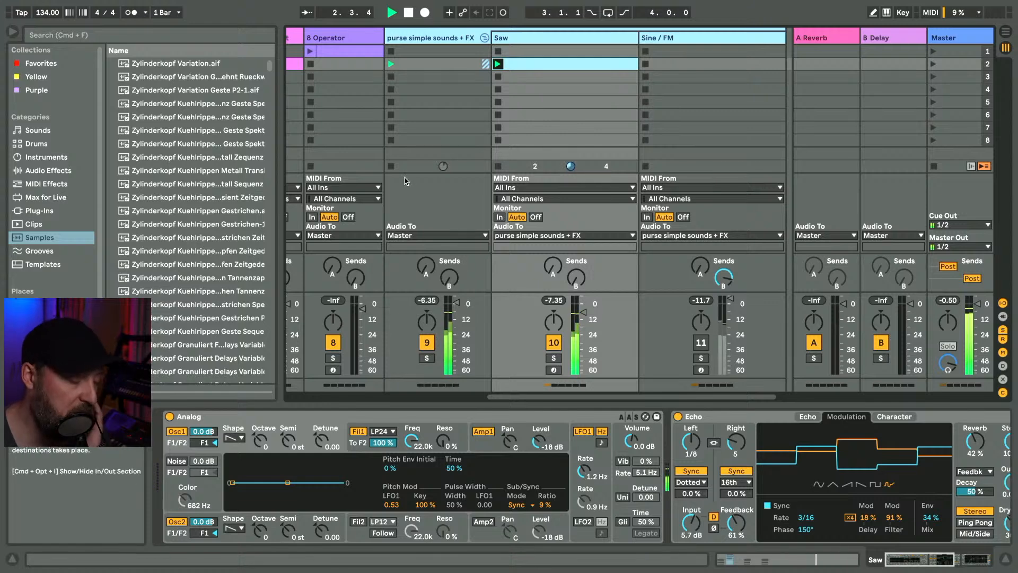
# - Launch the Shaker Natural 1 and Rusty Hi Hat clips alongside the kick
pyautogui.hscroll(-10, 405, 181)
pyautogui.hscroll(-3, 405, 181)
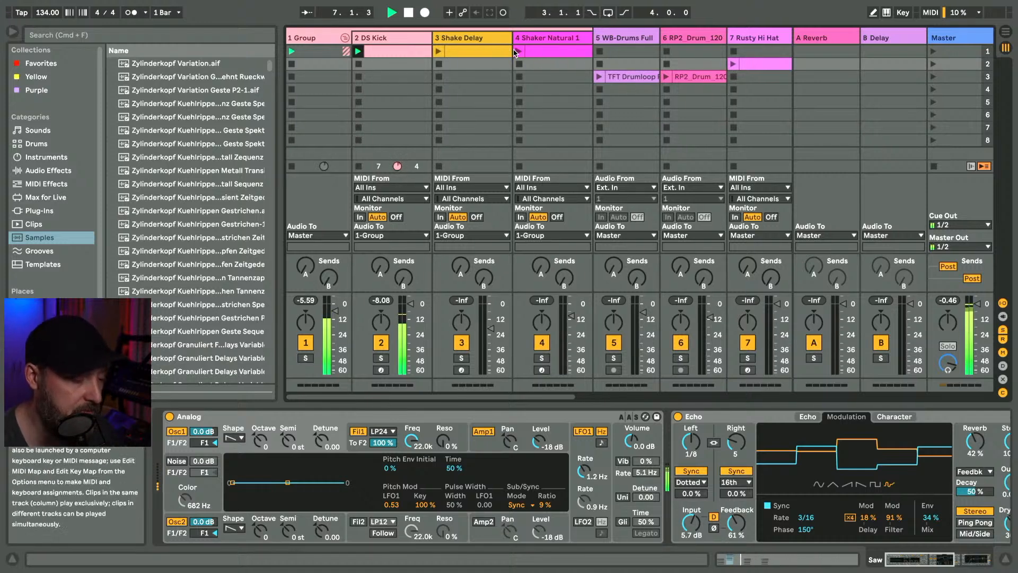
pyautogui.click(517, 51)
pyautogui.click(733, 64)
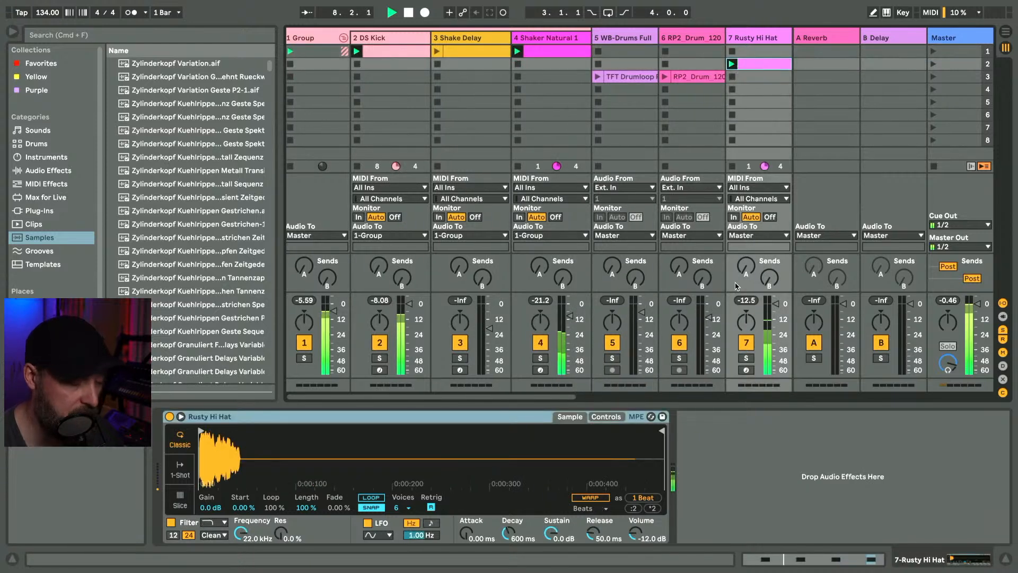
# - Sweep filter 1 of the Saw track's Analog, settling on a frequency of 9.2k and a resonance of 17%
pyautogui.hscroll(8, 503, 149)
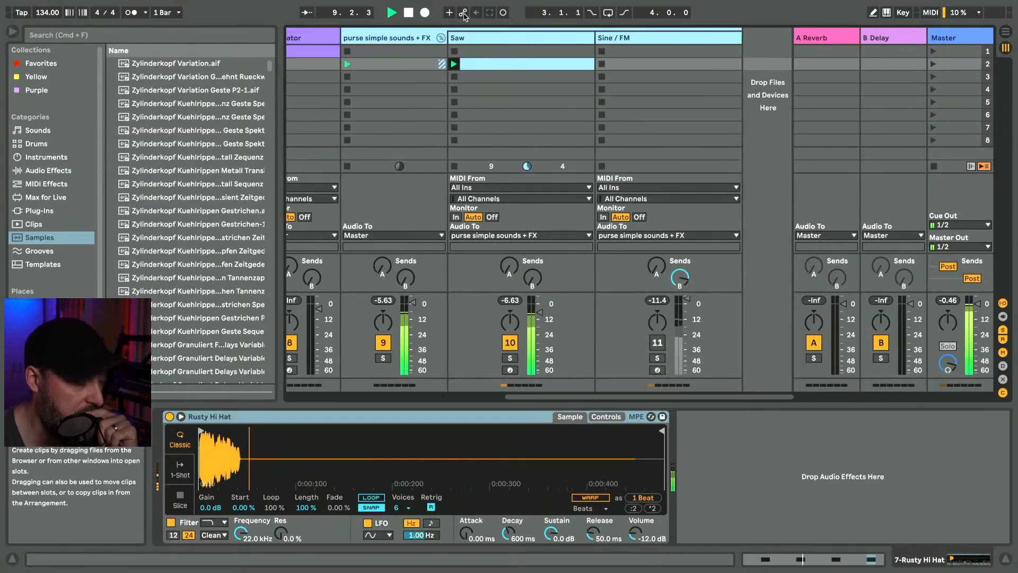
pyautogui.click(509, 51)
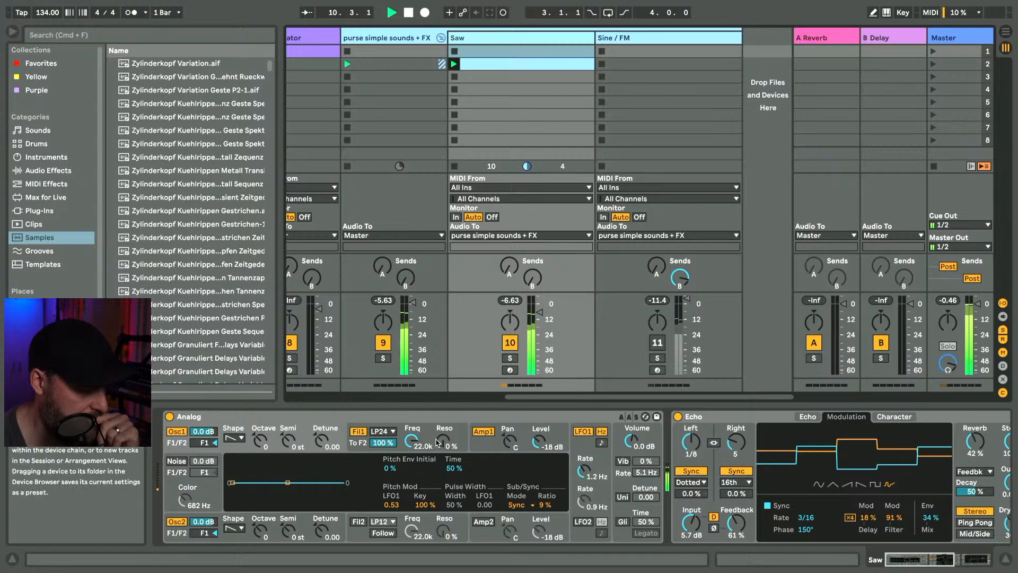
pyautogui.moveTo(442, 442); pyautogui.dragTo(412, 482)
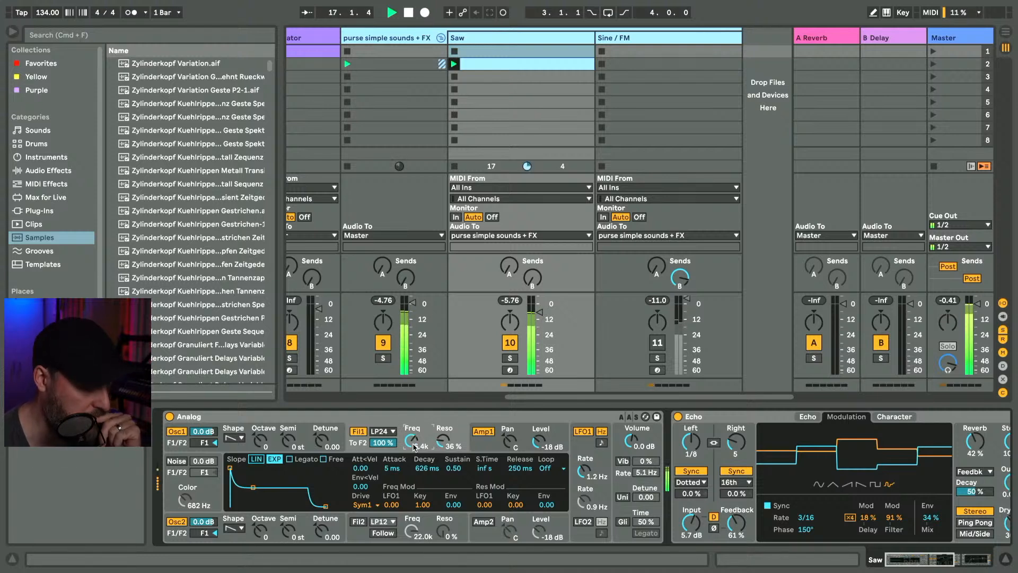
pyautogui.doubleClick(442, 442)
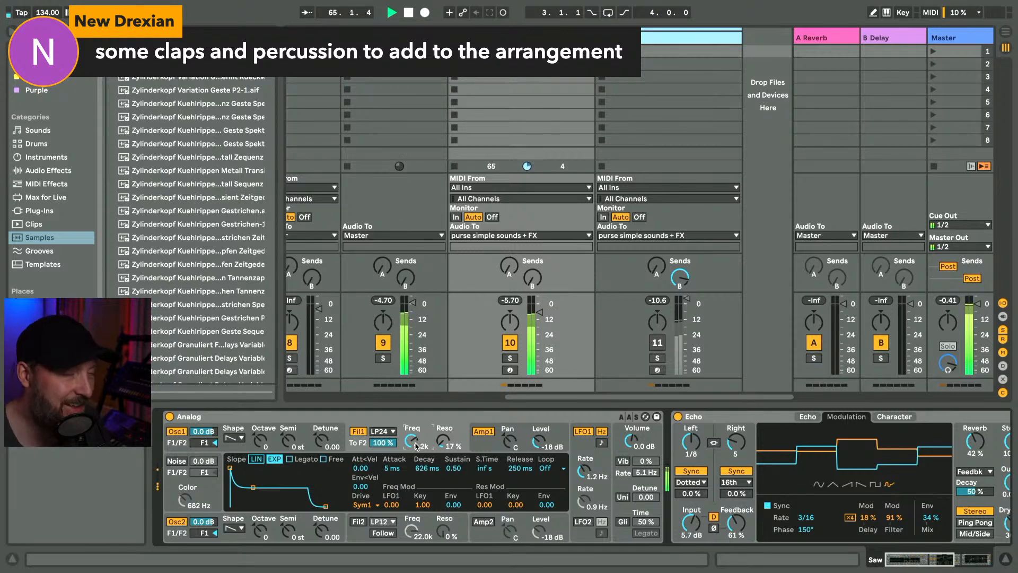
# - Stop playback and stop the Shaker Natural 1 and Rusty Hi Hat clips
pyautogui.press('space')
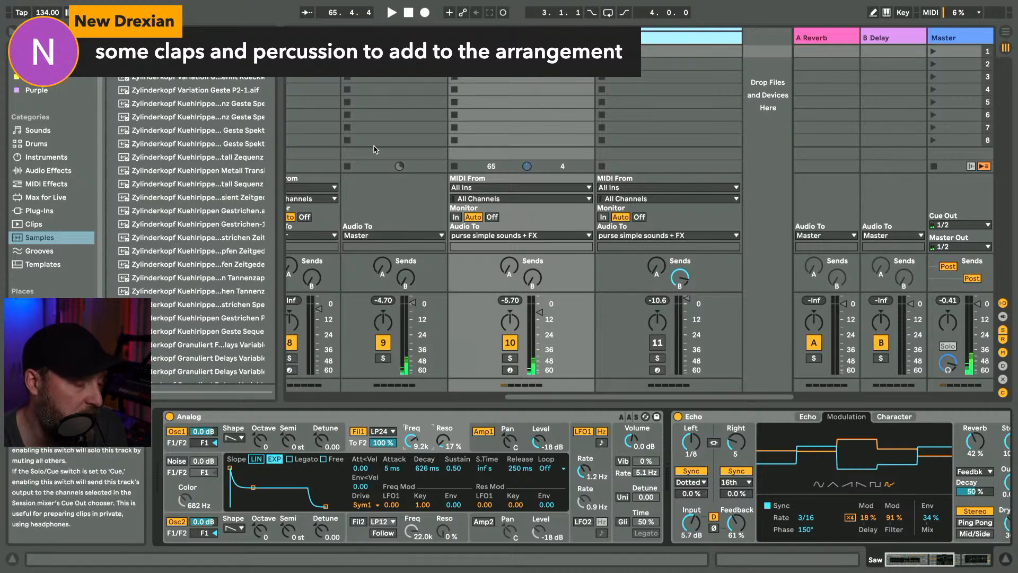
pyautogui.hscroll(-10, 375, 149)
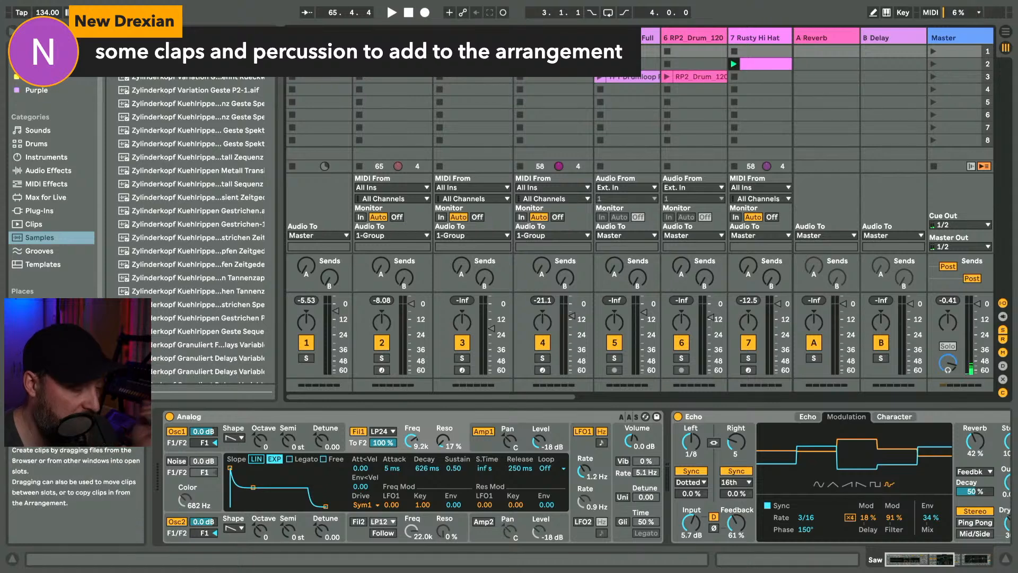
pyautogui.click(520, 51)
# - Solo the RP2_Drum and WB-Drums Full tracks, launch their loop clips, and set the RP2_Drum track's volume to -10 dB
pyautogui.hscroll(1, 520, 51)
pyautogui.hscroll(2, 520, 53)
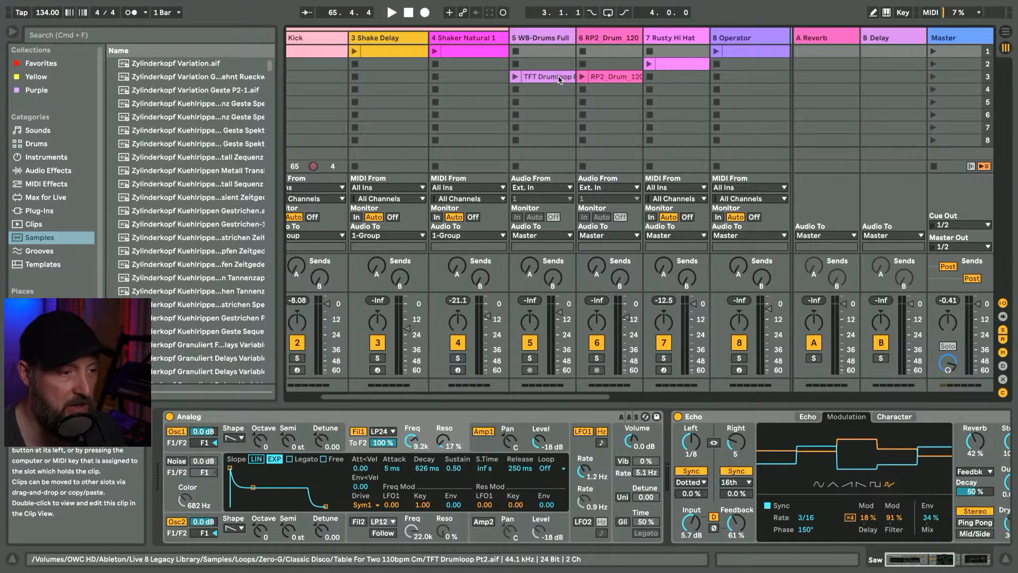
pyautogui.click(596, 359)
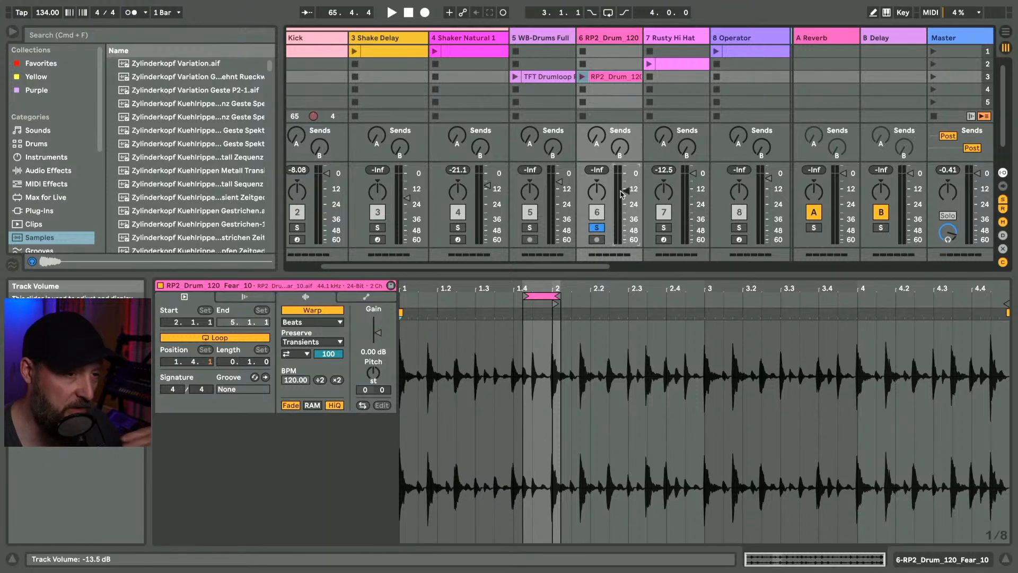
pyautogui.click(582, 76)
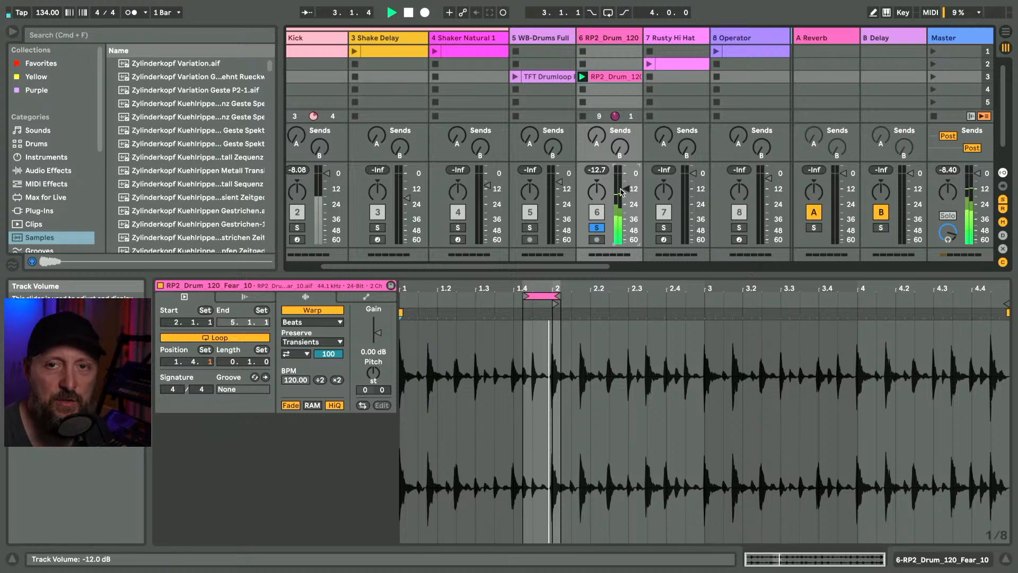
pyautogui.click(514, 77)
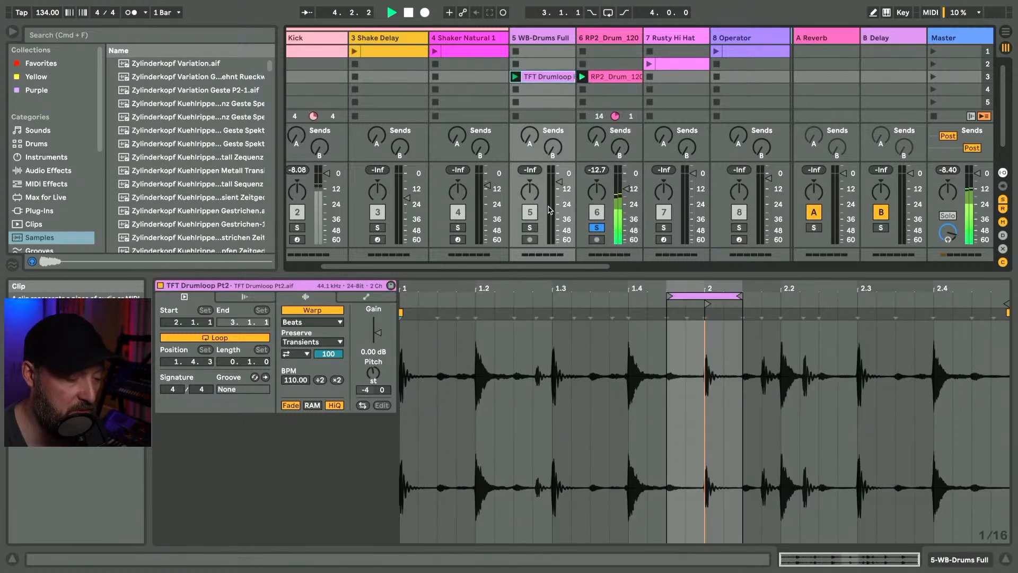
pyautogui.click(530, 227)
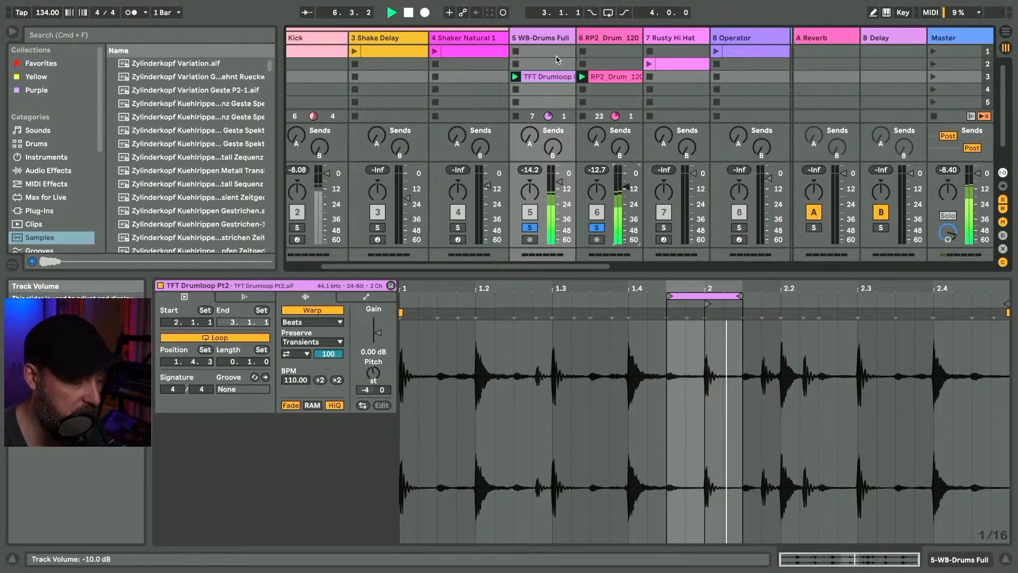
# - Group the WB-Drums Full and RP2_Drum tracks
pyautogui.click(561, 38)
pyautogui.keyDown('shift'); pyautogui.click(593, 38); pyautogui.keyUp('shift')
pyautogui.press('super+g')
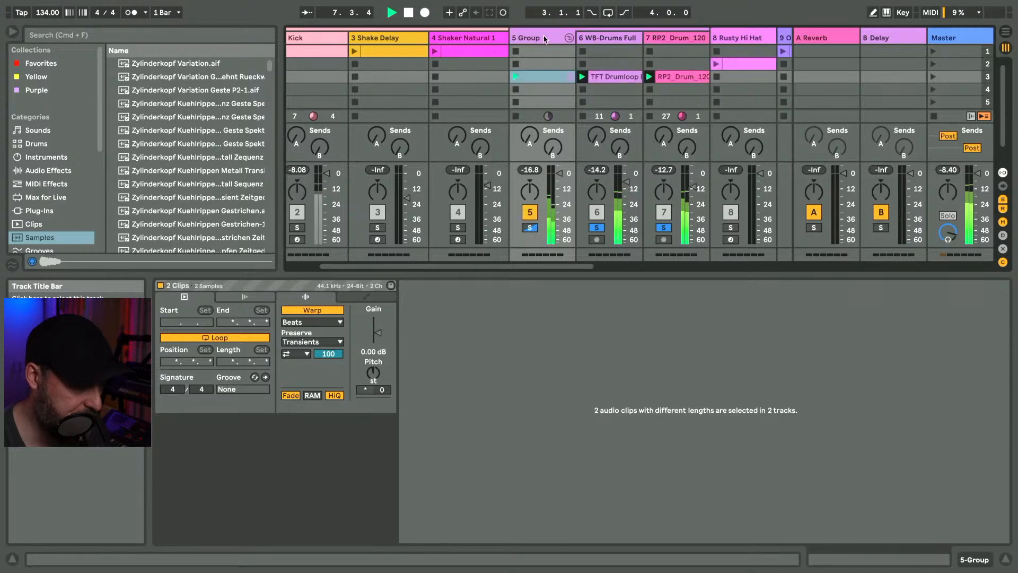
# - Add the Drum Buss effect from the Drive & Color audio effects to the new drum loop group
pyautogui.click(528, 40)
pyautogui.click(48, 170)
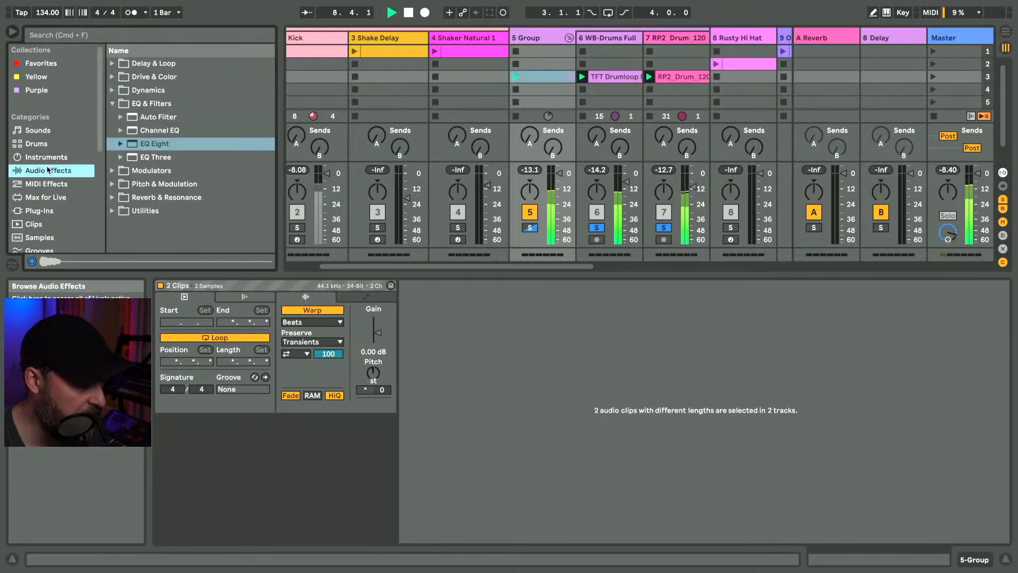
pyautogui.press('Up')
pyautogui.press('Up')
pyautogui.press('Up')
pyautogui.press('Up')
pyautogui.press('Down')
pyautogui.press('Left')
pyautogui.press('Up')
pyautogui.press('Up')
pyautogui.press('Right')
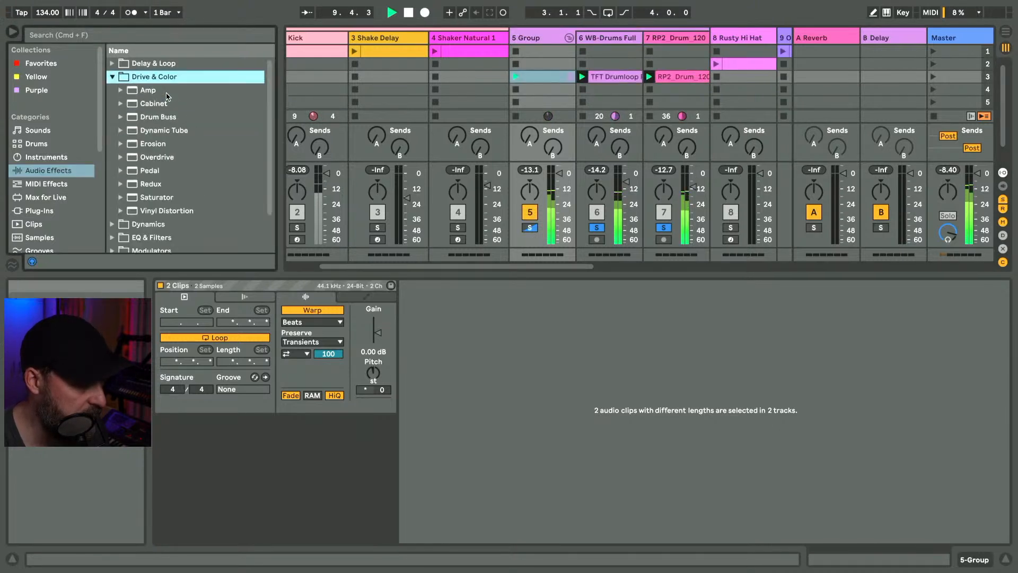
pyautogui.press('Down')
pyautogui.press('Down')
pyautogui.press('Down')
pyautogui.press('Down')
pyautogui.press('Down')
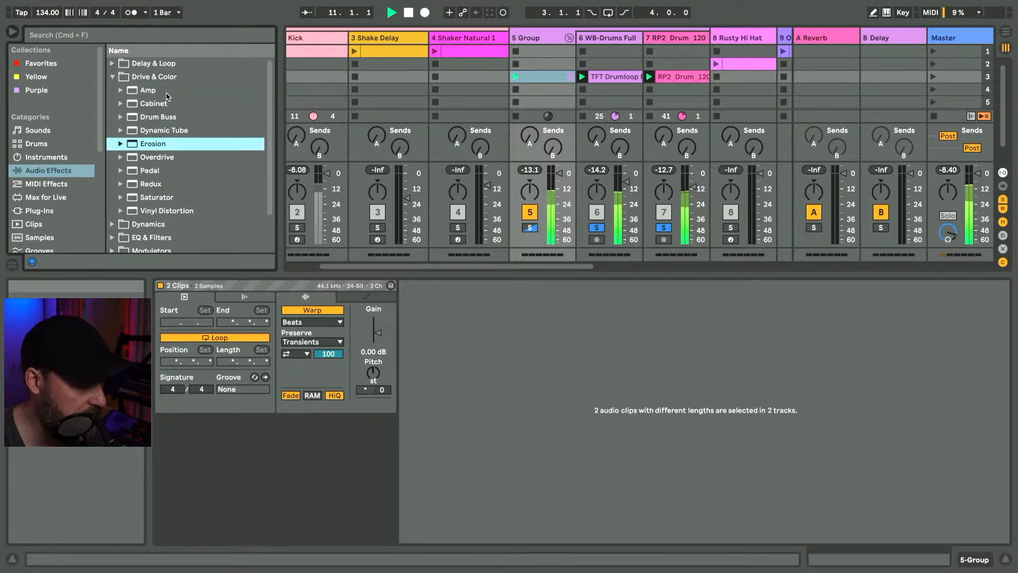
pyautogui.press('Up')
pyautogui.press('Up')
pyautogui.press('Return')
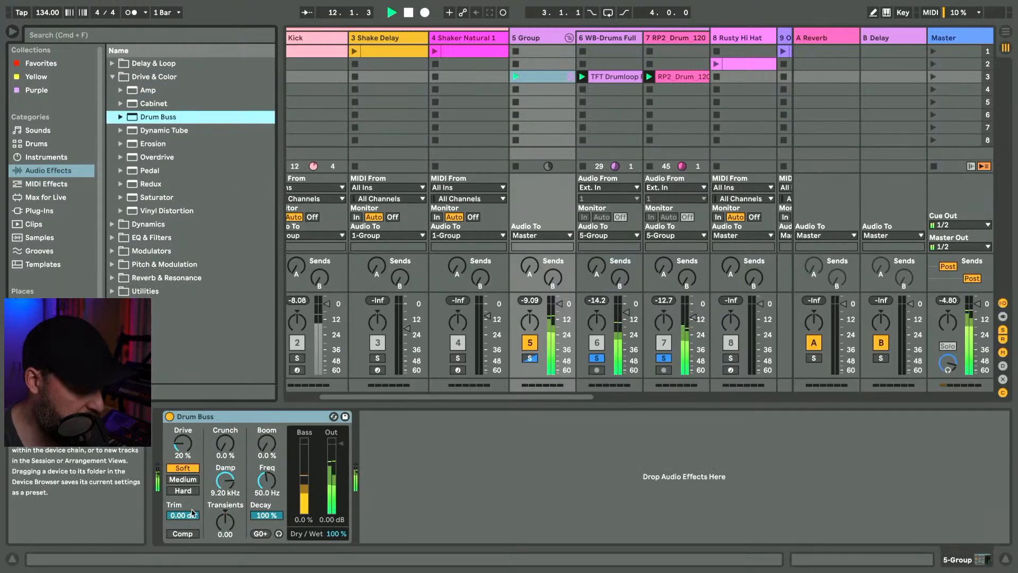
# - Turn on Drum Buss's compressor and set its trim to -6.25 dB
pyautogui.click(189, 533)
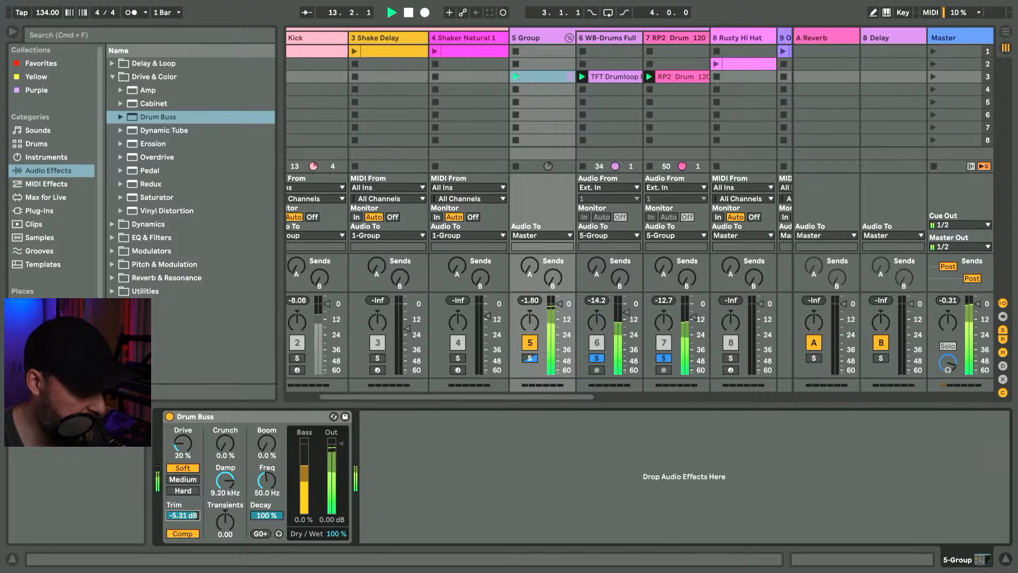
pyautogui.moveTo(183, 515); pyautogui.dragTo(183, 517)
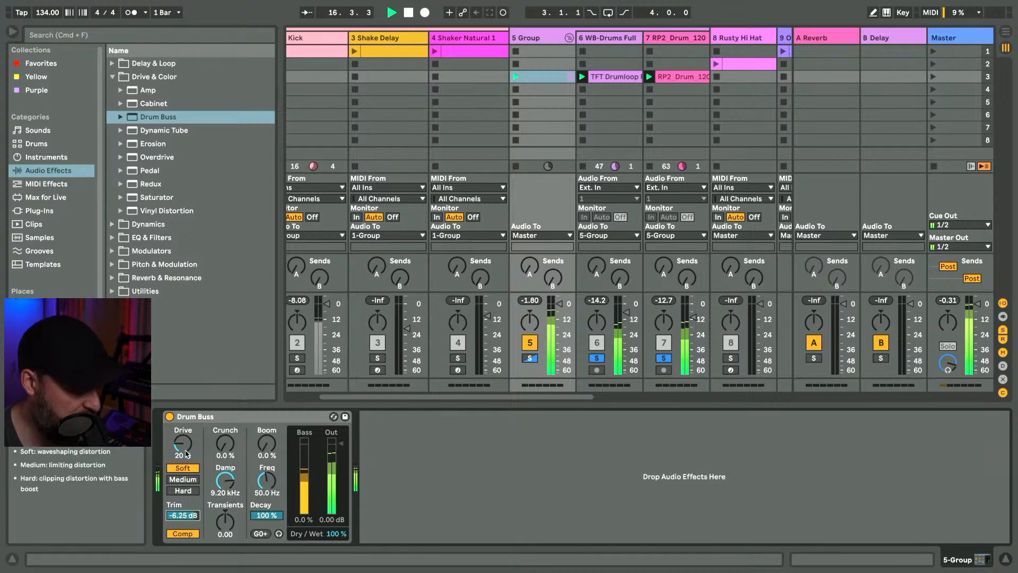
# - Set the loop group's Drum Buss to 14.5 kHz damping, 29 % crunch, 79 % drive and Hard distortion
pyautogui.moveTo(226, 480); pyautogui.dragTo(225, 470)
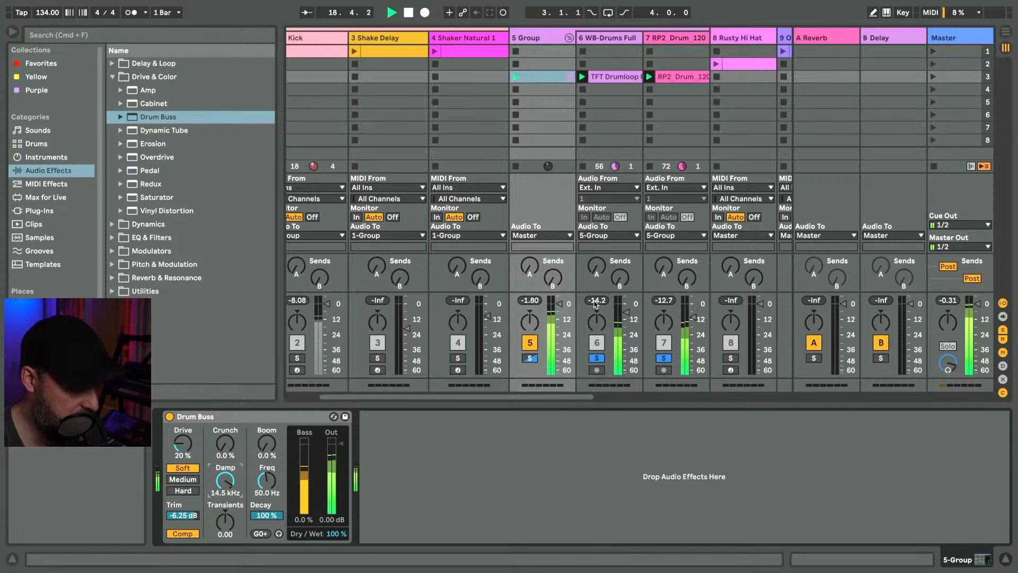
pyautogui.moveTo(225, 444); pyautogui.dragTo(183, 432)
pyautogui.click(183, 491)
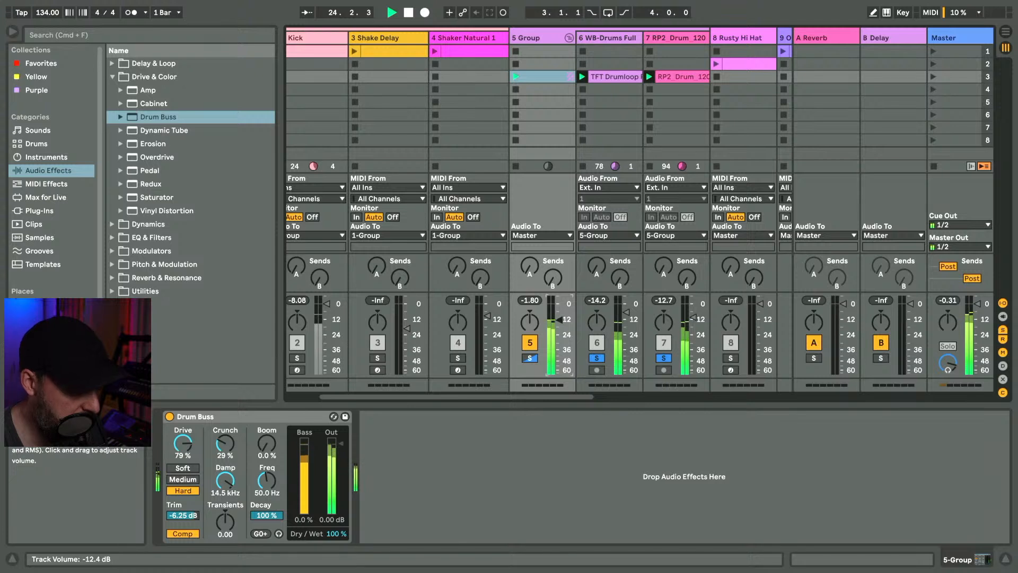
# - Solo the DS Kick alongside the drum loops, clear all solos, and restart playback of the full set
pyautogui.click(297, 358)
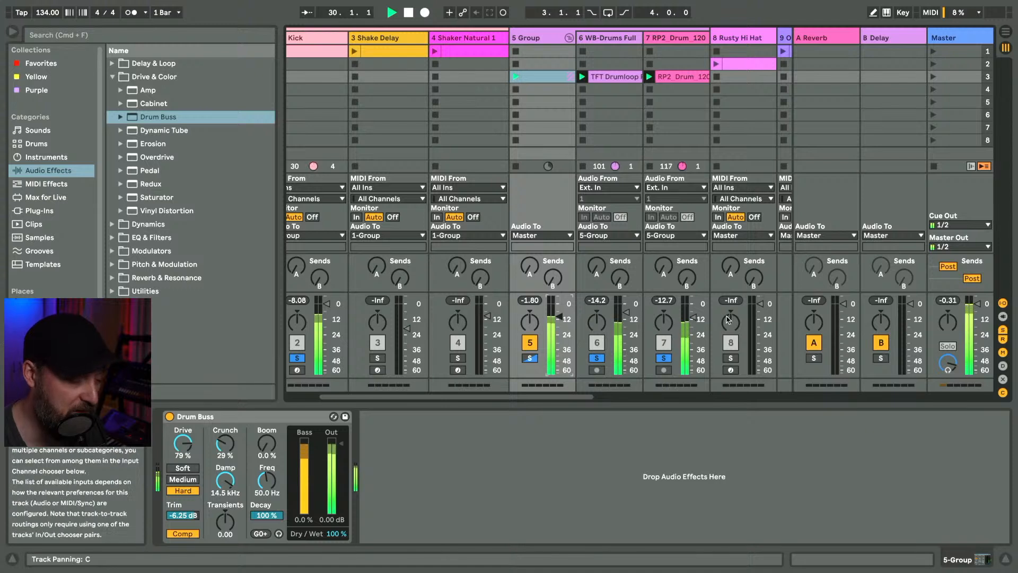
pyautogui.click(663, 359)
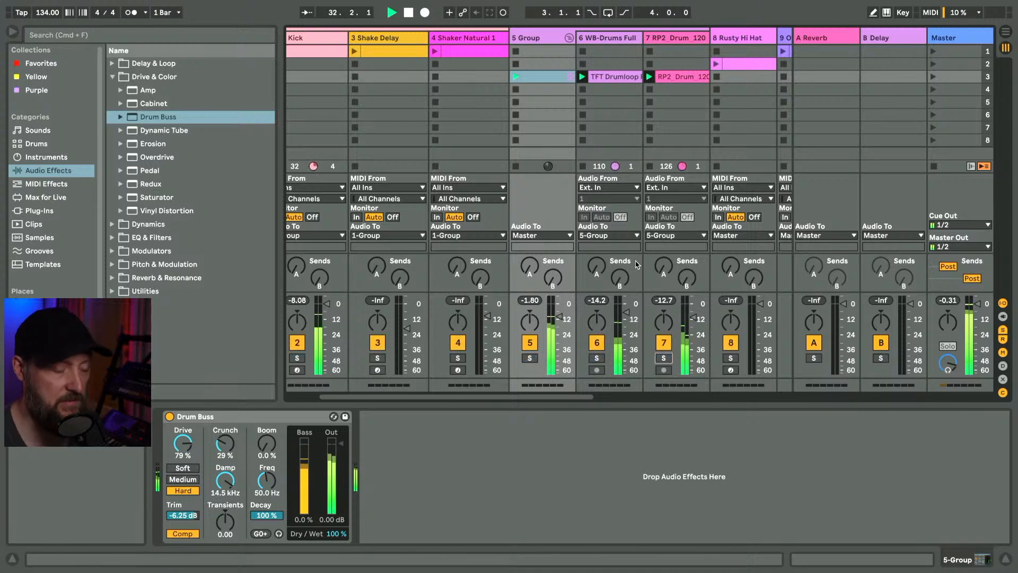
pyautogui.press('space')
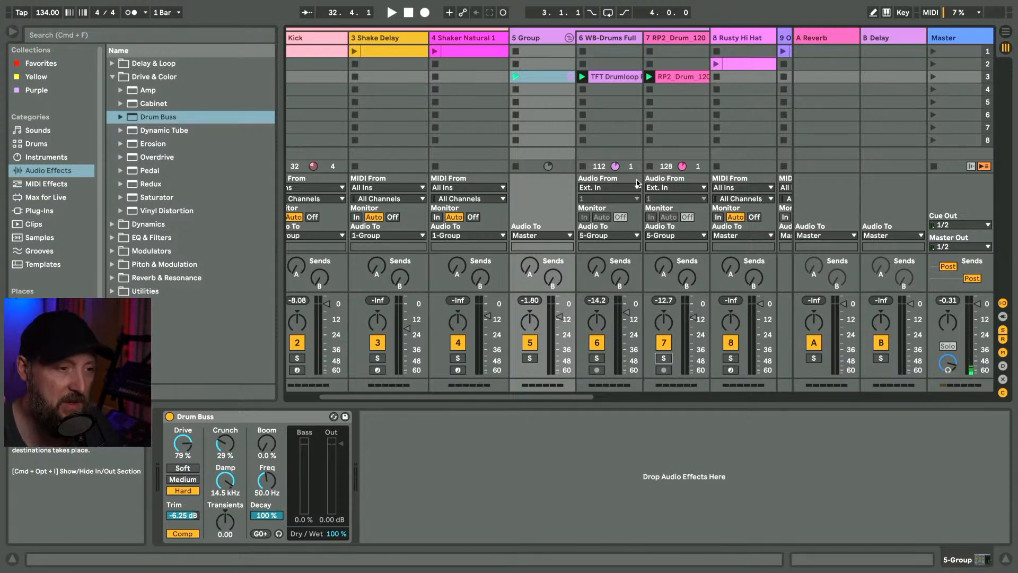
pyautogui.press('space')
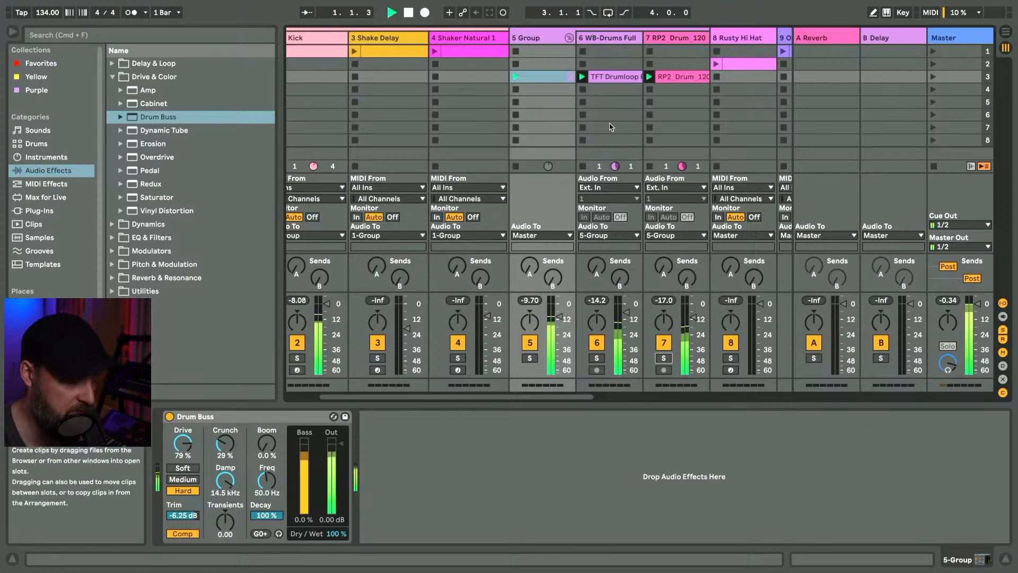
# - Set the Saw track's Echo filter to a 317 Hz high-pass and a 3.77 kHz low-pass
pyautogui.hscroll(5, 683, 209)
pyautogui.hscroll(4, 683, 210)
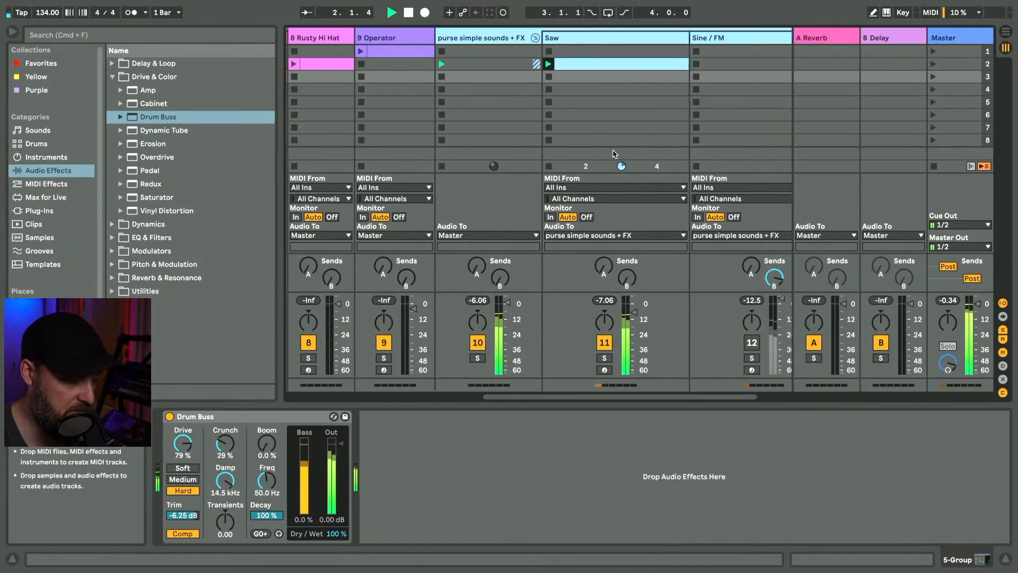
pyautogui.click(541, 39)
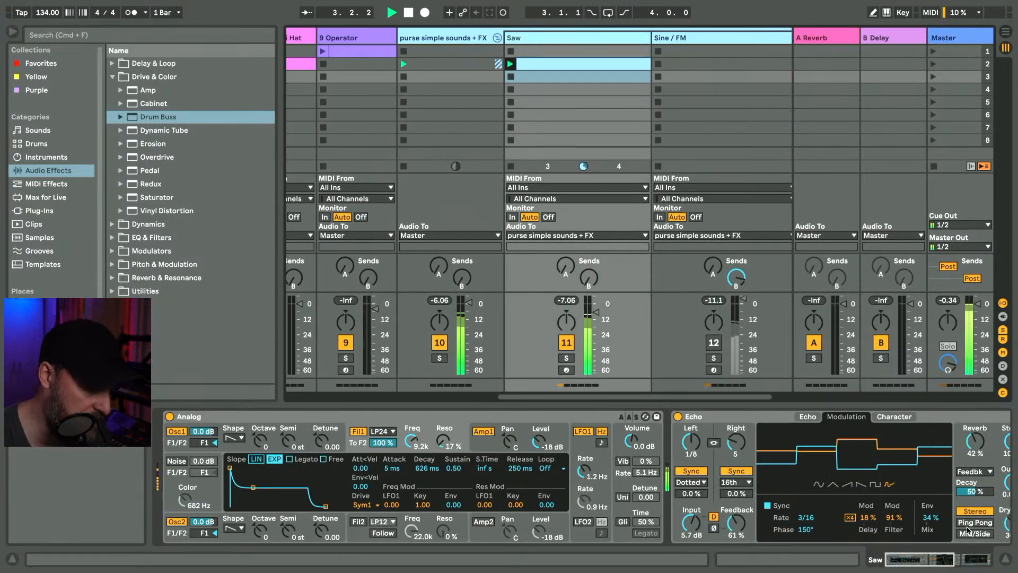
pyautogui.hscroll(5, 706, 491)
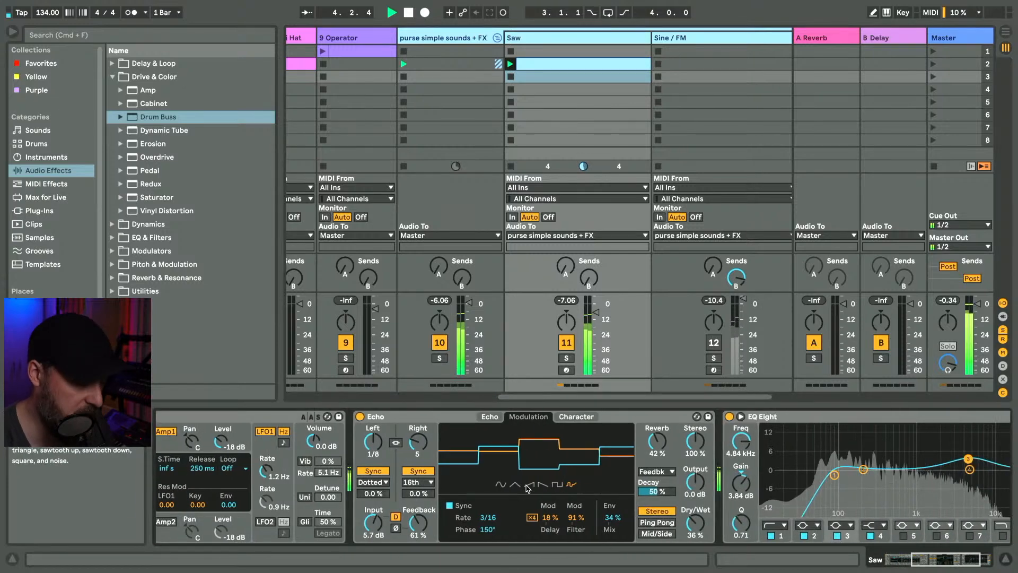
pyautogui.click(490, 417)
pyautogui.moveTo(519, 500)
pyautogui.mouseDown()
pyautogui.moveTo(583, 499)
pyautogui.moveTo(518, 499)
pyautogui.mouseUp()
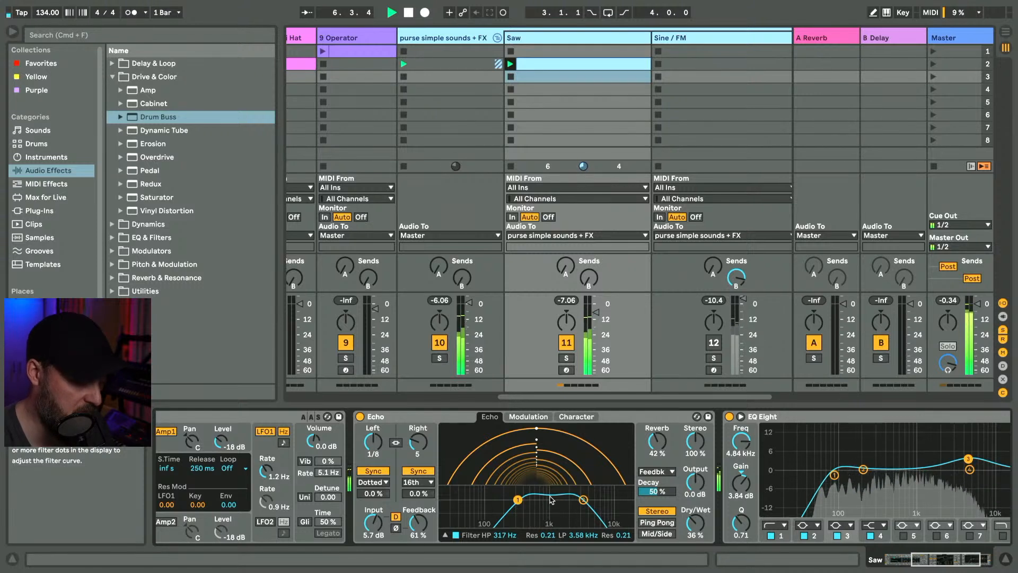
pyautogui.moveTo(583, 500); pyautogui.dragTo(585, 498)
pyautogui.click(697, 529)
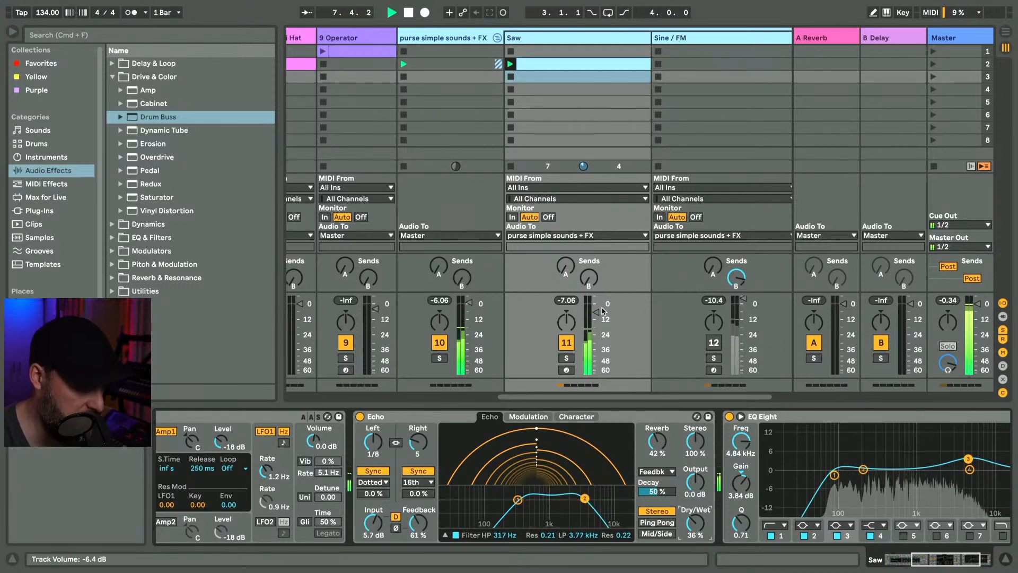
# - Raise the Saw track's volume slightly and set its EQ Eight band at 4.84 kHz to a gain of 2.11 dB
pyautogui.moveTo(601, 313); pyautogui.dragTo(600, 310)
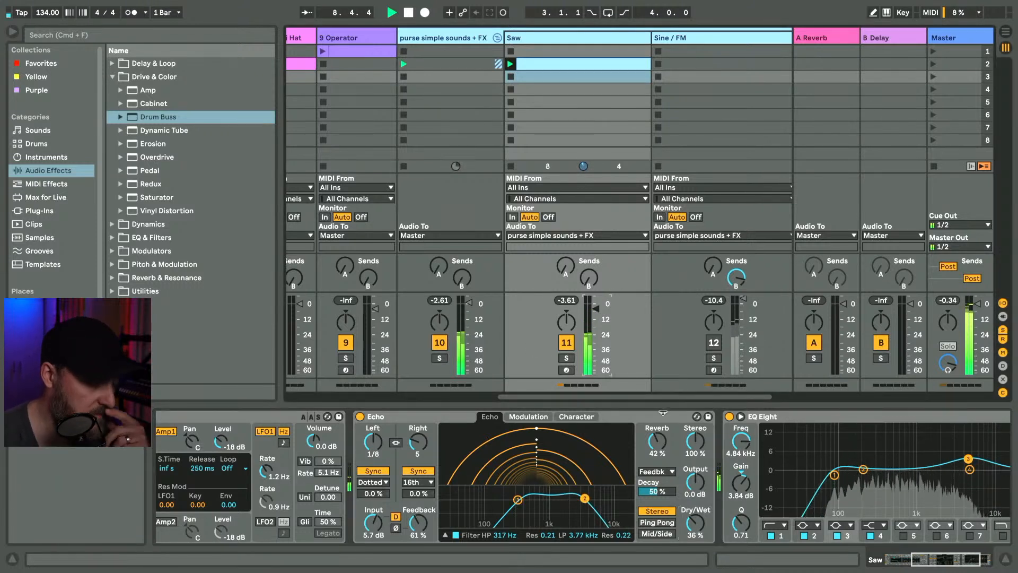
pyautogui.moveTo(969, 459); pyautogui.dragTo(968, 464)
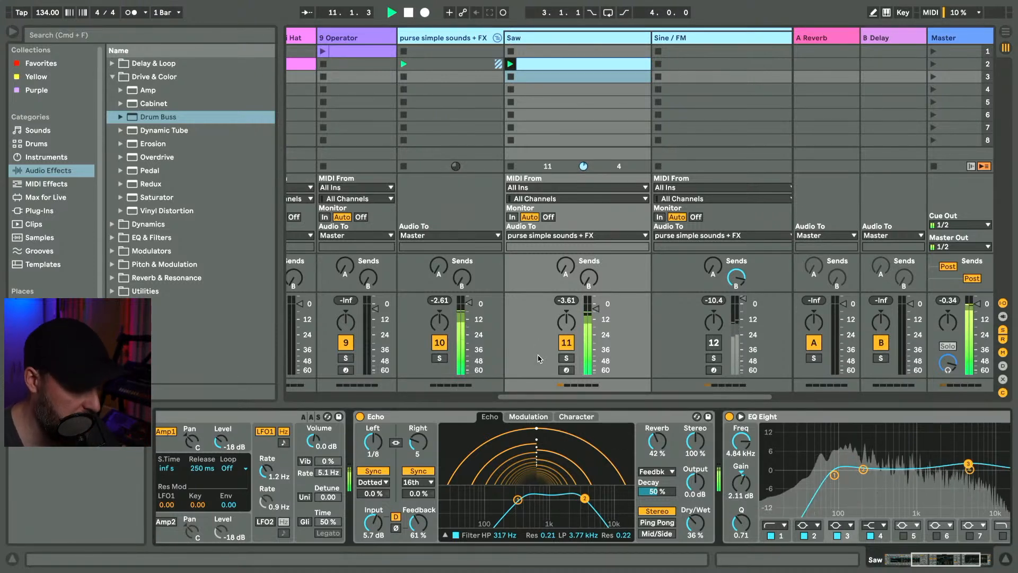
# - Launch the Rusty Hi Hat clip and mute the WB-Drums Full and RP2_Drum tracks
pyautogui.hscroll(-3, 497, 127)
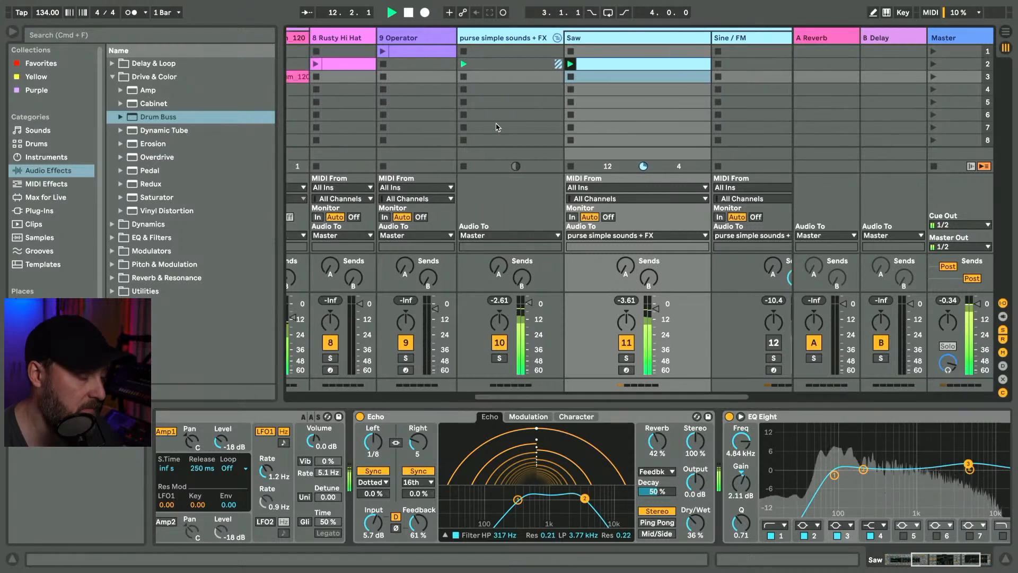
pyautogui.hscroll(-3, 477, 95)
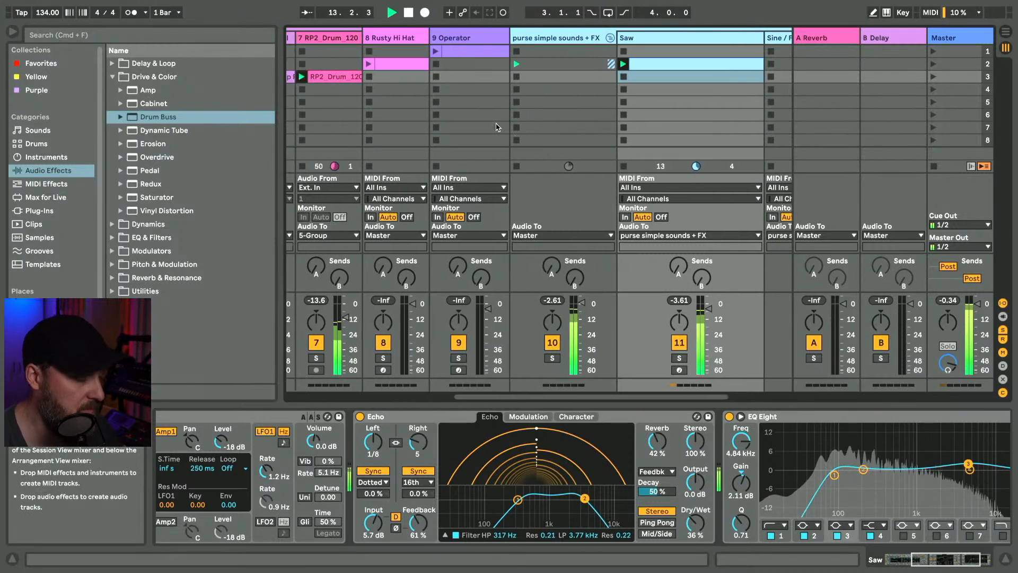
pyautogui.click(452, 64)
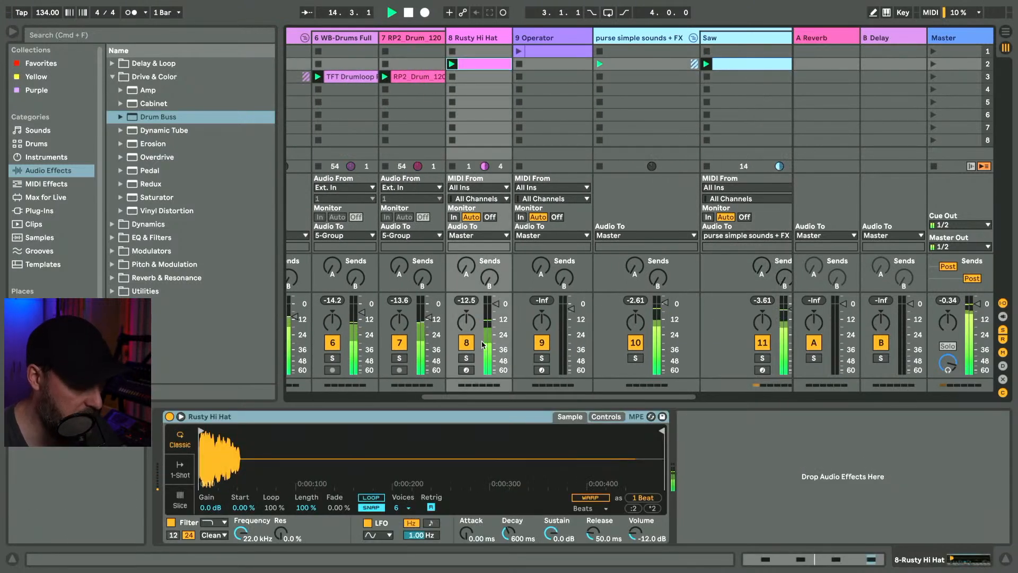
pyautogui.hscroll(-3, 435, 345)
pyautogui.click(434, 344)
pyautogui.click(493, 342)
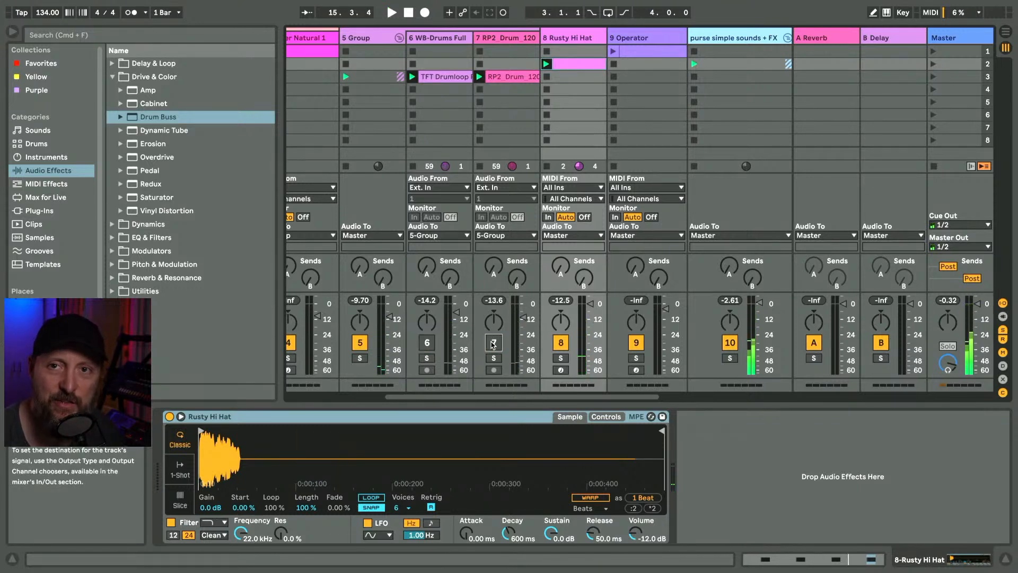
# - Solo the WB-Drums Full track during playback and add EQ Eight from the EQ & Filters audio effects to it
pyautogui.click(427, 358)
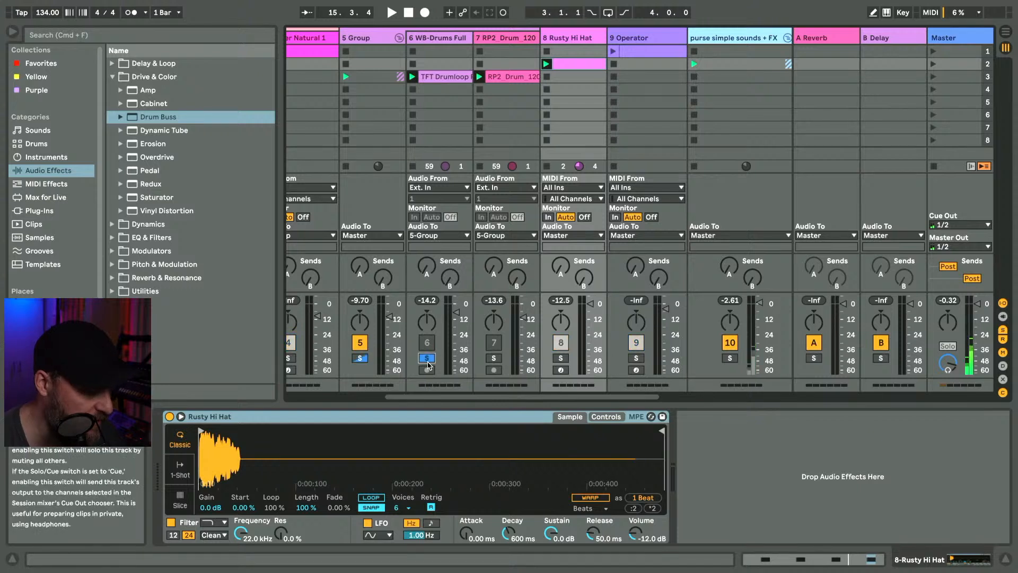
pyautogui.press('space')
pyautogui.click(438, 39)
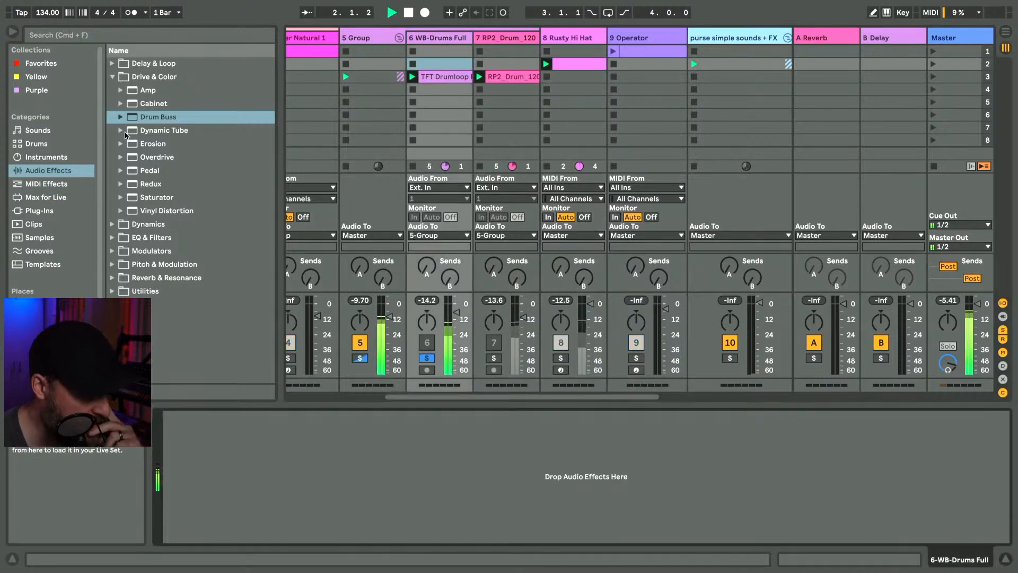
pyautogui.click(146, 238)
pyautogui.press('Right')
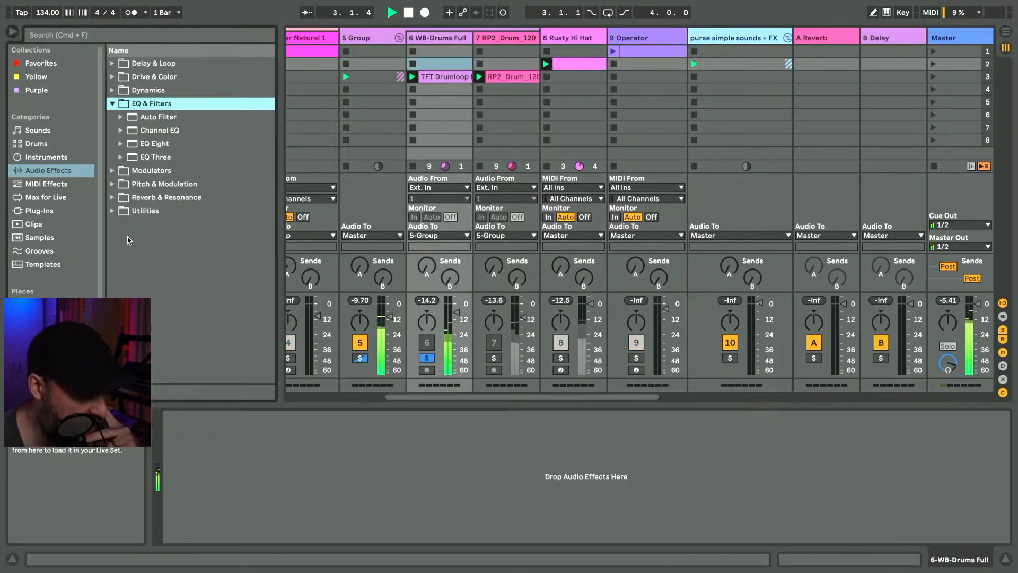
pyautogui.press('Down')
pyautogui.press('Down')
pyautogui.press('Down')
pyautogui.press('Return')
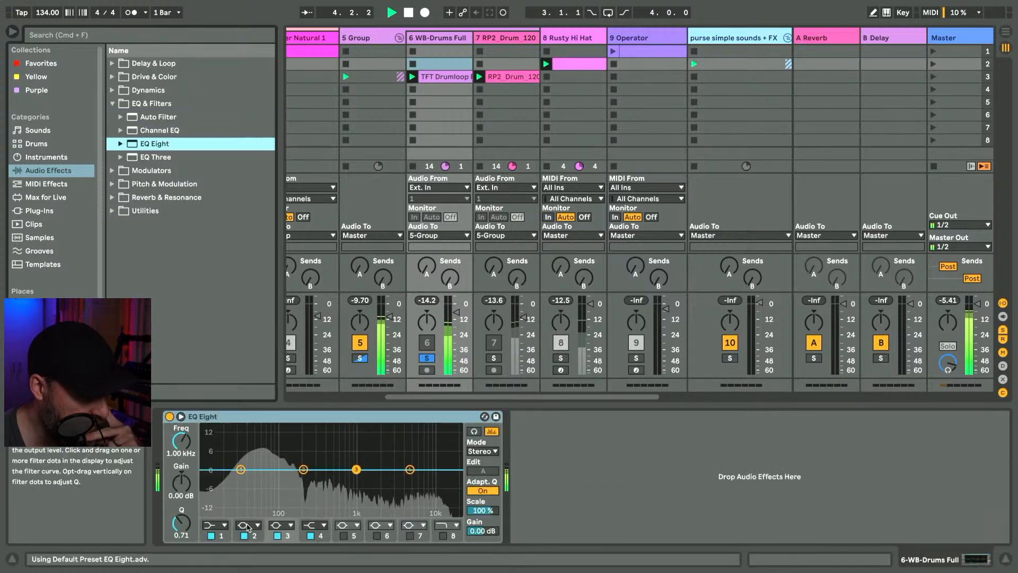
# - Set the WB-Drums Full EQ Eight's first band to -9.30 dB at 100 Hz, and unsolo and unmute the track
pyautogui.moveTo(240, 469); pyautogui.dragTo(280, 496)
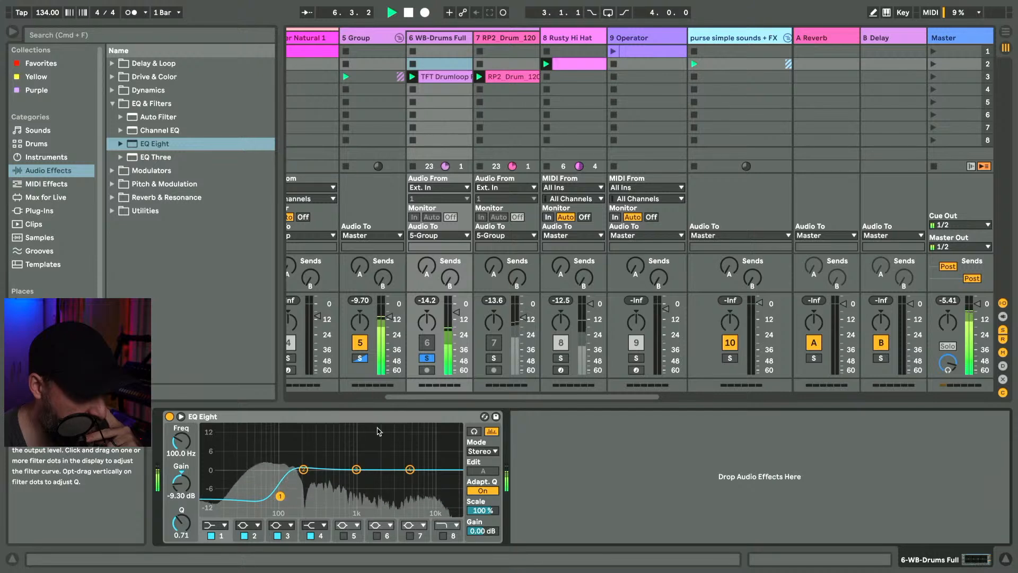
pyautogui.click(429, 358)
pyautogui.click(427, 343)
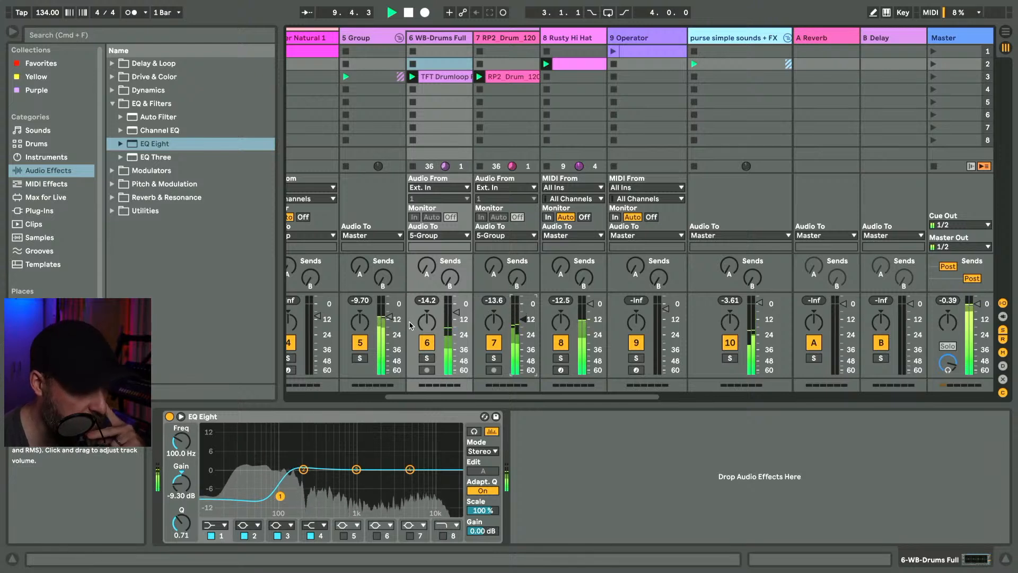
# - Shorten the DS Kick instrument's decay to 51.9 %
pyautogui.hscroll(-5, 469, 327)
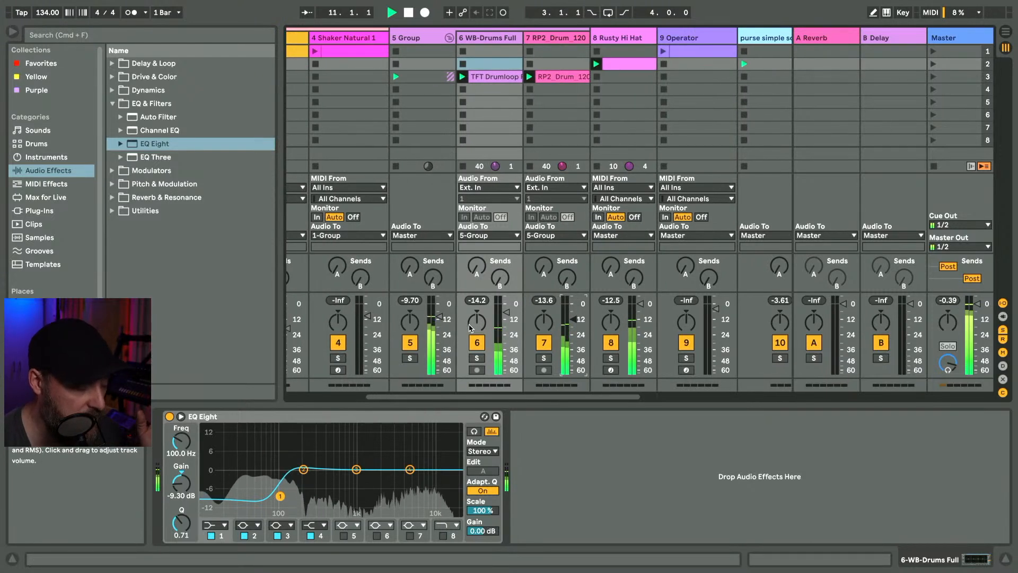
pyautogui.hscroll(-1, 467, 324)
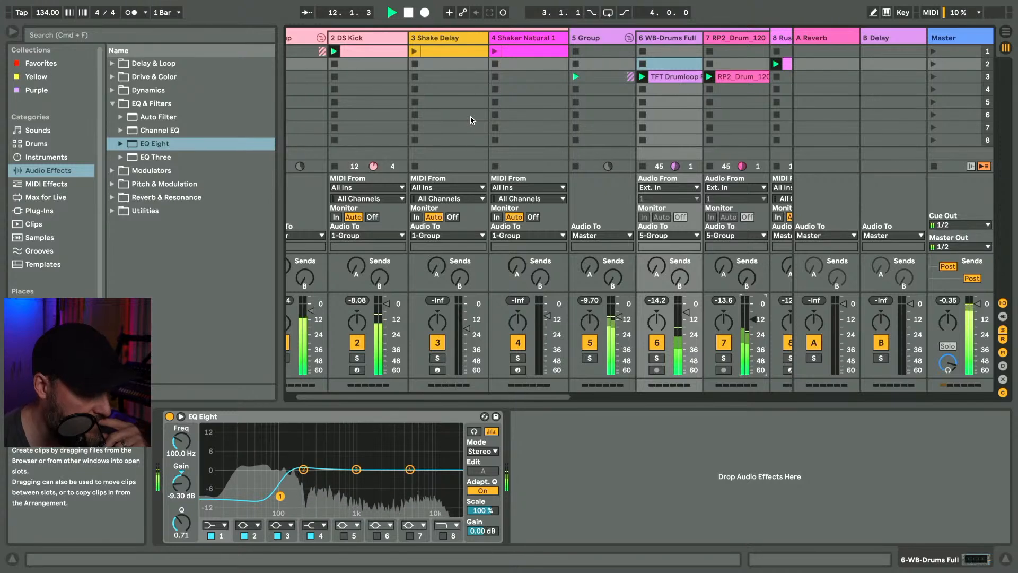
pyautogui.click(368, 64)
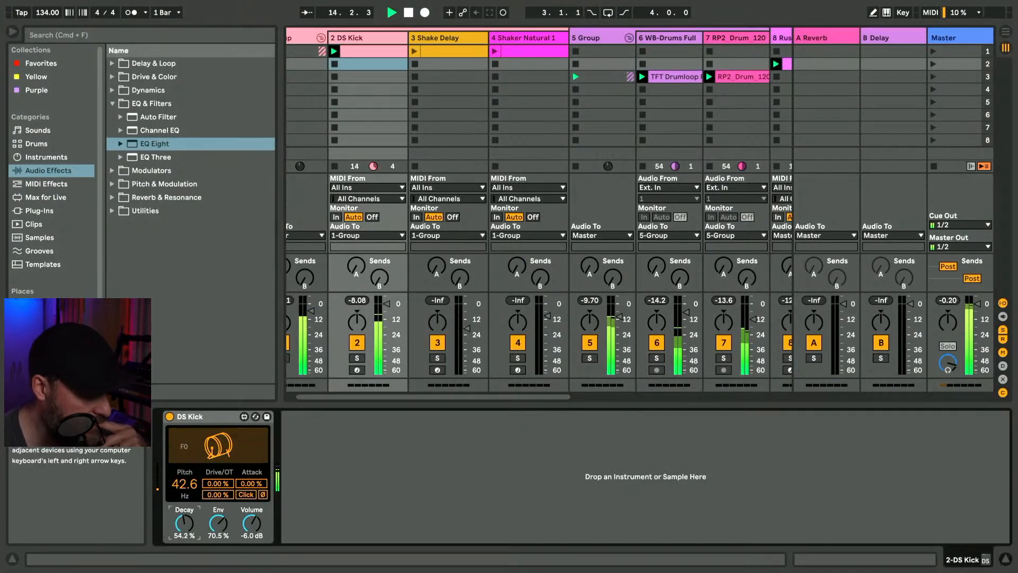
# - Launch the Operator track's clip in the first scene and mute the Saw track
pyautogui.hscroll(10, 582, 186)
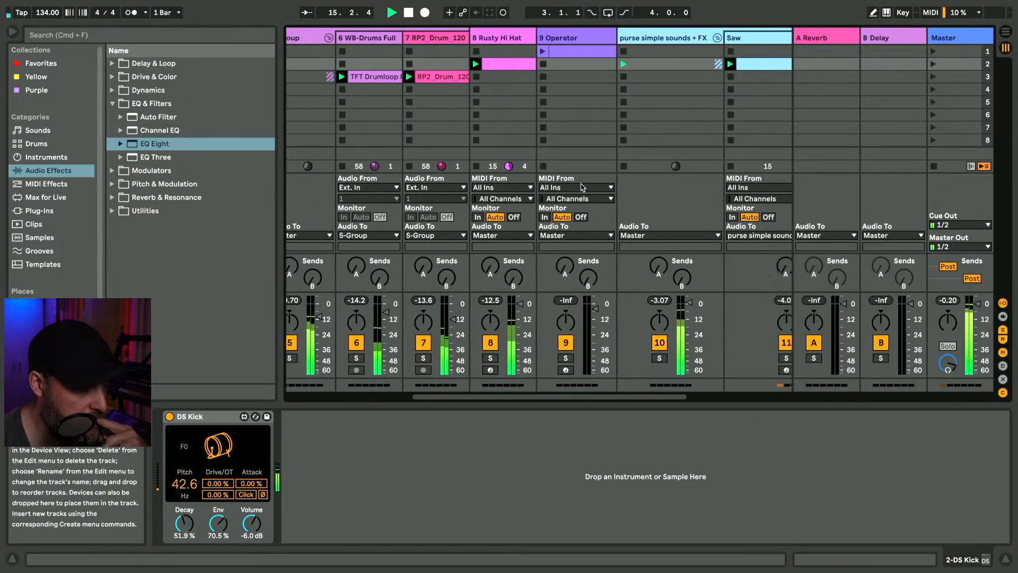
pyautogui.hscroll(-3, 582, 187)
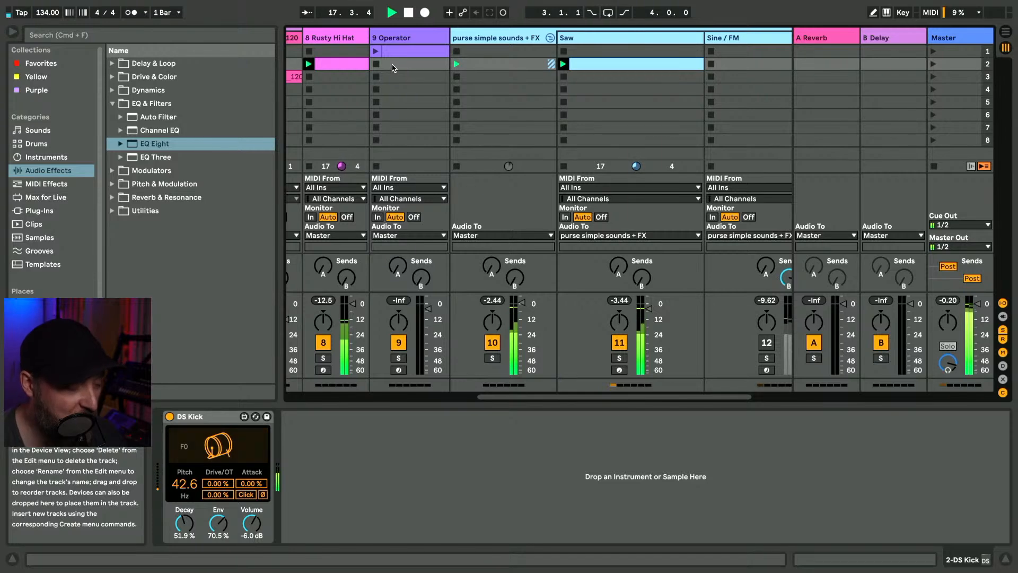
pyautogui.click(378, 51)
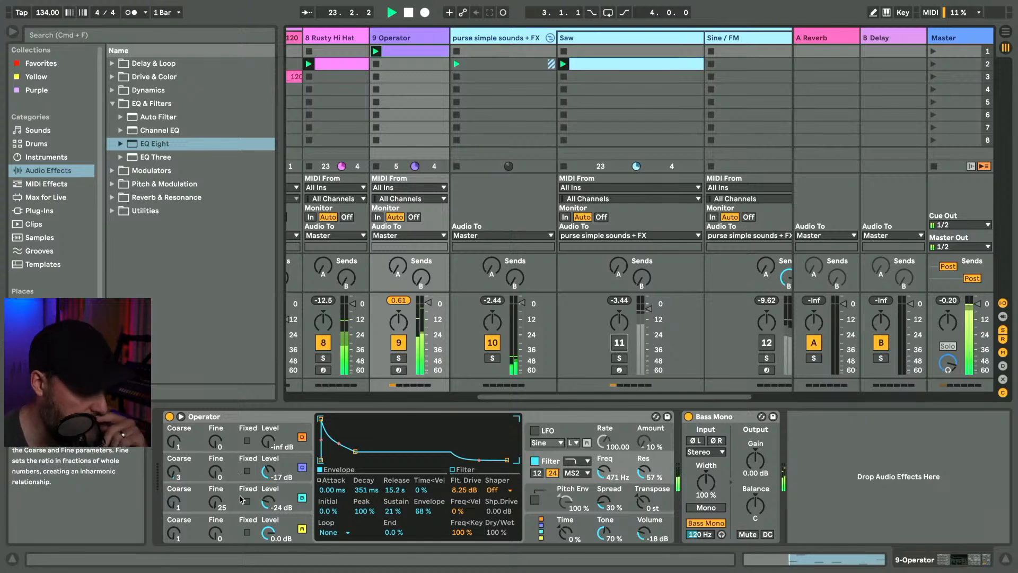
# - Set Operator's oscillator C level to -41 dB, oscillator B level to -30 dB, and filter frequency to 317 Hz
pyautogui.moveTo(267, 485); pyautogui.dragTo(272, 515)
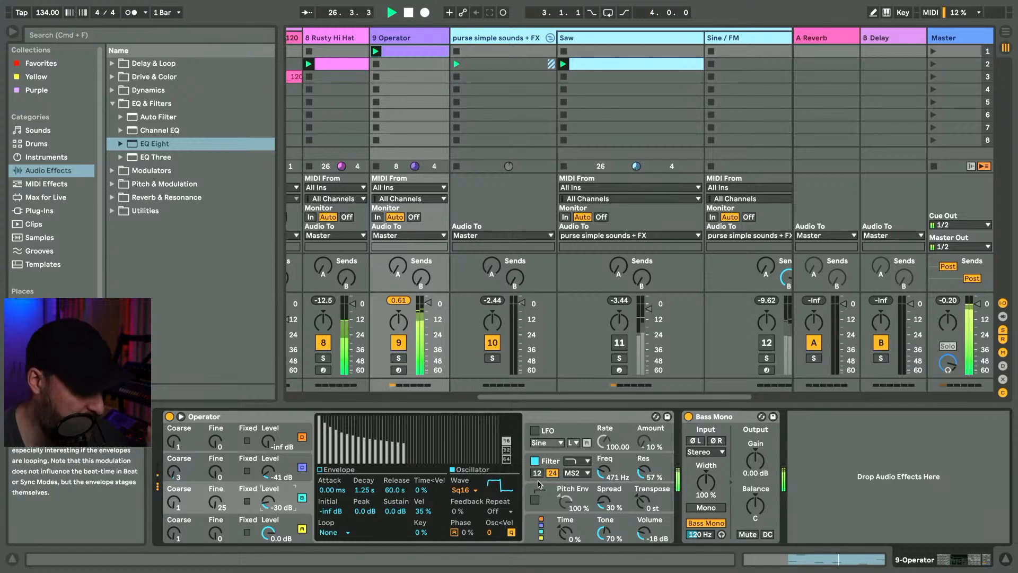
pyautogui.moveTo(608, 478); pyautogui.dragTo(609, 461)
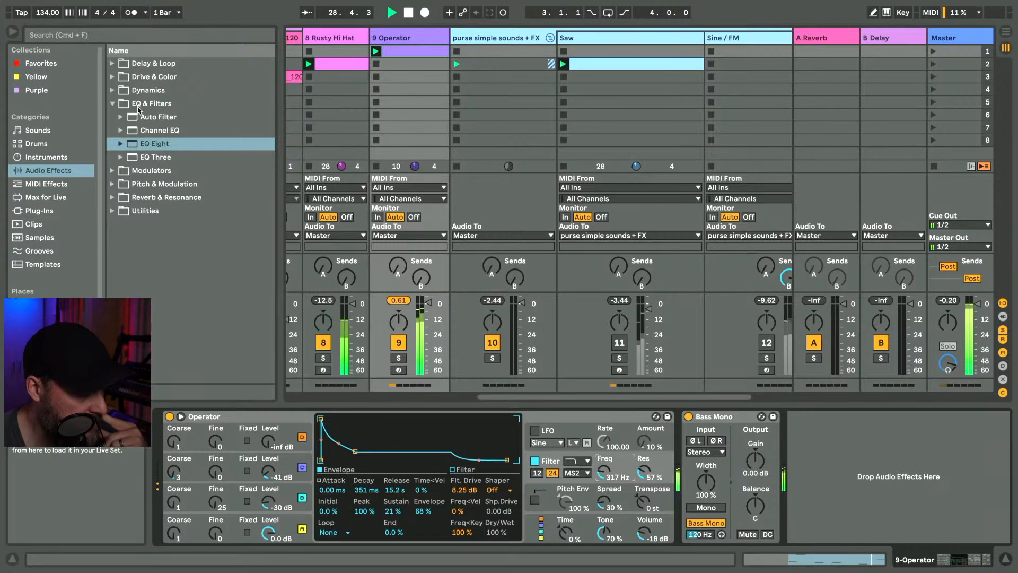
# - Add EQ Eight after the Operator track's Bass Mono and set its first band to -13.0 dB at 29.7 Hz
pyautogui.click(139, 106)
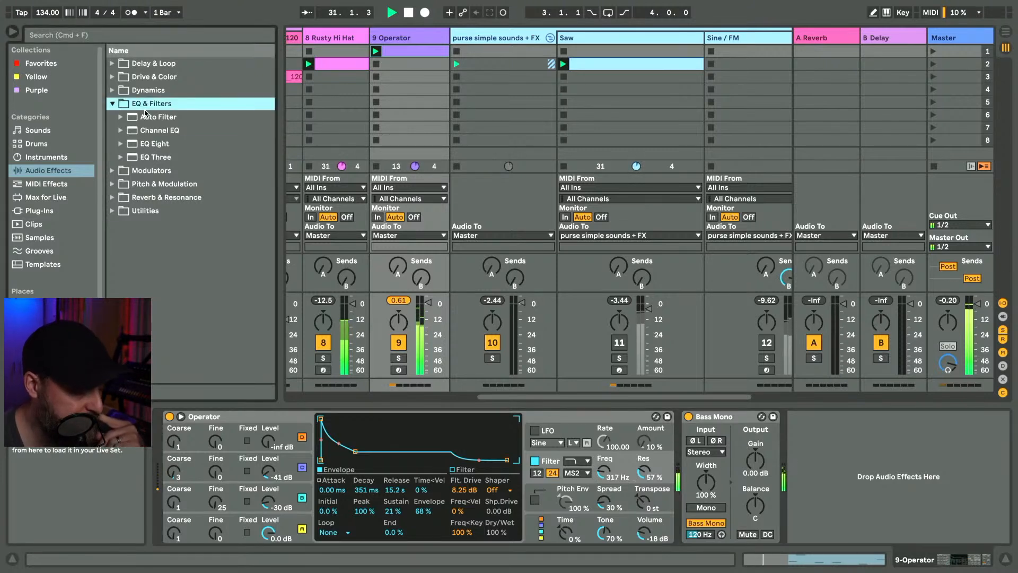
pyautogui.click(150, 159)
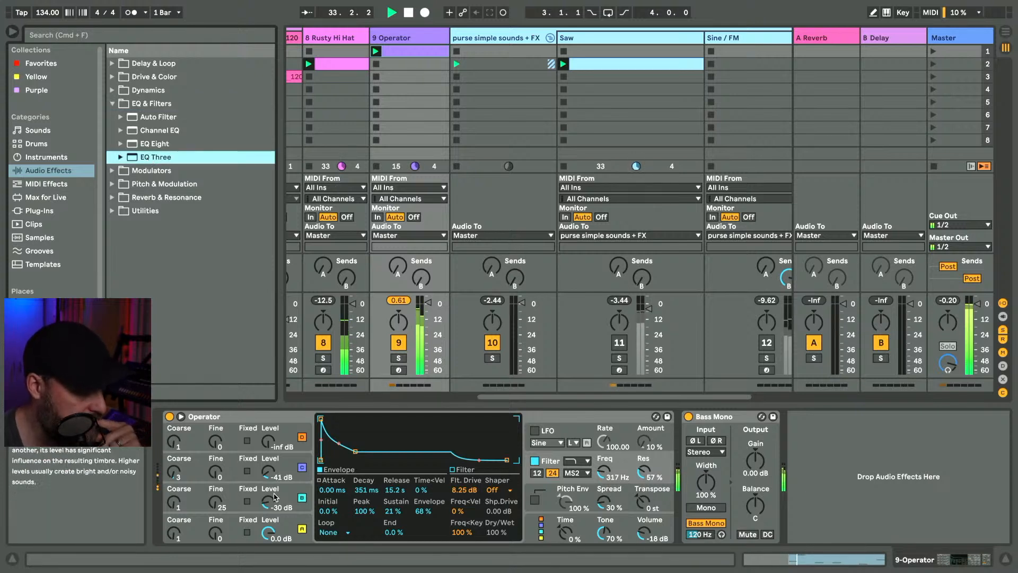
pyautogui.click(186, 175)
pyautogui.press('Up')
pyautogui.press('Up')
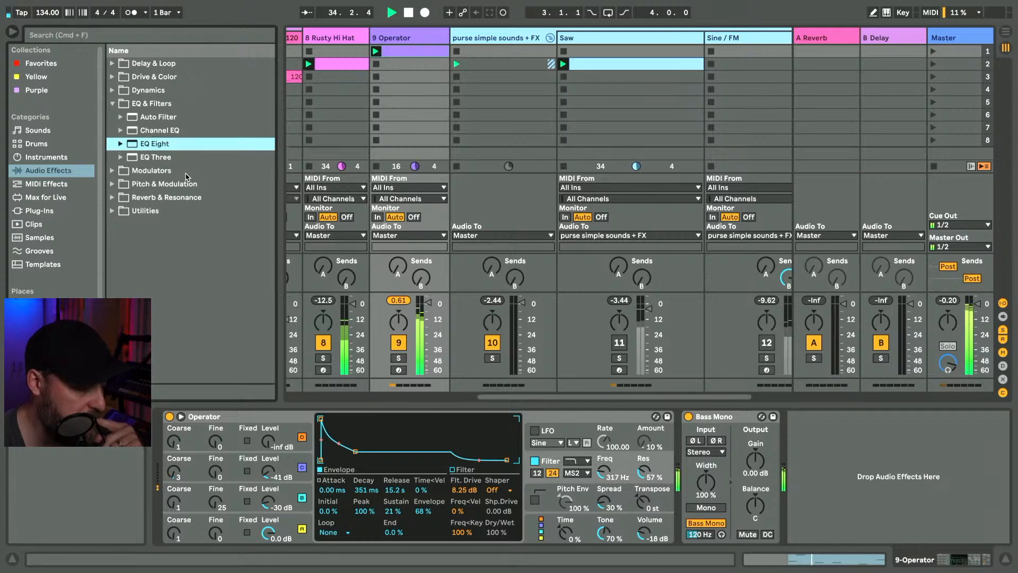
pyautogui.press('Return')
pyautogui.moveTo(741, 470); pyautogui.dragTo(740, 507)
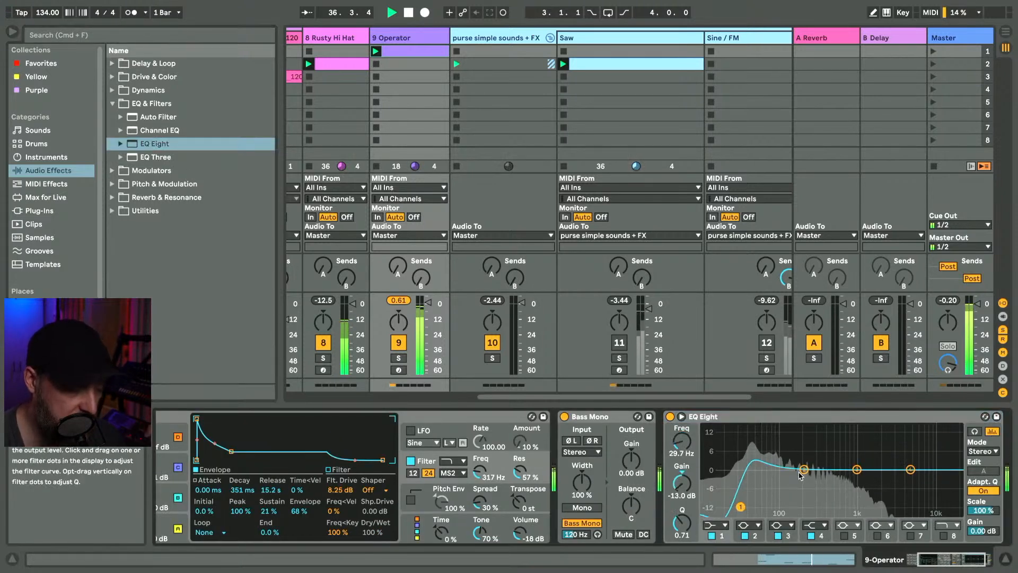
# - Set the second band of the Operator track's EQ Eight to -2.36 dB at 681 Hz
pyautogui.moveTo(805, 469); pyautogui.dragTo(844, 475)
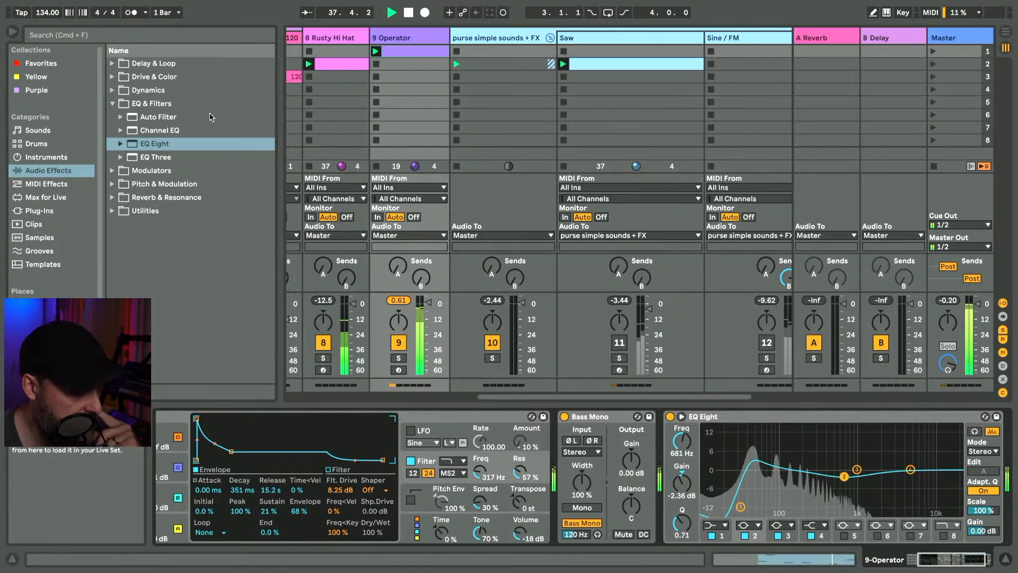
# - Try a Glue Compressor with the Bass - Low Extender preset after EQ Eight on the Operator track and inspect its sidechain section
pyautogui.click(148, 80)
pyautogui.doubleClick(148, 88)
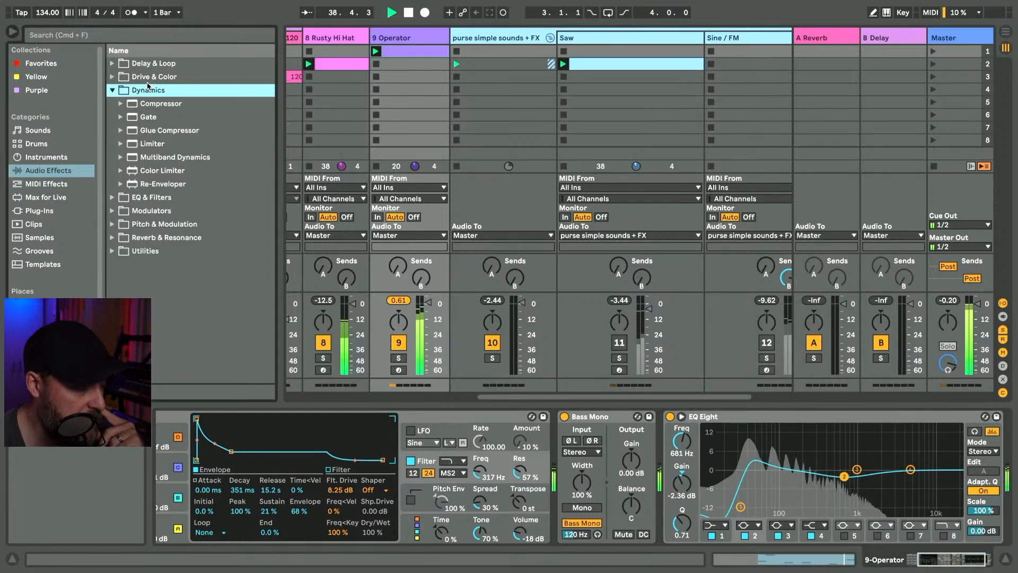
pyautogui.press('Down')
pyautogui.press('Down')
pyautogui.press('Down')
pyautogui.press('Return')
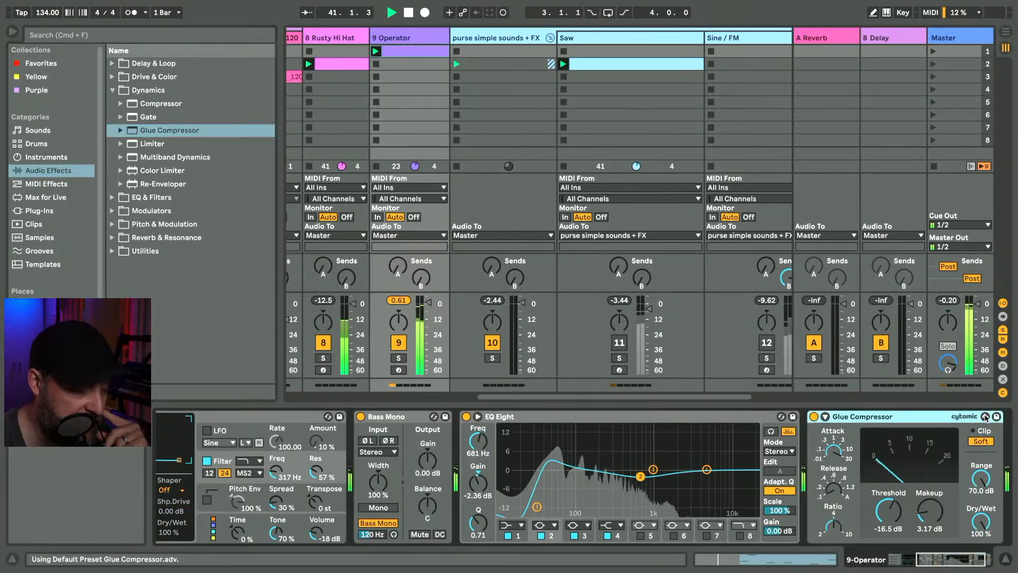
pyautogui.press('q')
pyautogui.press('Down')
pyautogui.press('Return')
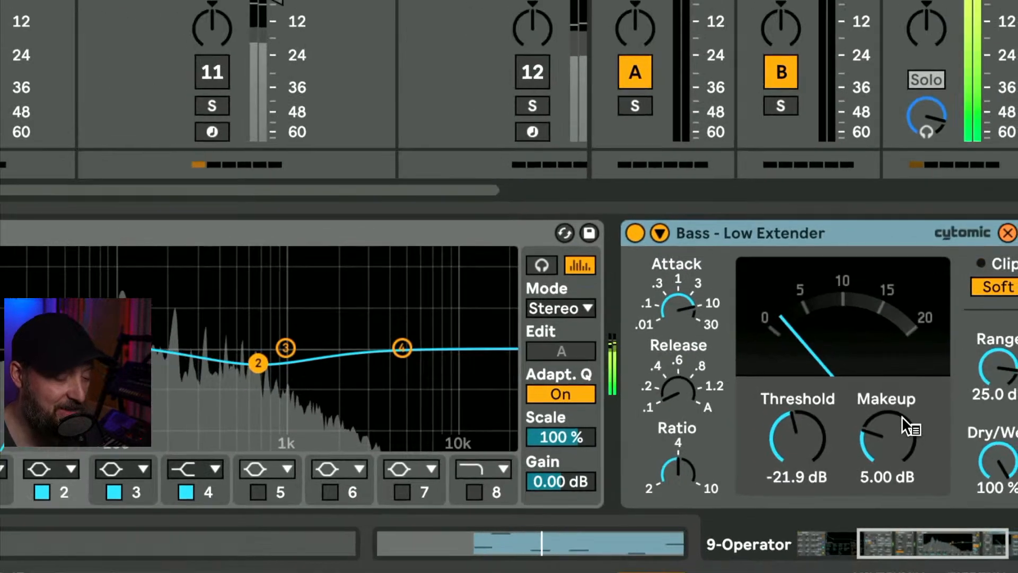
pyautogui.click(667, 234)
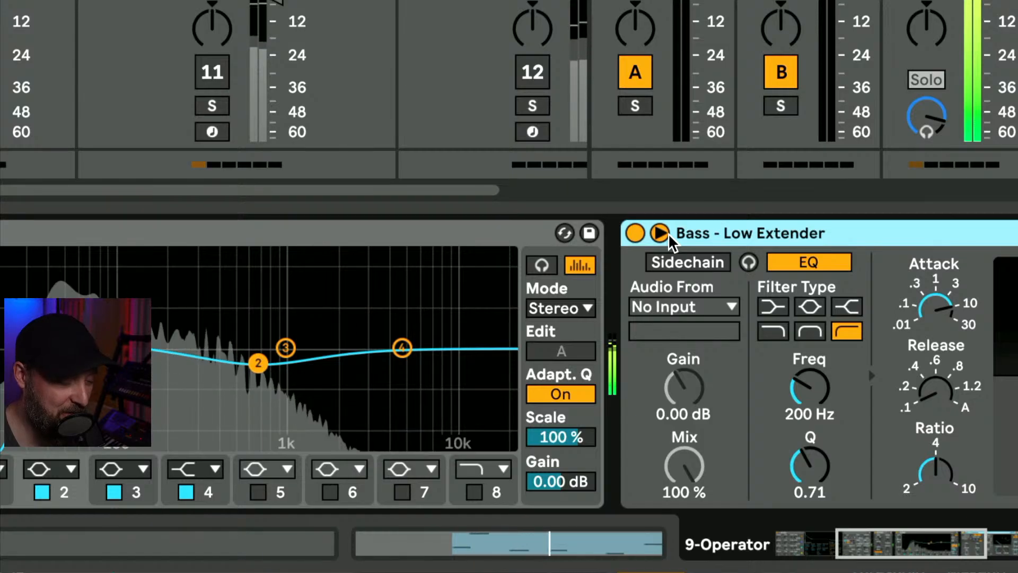
pyautogui.click(661, 234)
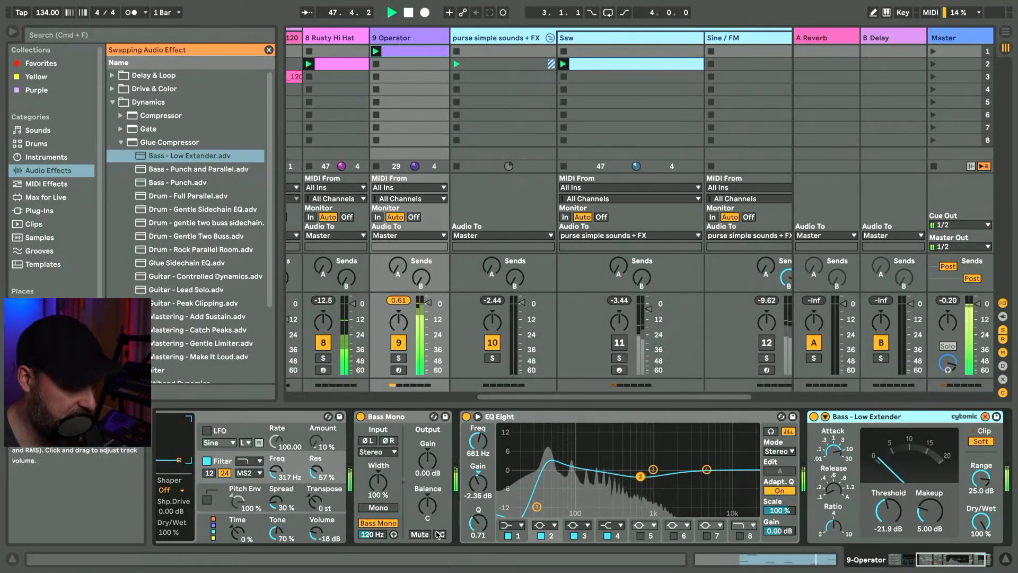
# - Replace the Glue Compressor with a Compressor and sidechain it from the 2-DS Kick track
pyautogui.click(148, 115)
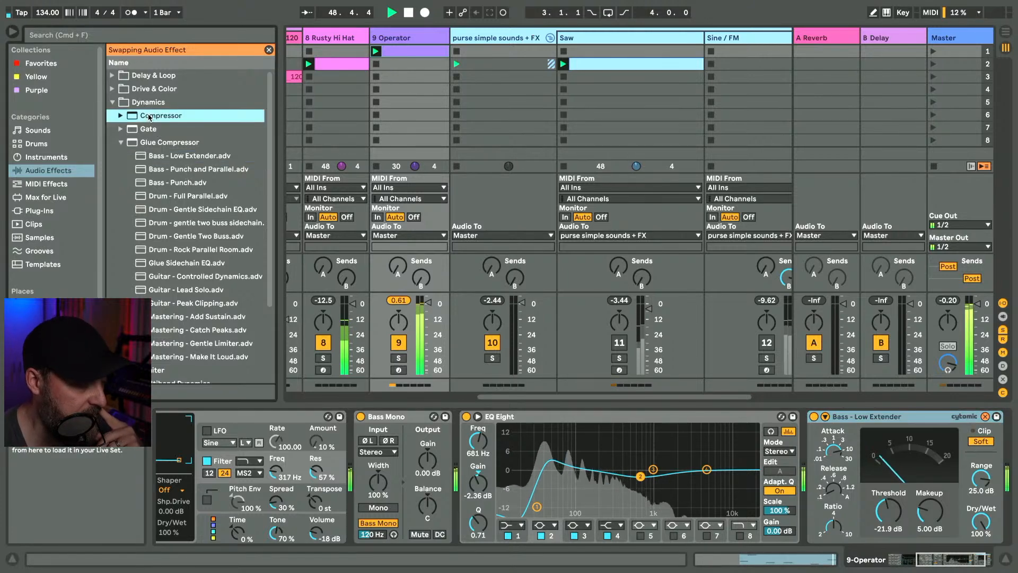
pyautogui.doubleClick(147, 115)
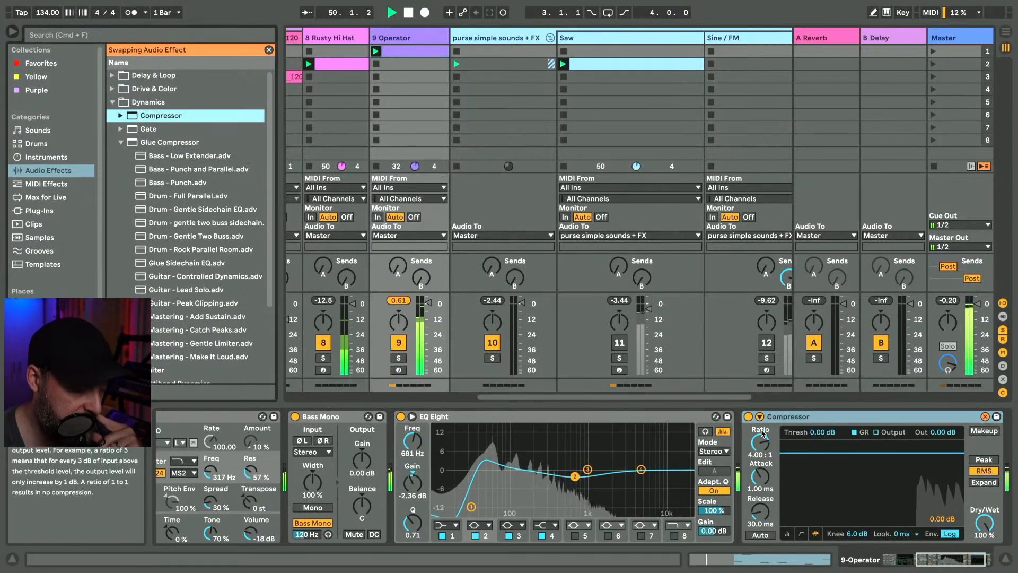
pyautogui.click(760, 417)
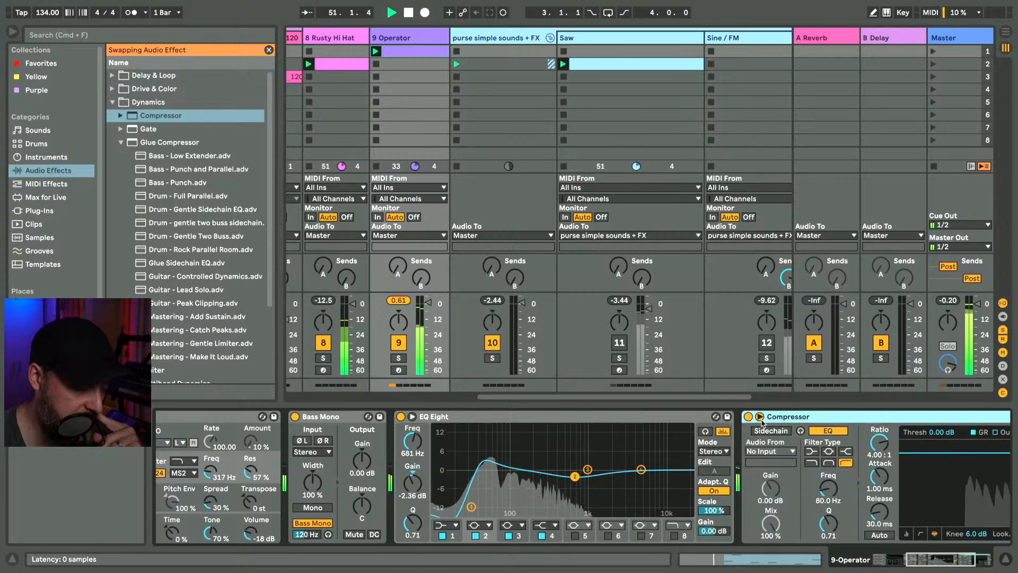
pyautogui.click(766, 448)
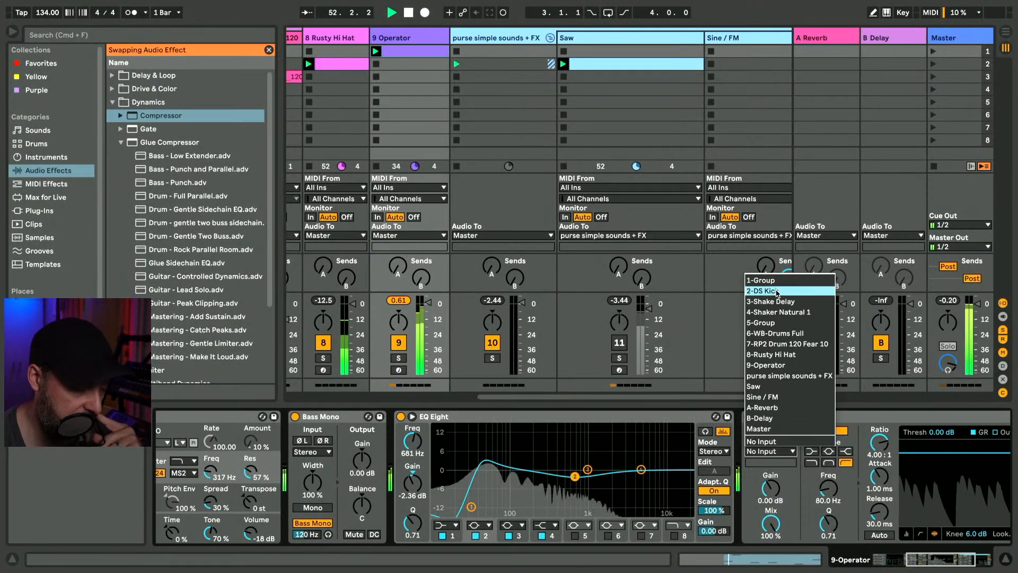
pyautogui.click(769, 293)
# - Set the Compressor's threshold to -22.6 dB and reset the Operator track's peak level display
pyautogui.hscroll(5, 870, 486)
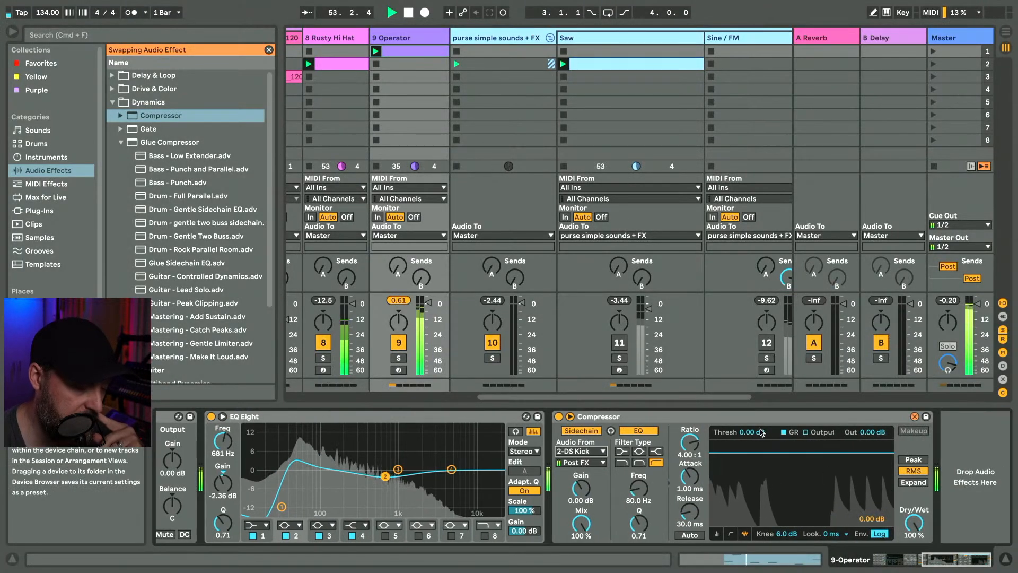
pyautogui.moveTo(755, 432); pyautogui.dragTo(754, 480)
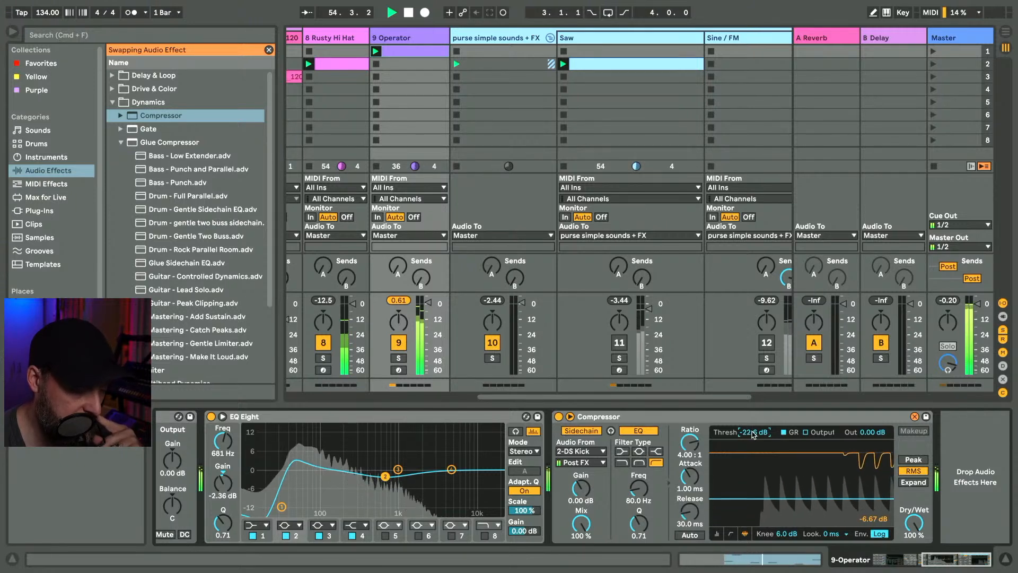
pyautogui.click(639, 489)
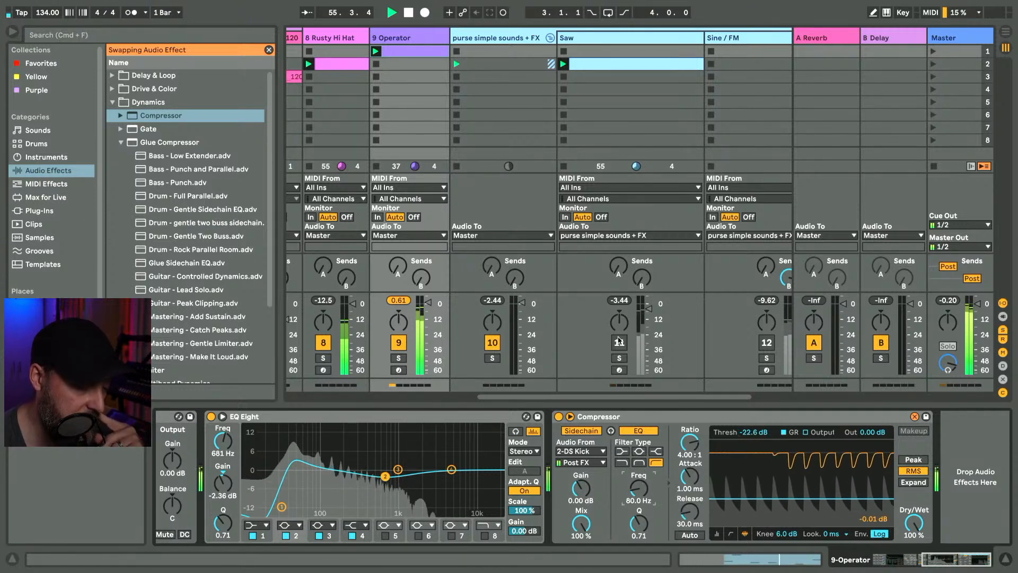
pyautogui.click(399, 301)
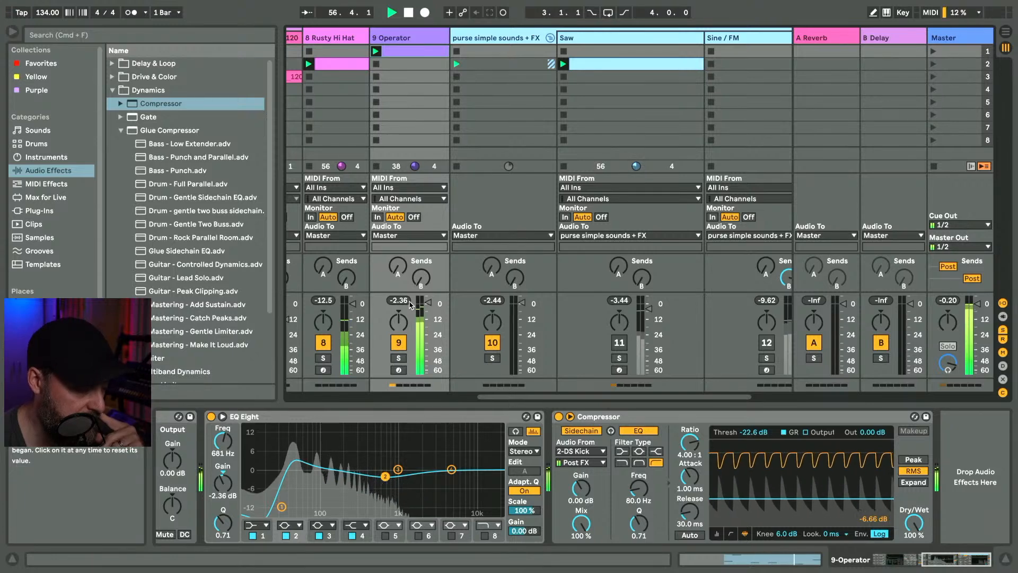
# - Set Operator's oscillator B level to -21 dB, filter frequency to 365 Hz and spread to 17 %
pyautogui.hscroll(-10, 363, 475)
pyautogui.moveTo(266, 476); pyautogui.dragTo(267, 461)
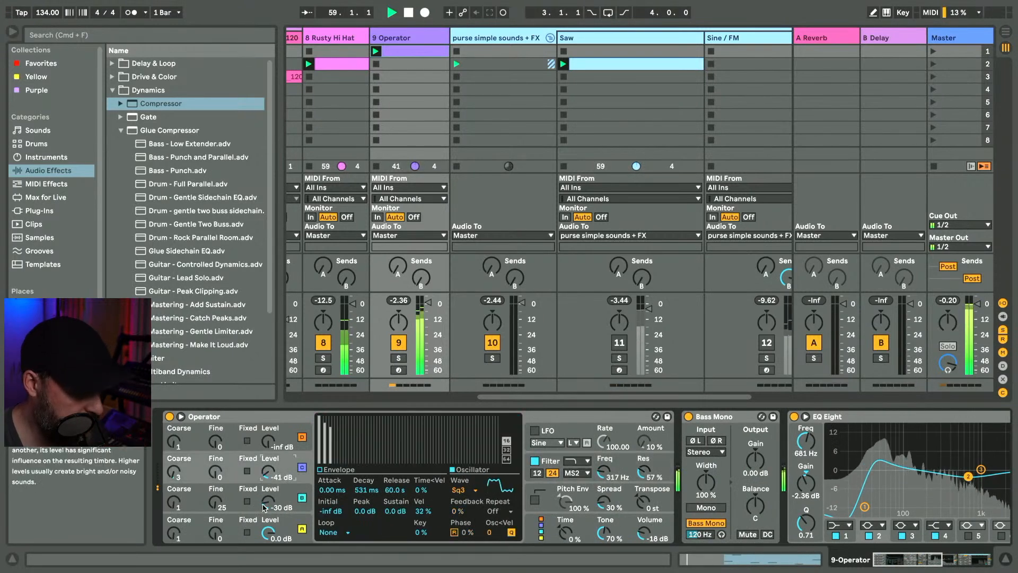
pyautogui.moveTo(263, 508); pyautogui.dragTo(263, 500)
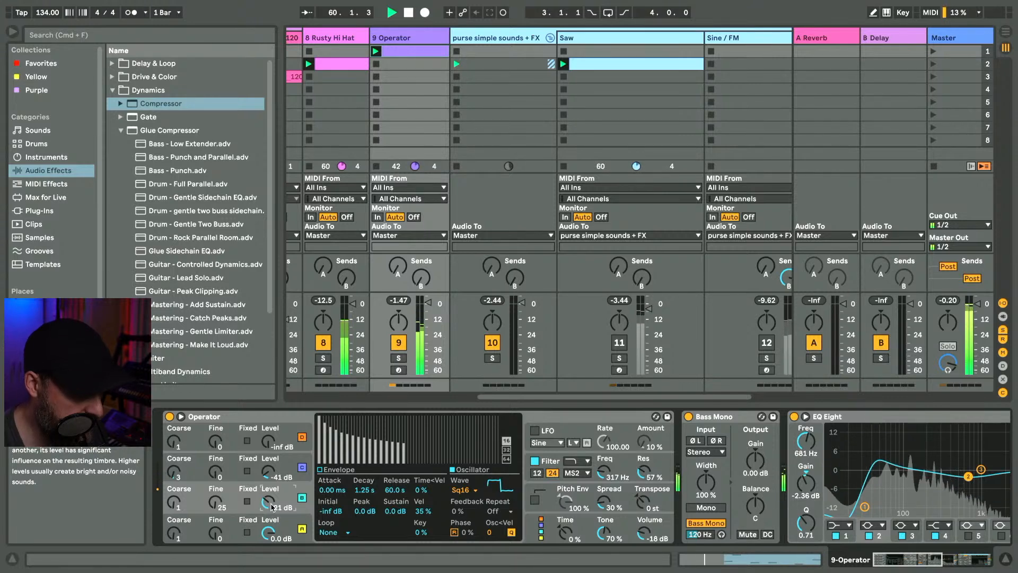
pyautogui.moveTo(604, 471); pyautogui.dragTo(604, 463)
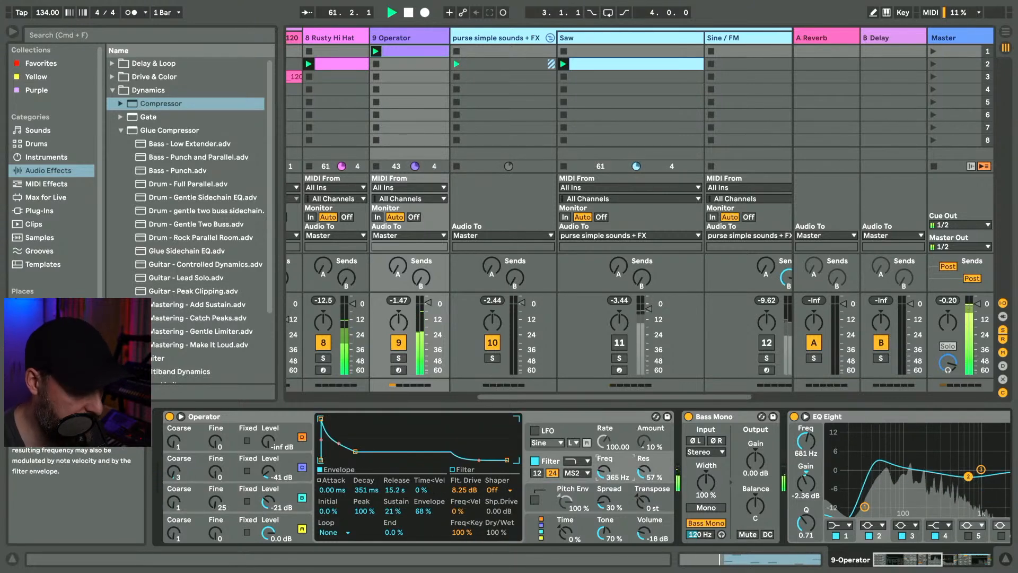
pyautogui.moveTo(598, 504); pyautogui.dragTo(598, 509)
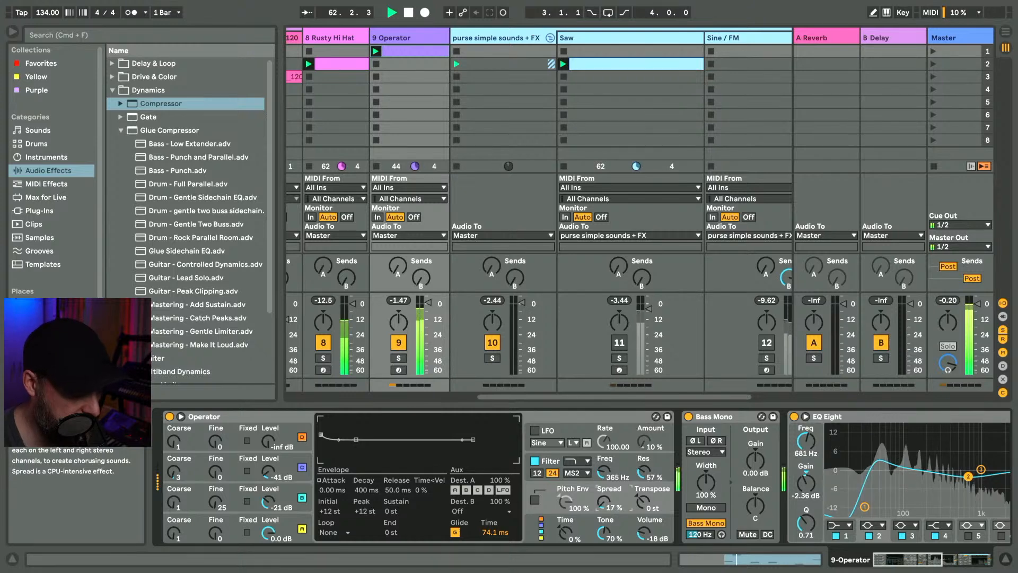
# - Set Operator's oscillator A coarse tuning to 2 and the filter frequency to 674 Hz
pyautogui.moveTo(174, 532); pyautogui.dragTo(174, 527)
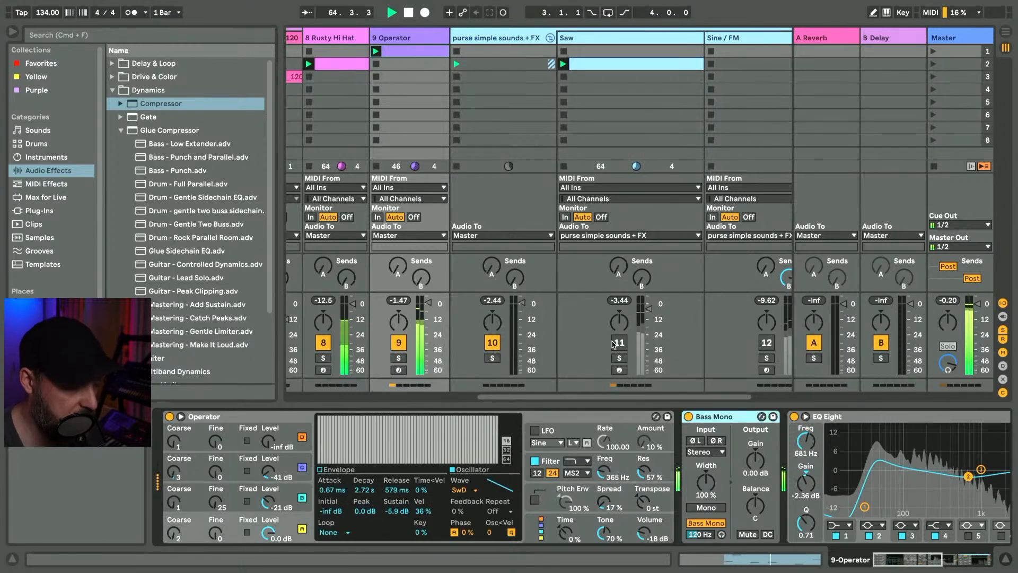
pyautogui.moveTo(609, 471); pyautogui.dragTo(609, 460)
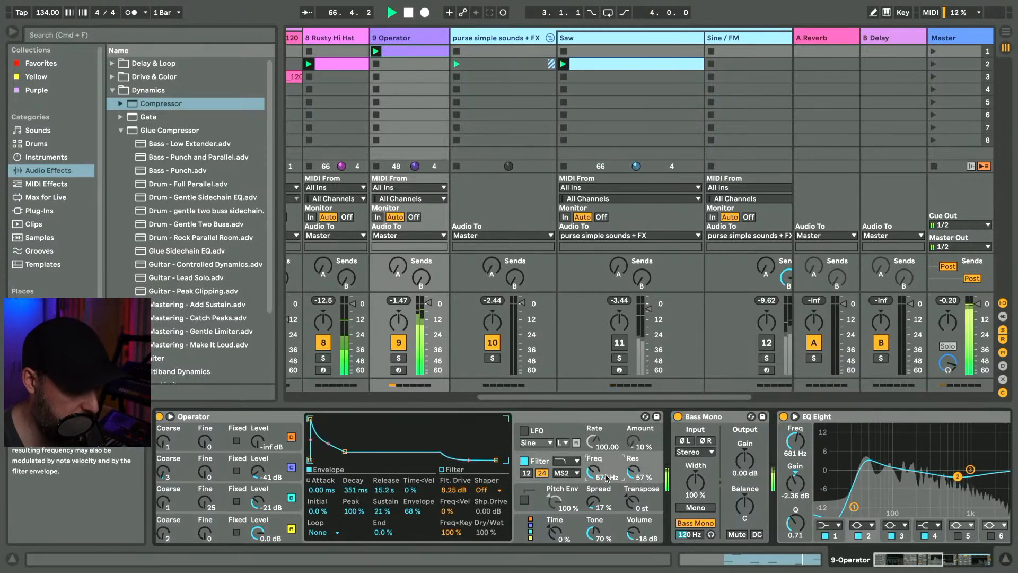
pyautogui.hscroll(5, 526, 495)
pyautogui.hscroll(-5, 526, 494)
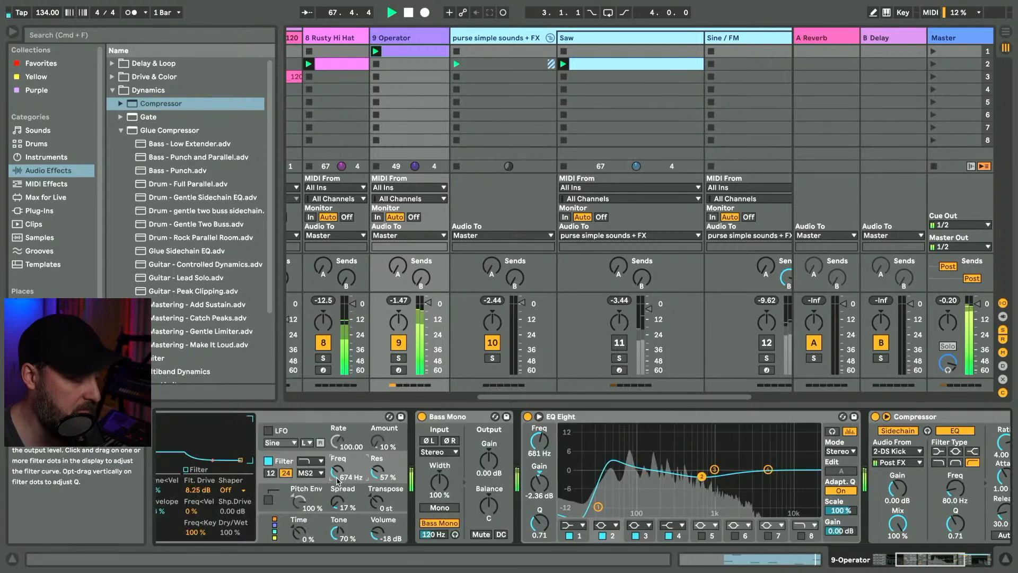
# - Insert a Saturator from the Drive & Color effects between Operator and Bass Mono on the Operator track
pyautogui.click(162, 104)
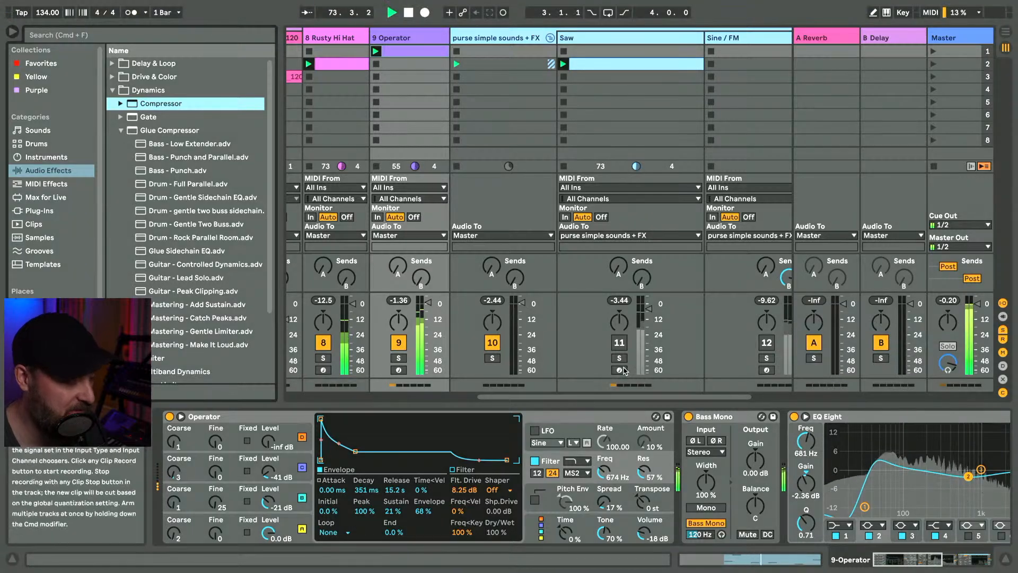
pyautogui.click(162, 93)
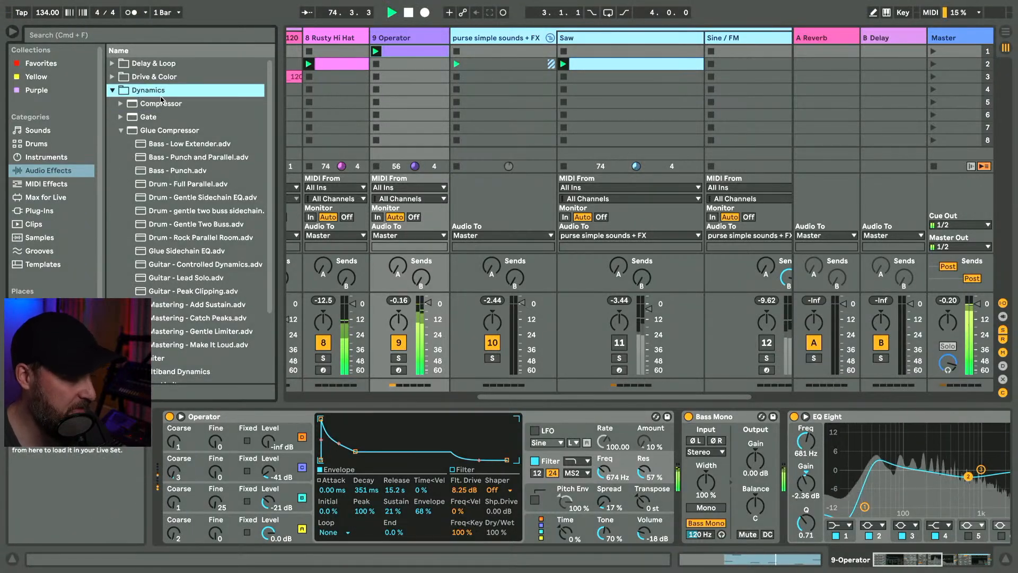
pyautogui.press('Left')
pyautogui.press('Up')
pyautogui.press('Right')
pyautogui.press('Down')
pyautogui.press('Down')
pyautogui.press('Down')
pyautogui.press('Down')
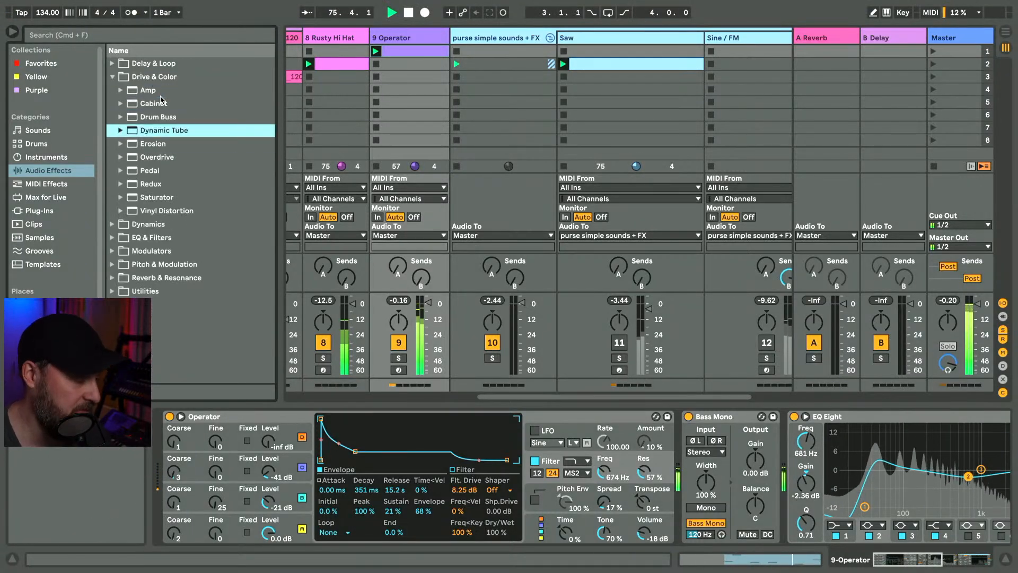
pyautogui.press('Down')
pyautogui.press('Down')
pyautogui.press('Down')
pyautogui.press('Down')
pyautogui.press('Left')
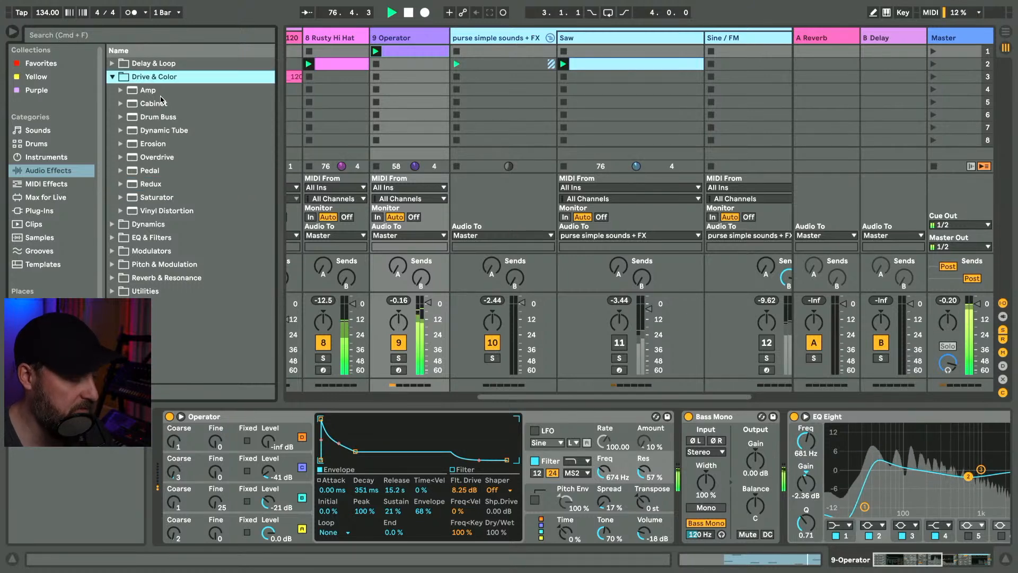
pyautogui.moveTo(157, 197); pyautogui.dragTo(628, 448)
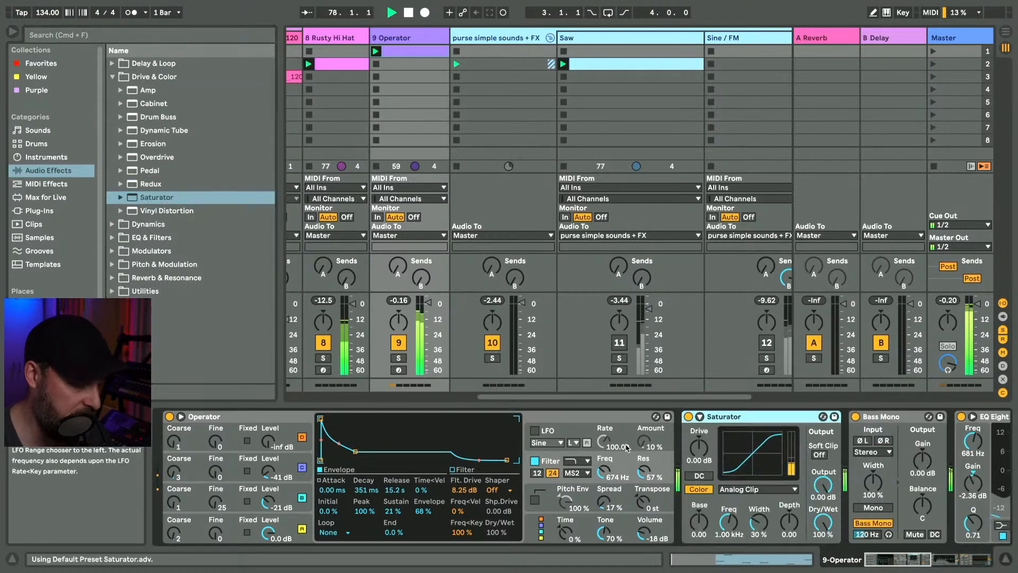
# - Set the Saturator's drive to 10.9 dB and output to -3.14 dB, and Operator's filter to 283 Hz with 26 % resonance
pyautogui.hscroll(1, 626, 446)
pyautogui.moveTo(595, 482); pyautogui.dragTo(595, 491)
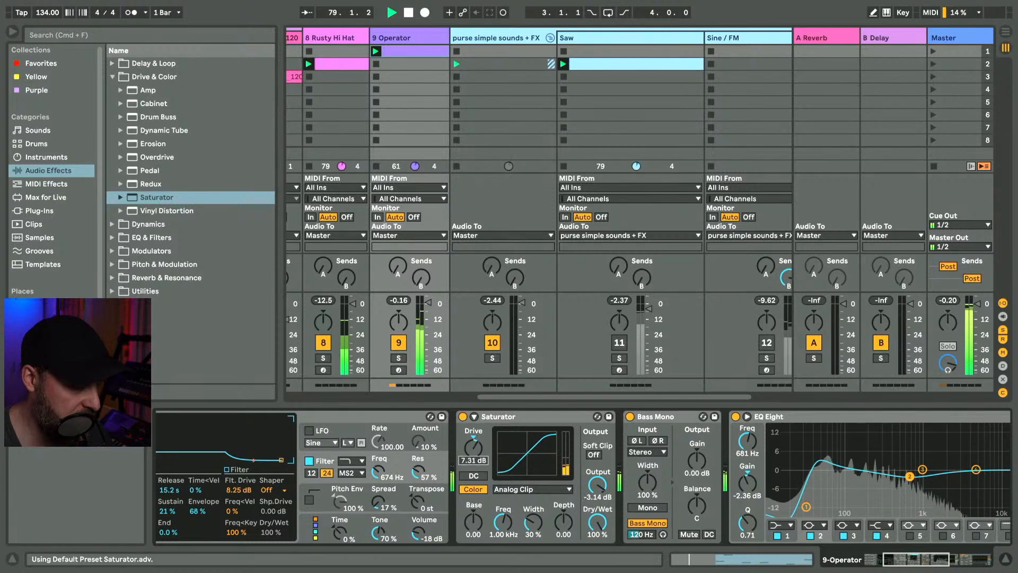
pyautogui.moveTo(437, 323); pyautogui.dragTo(438, 328)
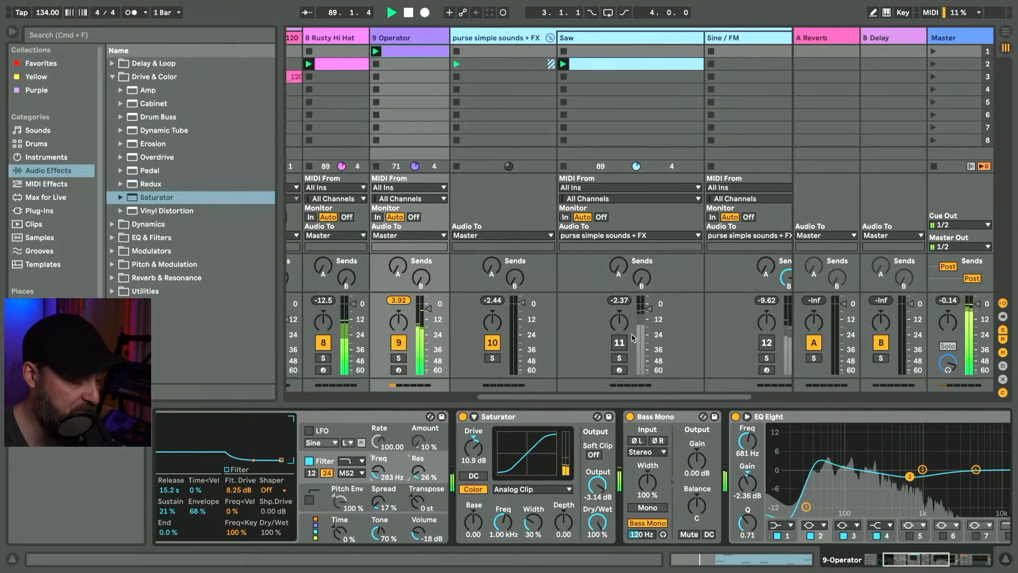
# - Unmute the Saw track, and launch the Shake Delay clip in the first scene with its track volume at -11.3 dB
pyautogui.click(621, 37)
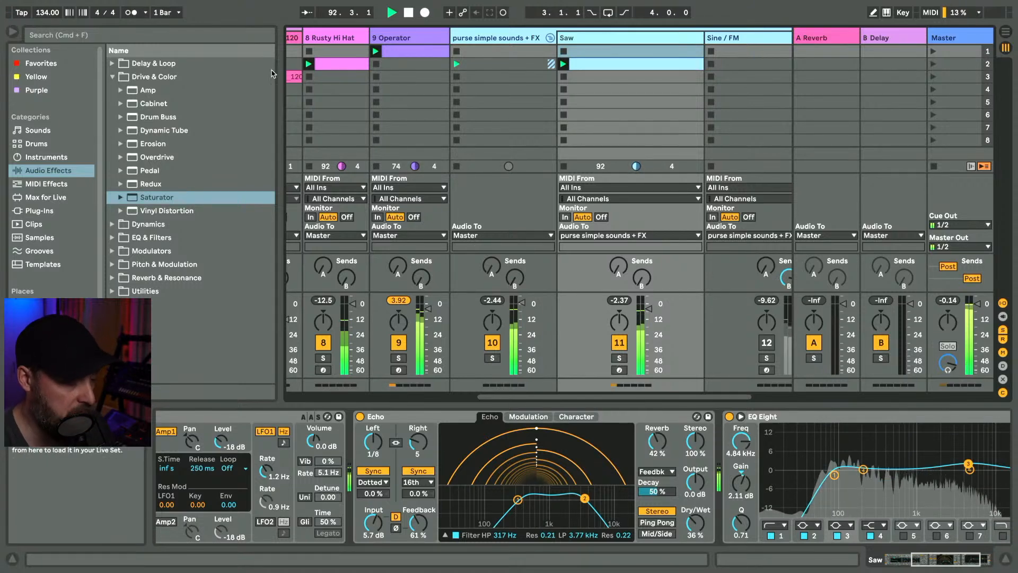
pyautogui.hscroll(-5, 363, 67)
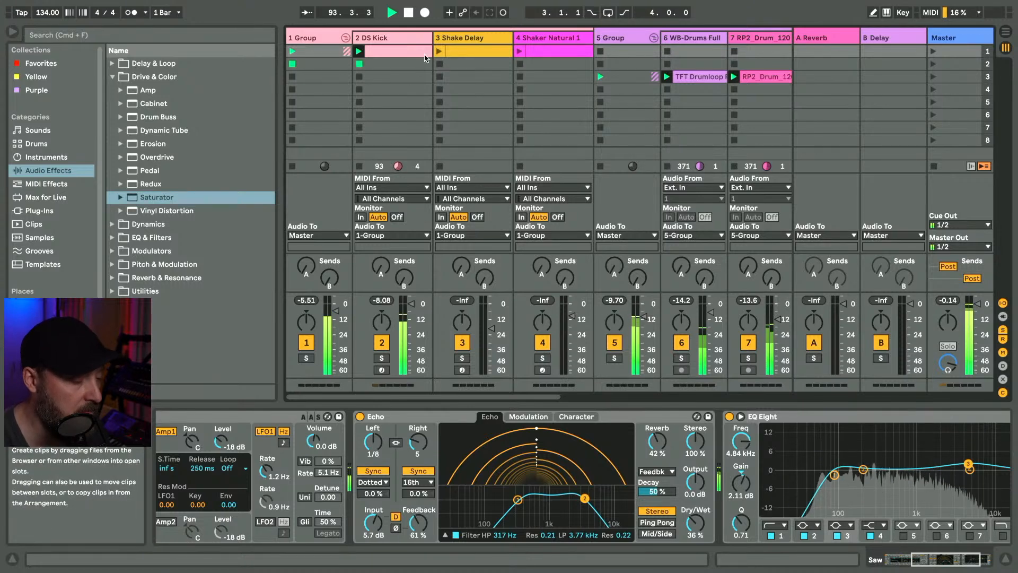
pyautogui.click(439, 50)
pyautogui.moveTo(477, 298); pyautogui.dragTo(476, 288)
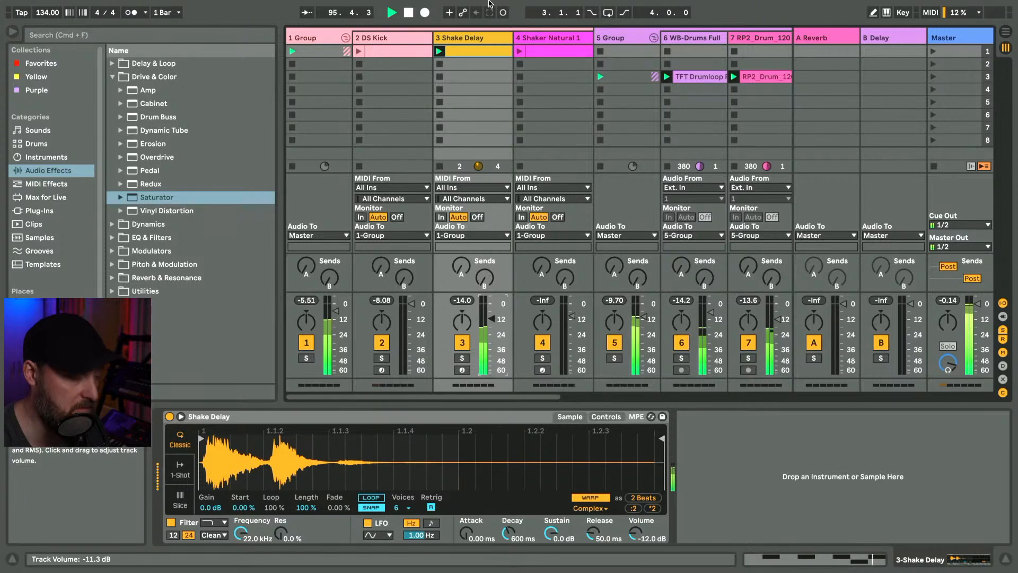
# - Insert a Phaser-Flanger from the Pitch & Modulation effects on the Shake Delay track
pyautogui.click(468, 40)
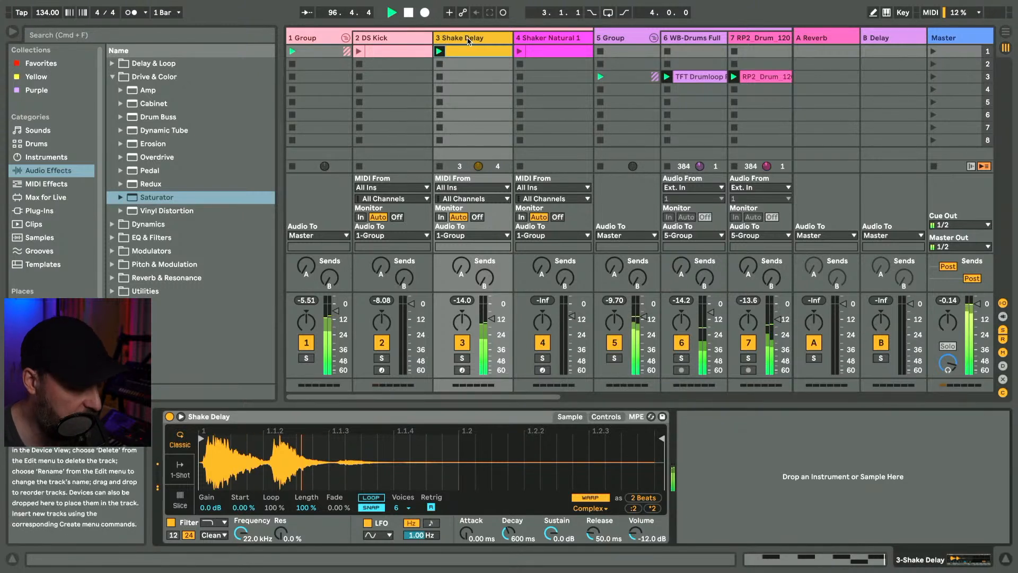
pyautogui.click(170, 212)
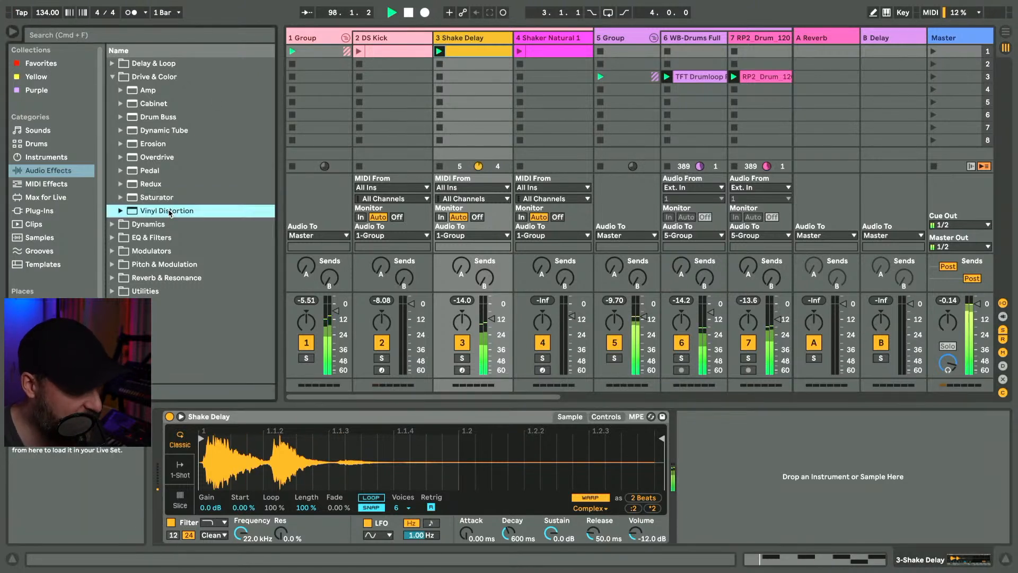
pyautogui.press('Up')
pyautogui.press('Up')
pyautogui.press('Up')
pyautogui.press('Up')
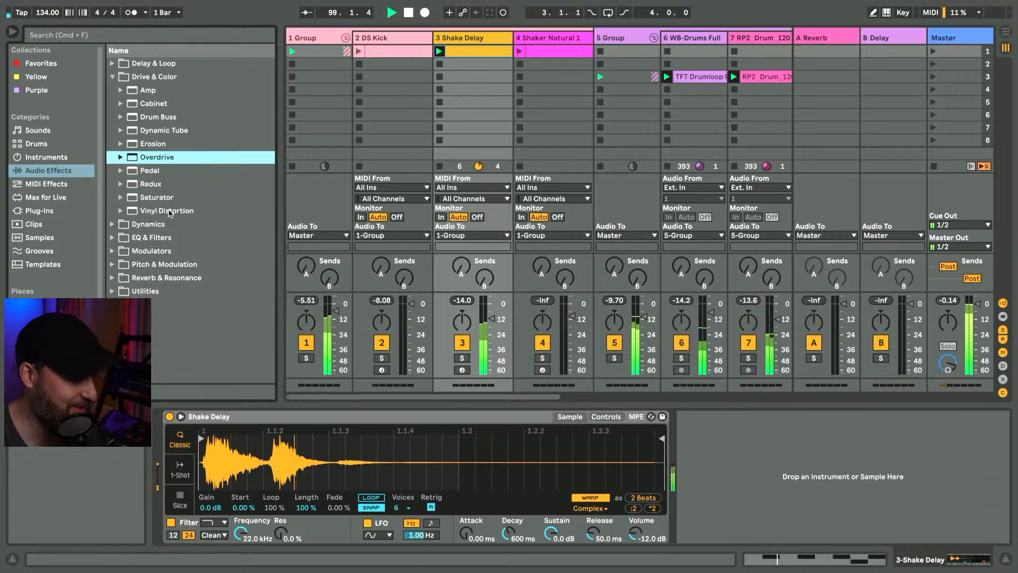
pyautogui.click(134, 267)
pyautogui.press('Right')
pyautogui.press('Down')
pyautogui.press('Down')
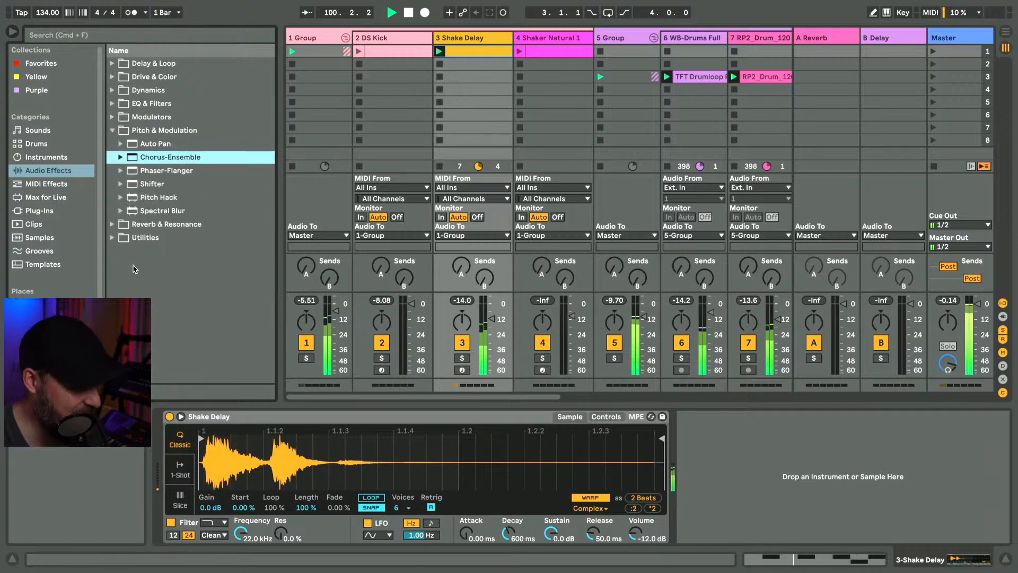
pyautogui.press('Down')
pyautogui.press('Return')
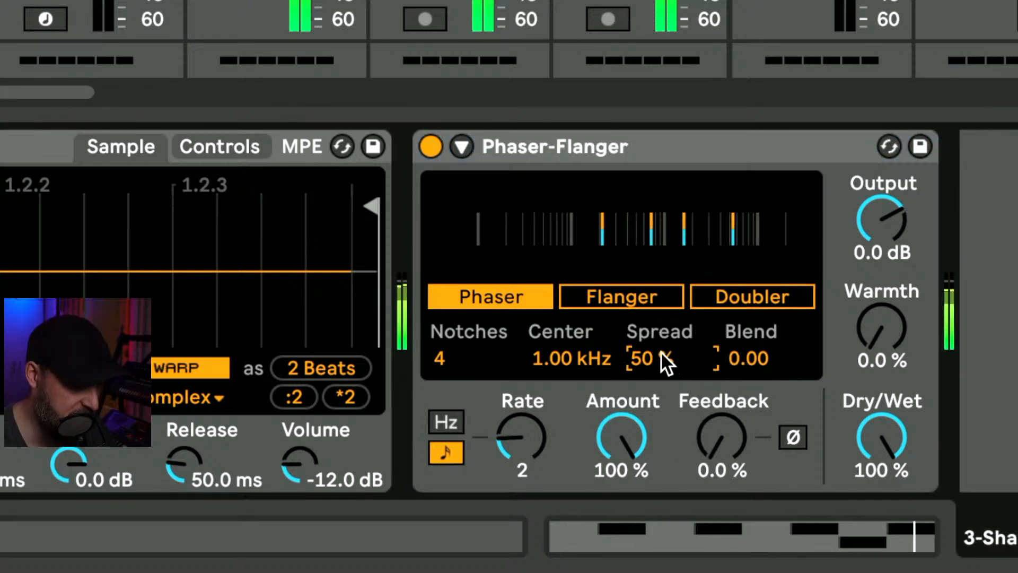
# - Expand the Phaser-Flanger's extra controls and set its phase to 51° and feedback to 27 %
pyautogui.moveTo(748, 359); pyautogui.dragTo(743, 357)
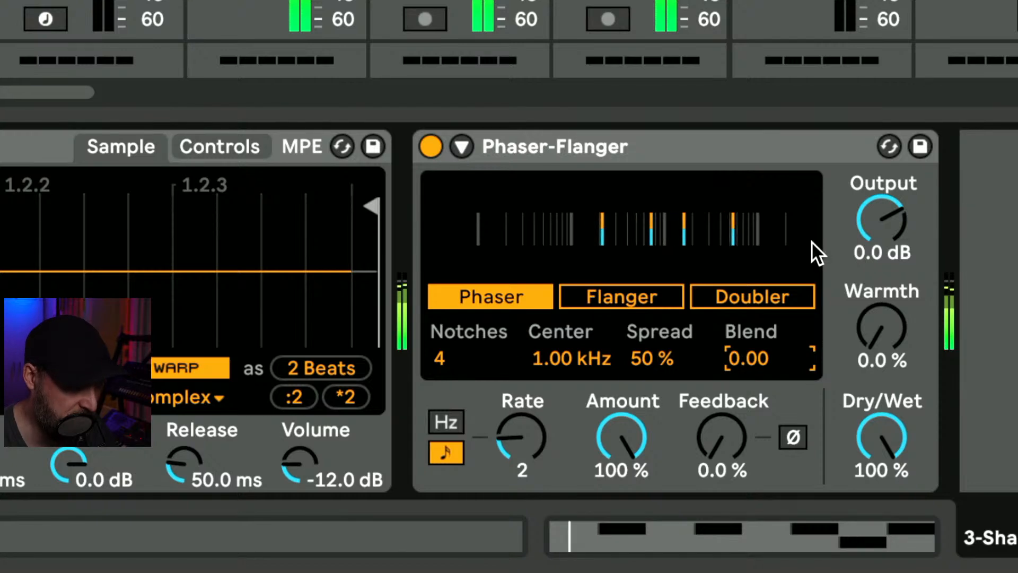
pyautogui.click(476, 134)
pyautogui.click(463, 142)
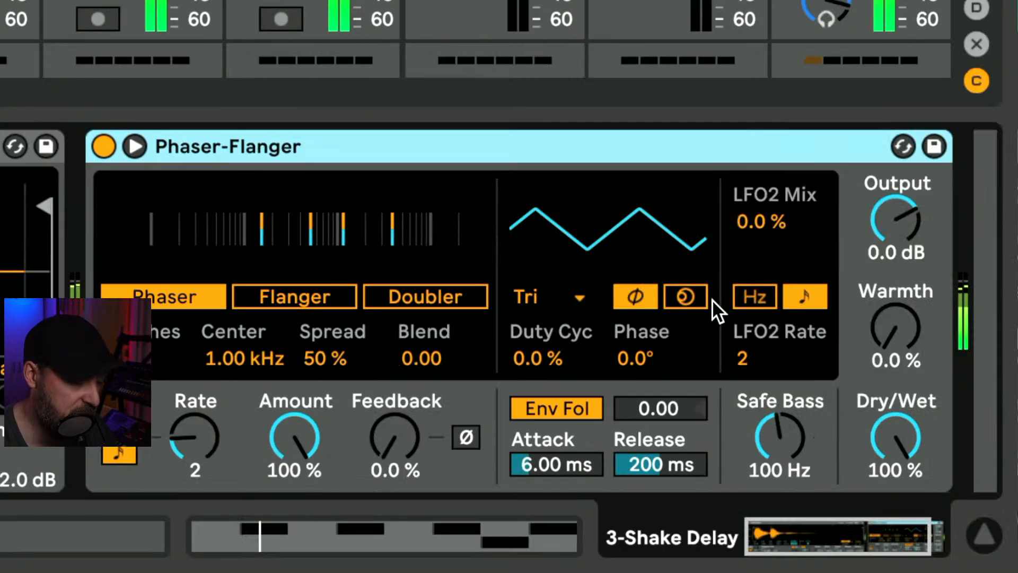
pyautogui.moveTo(636, 359)
pyautogui.mouseDown()
pyautogui.moveTo(637, 339)
pyautogui.moveTo(618, 355)
pyautogui.mouseUp()
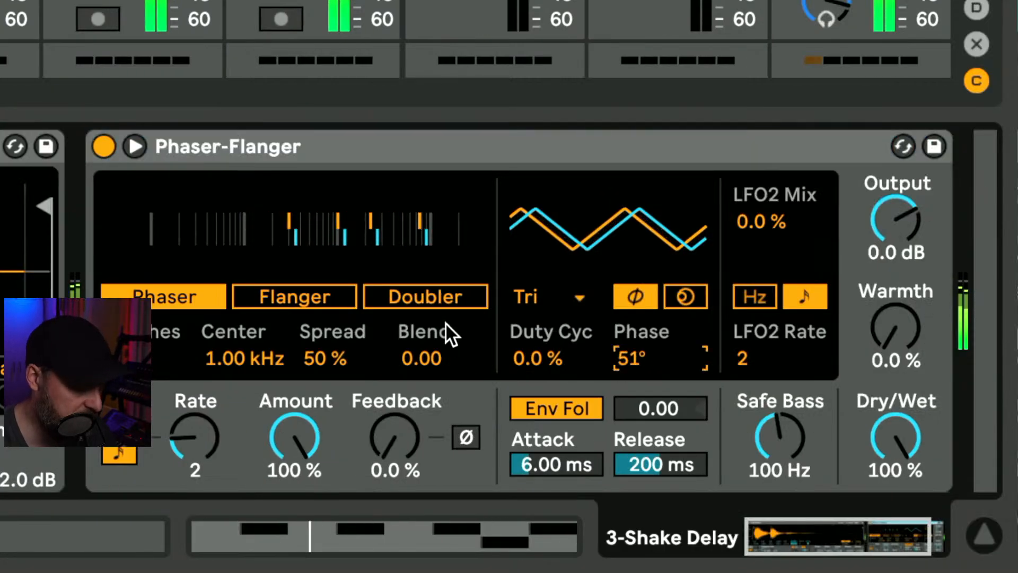
pyautogui.moveTo(395, 438)
pyautogui.mouseDown()
pyautogui.moveTo(395, 415)
pyautogui.moveTo(400, 441)
pyautogui.mouseUp()
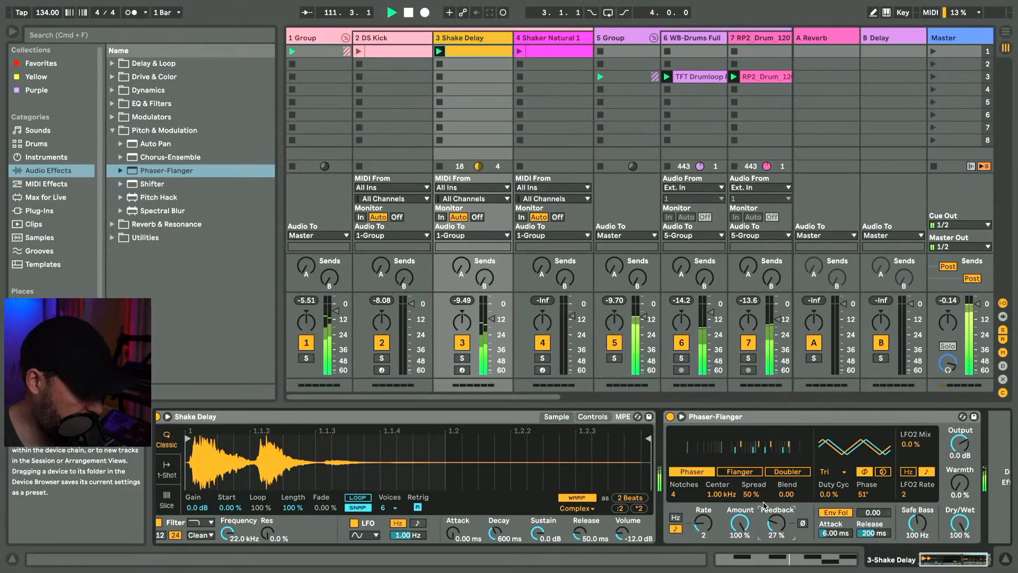
# - Launch the DS Kick and Shaker Natural 1 clips in the first scene and mute the Shake Delay track
pyautogui.click(357, 51)
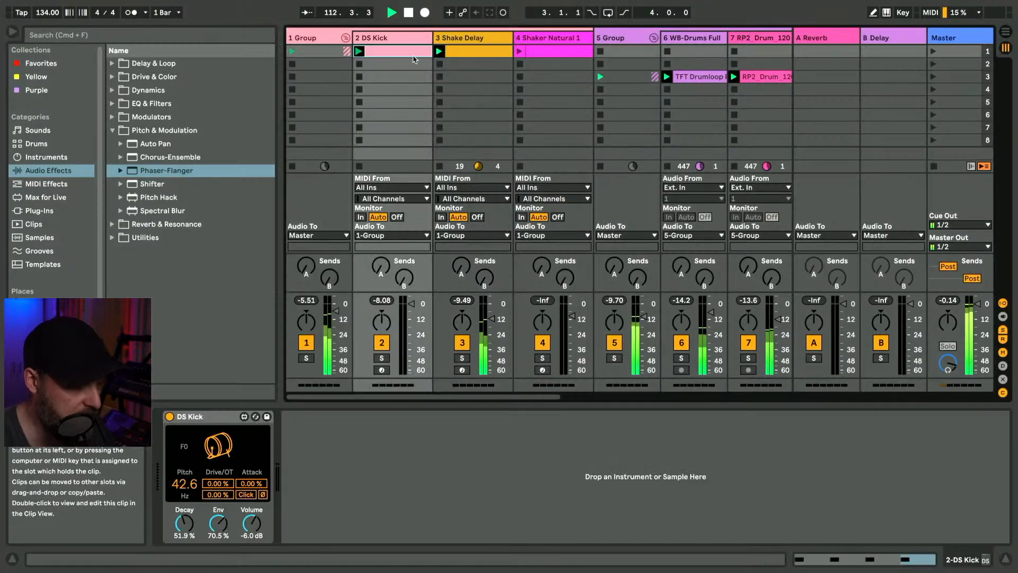
pyautogui.click(519, 51)
pyautogui.click(462, 342)
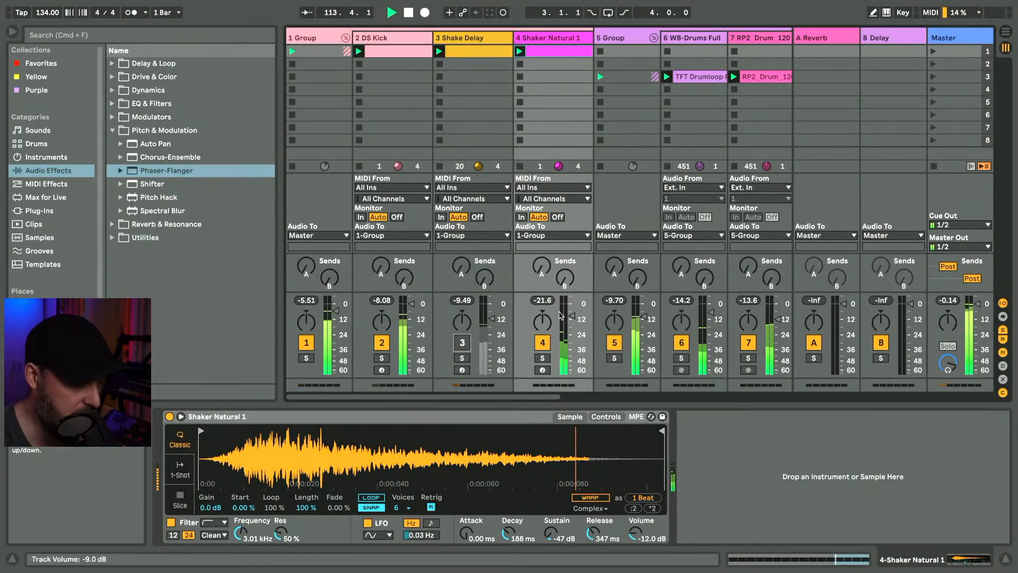
# - Restart playback with the drum loop group soloed and launch its clips in the third scene
pyautogui.click(668, 90)
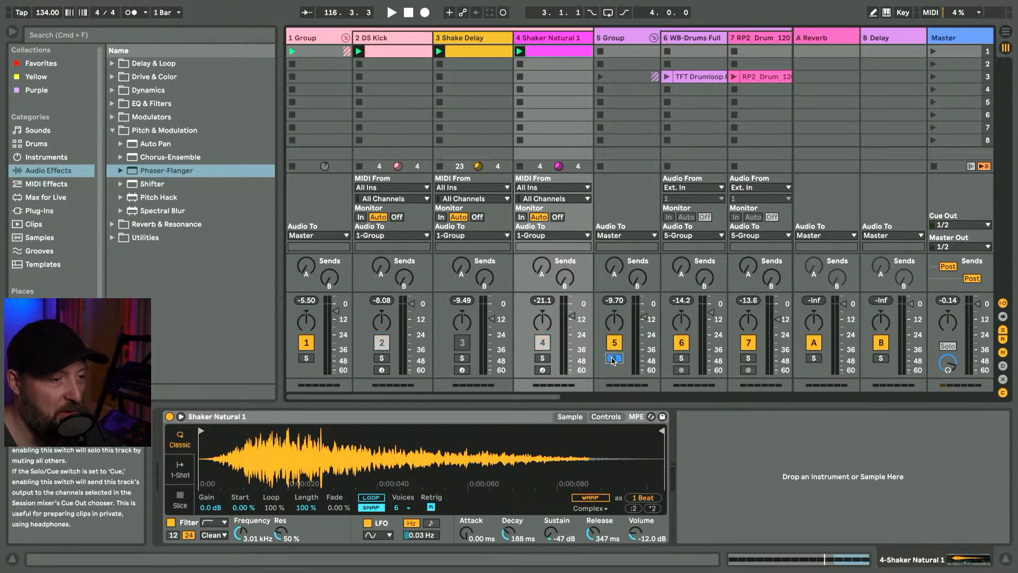
pyautogui.press('space')
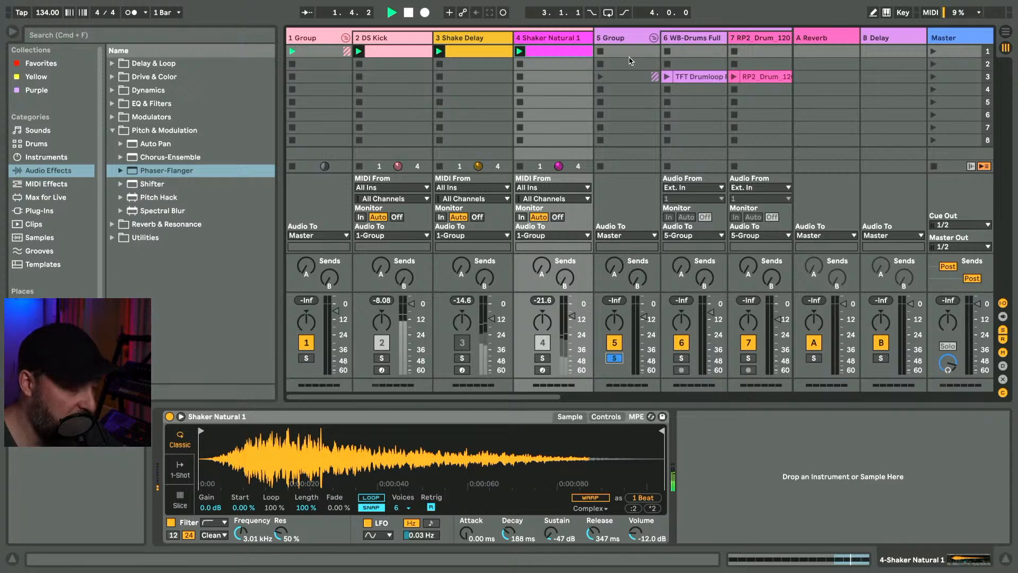
pyautogui.click(600, 77)
pyautogui.hscroll(3, 602, 101)
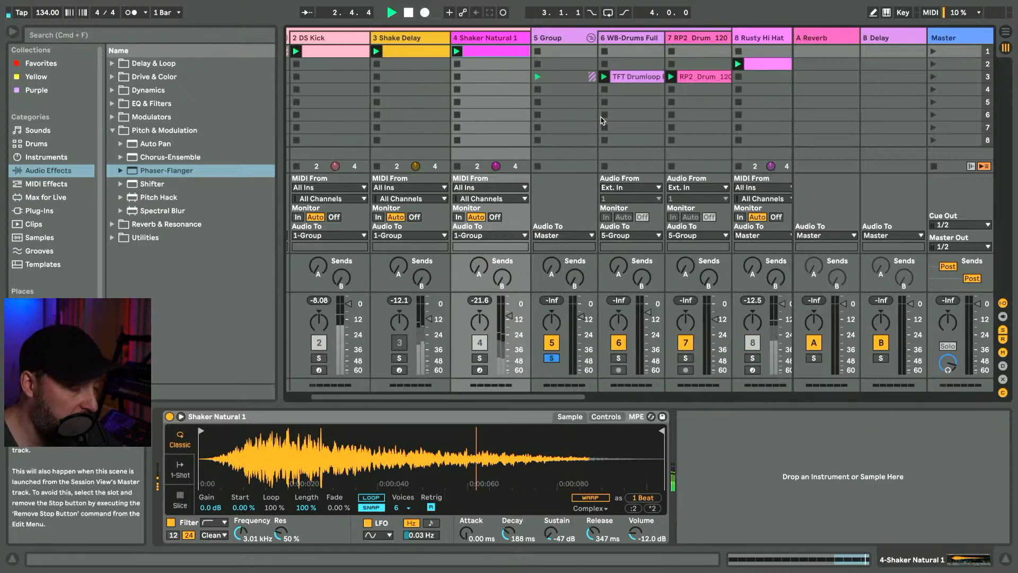
# - Insert an Echo from the Delay & Loop effects after Drum Buss on the drum loop group
pyautogui.click(609, 43)
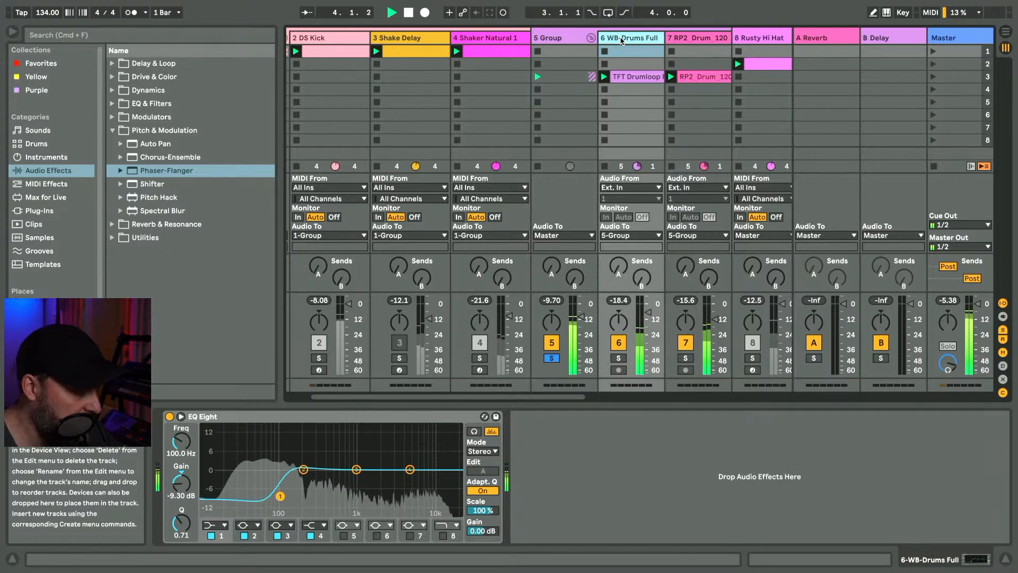
pyautogui.click(569, 39)
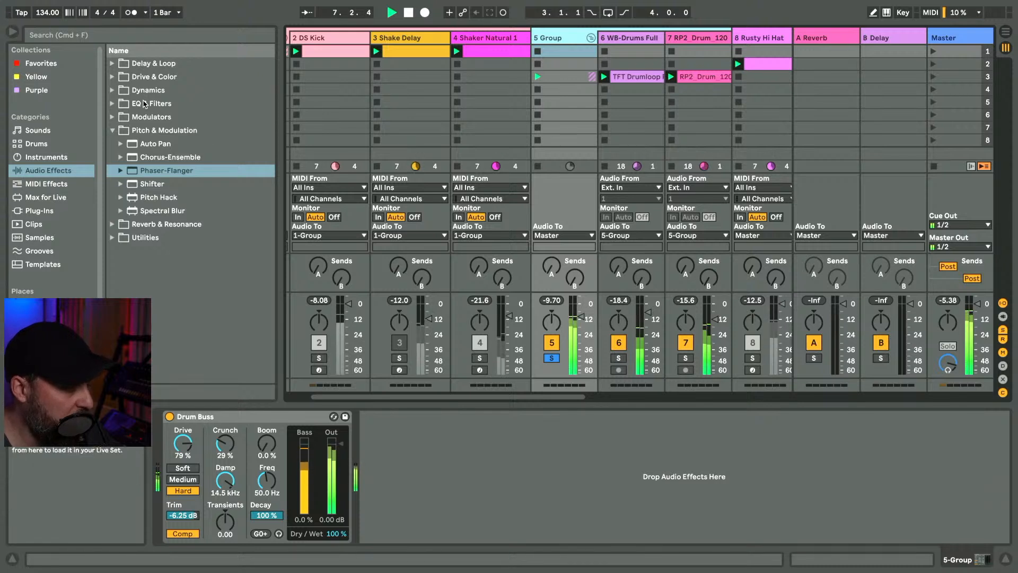
pyautogui.click(146, 106)
pyautogui.press('Down')
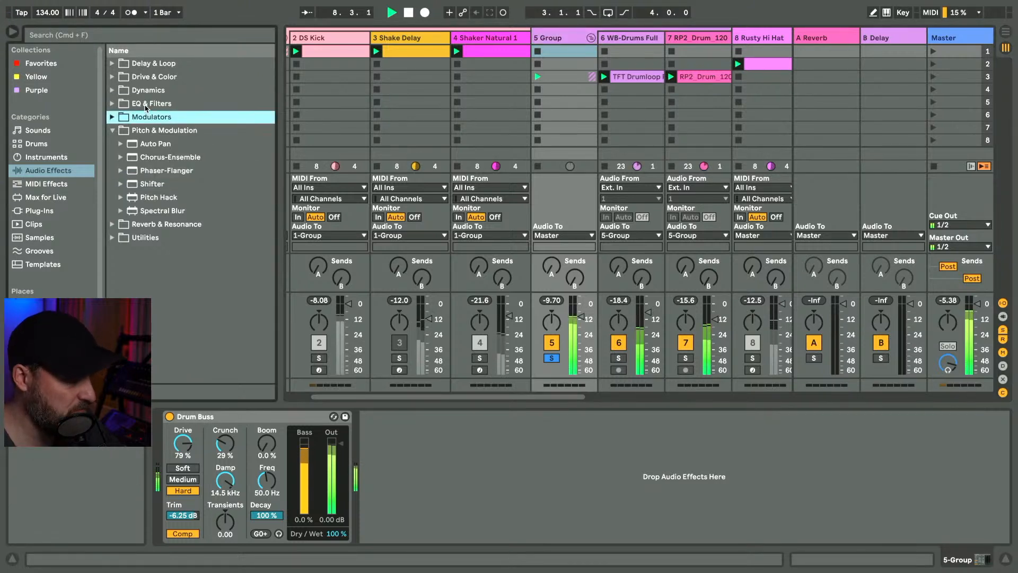
pyautogui.press('Up')
pyautogui.press('Down')
pyautogui.press('Down')
pyautogui.press('Left')
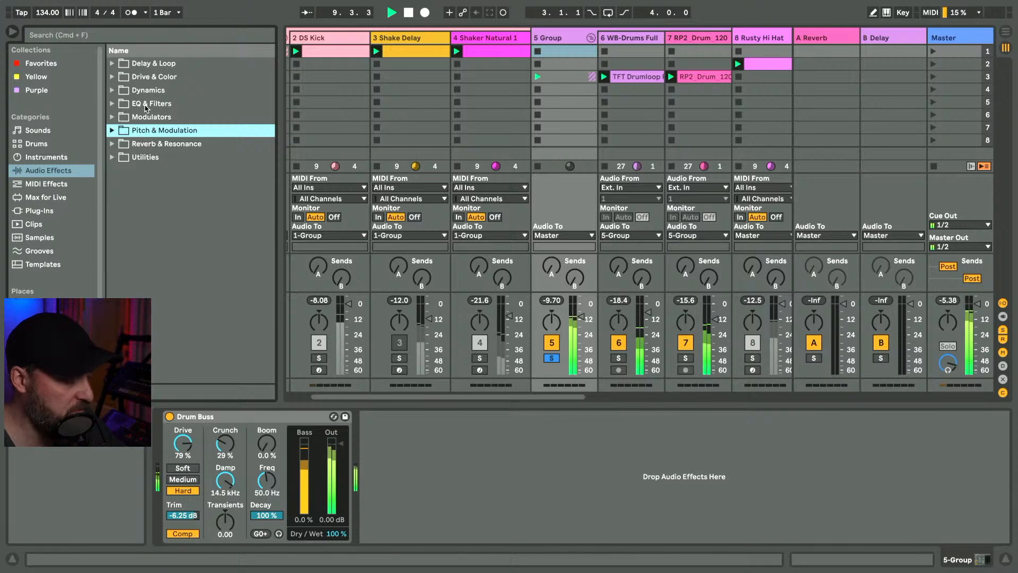
pyautogui.press('Up')
pyautogui.press('Up')
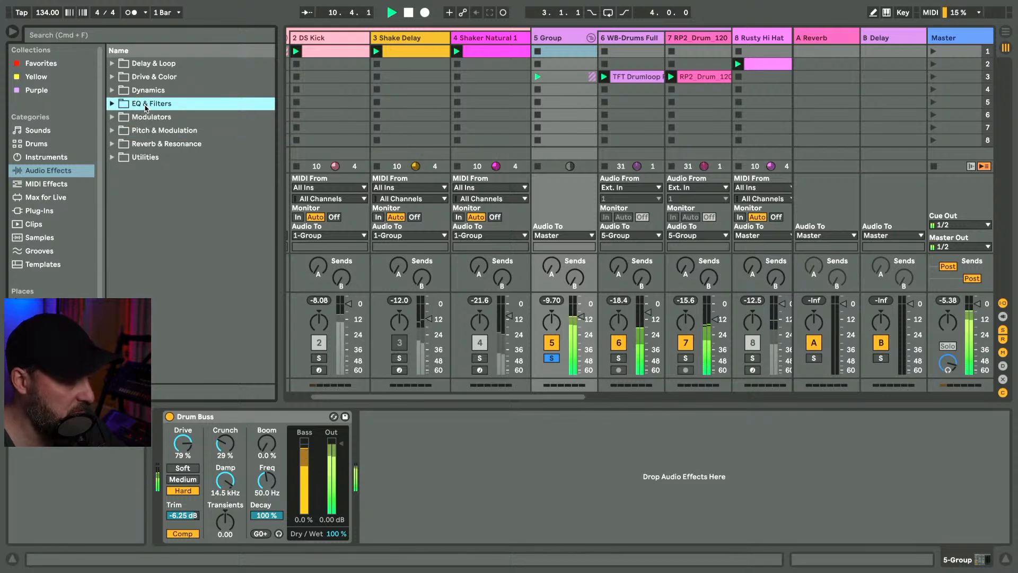
pyautogui.press('Right')
pyautogui.press('Left')
pyautogui.press('Up')
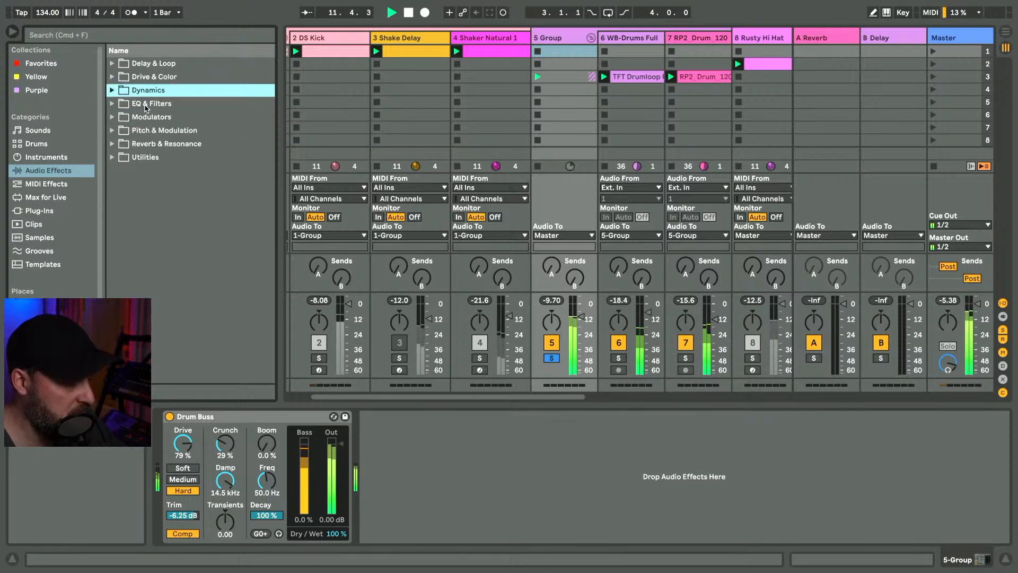
pyautogui.press('Up')
pyautogui.press('Up')
pyautogui.press('Right')
pyautogui.press('Down')
pyautogui.press('Down')
pyautogui.doubleClick(145, 105)
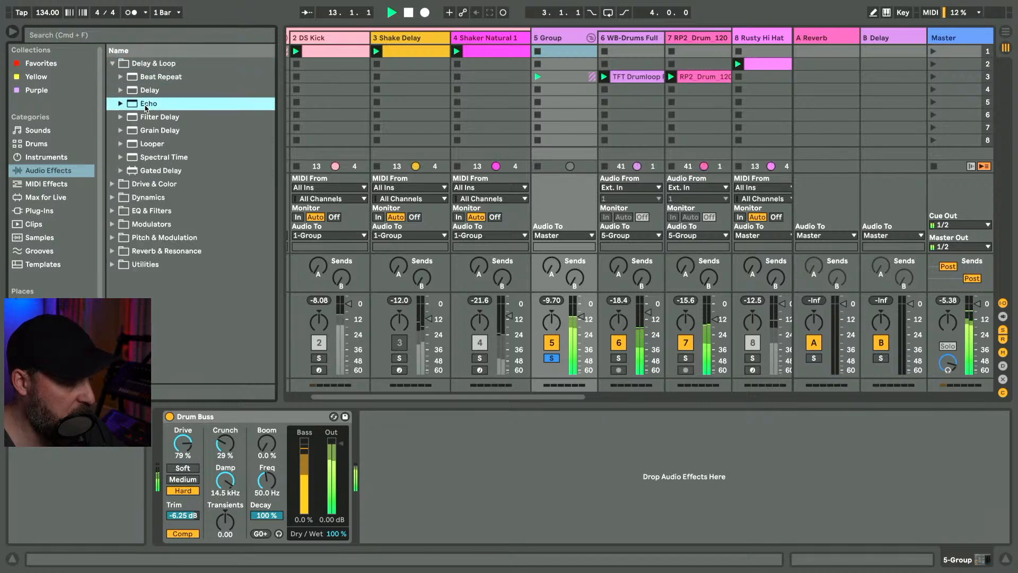
# - Set Echo's dry/wet to 33 %, and its filter to 193 Hz high-pass and 10.5 kHz low-pass
pyautogui.moveTo(705, 514); pyautogui.dragTo(704, 523)
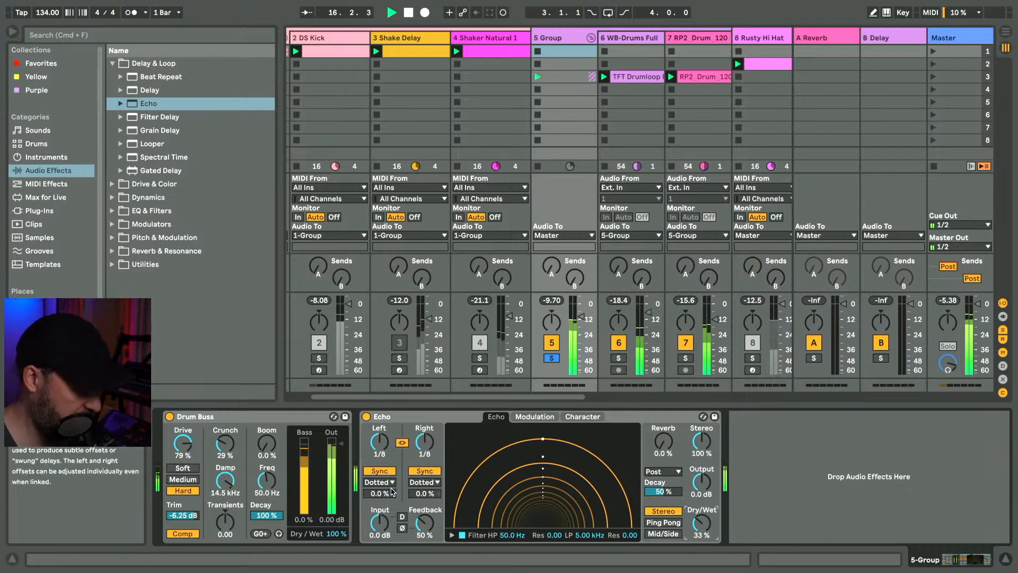
pyautogui.click(452, 534)
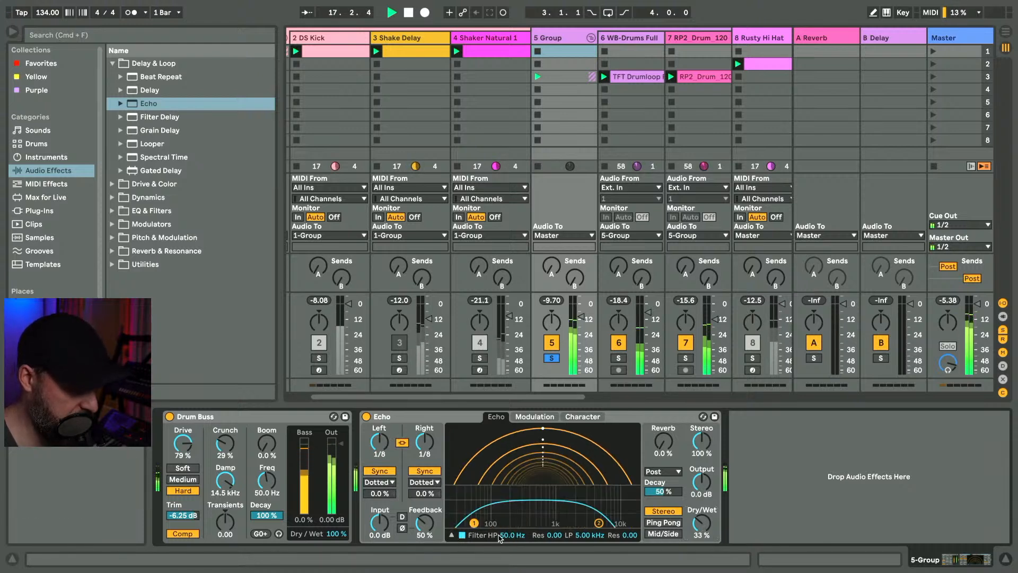
pyautogui.moveTo(499, 536); pyautogui.dragTo(499, 522)
pyautogui.moveTo(592, 537); pyautogui.dragTo(592, 525)
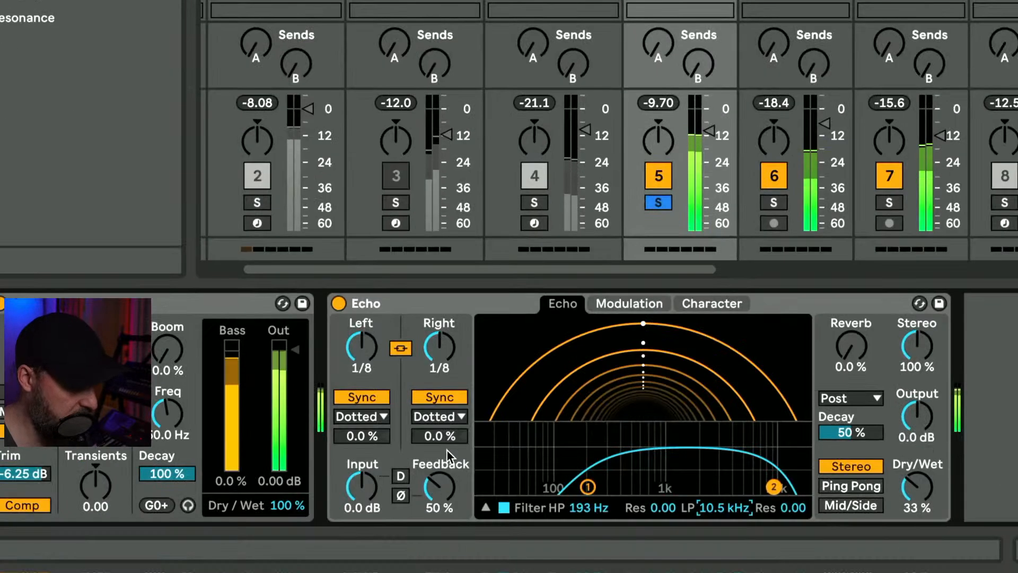
# - Offset Echo's delay times by -0.4 % on the left channel and 0.5 % on the right channel
pyautogui.moveTo(426, 494); pyautogui.dragTo(426, 492)
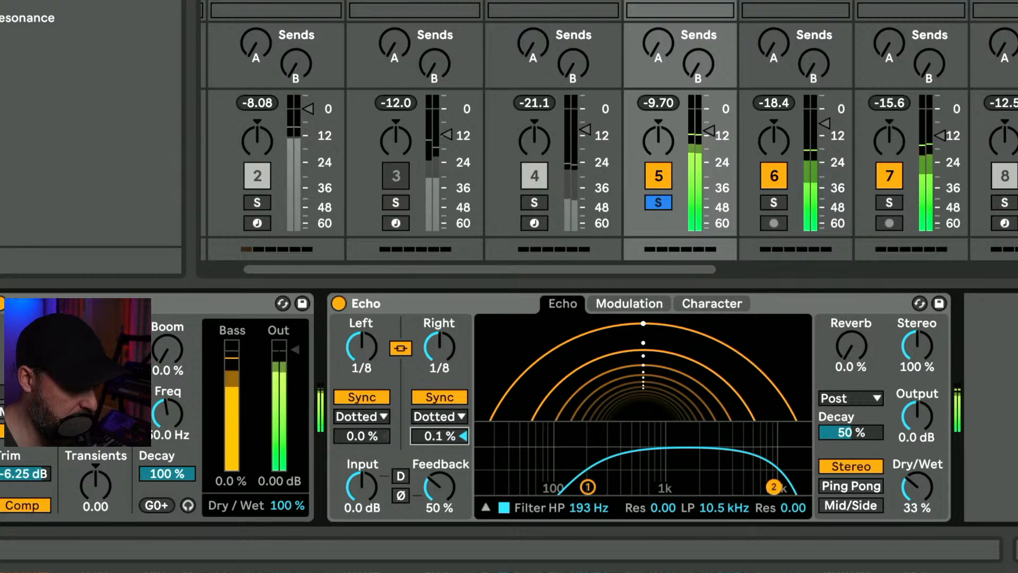
pyautogui.moveTo(378, 436); pyautogui.dragTo(378, 439)
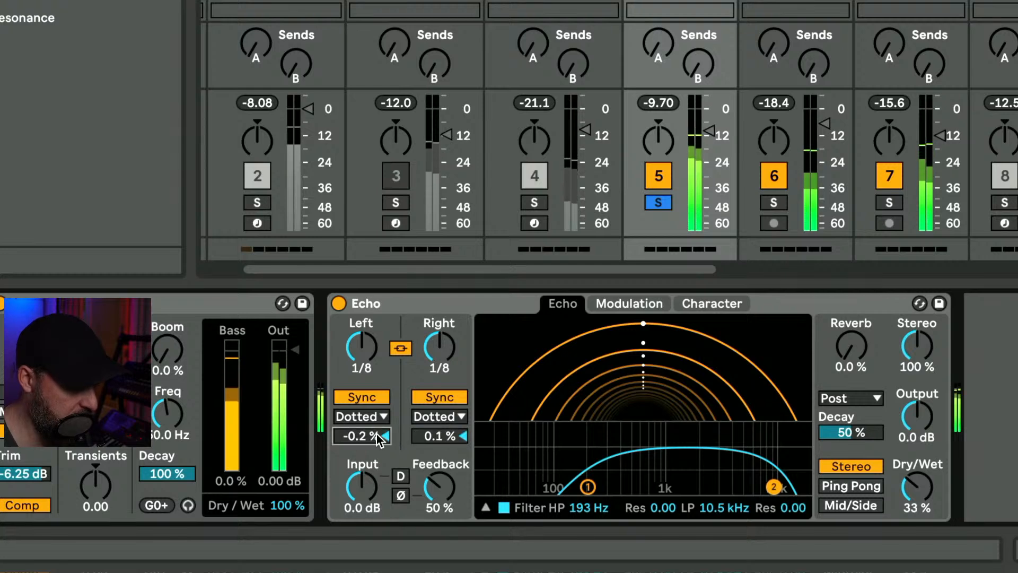
pyautogui.click(385, 436)
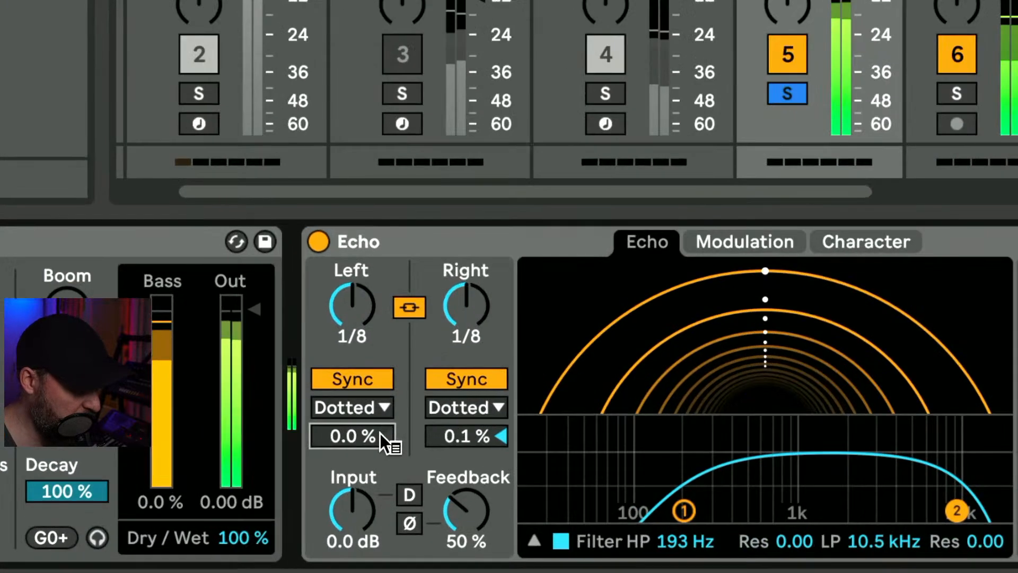
pyautogui.moveTo(382, 440); pyautogui.dragTo(446, 428)
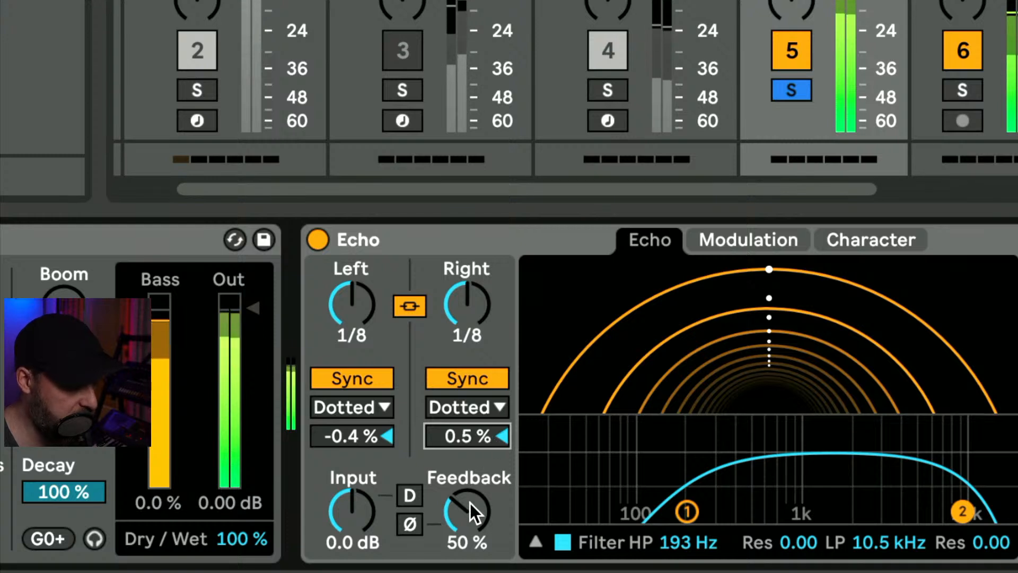
# - Set Echo's high-pass filter to 361 Hz with 0.07 resonance, enable input distortion (D), and set the input gain to 2.5 dB
pyautogui.moveTo(687, 512); pyautogui.dragTo(731, 491)
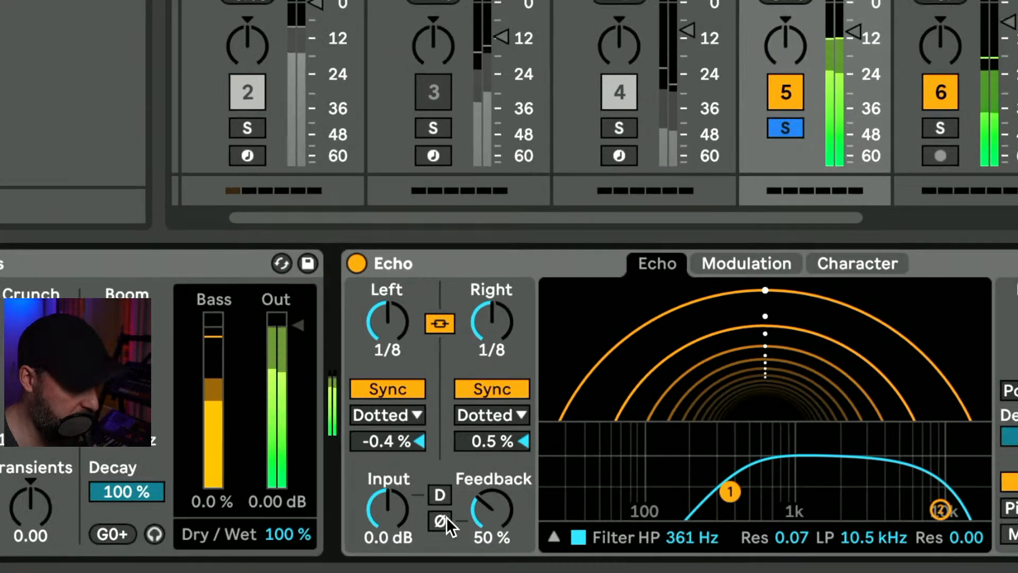
pyautogui.click(405, 493)
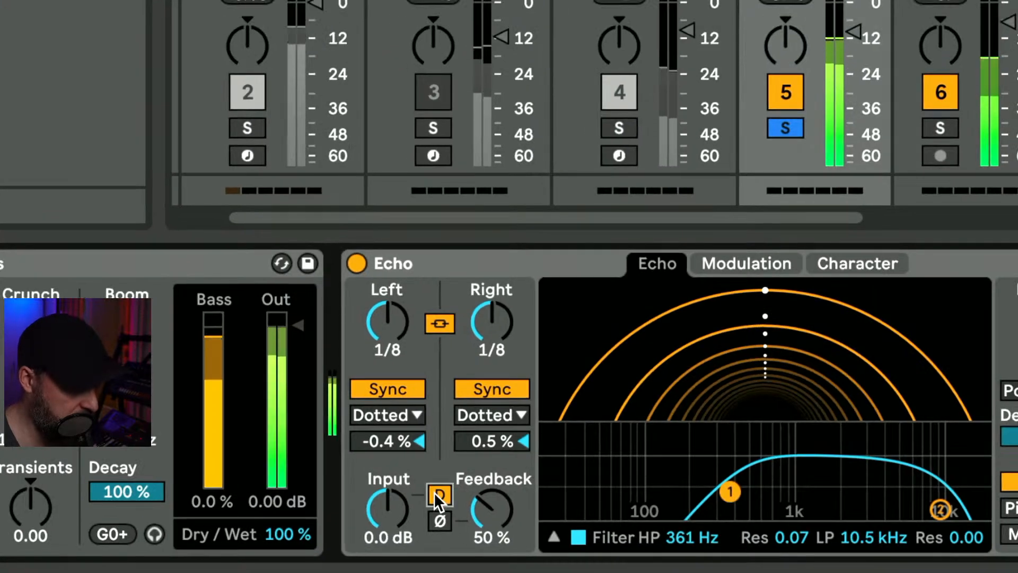
pyautogui.moveTo(393, 520); pyautogui.dragTo(393, 502)
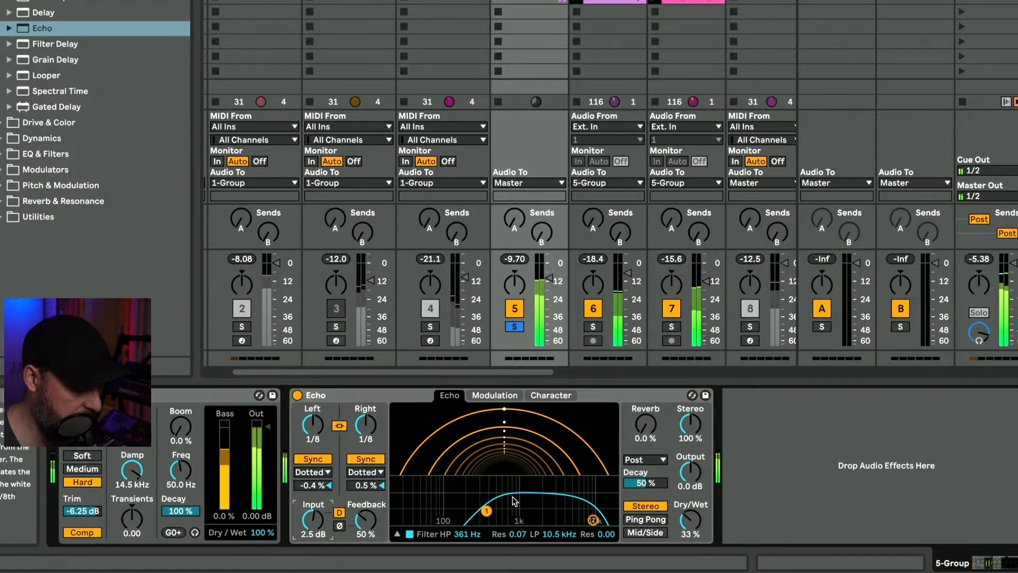
# - Narrow Echo's filter to 854 Hz high-pass with 0.19 resonance and 7.43 kHz low-pass with 0.21 resonance
pyautogui.moveTo(487, 511); pyautogui.dragTo(501, 497)
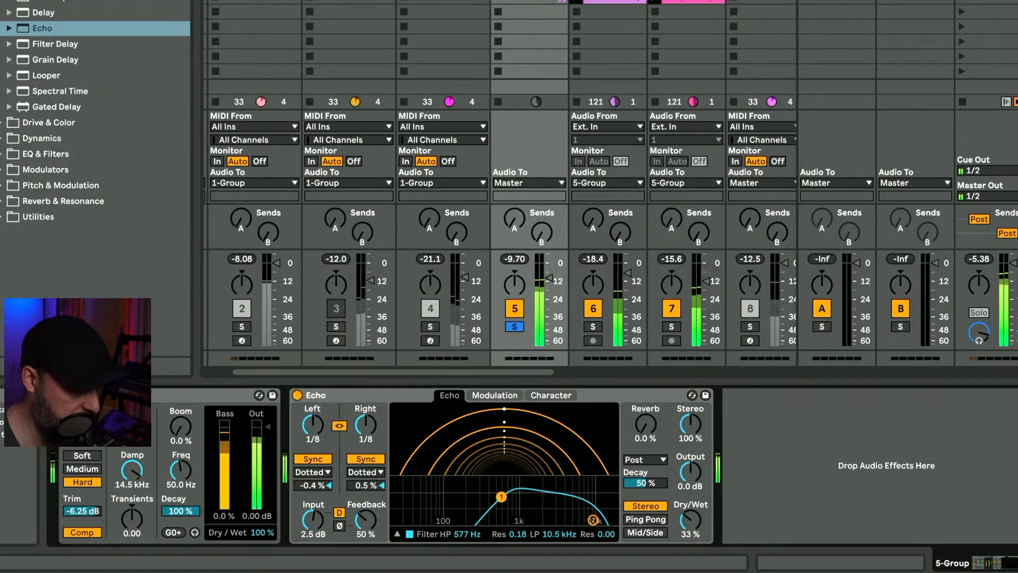
pyautogui.moveTo(593, 520); pyautogui.dragTo(586, 484)
pyautogui.moveTo(502, 497)
pyautogui.mouseDown()
pyautogui.moveTo(508, 486)
pyautogui.moveTo(514, 496)
pyautogui.mouseUp()
pyautogui.moveTo(585, 484); pyautogui.dragTo(582, 493)
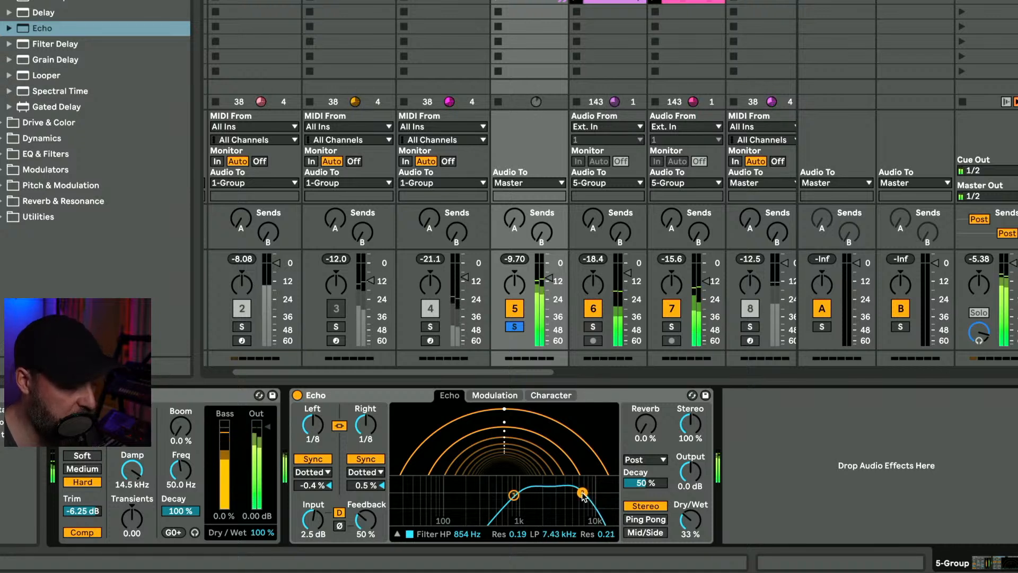
# - Solo the first group, containing the kick and shakers, together with the drum loop group
pyautogui.hscroll(-2, 374, 328)
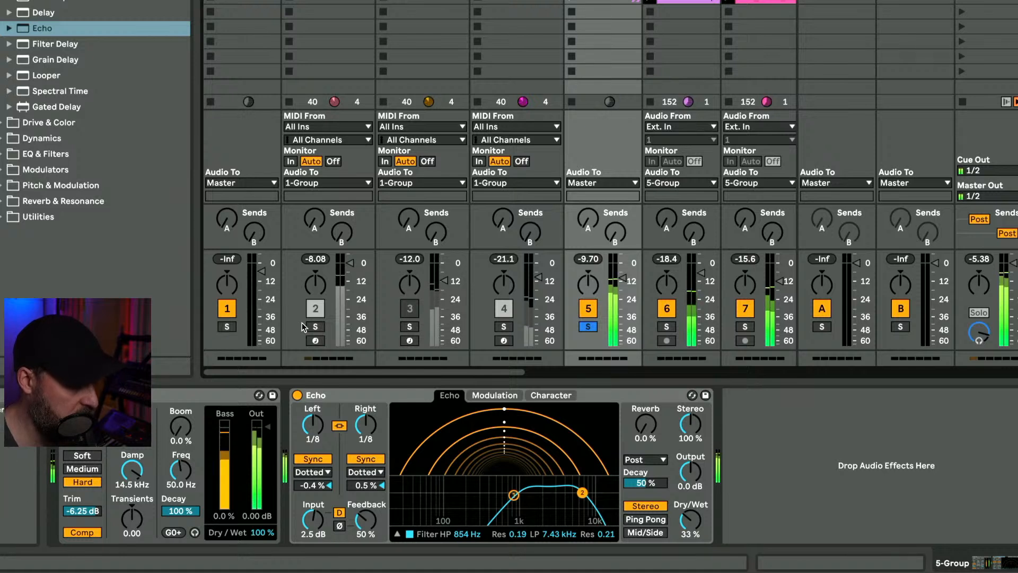
pyautogui.click(227, 327)
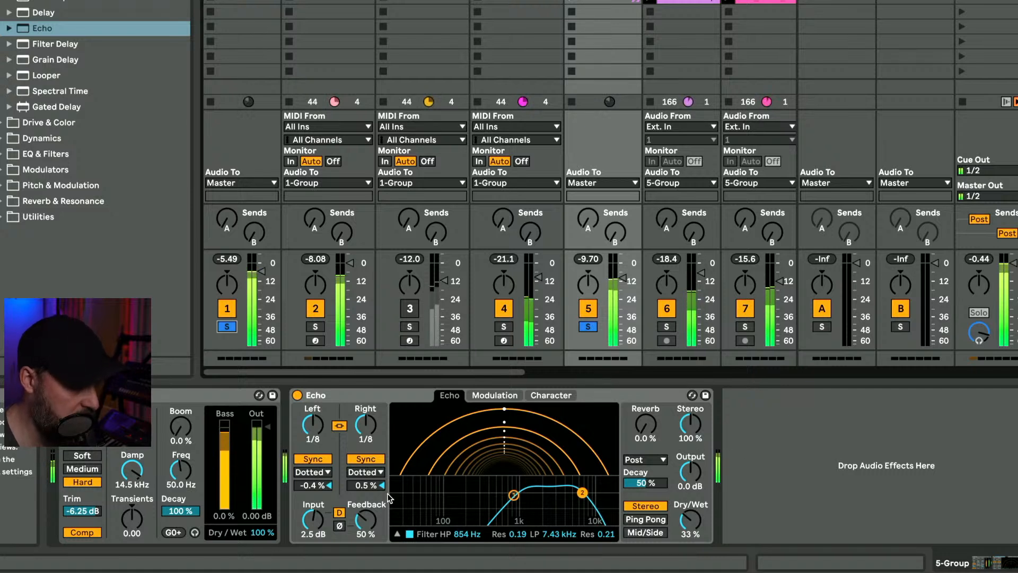
# - Set Echo's feedback to 32 % and its filter to 624 Hz high-pass with 0.23 resonance and 3.77 kHz low-pass with 0.14 resonance
pyautogui.moveTo(366, 521); pyautogui.dragTo(365, 531)
pyautogui.moveTo(591, 493); pyautogui.dragTo(502, 489)
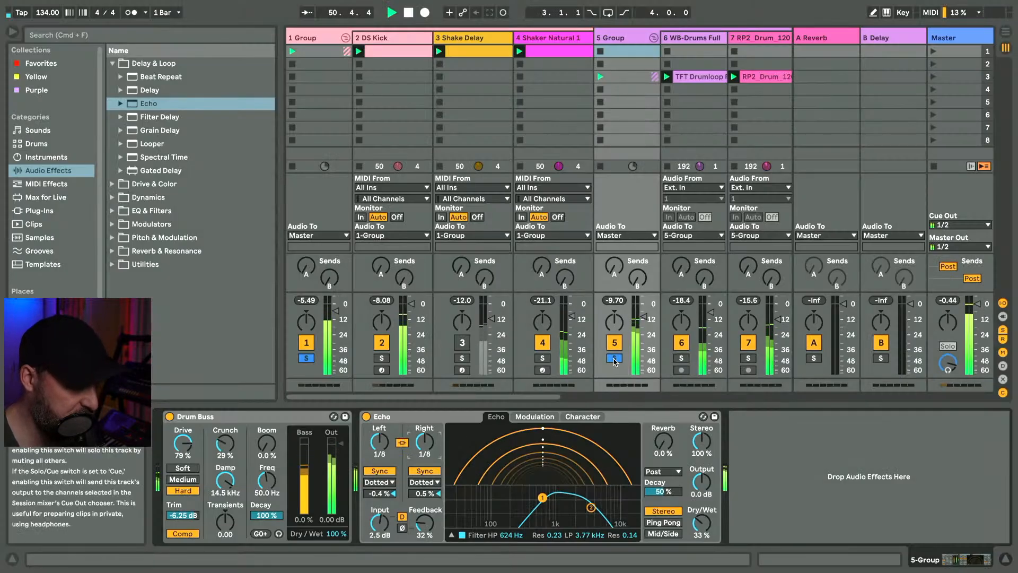
# - Unsolo the drum groups, and unfold the purse simple sounds + FX group to show the Saw track's devices
pyautogui.hscroll(5, 373, 352)
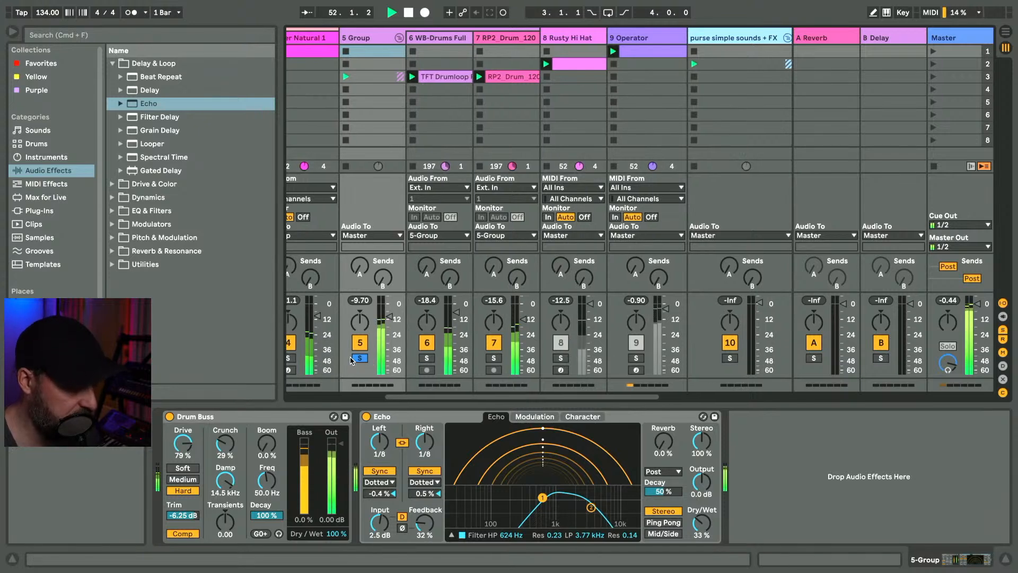
pyautogui.click(360, 358)
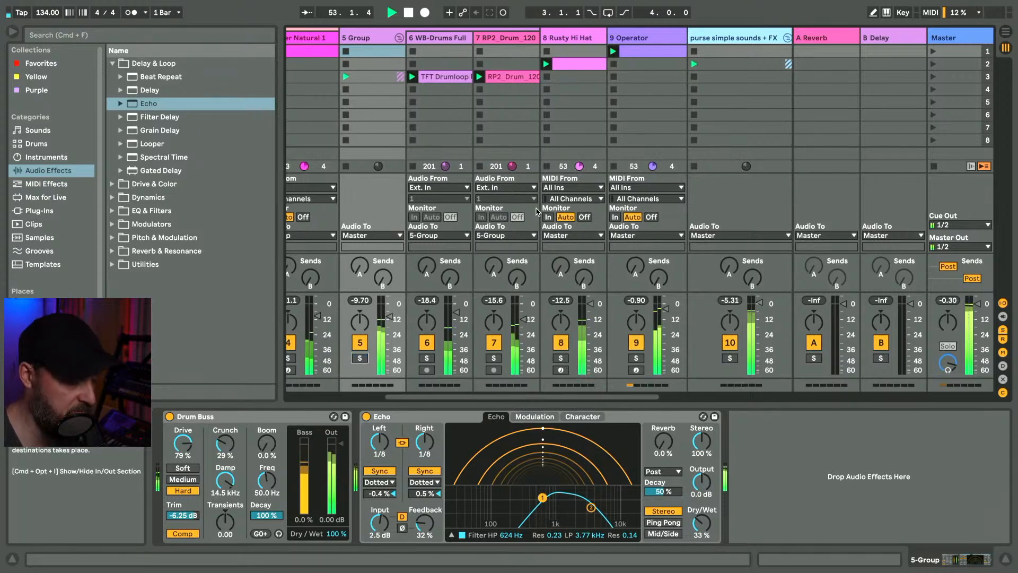
pyautogui.click(747, 51)
pyautogui.click(787, 38)
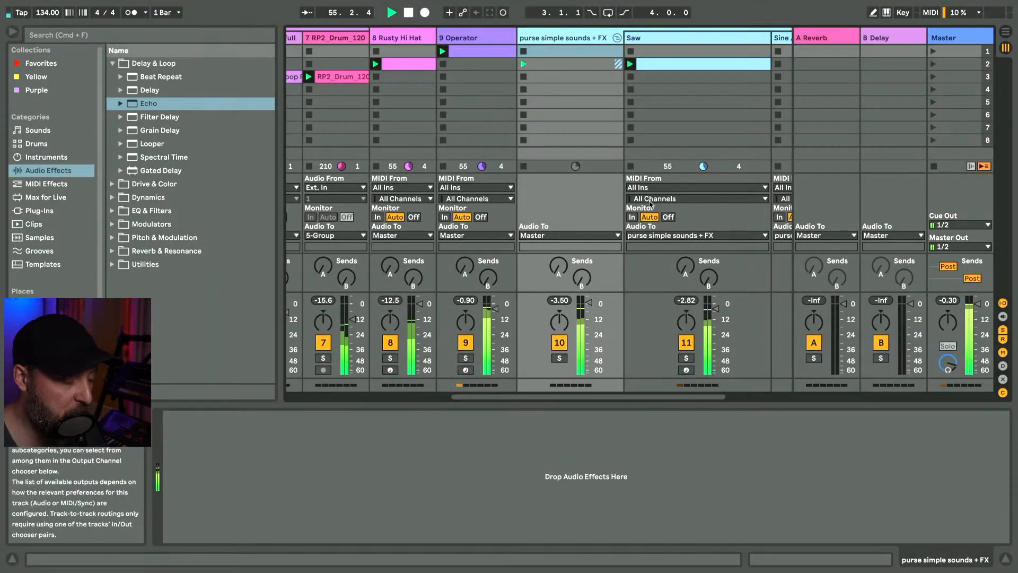
pyautogui.click(655, 47)
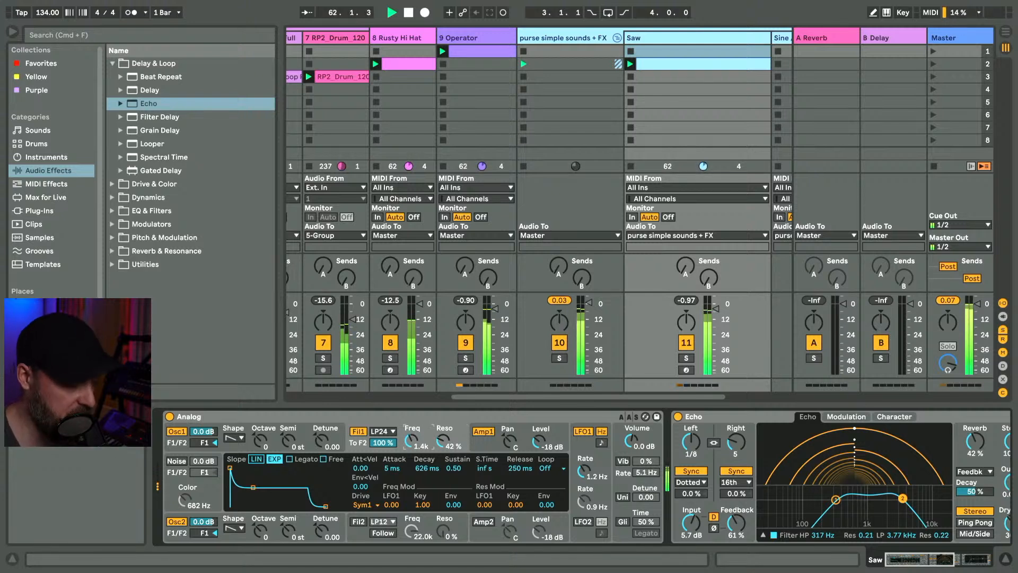
# - Stop the kick and shaker group's clips and set the Dry/Wet of the Saw track's Echo to 74 %
pyautogui.hscroll(-5, 564, 92)
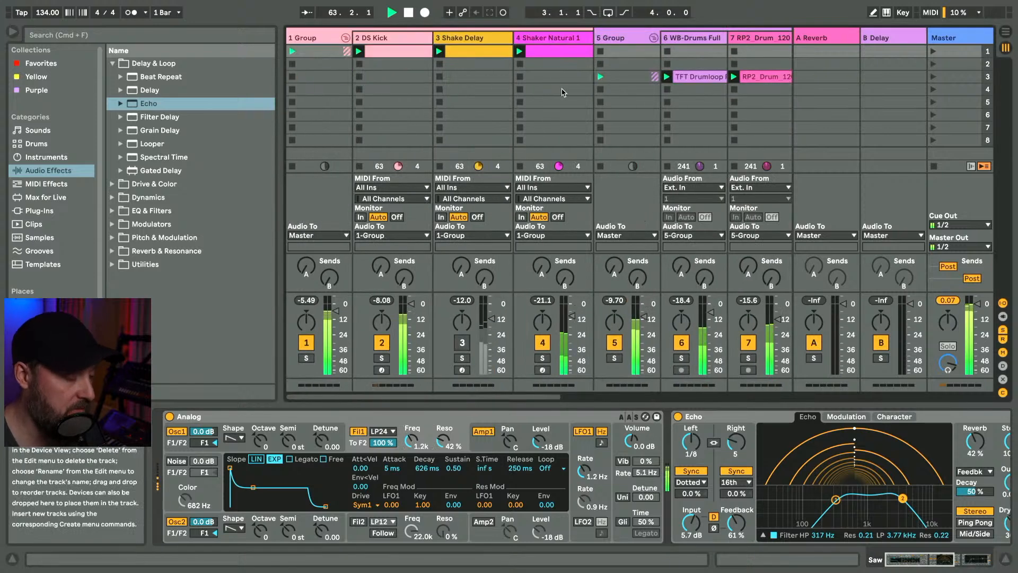
pyautogui.hscroll(3, 482, 94)
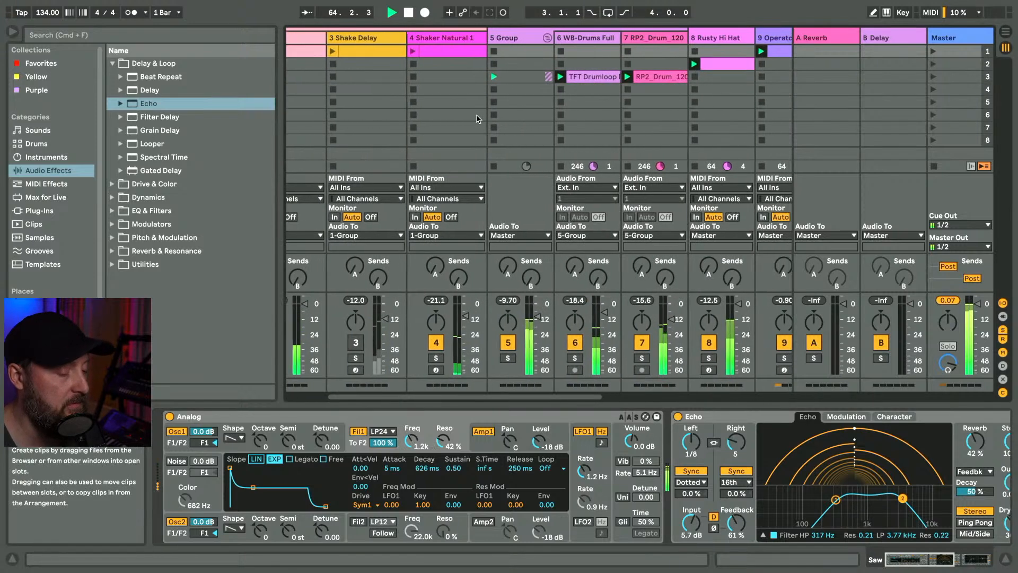
pyautogui.hscroll(1, 483, 93)
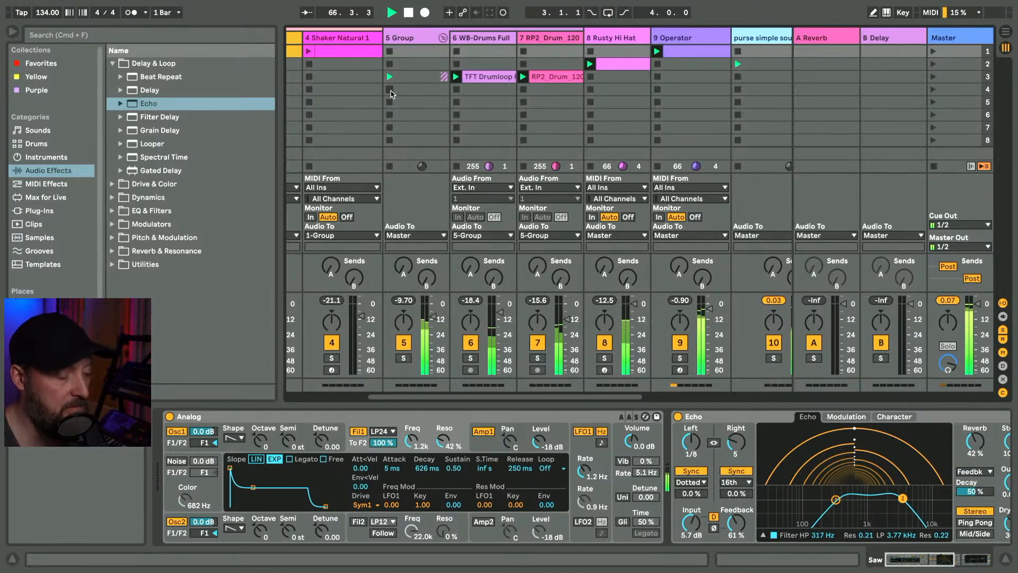
pyautogui.hscroll(3, 595, 80)
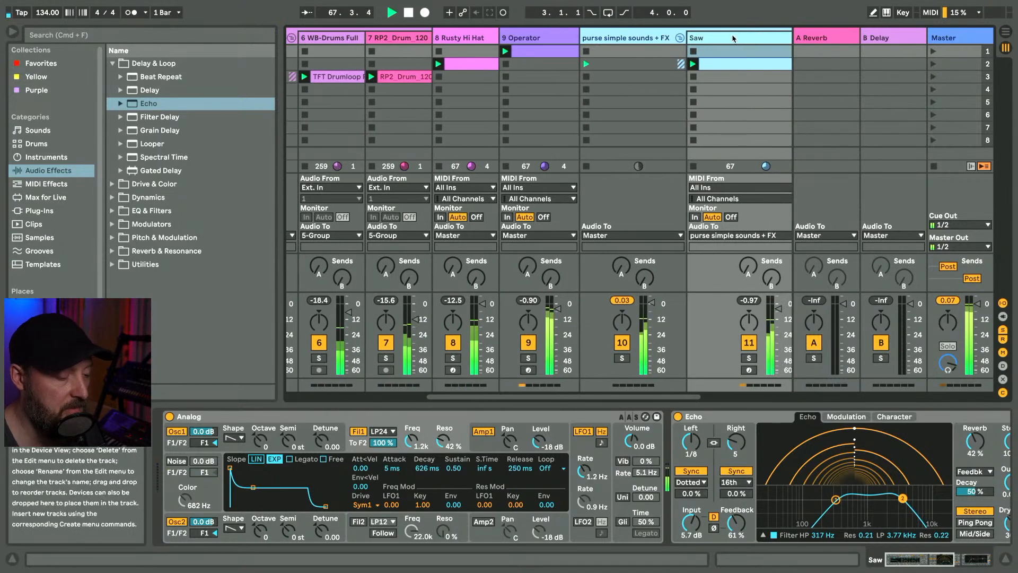
pyautogui.click(733, 37)
pyautogui.hscroll(6, 677, 451)
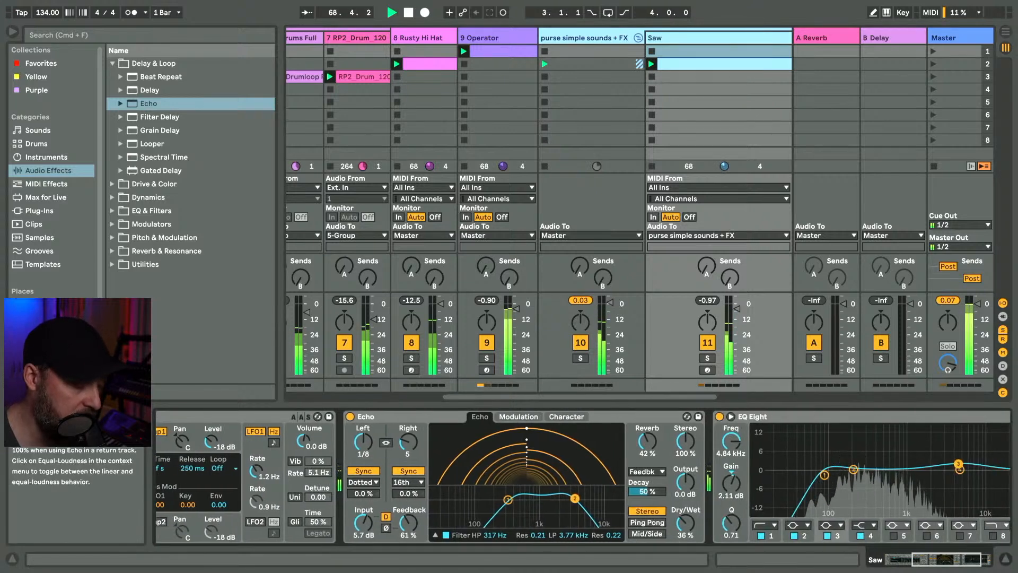
pyautogui.click(685, 523)
pyautogui.moveTo(685, 523); pyautogui.dragTo(685, 535)
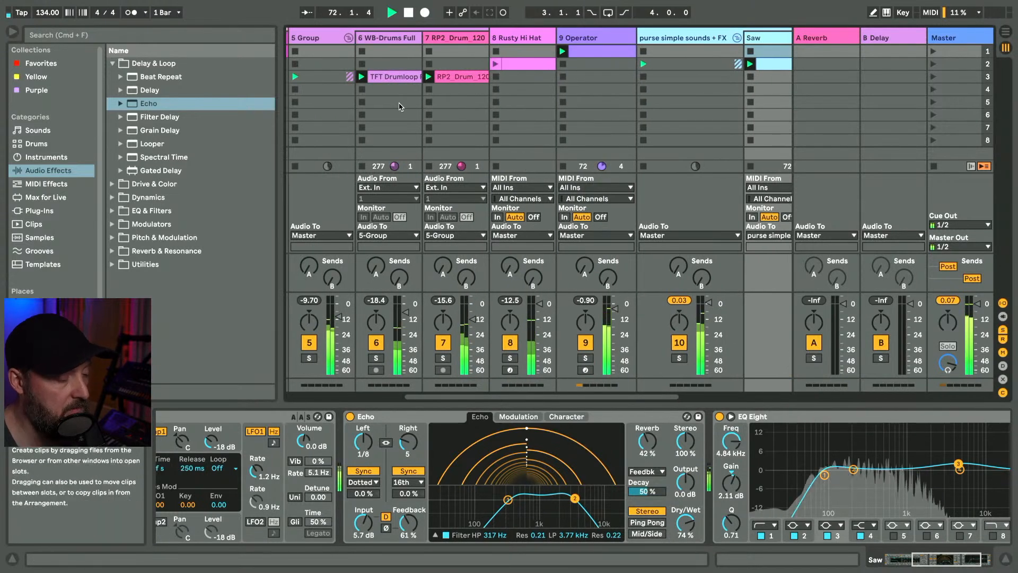
# - Stop the hi-hat and drum loop group clips and relaunch the kick and shaker group's first-scene clips
pyautogui.hscroll(-5, 350, 118)
pyautogui.hscroll(-1, 359, 107)
pyautogui.hscroll(-5, 369, 95)
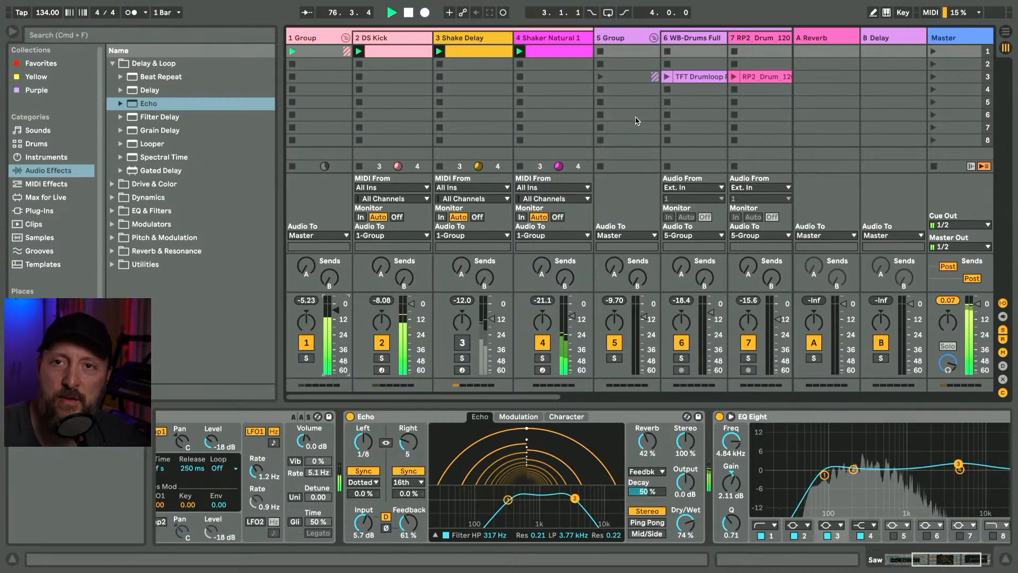
pyautogui.hscroll(10, 639, 113)
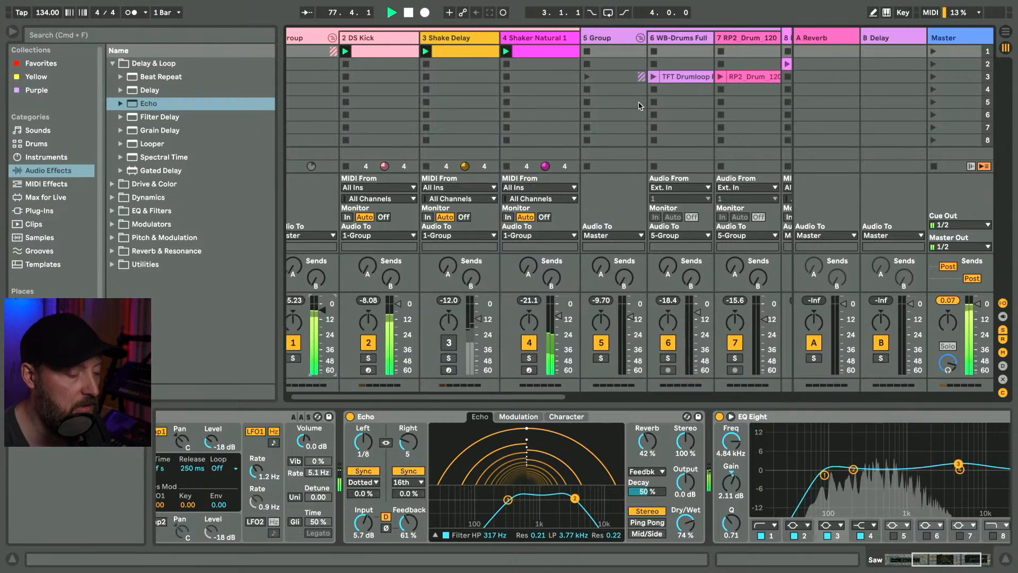
# - Set filter 1 of the Saw track's Analog synth to 30 % resonance and a frequency of about 2.5 kHz
pyautogui.click(497, 39)
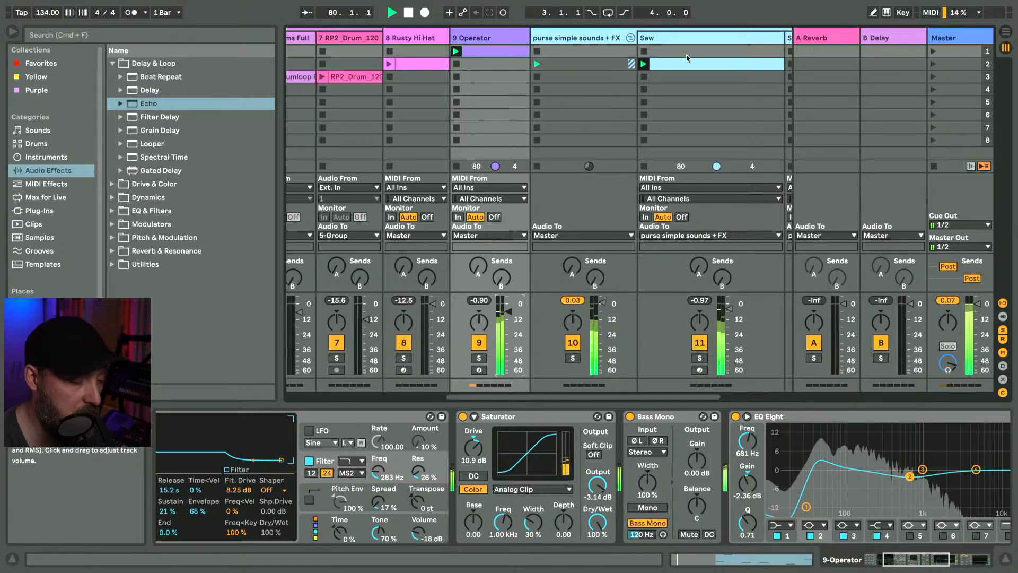
pyautogui.click(685, 39)
pyautogui.hscroll(-5, 362, 455)
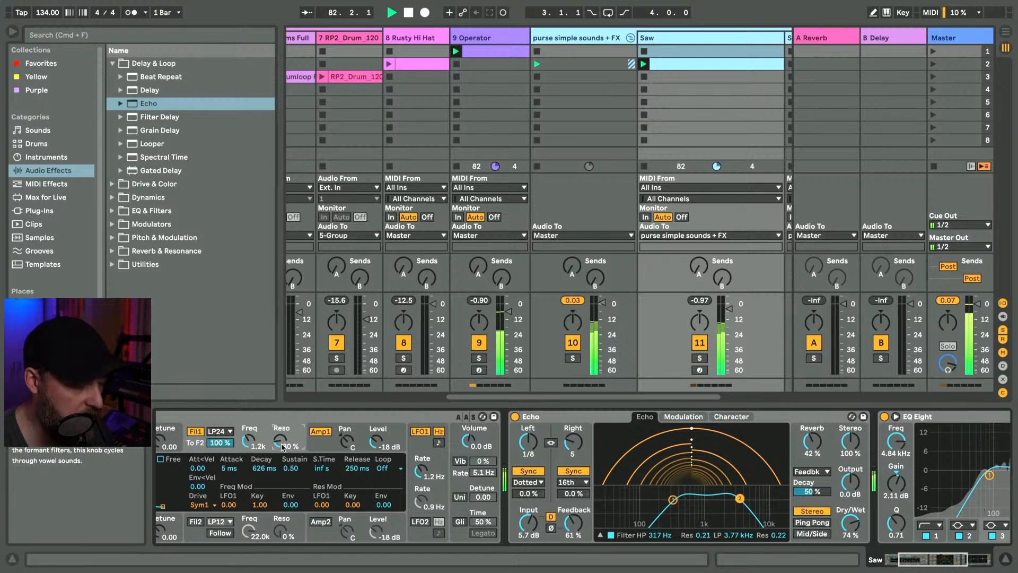
pyautogui.moveTo(238, 443); pyautogui.dragTo(238, 419)
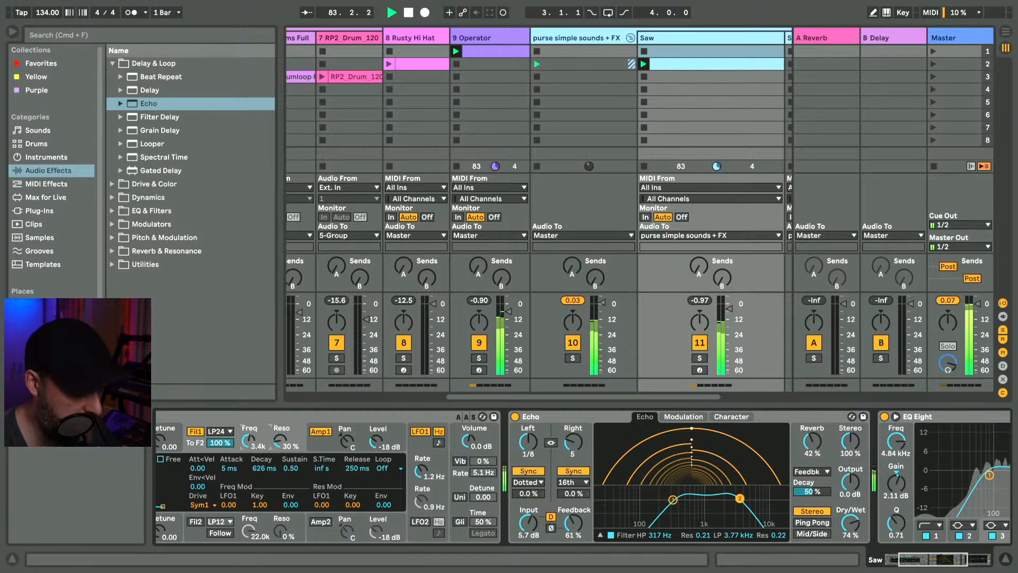
# - Stop the clips of the purse simple sounds + FX group and the Operator track's clip
pyautogui.click(539, 76)
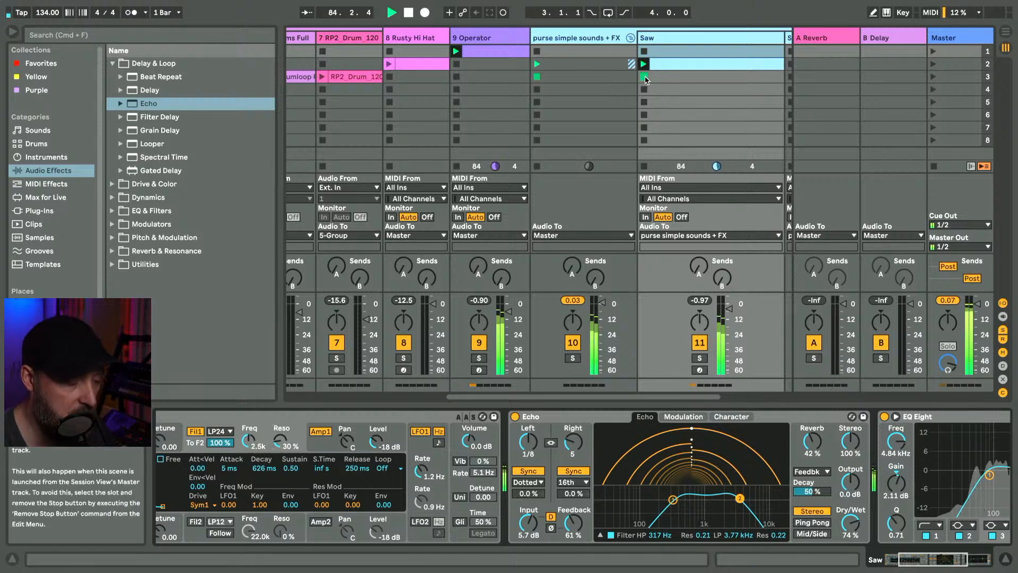
pyautogui.click(457, 66)
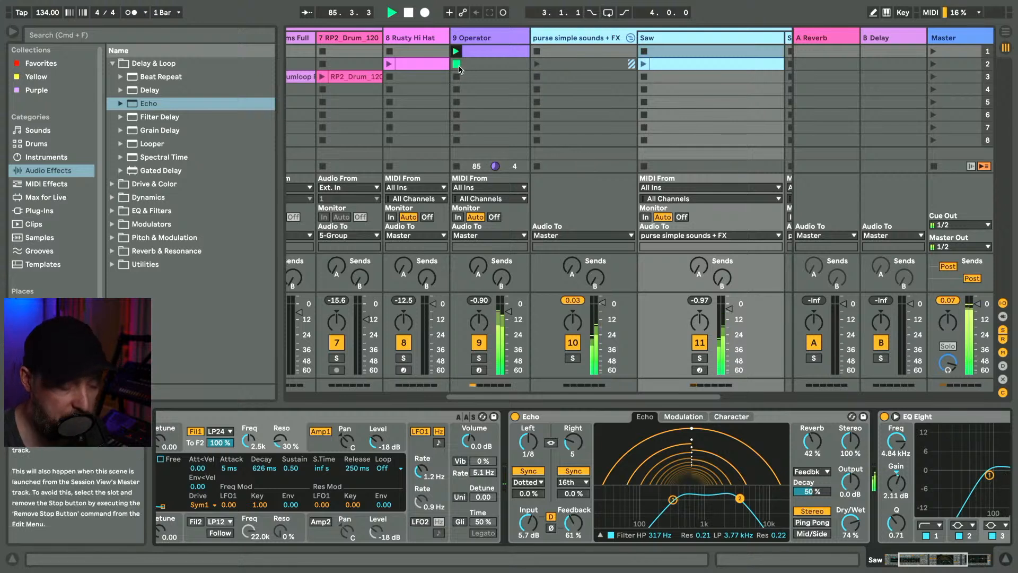
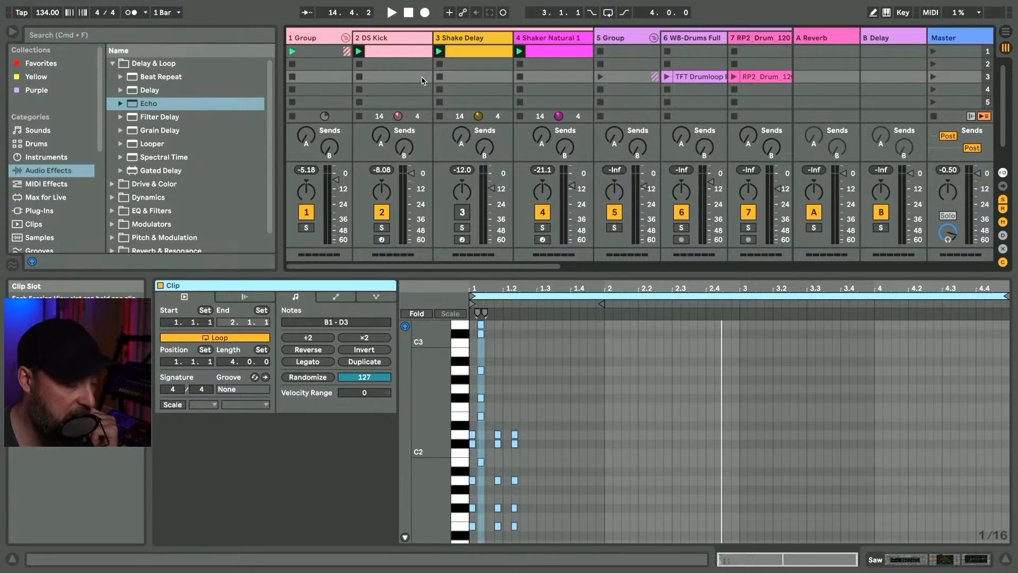
# - Enlarge the Session mixer area and play the Saw track's second-scene clip with the track's devices shown
pyautogui.moveTo(525, 274); pyautogui.dragTo(519, 407)
pyautogui.press('space')
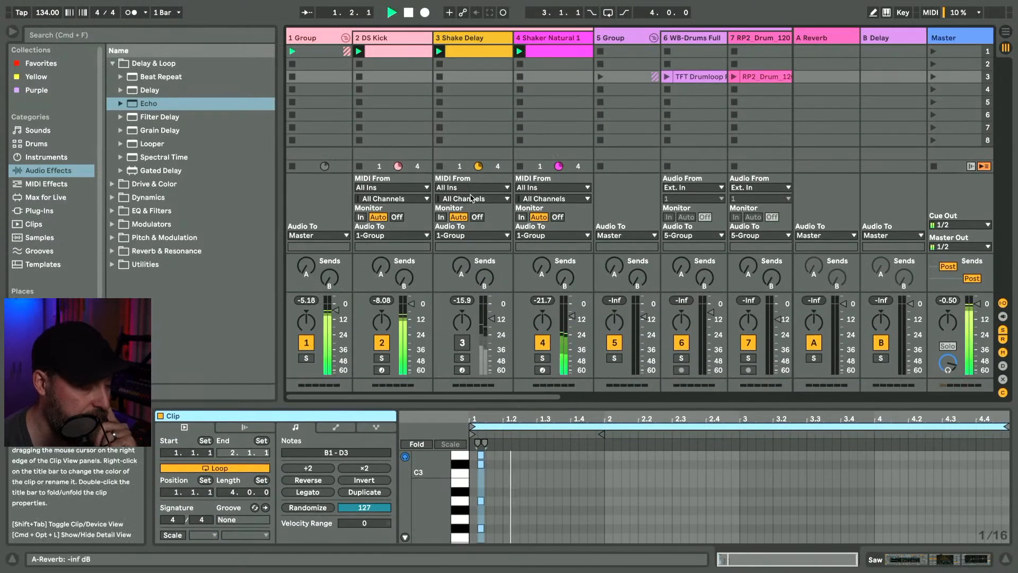
pyautogui.hscroll(3, 533, 103)
pyautogui.hscroll(5, 534, 103)
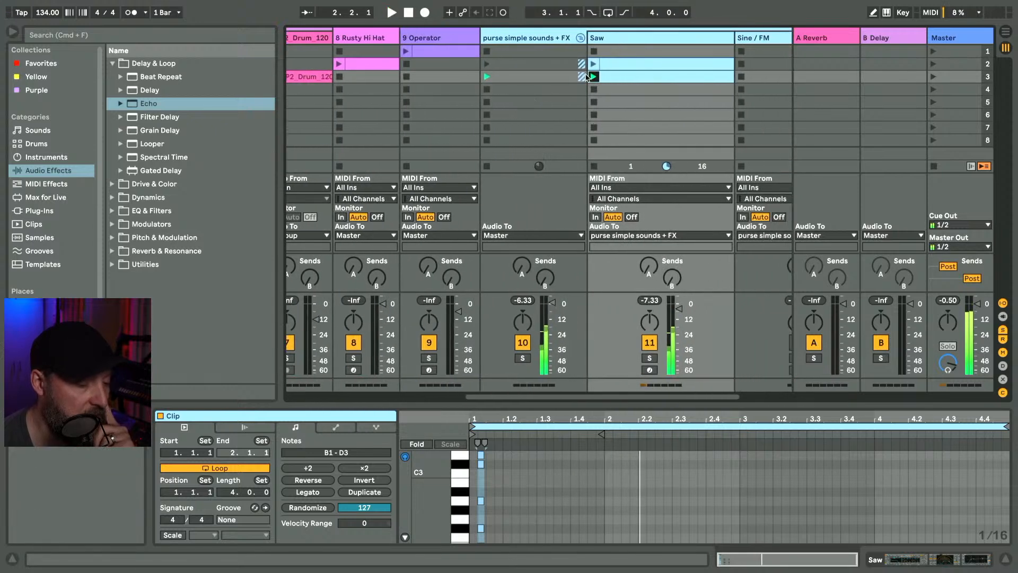
pyautogui.click(617, 38)
pyautogui.hscroll(-5, 359, 469)
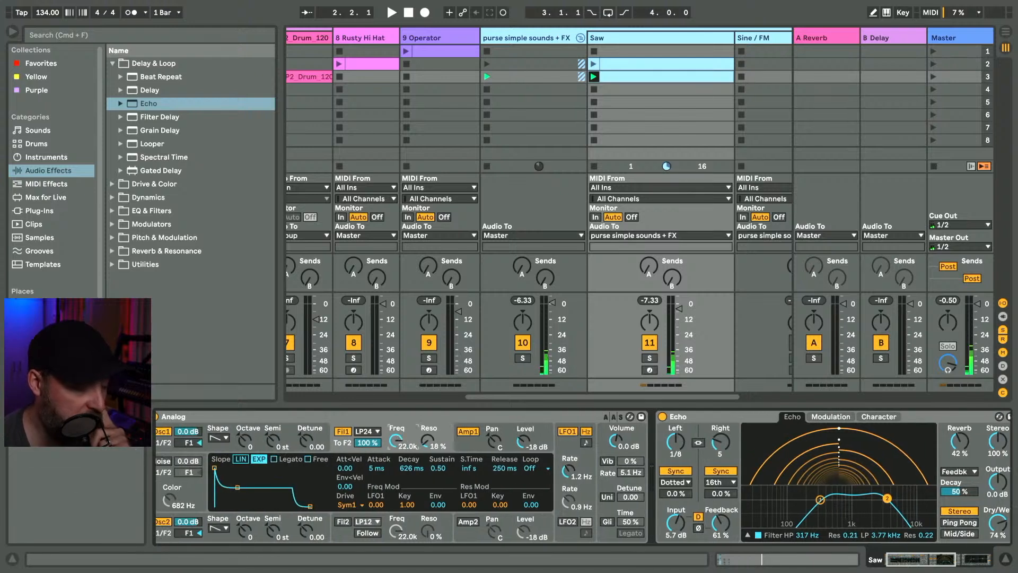
pyautogui.click(594, 64)
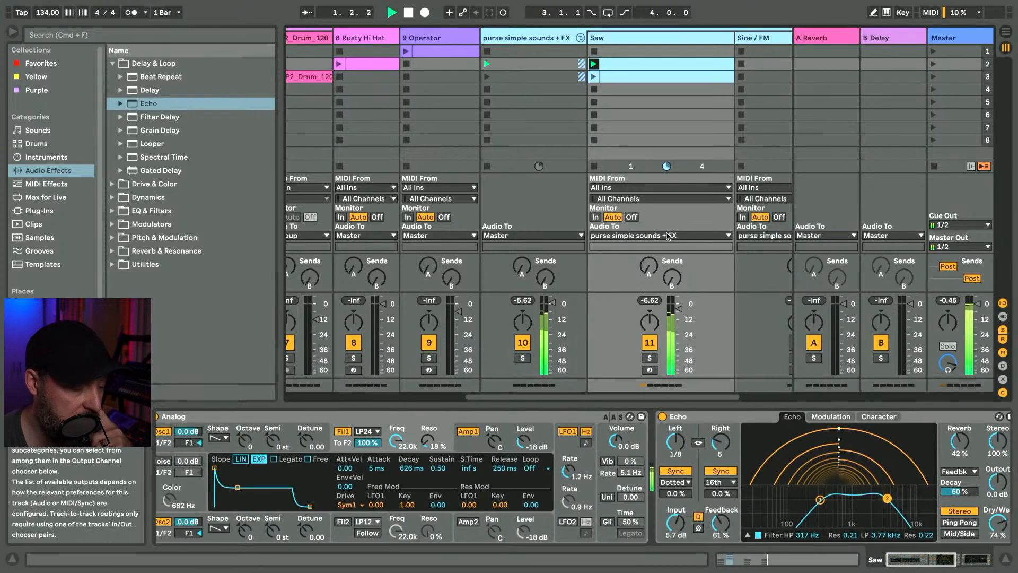
# - Set the Dry/Wet of the Saw track's Echo to 60 % and the track volume to -7.0 dB
pyautogui.moveTo(998, 523); pyautogui.dragTo(998, 533)
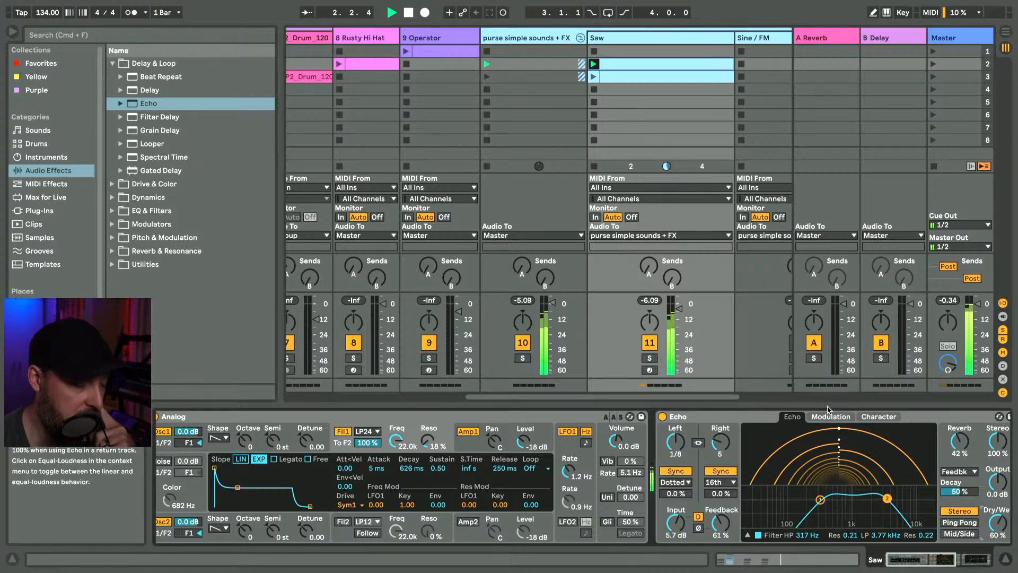
pyautogui.moveTo(679, 309); pyautogui.dragTo(679, 306)
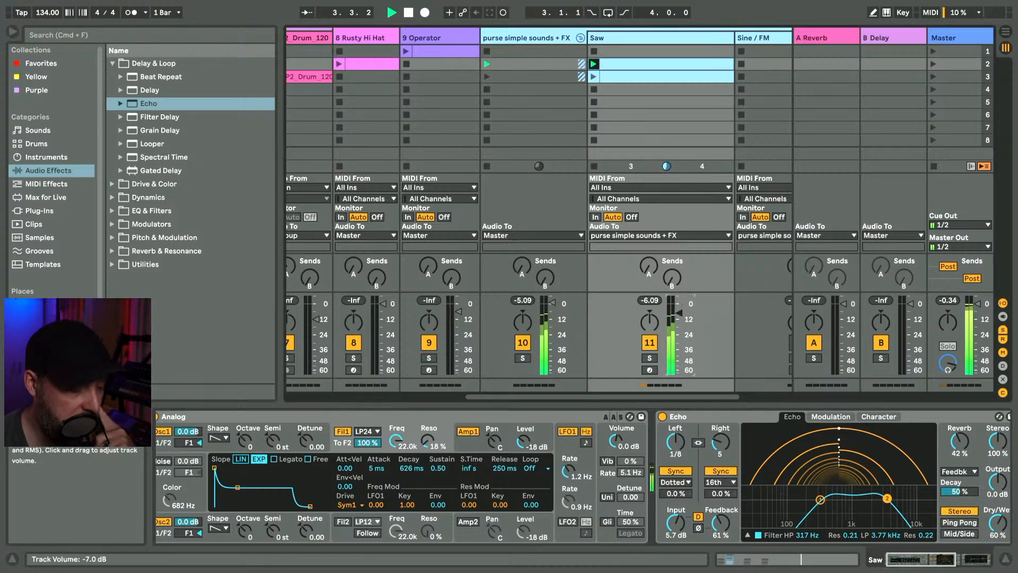
# - Launch the Operator track's clip and set that track's volume to -6.4 dB
pyautogui.click(407, 51)
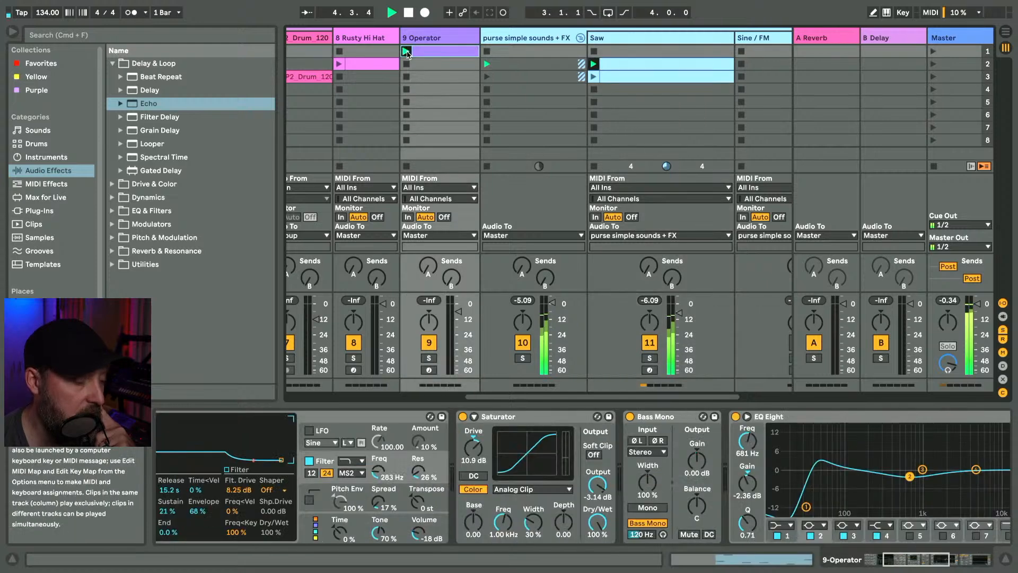
pyautogui.moveTo(460, 311); pyautogui.dragTo(461, 310)
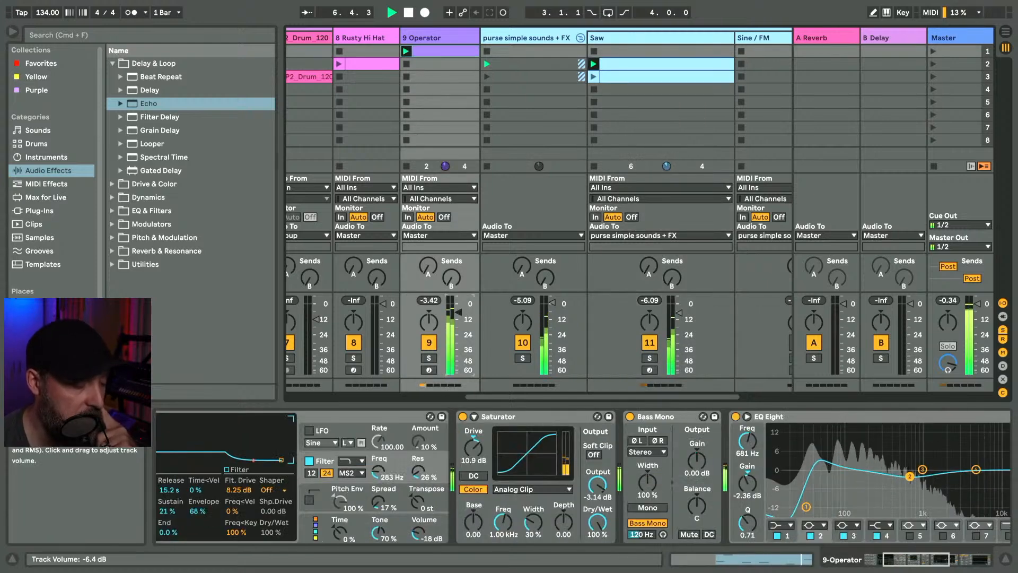
# - Bring in the Rusty Hi Hat clip and the drum loop group's third-scene clips, and stop the Shaker Natural clip
pyautogui.hscroll(-6, 399, 118)
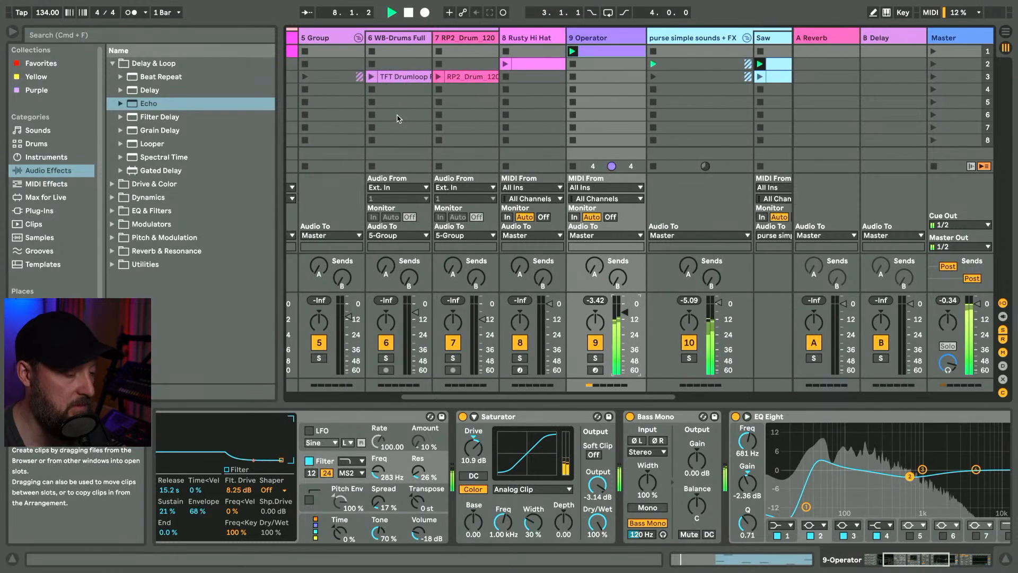
pyautogui.click(505, 64)
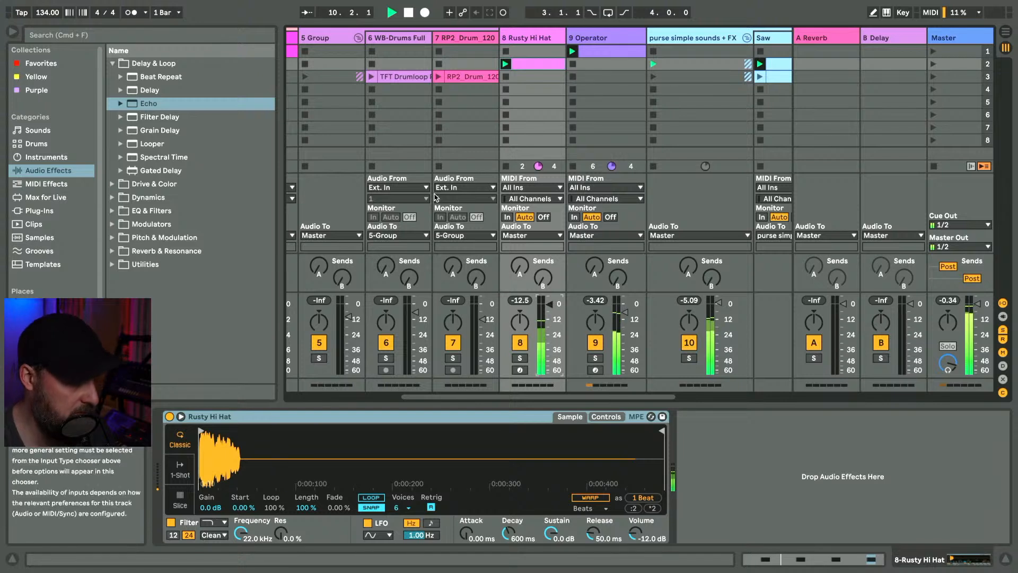
pyautogui.hscroll(-9, 512, 162)
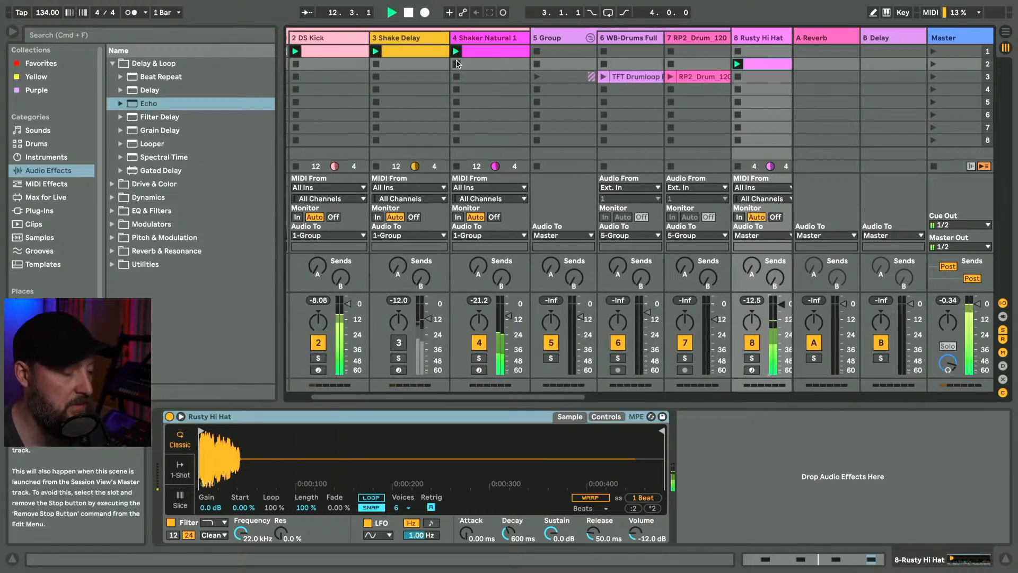
pyautogui.click(537, 76)
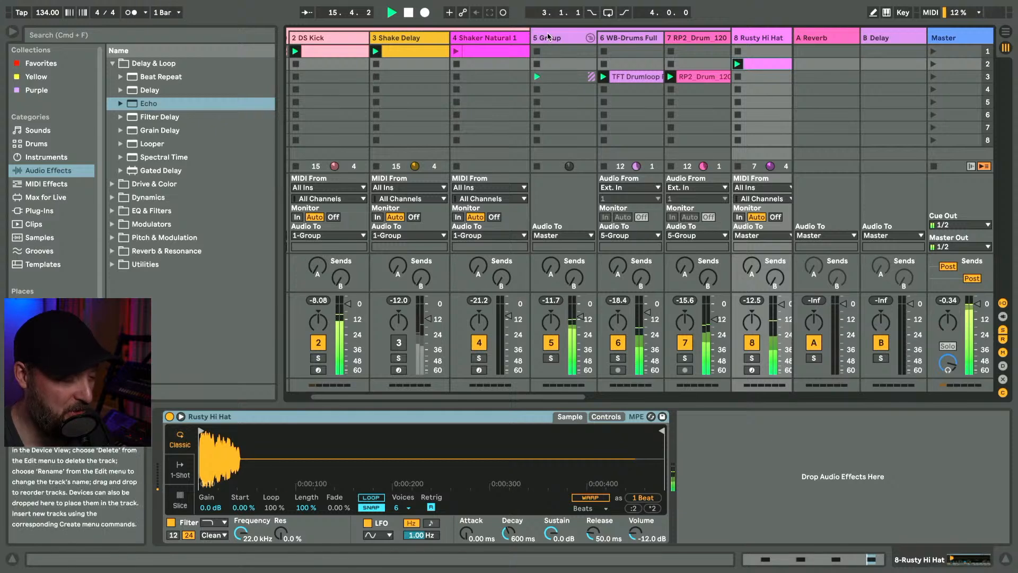
# - Add an EQ Eight after Echo on the drum loop group
pyautogui.click(552, 64)
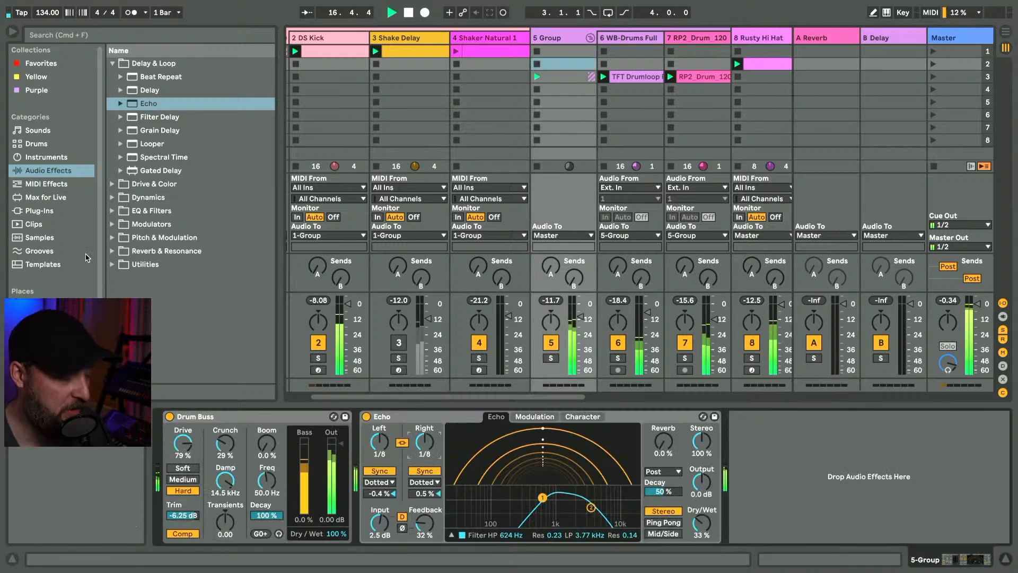
pyautogui.click(120, 212)
pyautogui.moveTo(141, 142); pyautogui.dragTo(684, 536)
# - Make EQ Eight's first band a low cut at 34.4 Hz with Q 0.93, and move the device ahead of Drum Buss
pyautogui.click(715, 525)
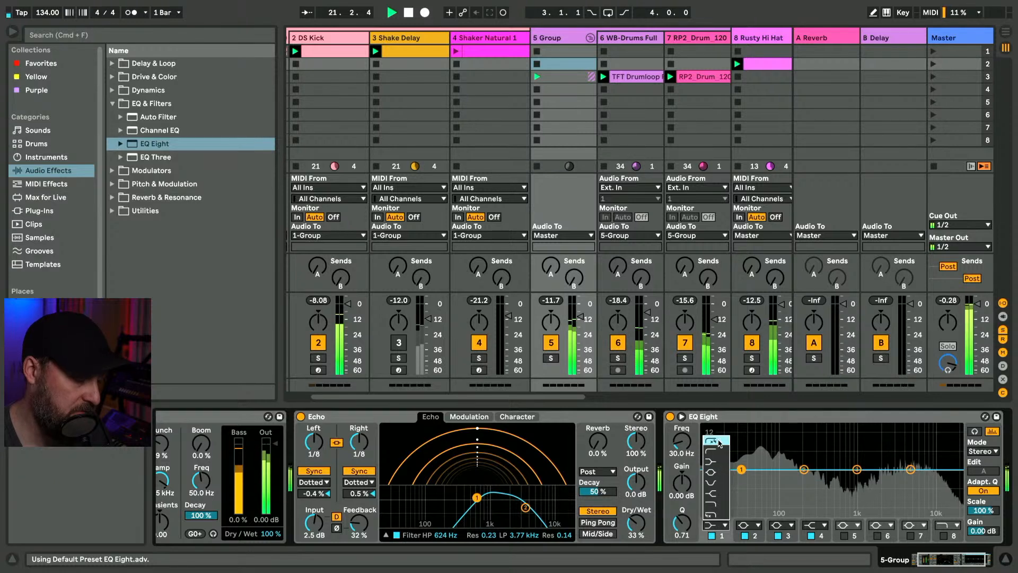
pyautogui.click(711, 441)
pyautogui.moveTo(741, 470)
pyautogui.mouseDown()
pyautogui.moveTo(881, 463)
pyautogui.moveTo(746, 476)
pyautogui.mouseUp()
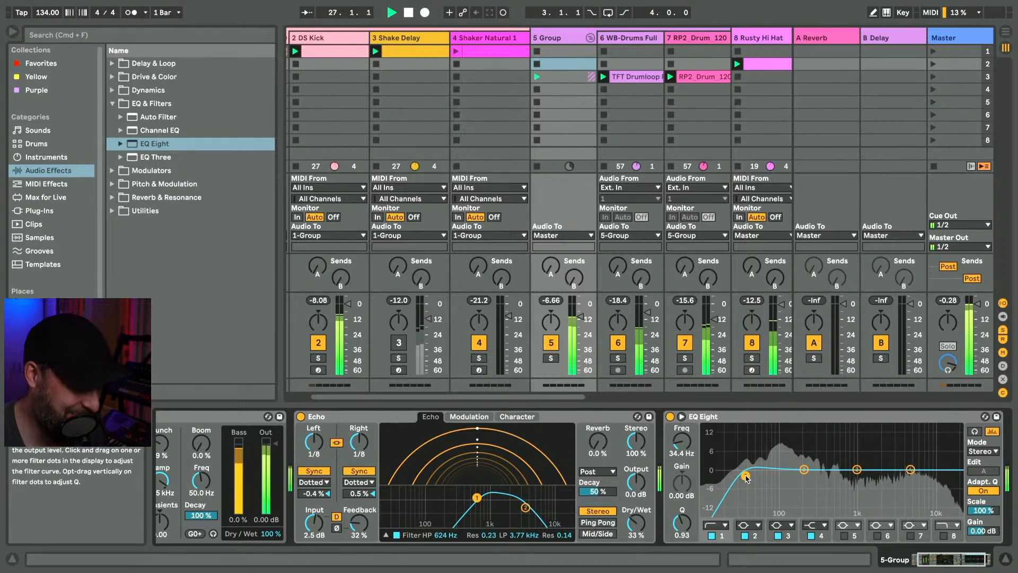
pyautogui.moveTo(820, 417); pyautogui.dragTo(165, 416)
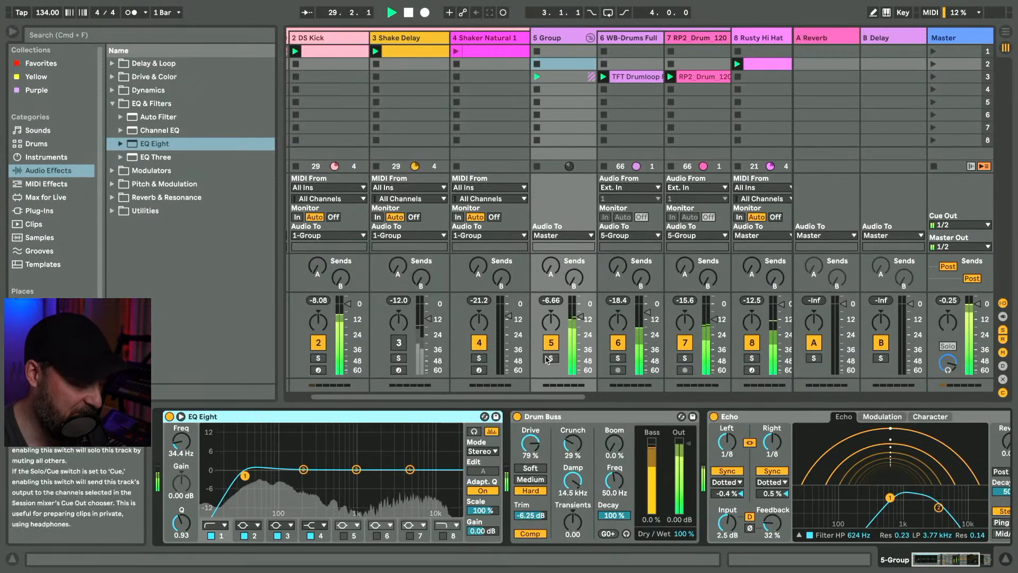
# - Solo the drum loop group to set EQ Eight's low cut to 38.3 Hz, Q 0.89, unsolo it, and enable band 8 as a 1.11 kHz high cut
pyautogui.click(548, 360)
pyautogui.moveTo(245, 476); pyautogui.dragTo(293, 470)
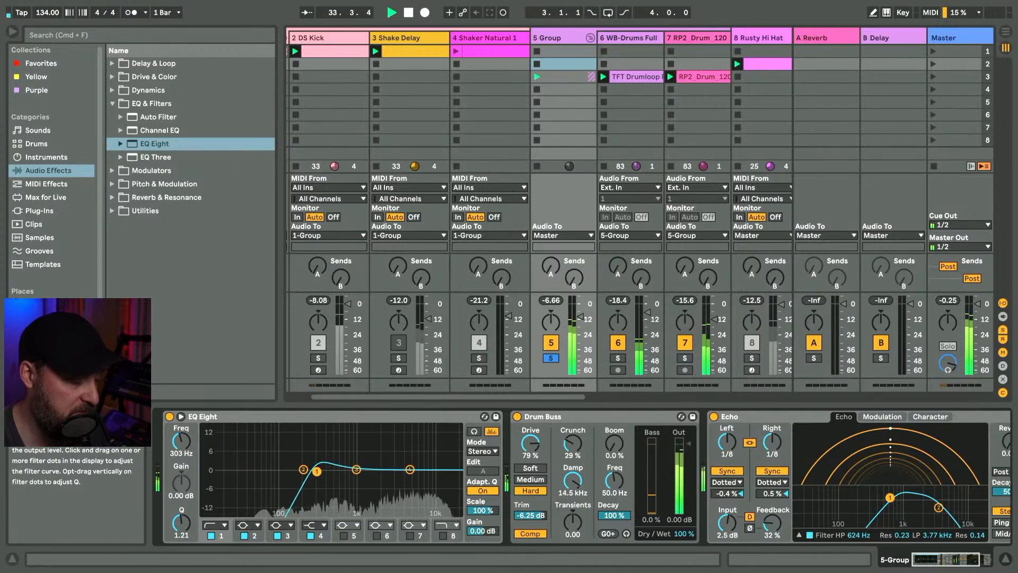
pyautogui.moveTo(284, 471); pyautogui.dragTo(269, 472)
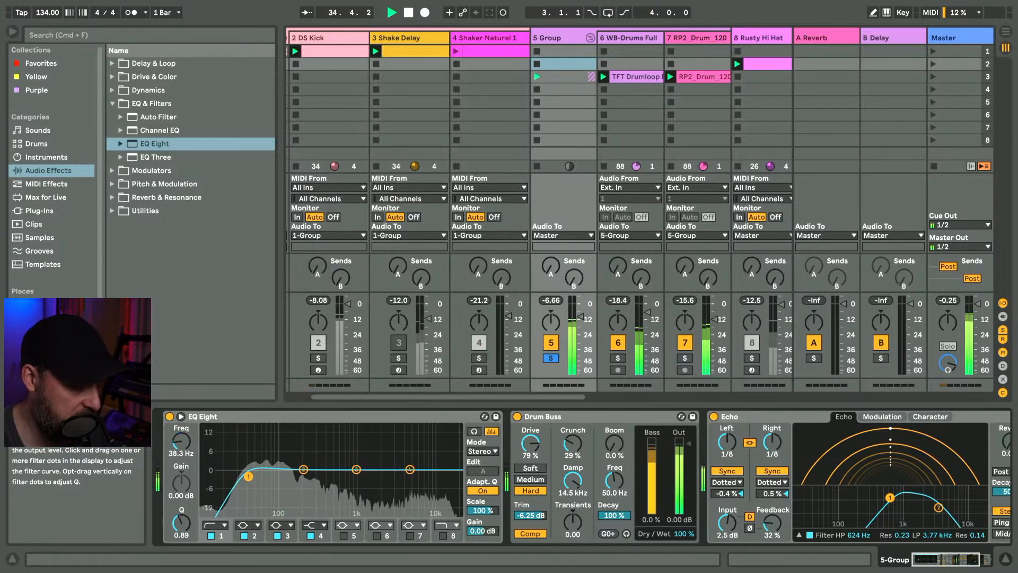
pyautogui.click(550, 358)
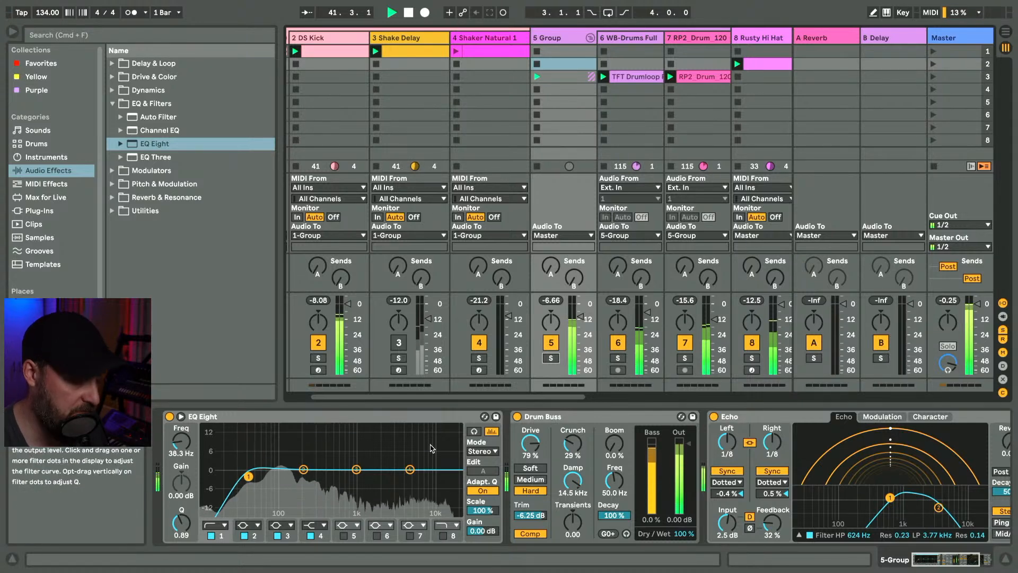
pyautogui.click(443, 536)
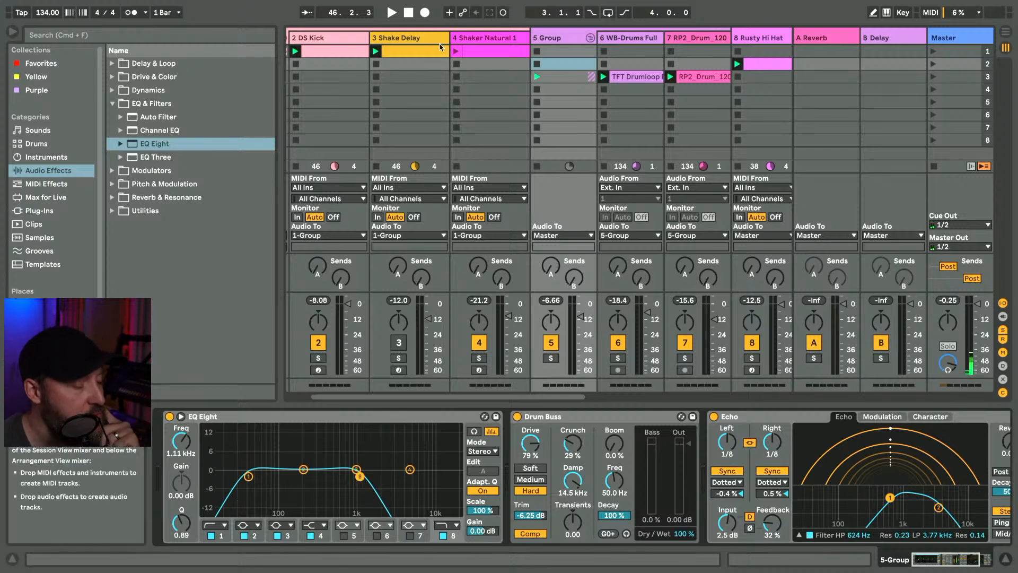
# - Collapse the purse simple sounds + FX group and insert a new MIDI track after the Operator track
pyautogui.hscroll(-2, 439, 53)
pyautogui.hscroll(6, 467, 77)
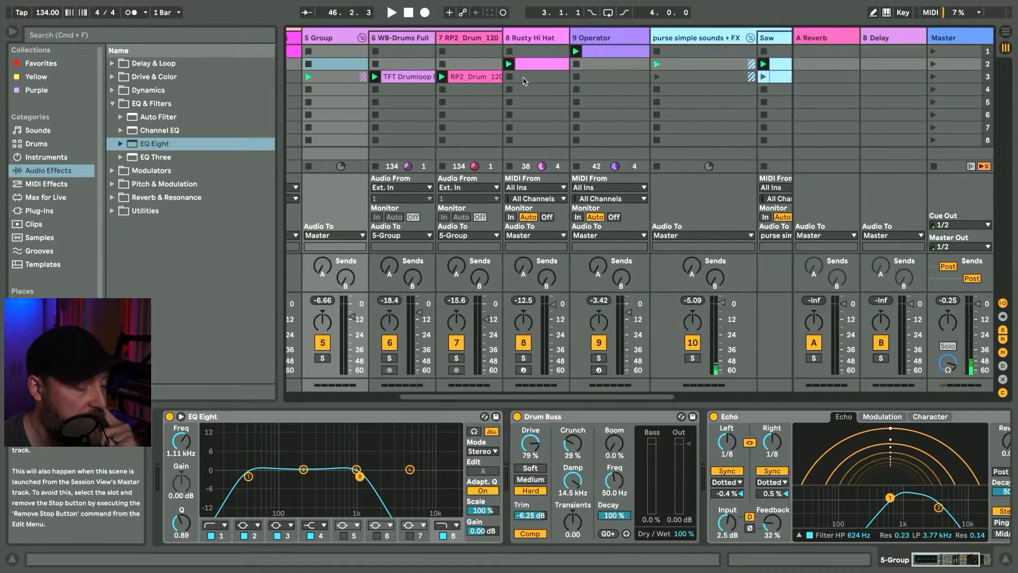
pyautogui.hscroll(4, 570, 75)
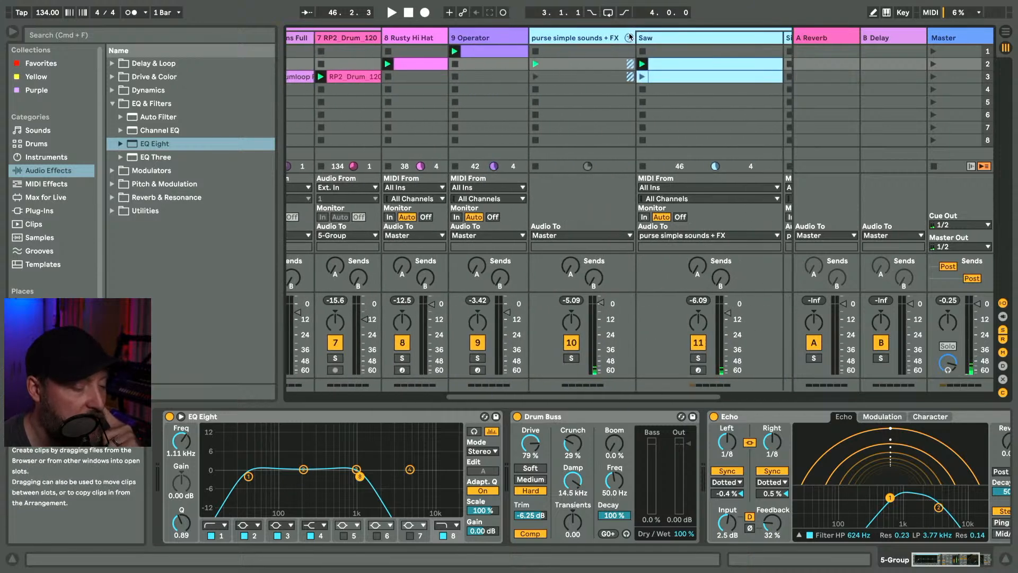
pyautogui.hscroll(3, 552, 100)
pyautogui.click(547, 38)
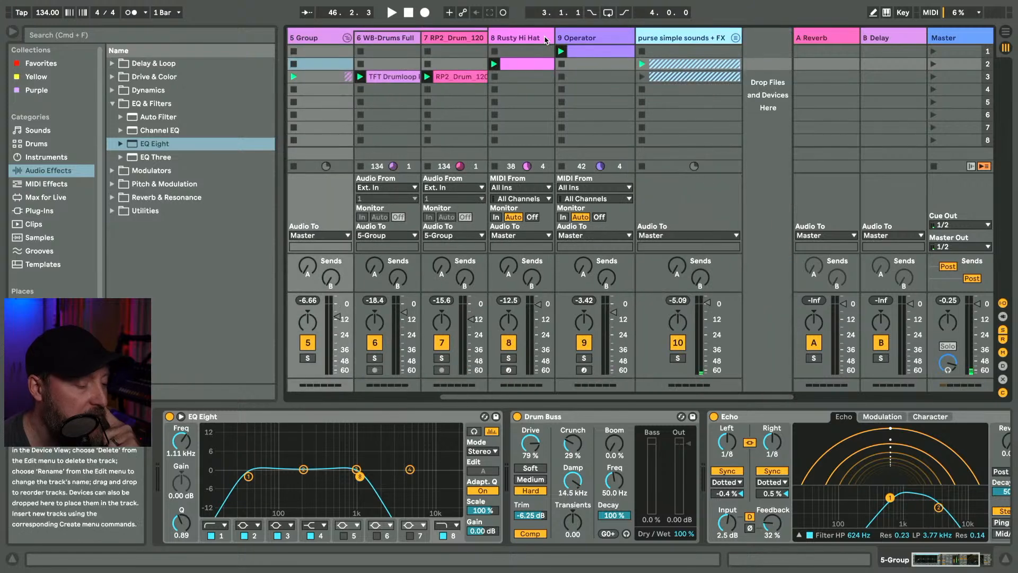
pyautogui.click(613, 40)
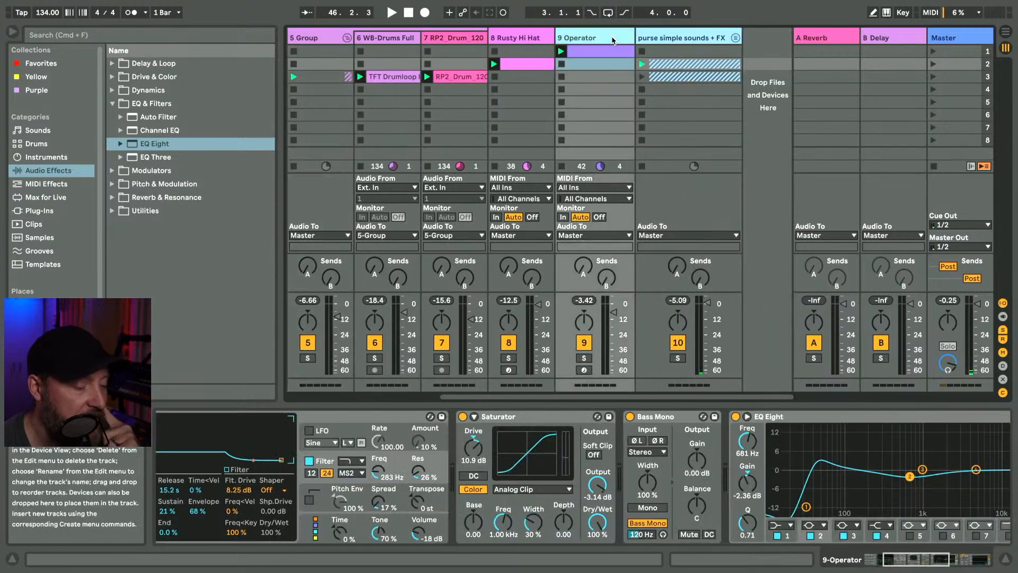
pyautogui.rightClick(613, 39)
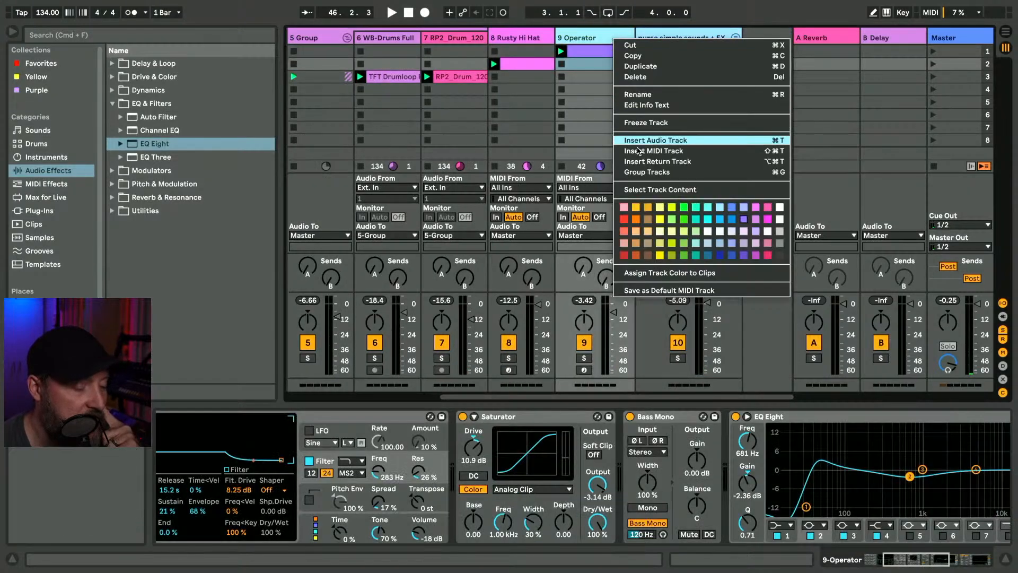
pyautogui.click(631, 151)
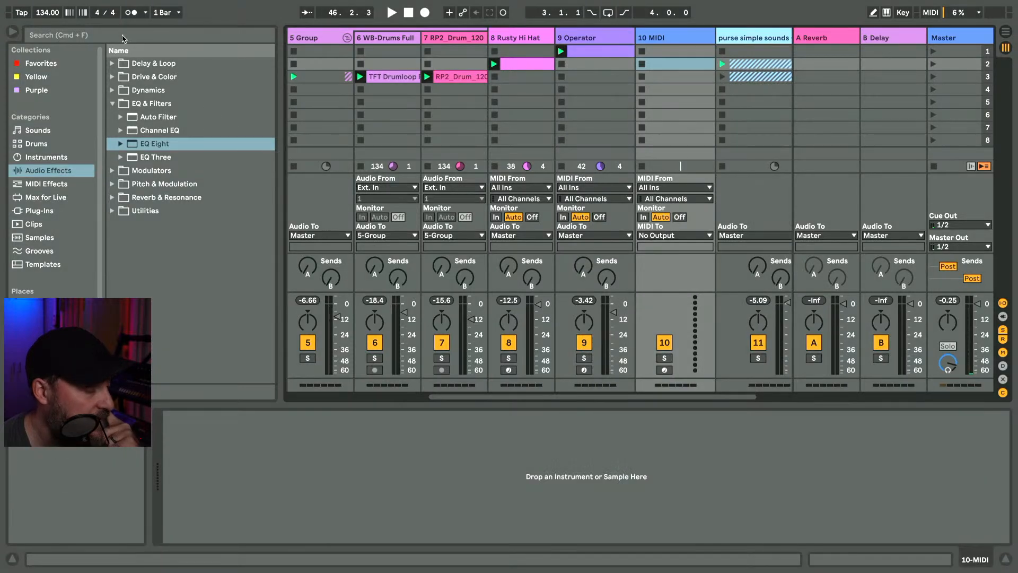
# - Search the browser for "string" and limit the results to instruments
pyautogui.click(123, 36)
pyautogui.write('s')
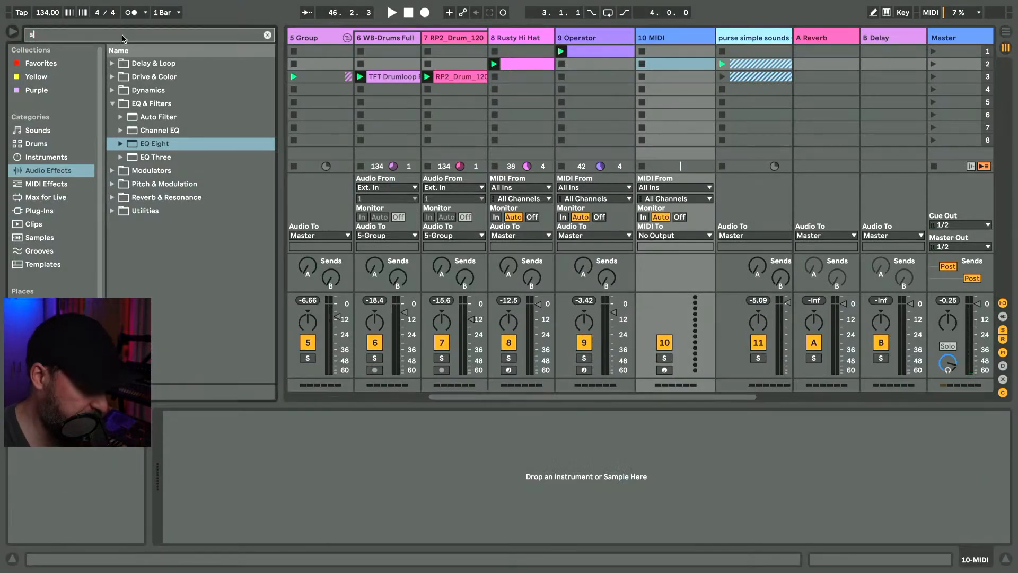
pyautogui.write('tring')
pyautogui.click(47, 156)
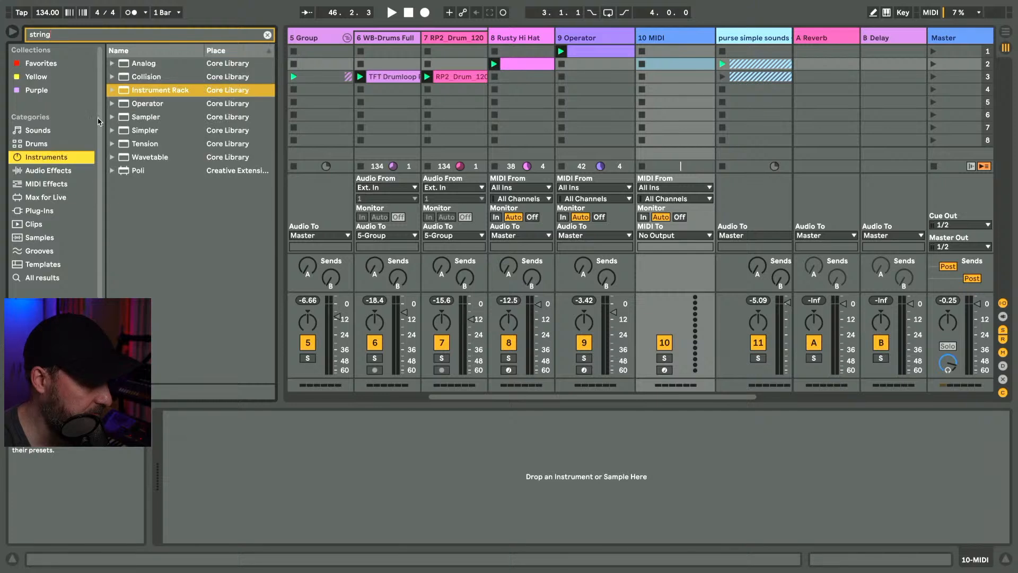
# - Browse Simpler's string results and audition both presets in its Strings folder
pyautogui.click(133, 120)
pyautogui.press('Down')
pyautogui.press('Right')
pyautogui.press('Down')
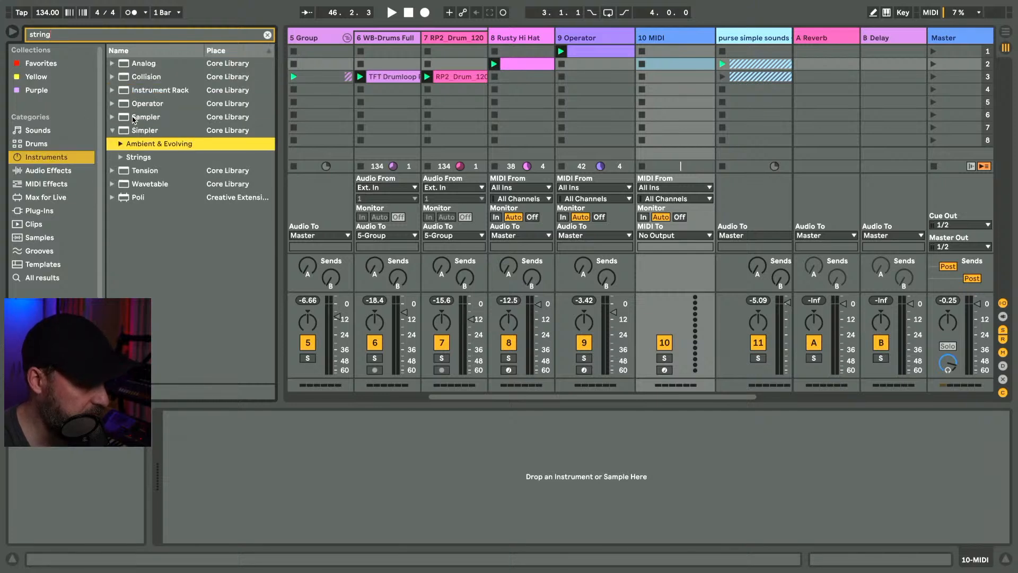
pyautogui.press('Right')
pyautogui.press('Down')
pyautogui.press('Left')
pyautogui.press('Left')
pyautogui.press('Down')
pyautogui.press('Right')
pyautogui.press('Down')
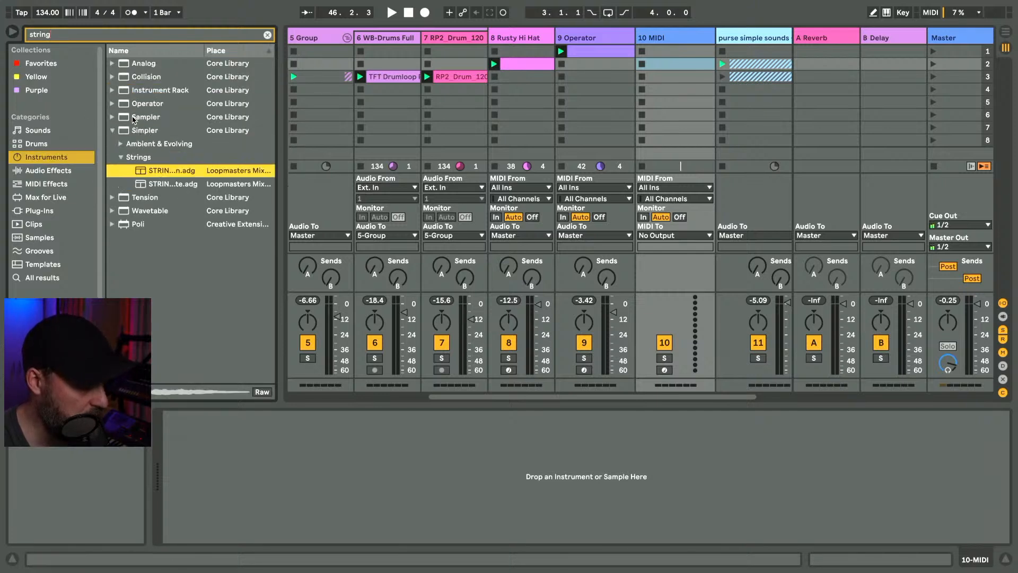
pyautogui.press('Down')
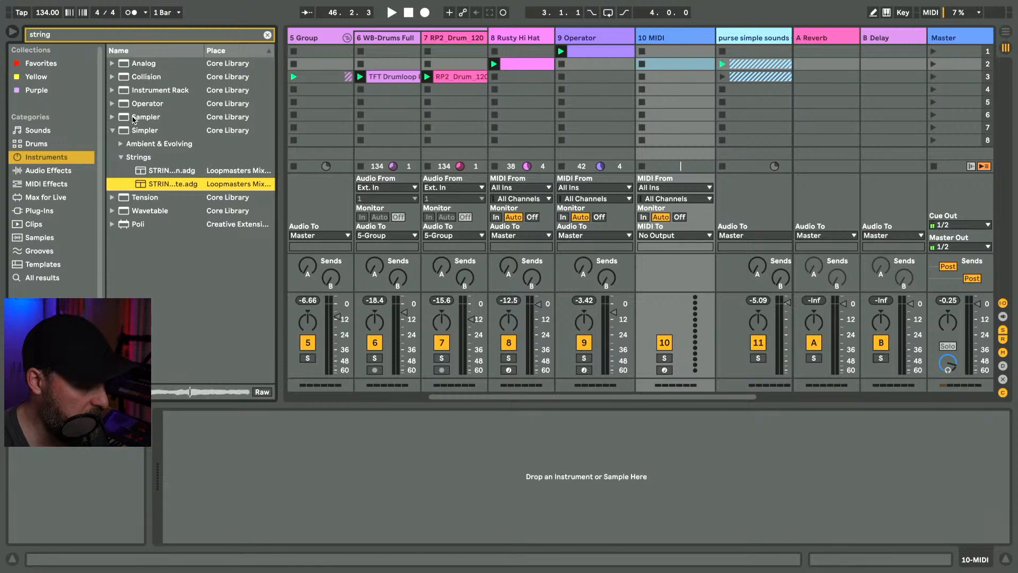
# - Audition the AI Strings preset in Wavetable's Pad folder
pyautogui.press('Left')
pyautogui.press('Left')
pyautogui.press('Left')
pyautogui.press('Down')
pyautogui.press('Down')
pyautogui.press('Right')
pyautogui.press('Down')
pyautogui.press('Right')
pyautogui.press('Down')
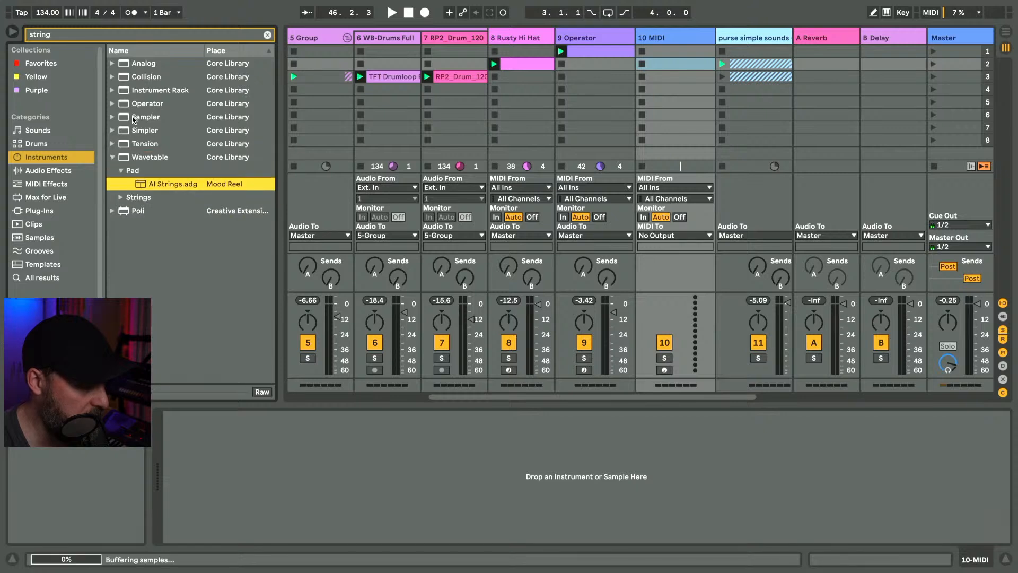
# - Audition the presets in Wavetable's Strings folder one after another
pyautogui.press('Left')
pyautogui.press('Left')
pyautogui.press('Down')
pyautogui.press('Right')
pyautogui.press('Down')
pyautogui.press('Down')
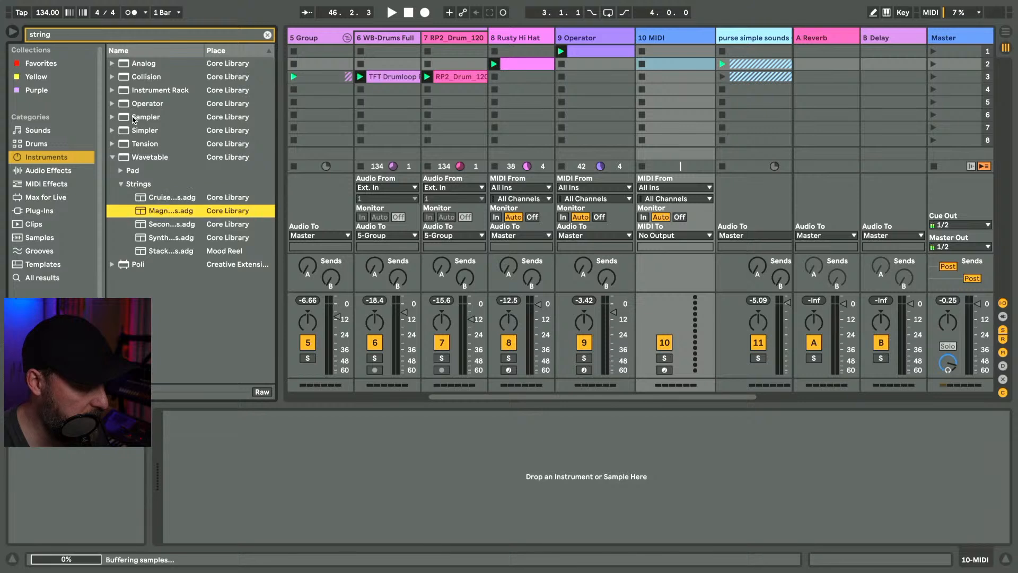
pyautogui.press('Down')
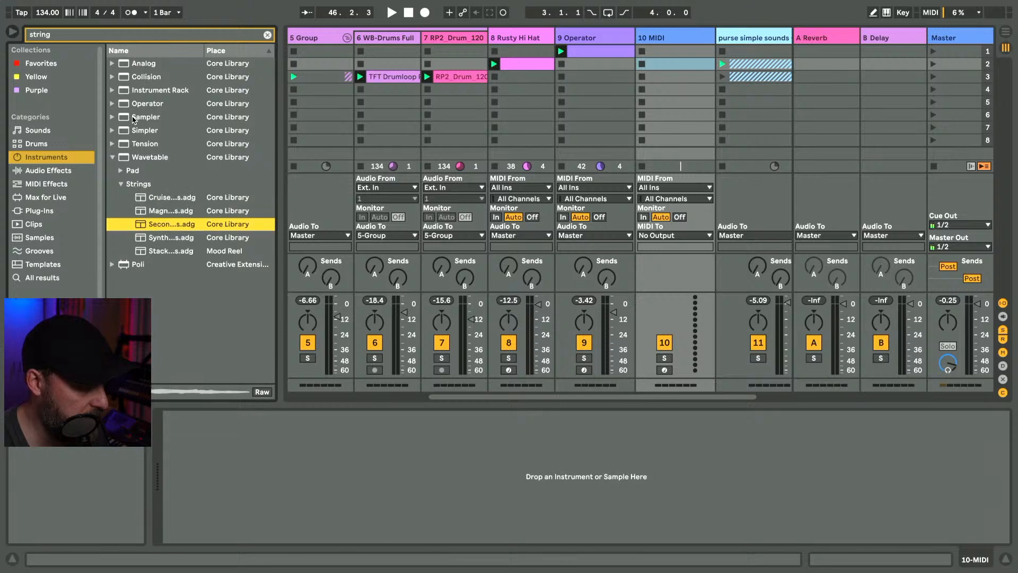
pyautogui.press('Down')
pyautogui.press('Down')
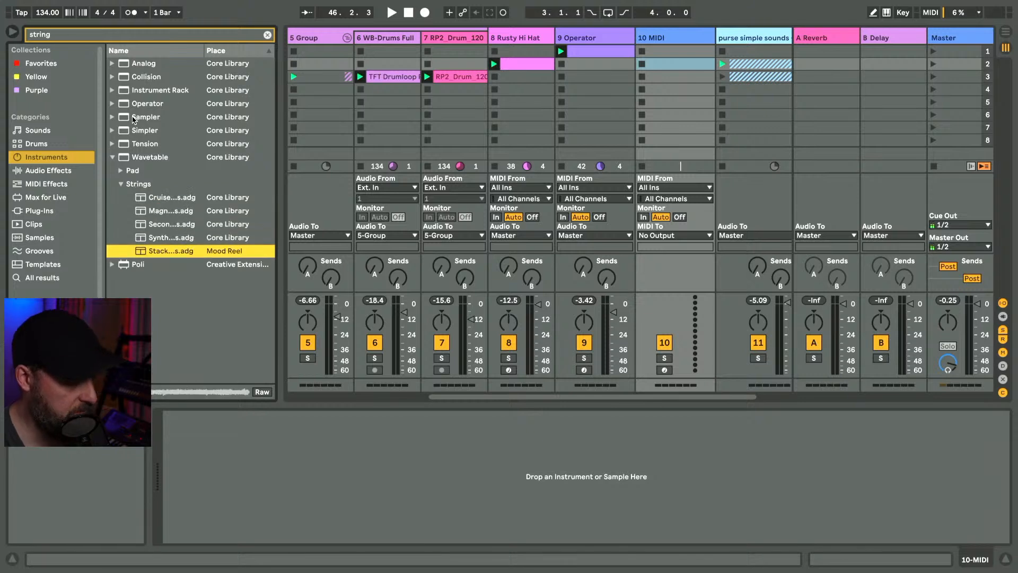
# - Check the string preset in Poli's Pad folder
pyautogui.press('Down')
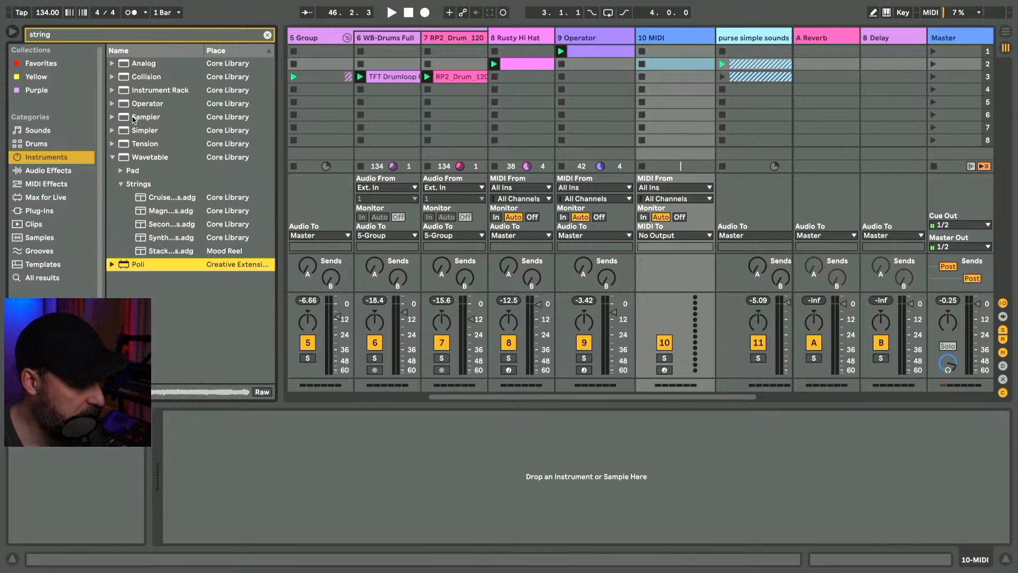
pyautogui.press('Right')
pyautogui.press('Down')
pyautogui.press('Right')
pyautogui.press('Down')
pyautogui.press('Up')
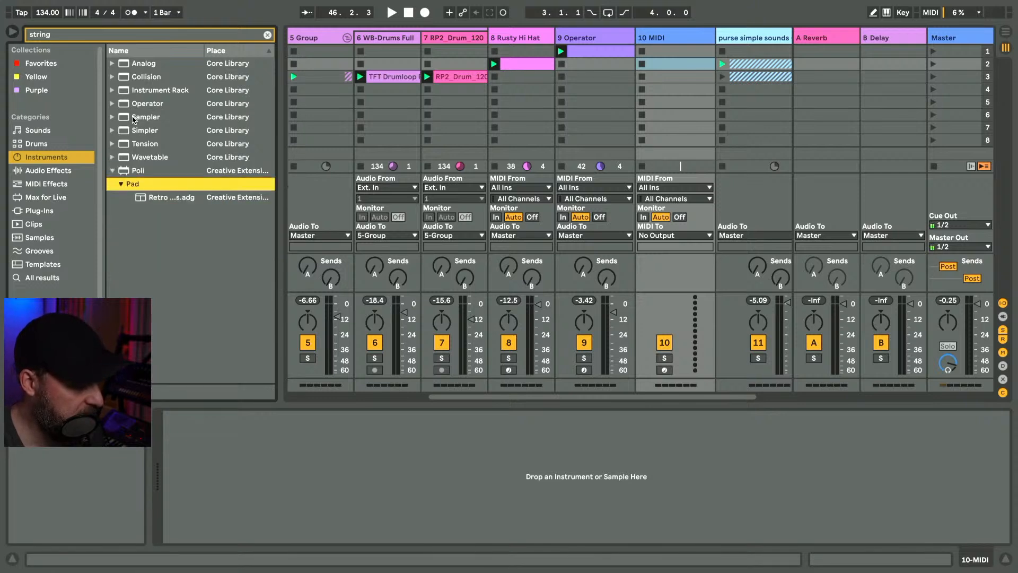
pyautogui.press('Up')
pyautogui.press('Up')
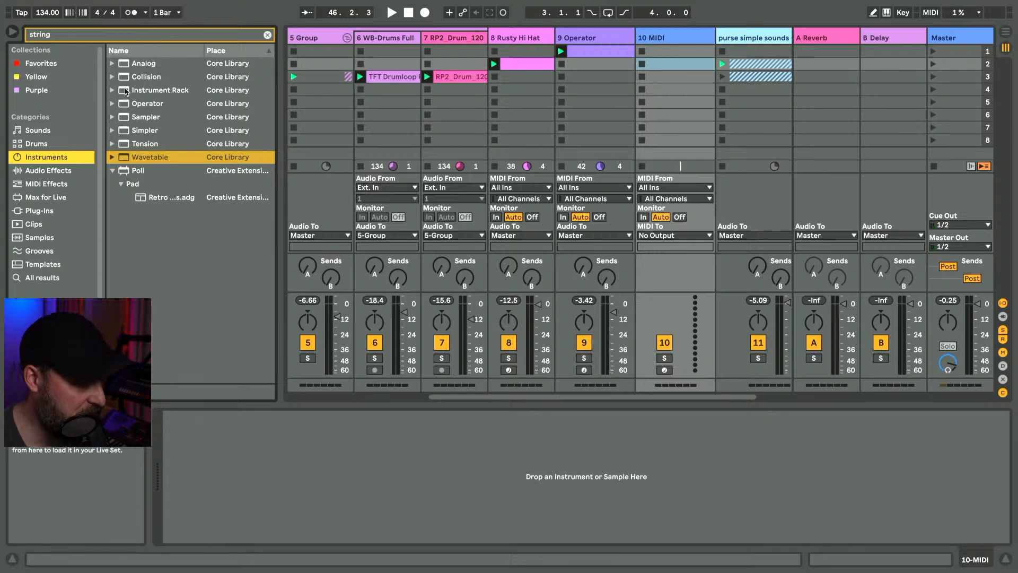
# - Clear the browser search and load the Analog instrument onto the new MIDI track
pyautogui.click(141, 64)
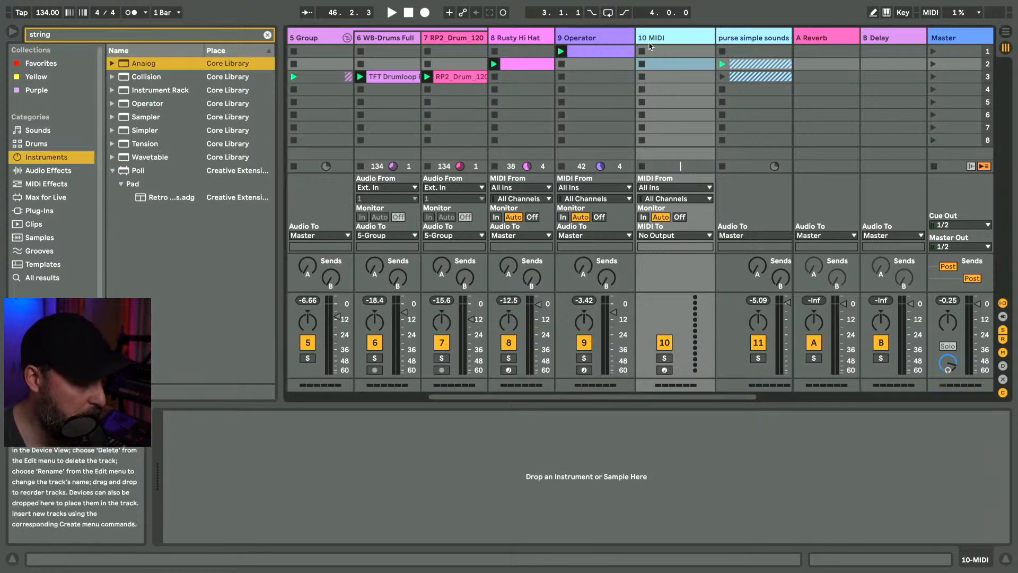
pyautogui.click(267, 35)
pyautogui.doubleClick(123, 78)
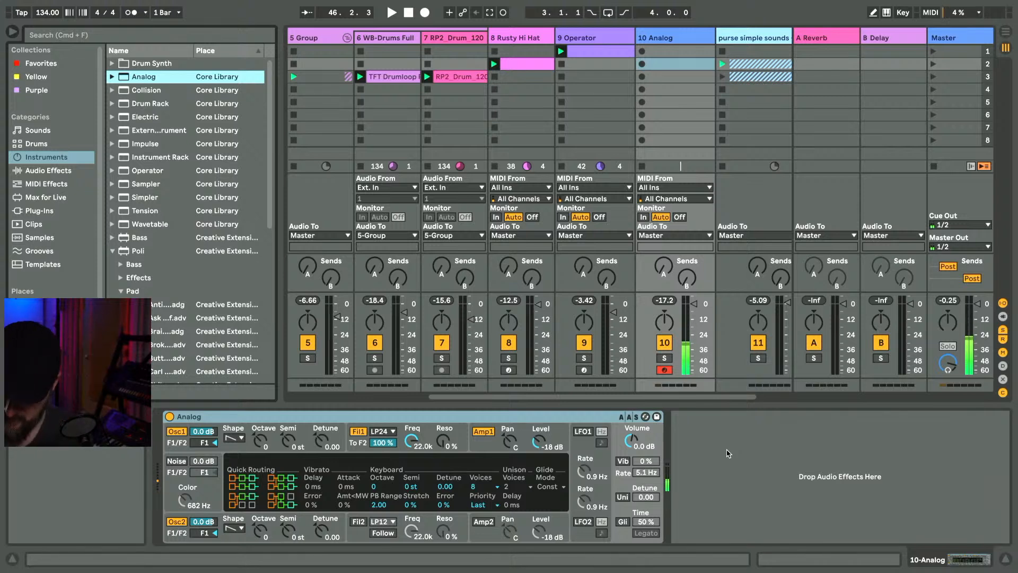
# - Detune Analog's Osc1 to 0.02 and Osc2 to -0.06, and set Osc1's shape to Rectangle
pyautogui.click(324, 439)
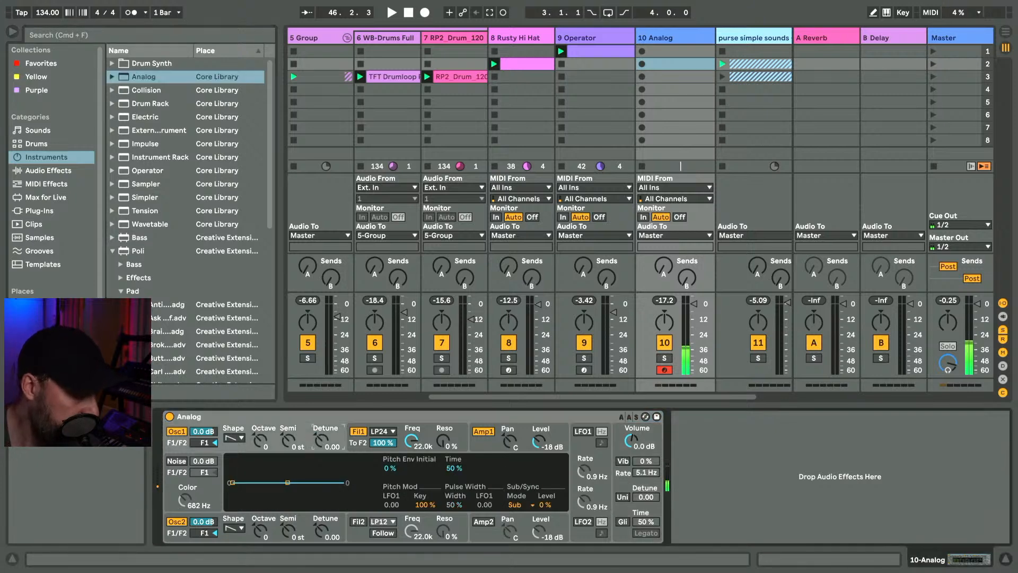
pyautogui.moveTo(334, 524); pyautogui.dragTo(334, 526)
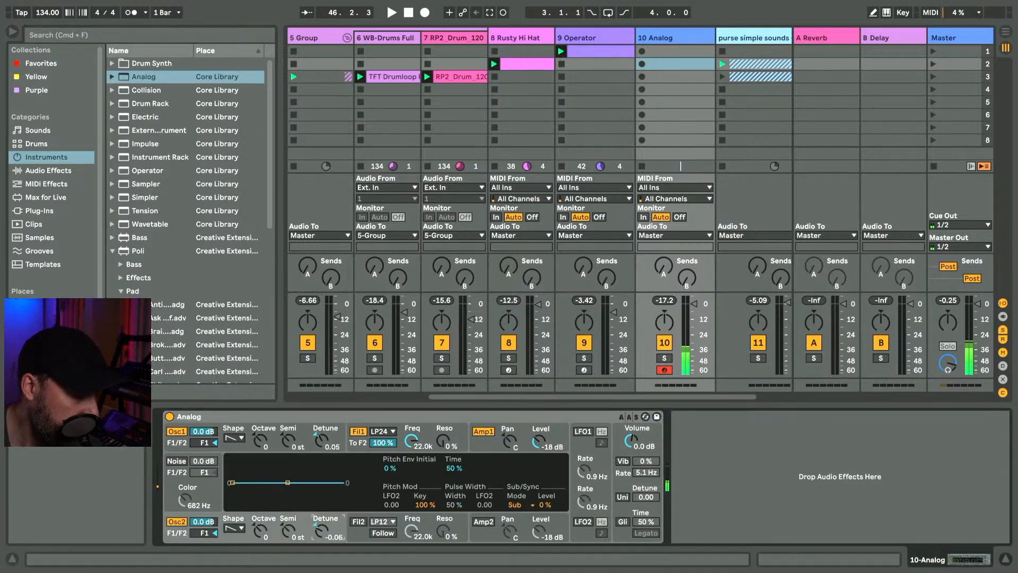
pyautogui.moveTo(320, 451); pyautogui.dragTo(320, 452)
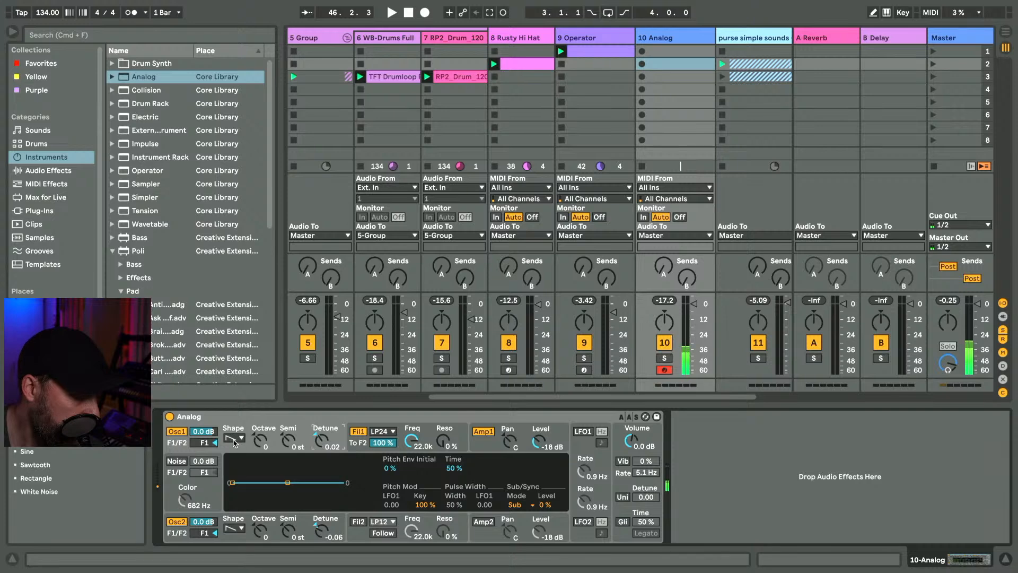
pyautogui.click(234, 441)
pyautogui.click(235, 468)
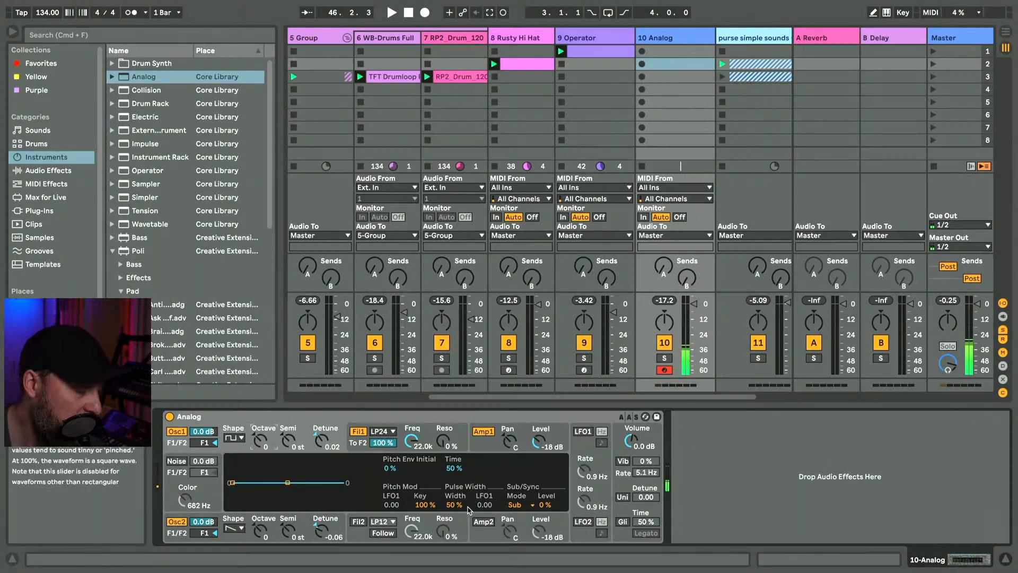
# - Enable LFO1 at a rate of 0.6 Hz and set its modulation of Osc1's pulse width to 0.88
pyautogui.click(591, 449)
pyautogui.click(582, 432)
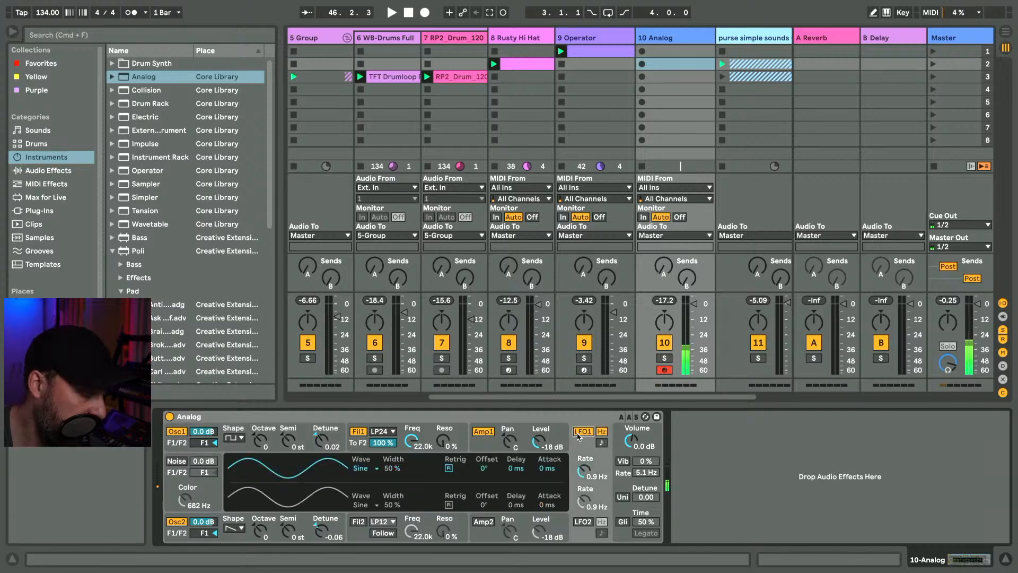
pyautogui.moveTo(587, 467); pyautogui.dragTo(587, 474)
pyautogui.click(304, 445)
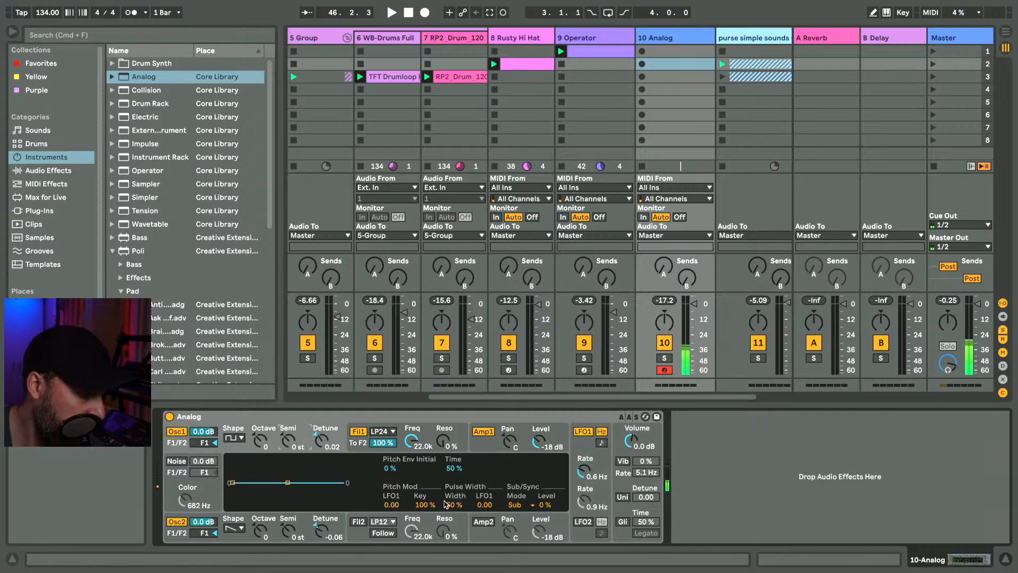
pyautogui.moveTo(485, 505); pyautogui.dragTo(484, 502)
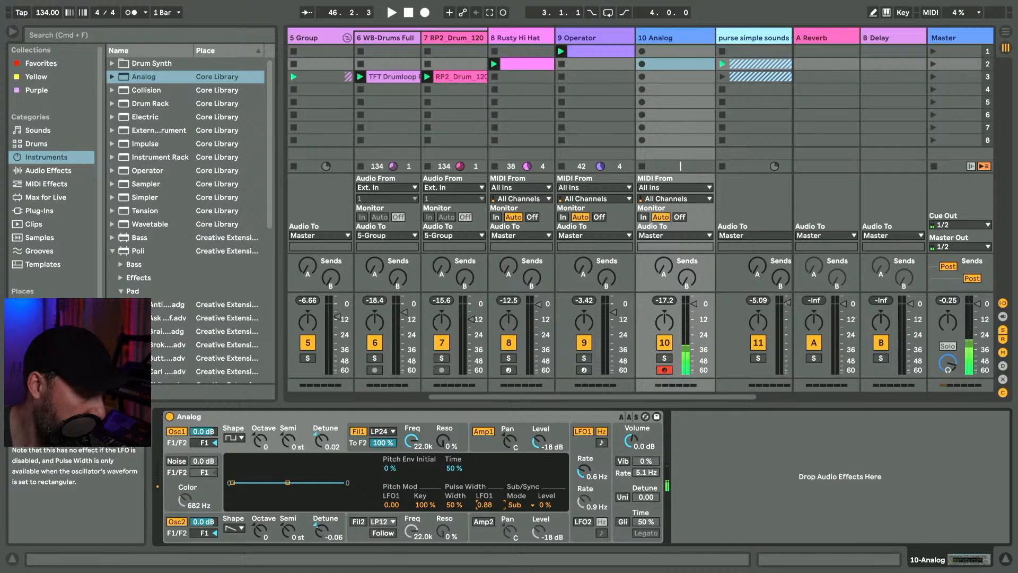
# - Enable unison with a detune of 25.78, and set filter 1 to 1.8 kHz with 11% resonance
pyautogui.click(619, 498)
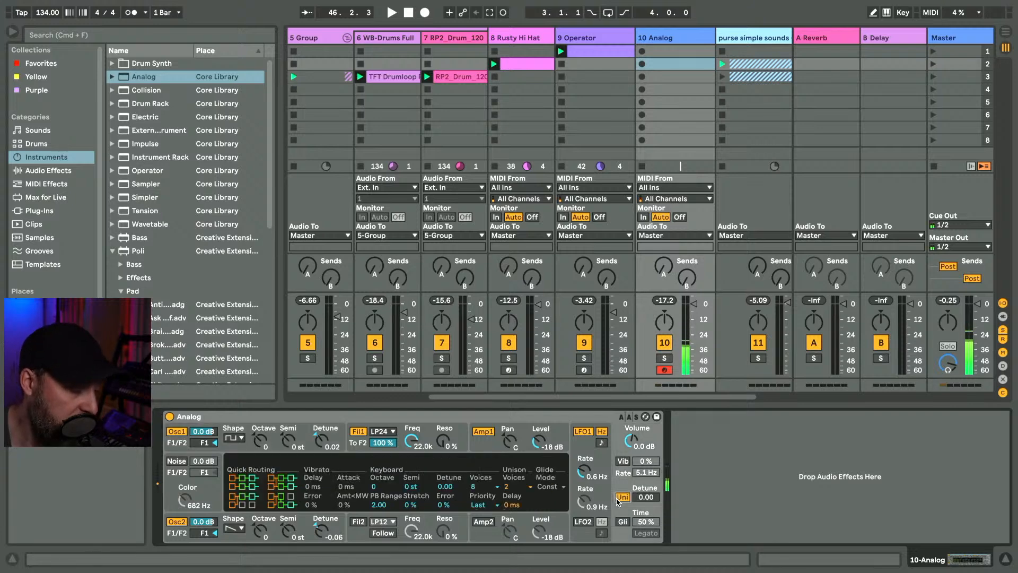
pyautogui.moveTo(646, 497); pyautogui.dragTo(646, 483)
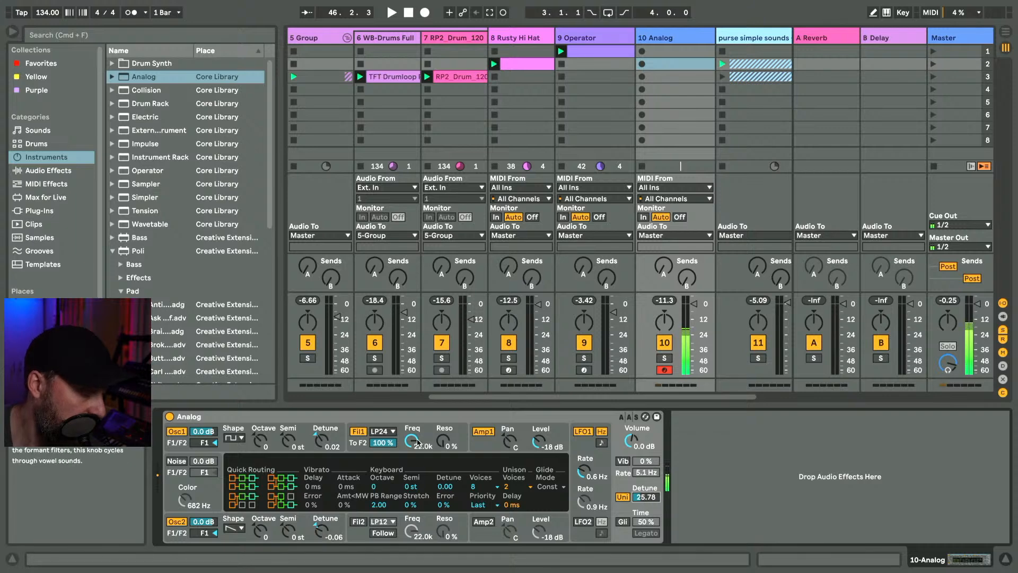
pyautogui.moveTo(411, 440); pyautogui.dragTo(411, 456)
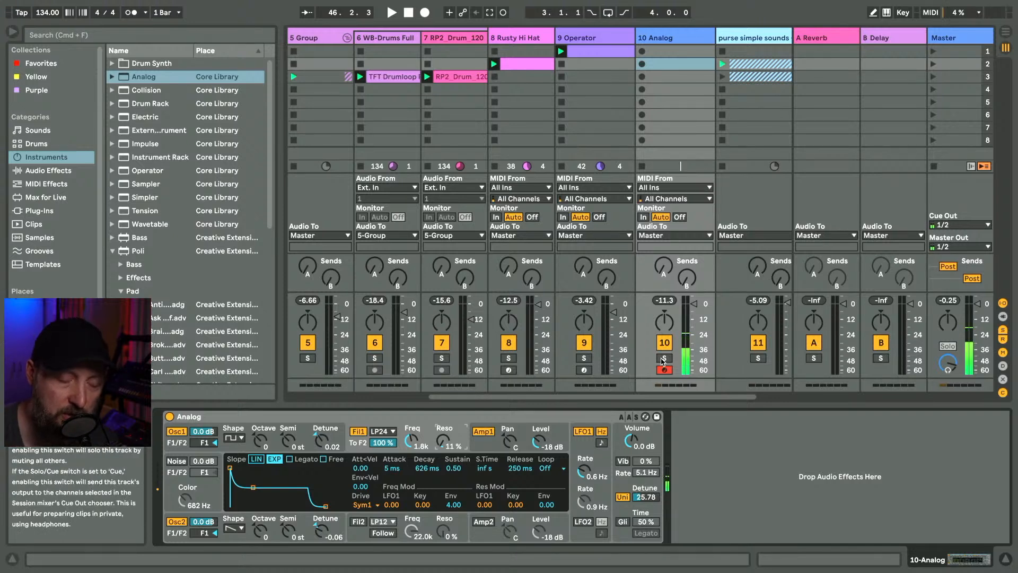
# - Set the attack of Analog's Amp1 envelope to 1.11 s and its release to 8.07 s
pyautogui.click(484, 445)
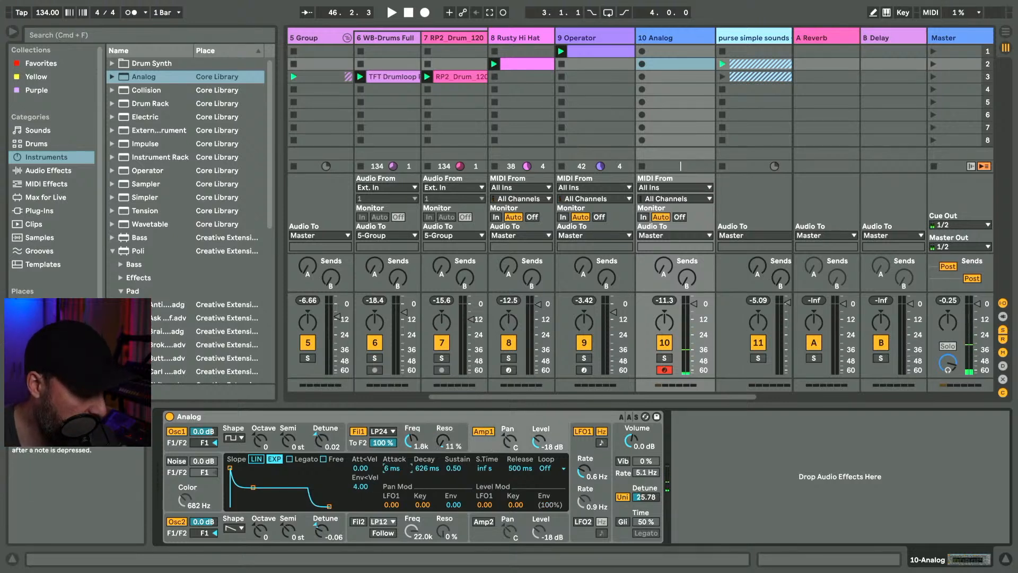
pyautogui.moveTo(392, 468); pyautogui.dragTo(392, 428)
pyautogui.moveTo(518, 469); pyautogui.dragTo(518, 444)
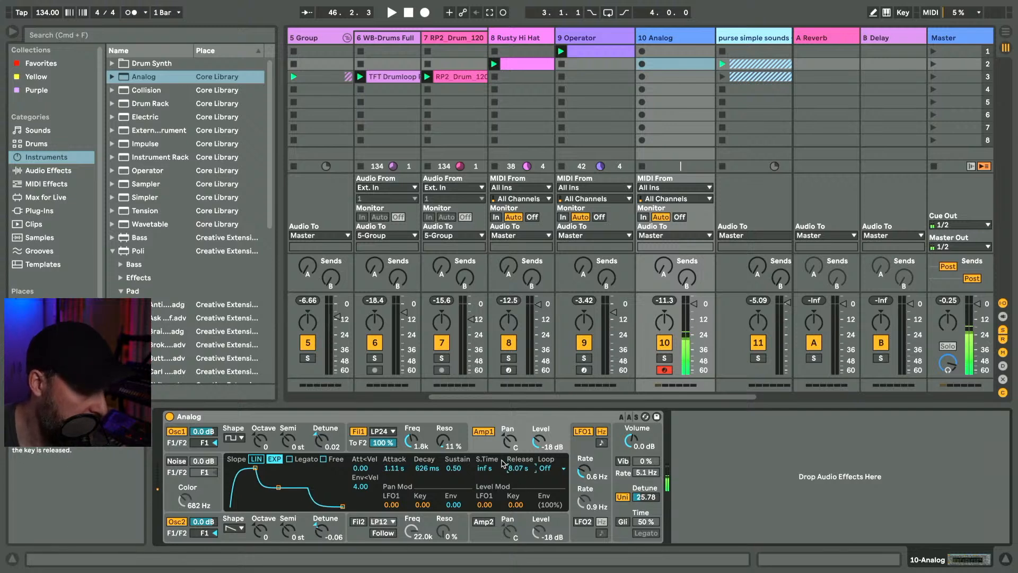
# - Set Analog's filter 1 envelope to 43 ms attack, 15.0 s decay and 5.56 s release
pyautogui.click(460, 437)
pyautogui.moveTo(426, 470); pyautogui.dragTo(400, 454)
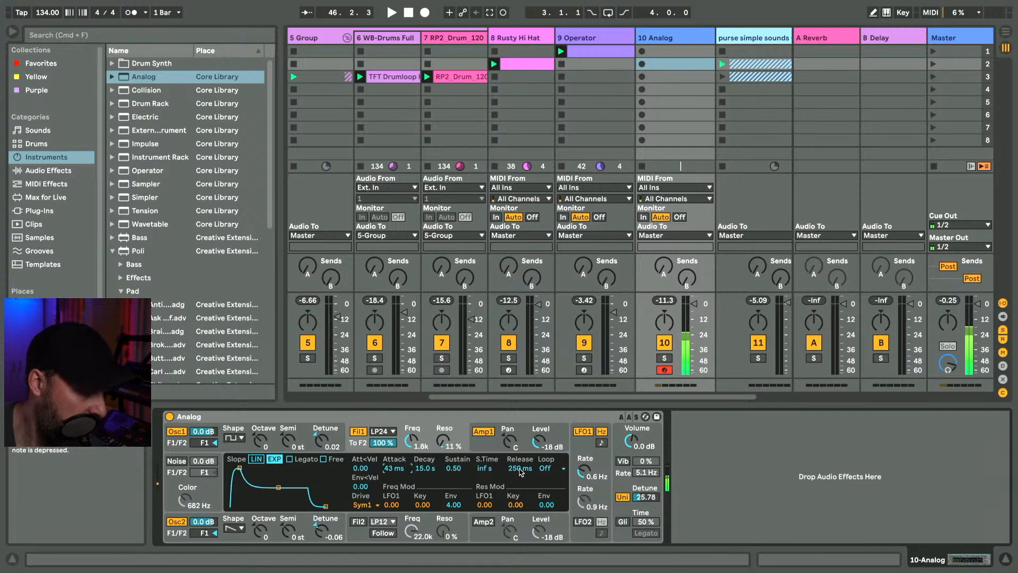
pyautogui.moveTo(521, 469); pyautogui.dragTo(520, 451)
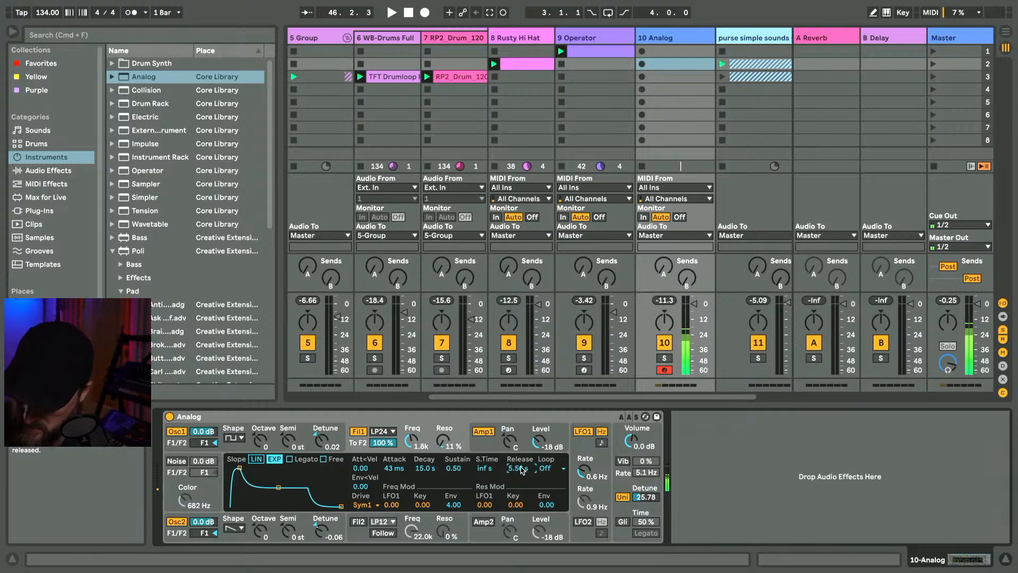
# - Play the set to audition the Analog sound, stop the Operator track's clip, and halt playback
pyautogui.press('space')
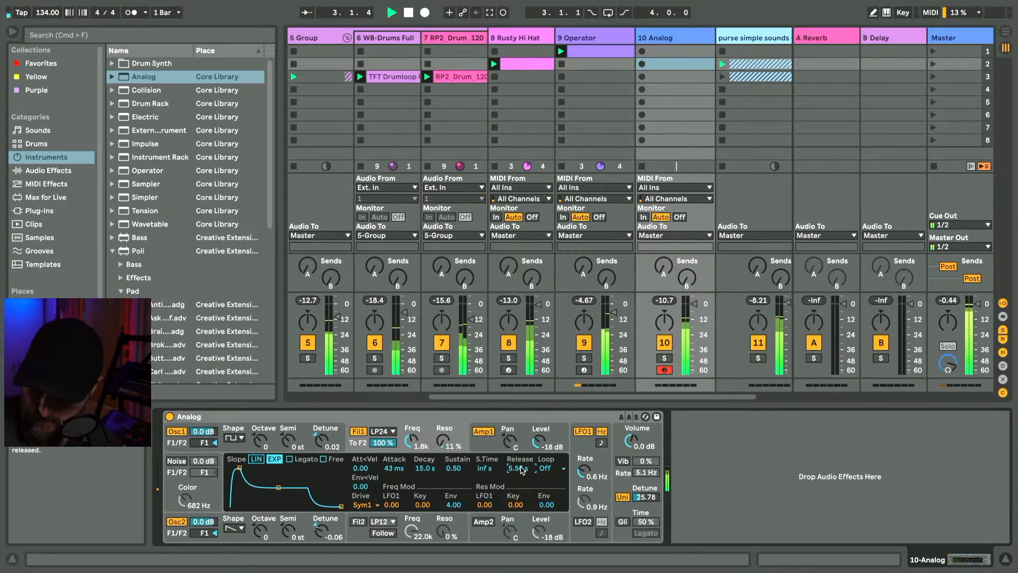
pyautogui.press('super+space')
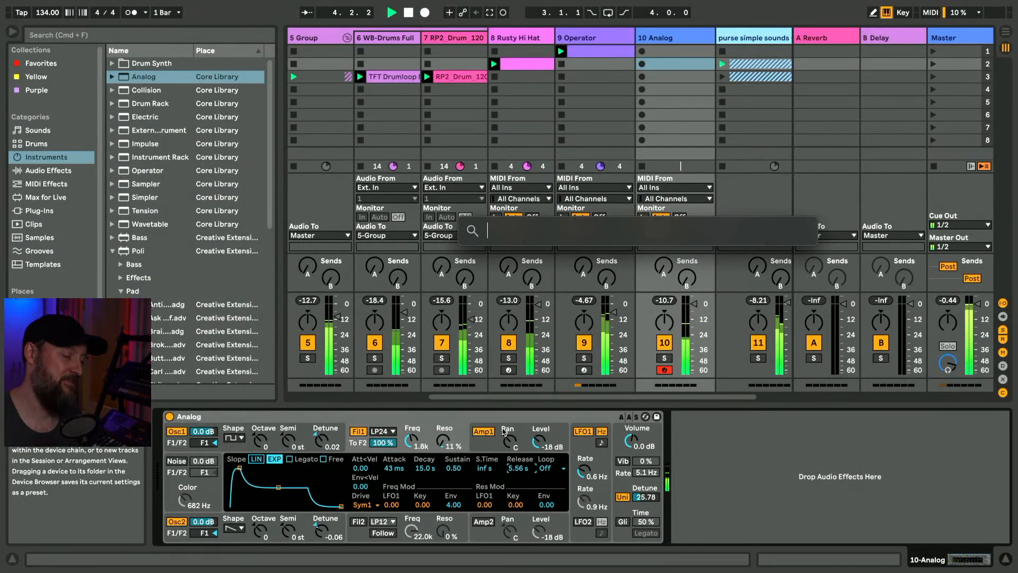
pyautogui.click(560, 102)
pyautogui.press('space')
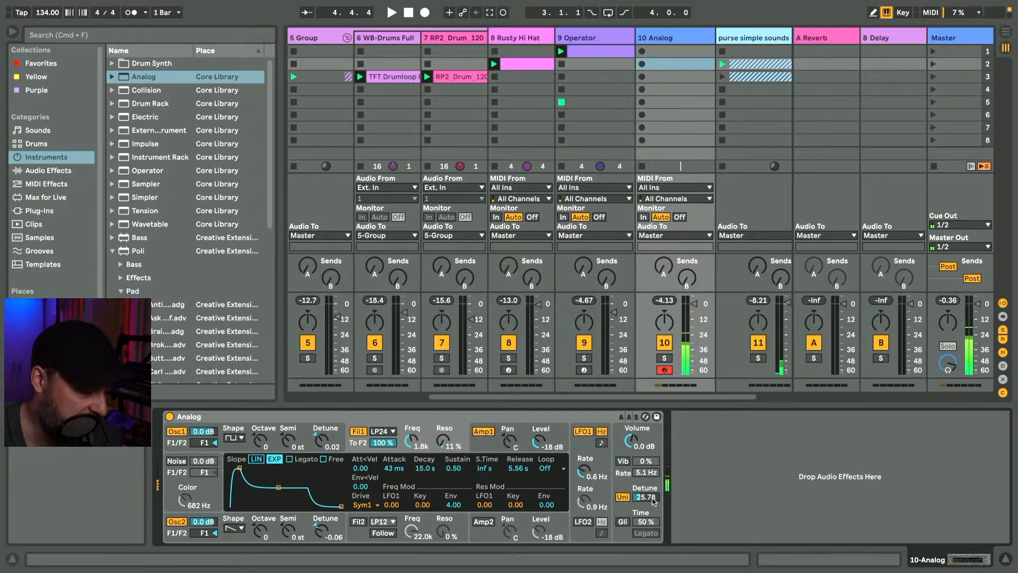
# - Try a unison detune of 35.16, set Osc2's detune to -0.13, and change Osc2's shape to Rectangle
pyautogui.moveTo(652, 499); pyautogui.dragTo(652, 493)
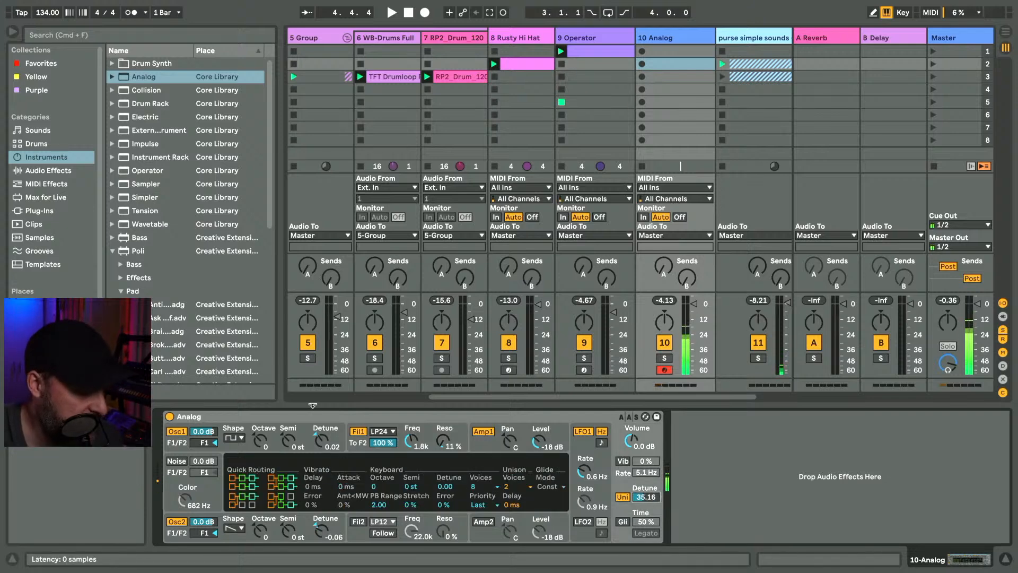
pyautogui.moveTo(320, 441); pyautogui.dragTo(321, 434)
pyautogui.moveTo(328, 543); pyautogui.dragTo(328, 547)
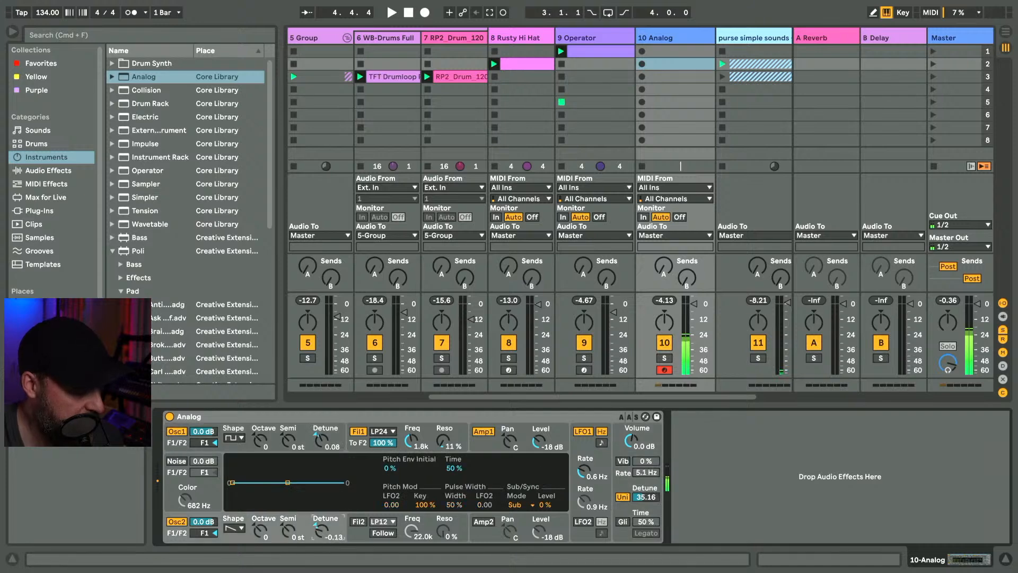
pyautogui.moveTo(320, 441); pyautogui.dragTo(320, 443)
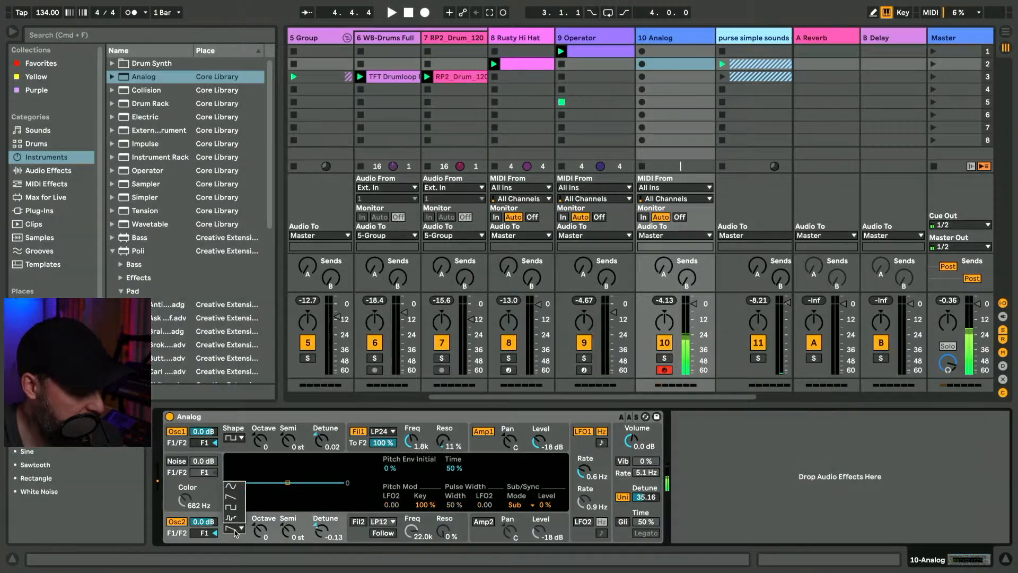
pyautogui.click(234, 528)
pyautogui.click(236, 508)
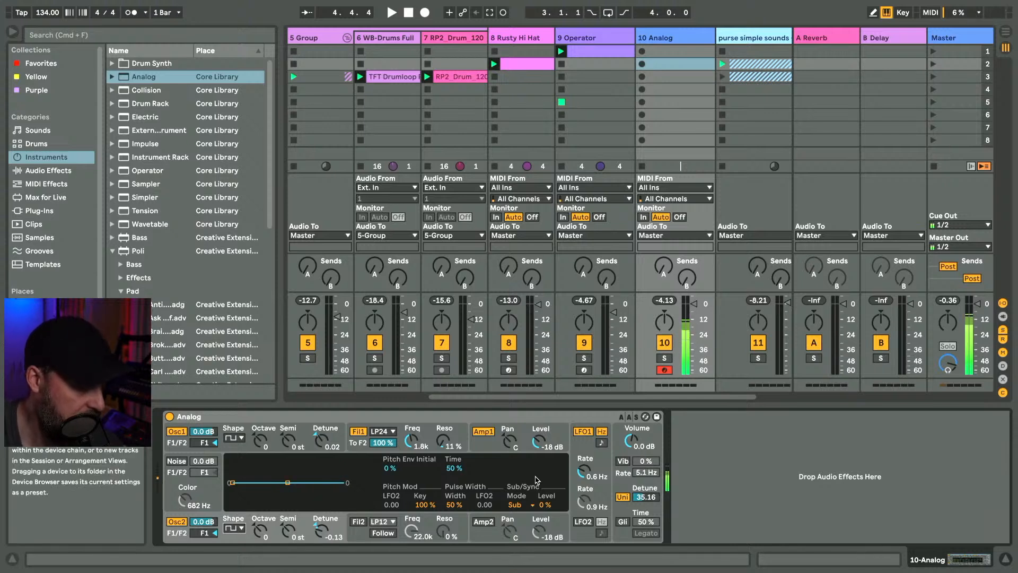
# - Set LFO1's rate to 1.6 Hz, and Osc1's pulse width to 55% with LFO1 modulation of 0.75
pyautogui.moveTo(584, 469); pyautogui.dragTo(584, 459)
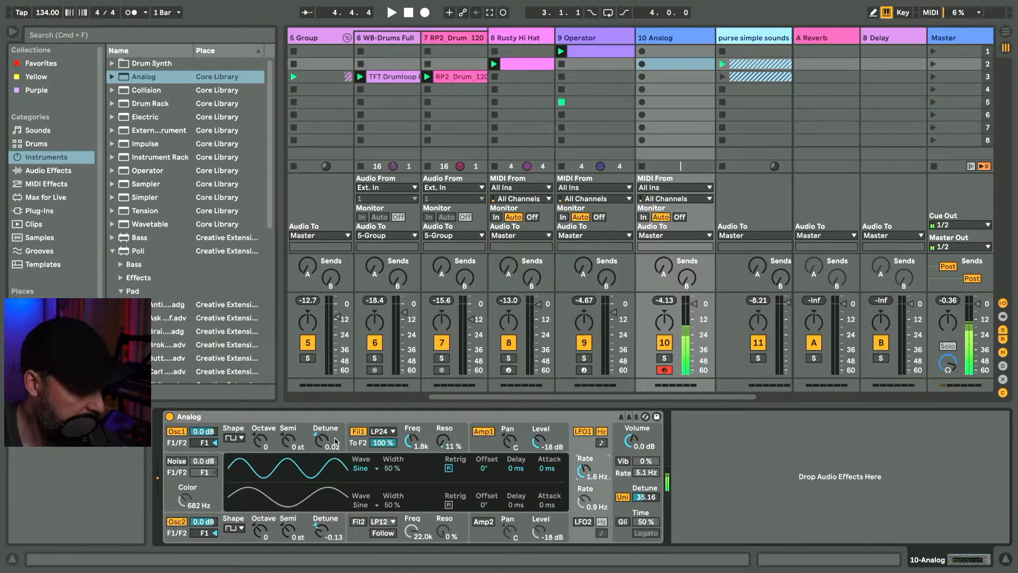
pyautogui.click(322, 439)
pyautogui.moveTo(485, 504); pyautogui.dragTo(455, 501)
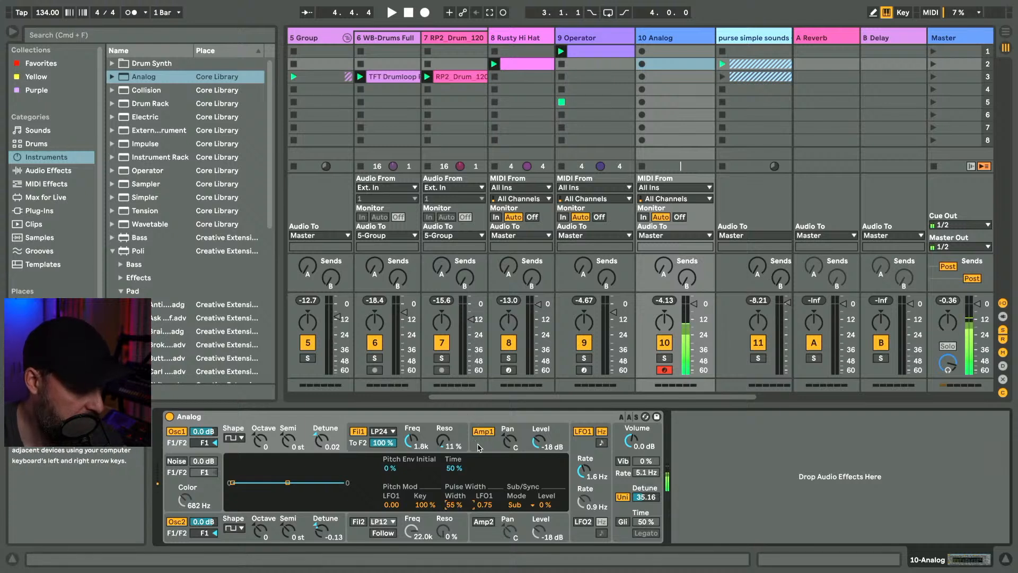
# - Lower filter 1's frequency to 974 Hz, Osc1's detune to 0.01 and the unison detune to 25.78
pyautogui.click(479, 446)
pyautogui.moveTo(411, 440); pyautogui.dragTo(411, 450)
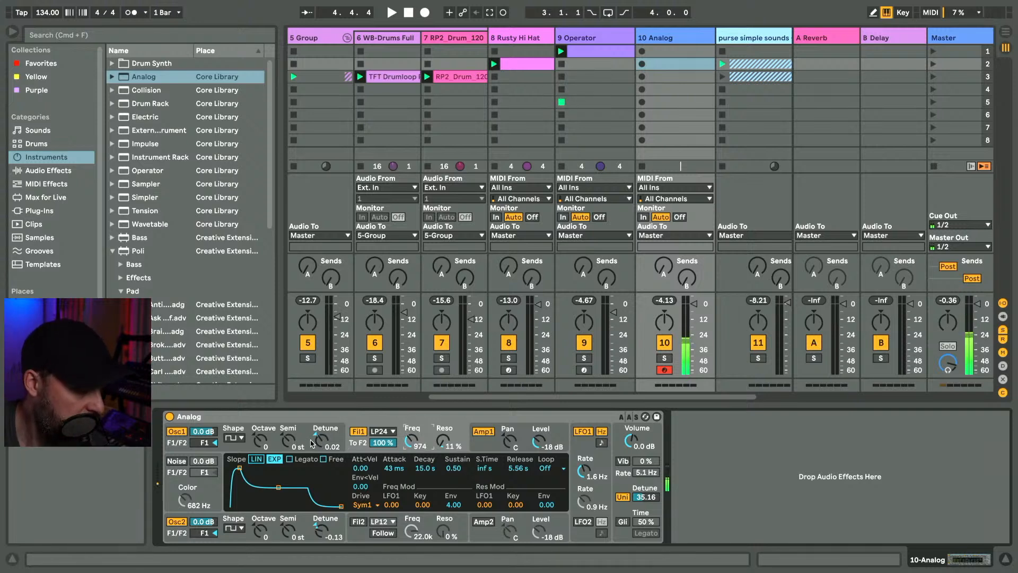
pyautogui.moveTo(313, 443); pyautogui.dragTo(328, 444)
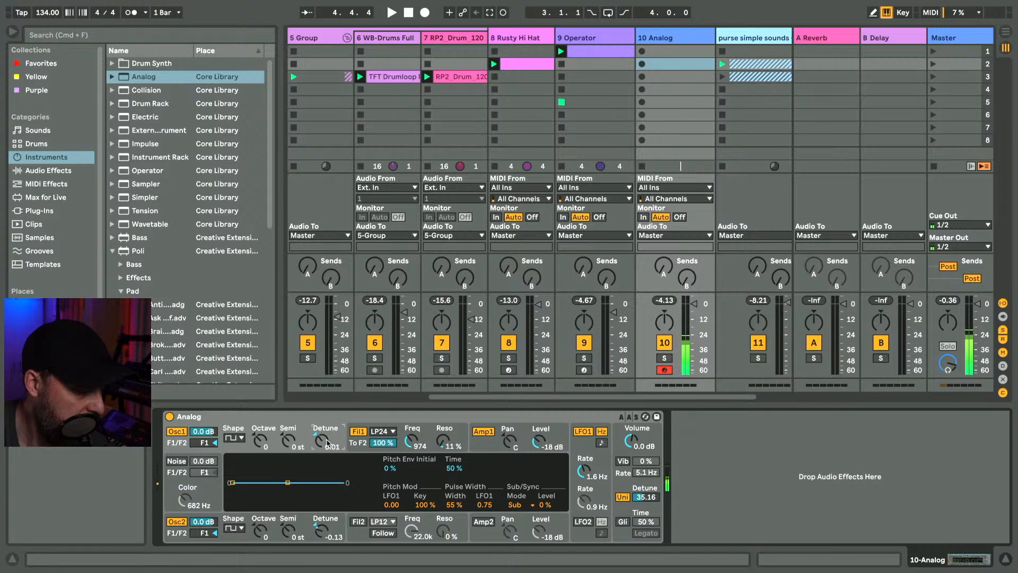
pyautogui.moveTo(641, 497); pyautogui.dragTo(638, 500)
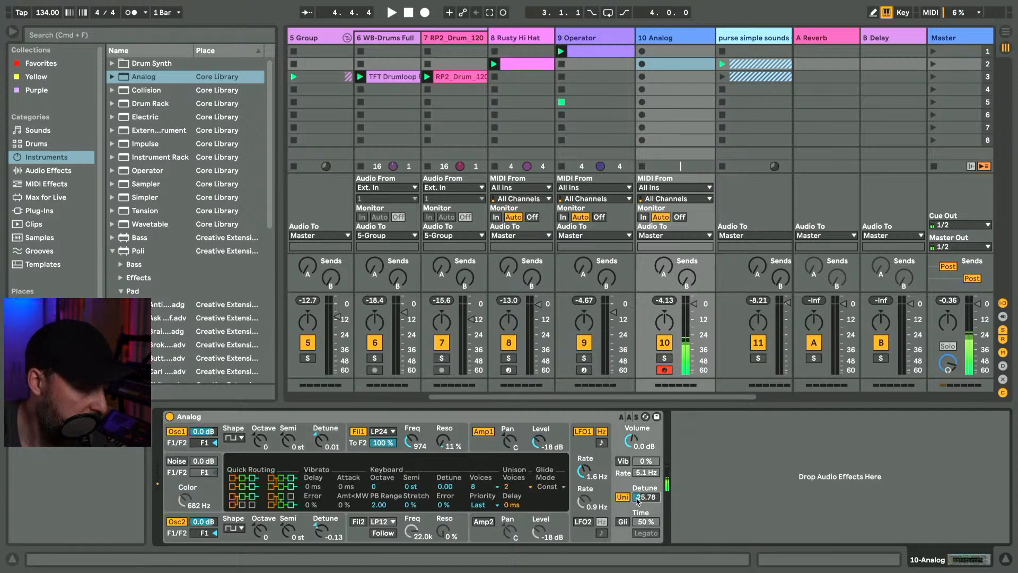
# - Add the Chorus-Ensemble audio effect after Analog and set it to 65% dry/wet and 21% feedback
pyautogui.click(45, 172)
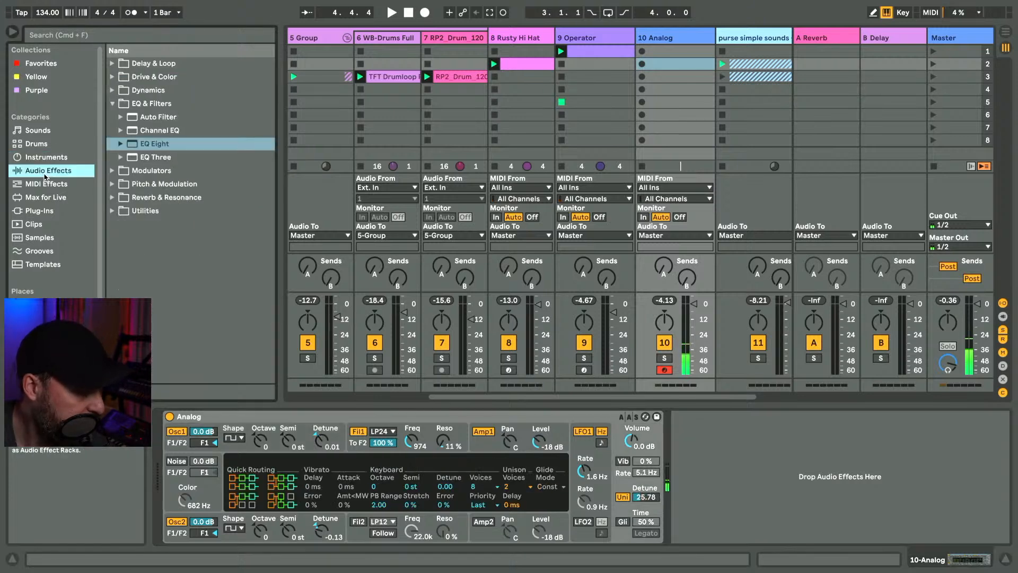
pyautogui.click(141, 99)
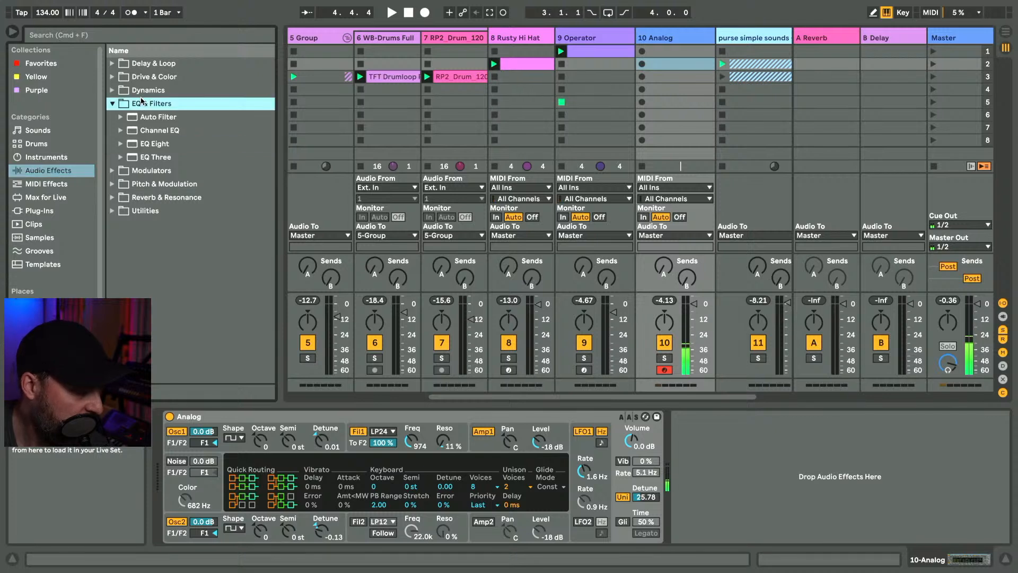
pyautogui.press('Left')
pyautogui.press('Down')
pyautogui.press('Down')
pyautogui.press('Right')
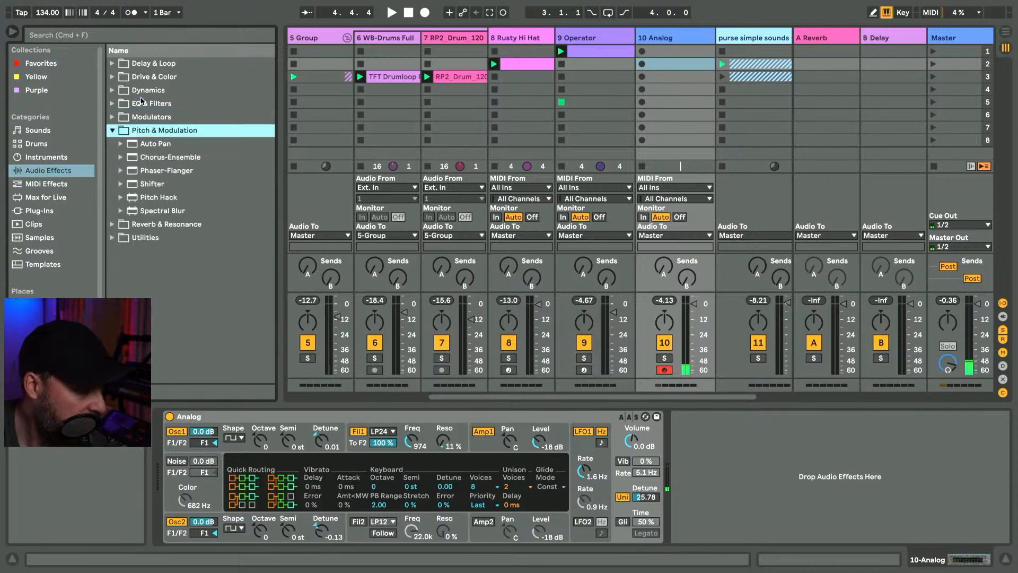
pyautogui.press('Down')
pyautogui.press('Down')
pyautogui.press('Return')
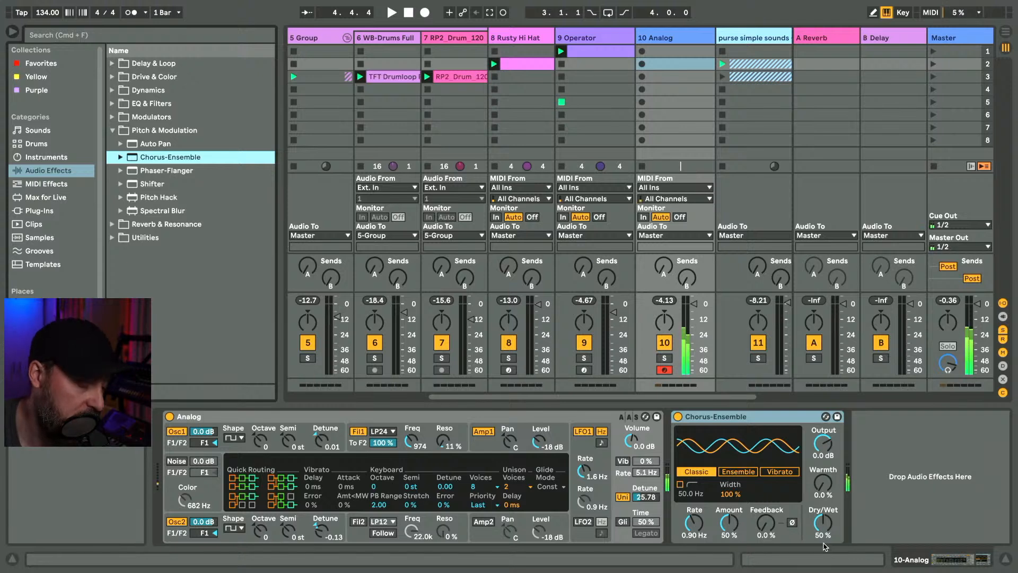
pyautogui.moveTo(823, 522); pyautogui.dragTo(765, 510)
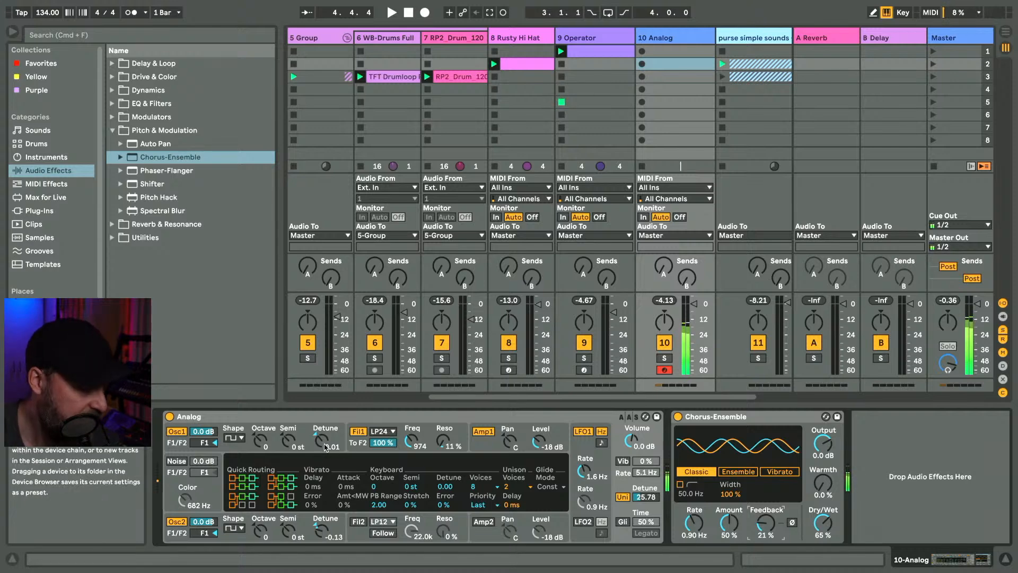
# - Set Analog's filter 1 to 750 Hz with 26% resonance, and balance the track volume at -4.0 dB during playback
pyautogui.moveTo(444, 441); pyautogui.dragTo(411, 445)
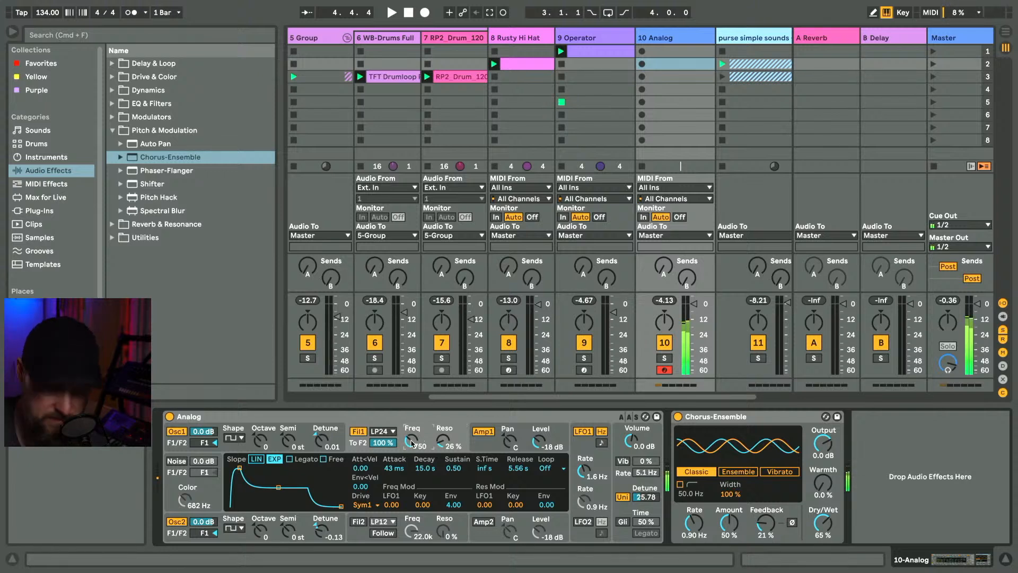
pyautogui.press('space')
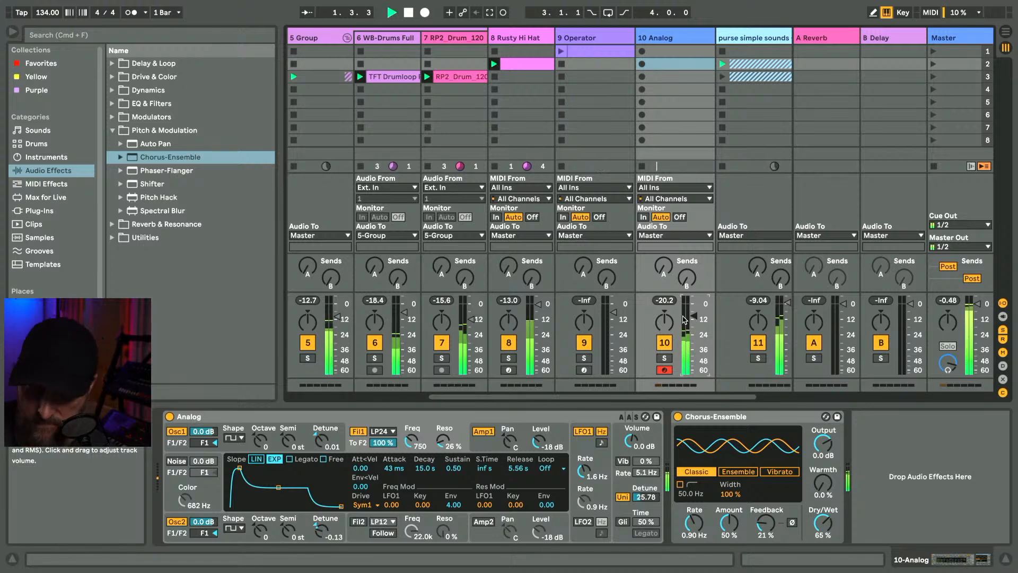
pyautogui.moveTo(697, 319); pyautogui.dragTo(697, 311)
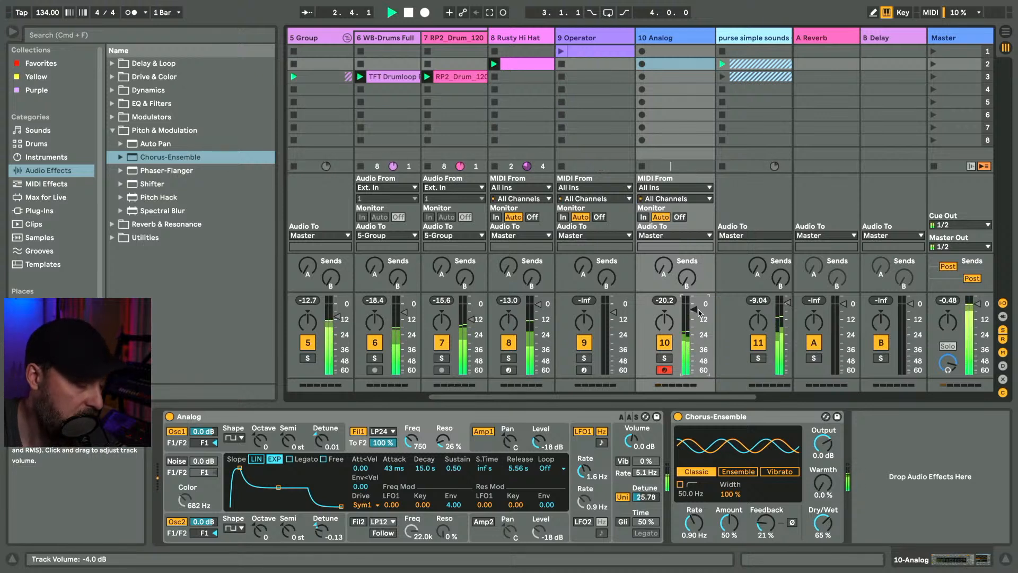
# - Raise Analog's filter 1 frequency to 1.2 kHz and Osc1's detune to 0.03 while auditioning, and stop playback
pyautogui.click(508, 434)
pyautogui.moveTo(454, 468); pyautogui.dragTo(427, 438)
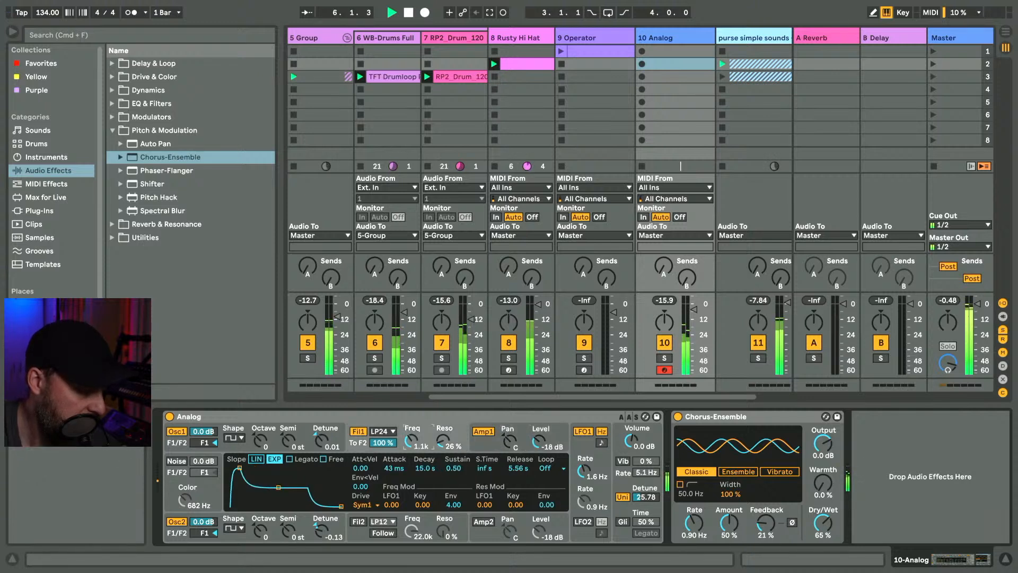
pyautogui.moveTo(320, 440); pyautogui.dragTo(321, 437)
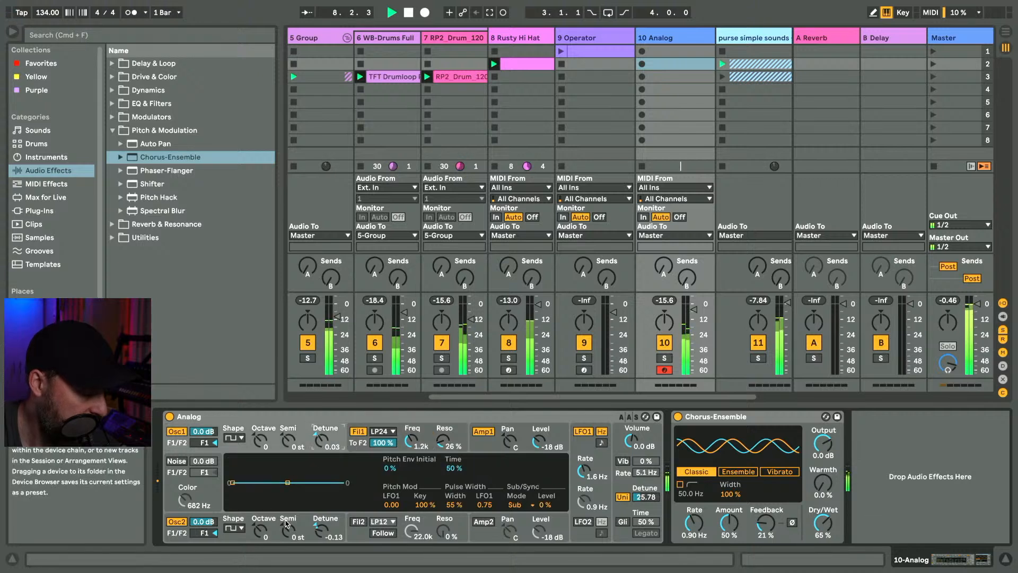
pyautogui.press('space')
pyautogui.press('b')
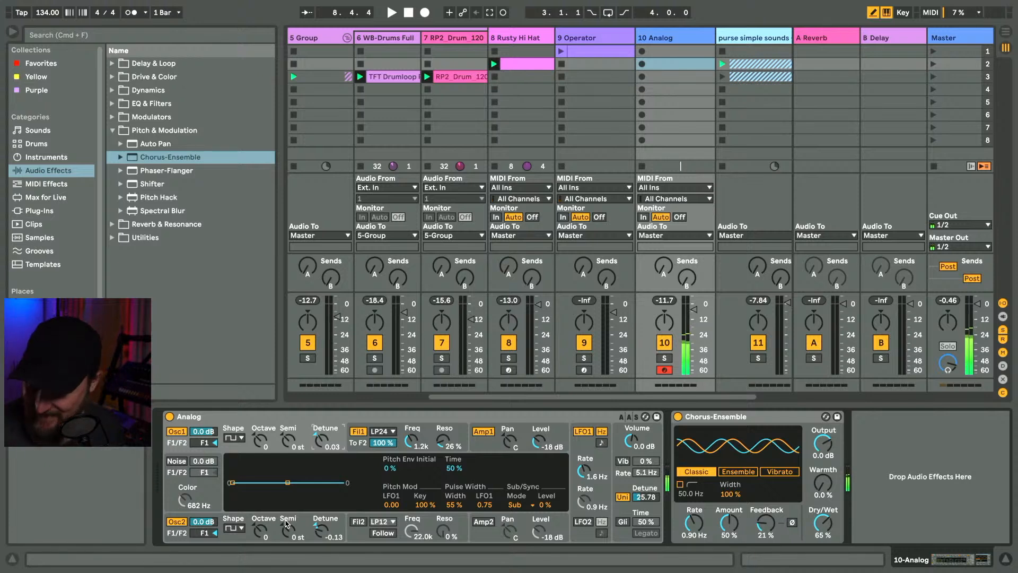
pyautogui.press('space')
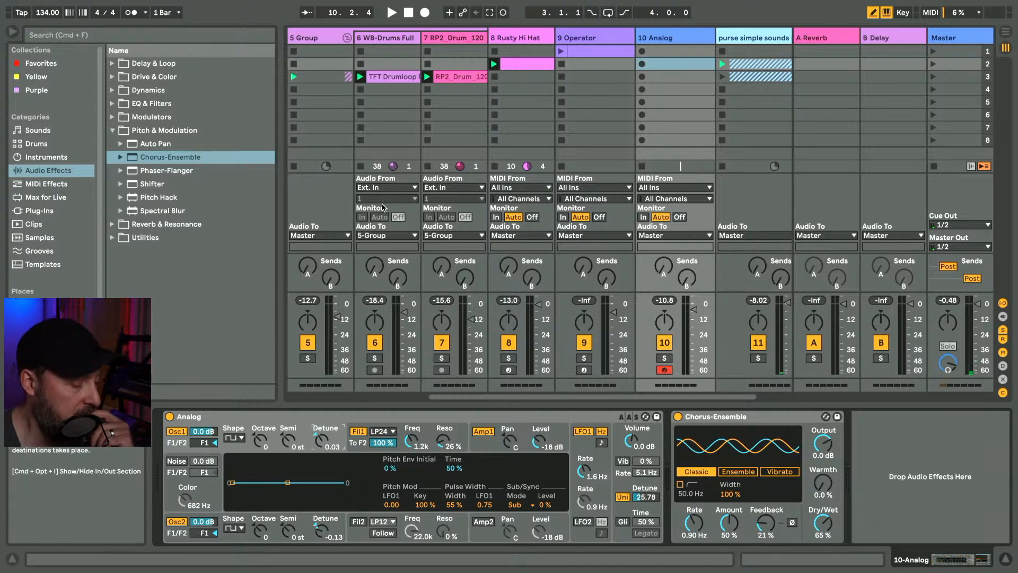
# - Restart playback and raise band 8 of the 5 Group's EQ Eight to 10.6 kHz
pyautogui.press('space')
pyautogui.click(353, 202)
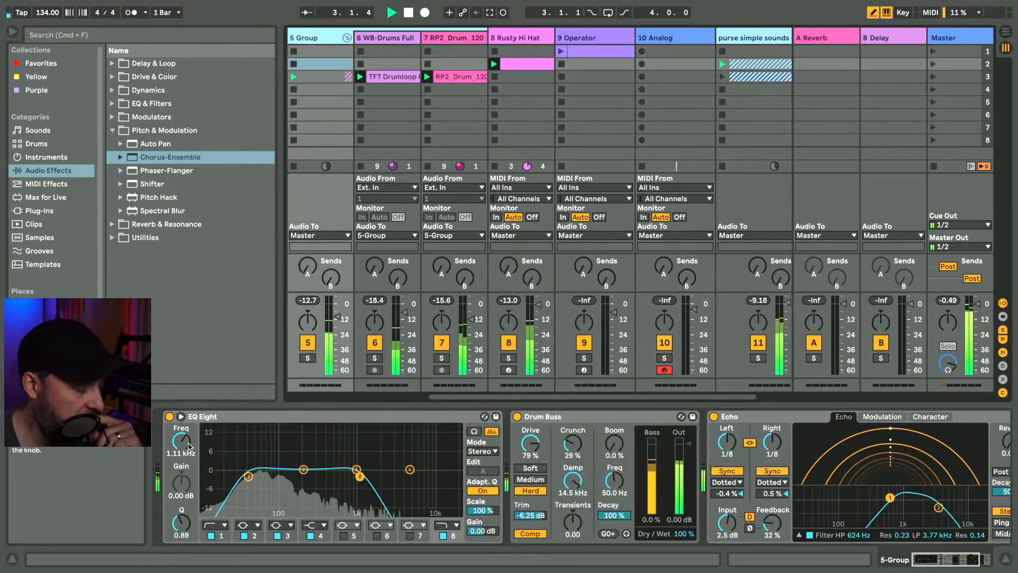
pyautogui.moveTo(188, 447); pyautogui.dragTo(188, 409)
pyautogui.moveTo(185, 458); pyautogui.dragTo(184, 451)
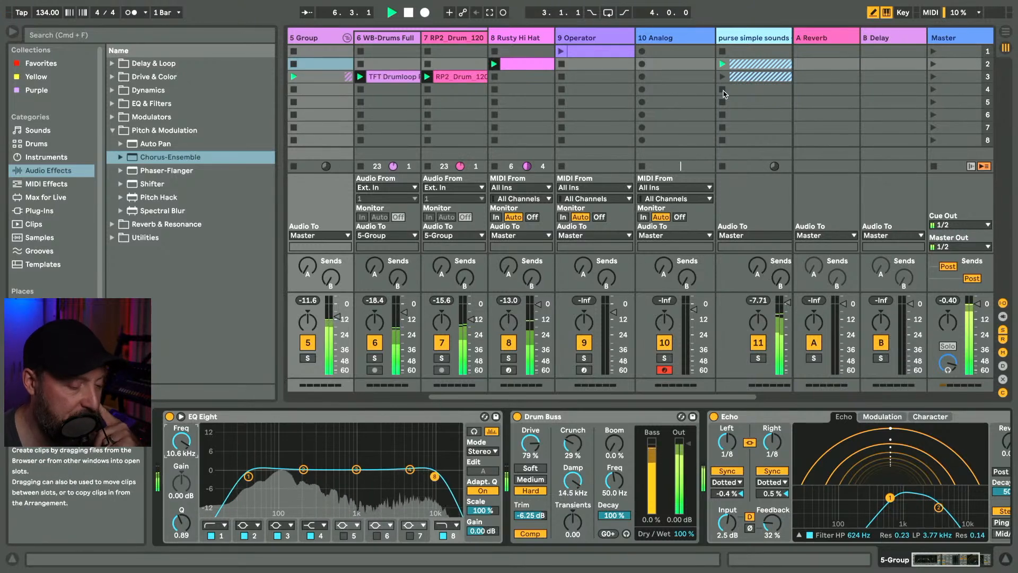
# - Launch the Operator clip, and set the Analog filter 1 frequency to 13.9 kHz on the Saw track inside the purse simple sounds + FX group
pyautogui.click(561, 52)
pyautogui.hscroll(2, 619, 126)
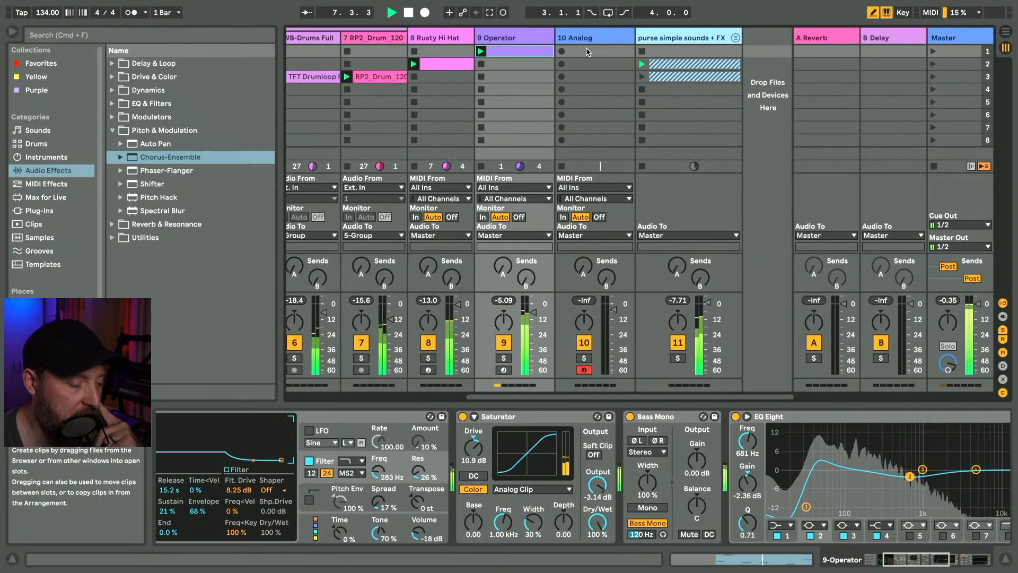
pyautogui.click(706, 38)
pyautogui.click(735, 38)
pyautogui.click(758, 38)
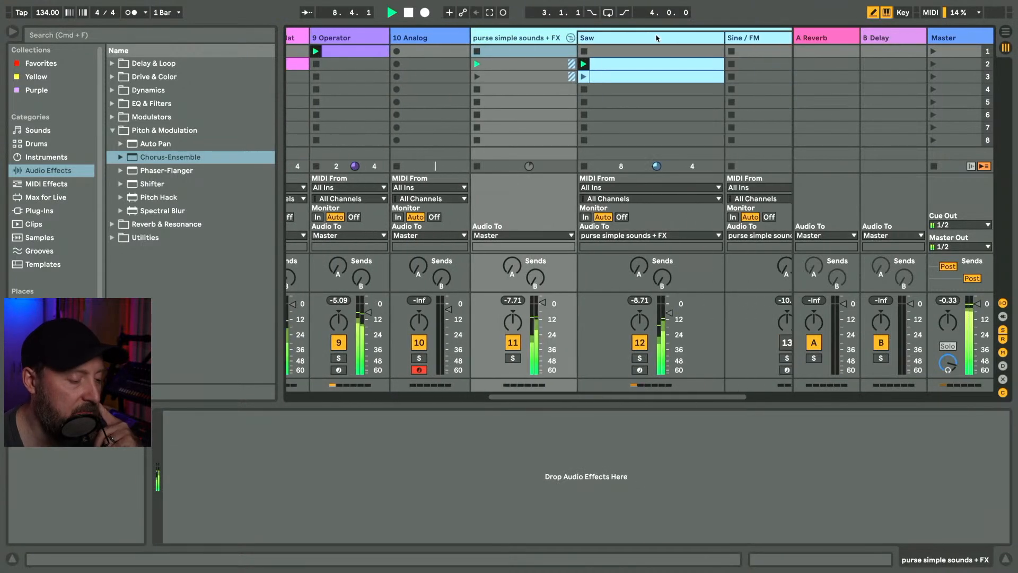
pyautogui.moveTo(413, 445)
pyautogui.mouseDown()
pyautogui.moveTo(413, 478)
pyautogui.moveTo(412, 446)
pyautogui.mouseUp()
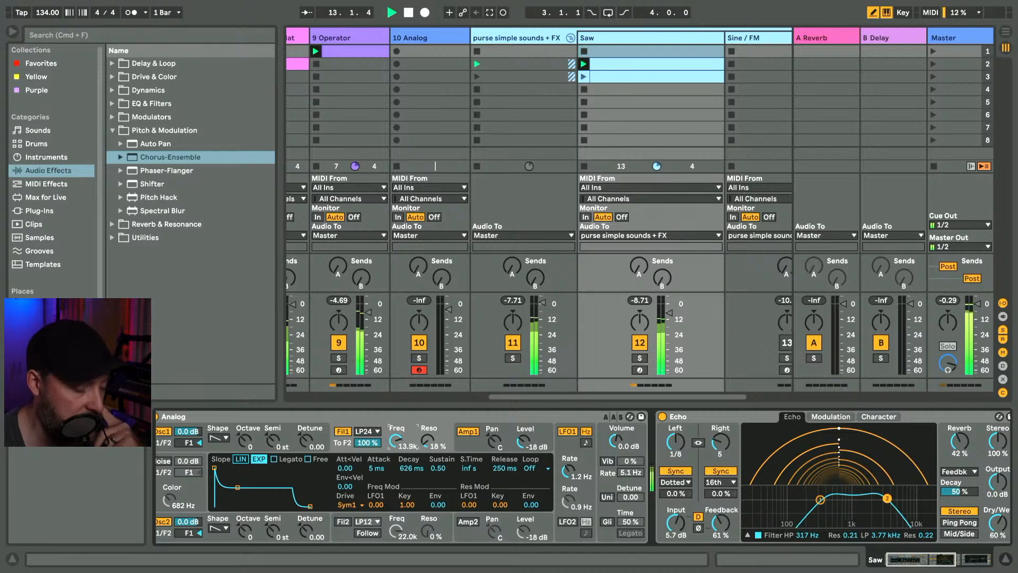
# - Raise the filter frequency of the Operator instrument on track 9 to 471 Hz
pyautogui.click(363, 39)
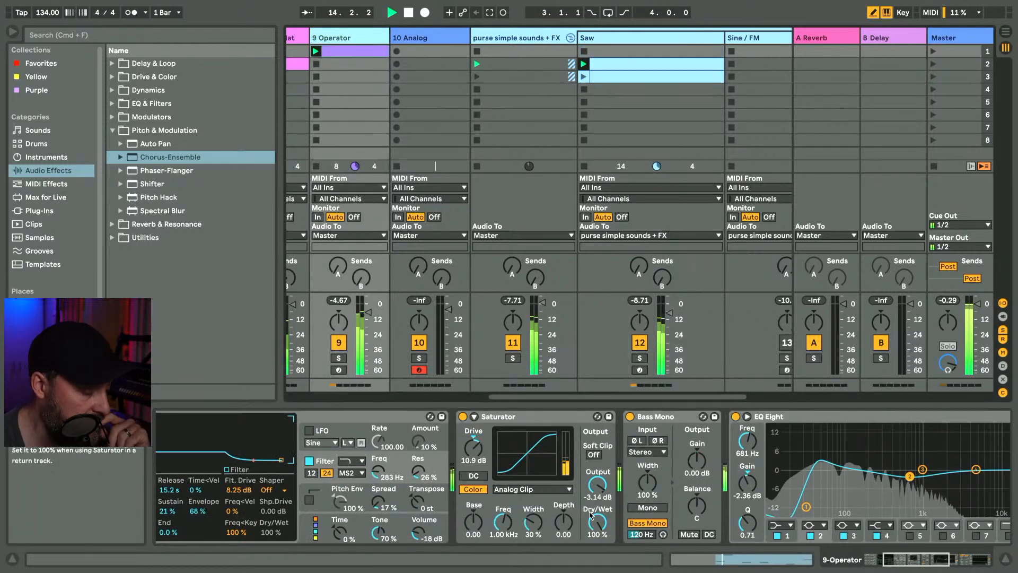
pyautogui.hscroll(-5, 599, 465)
pyautogui.moveTo(599, 465); pyautogui.dragTo(598, 454)
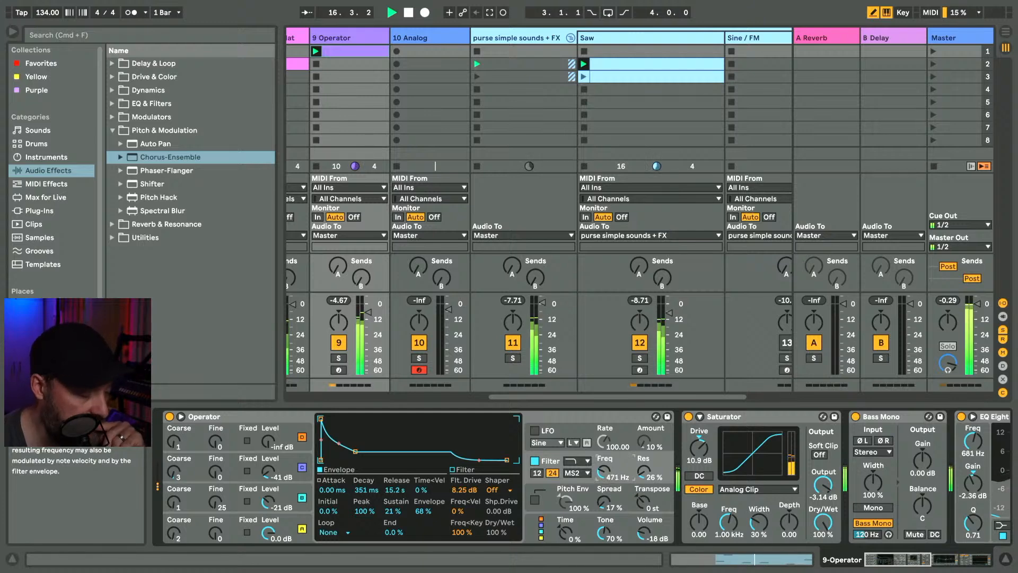
# - Launch the Saw track's scene 3 clip, solo the track, and switch it to its scene 2 clip
pyautogui.hscroll(3, 639, 158)
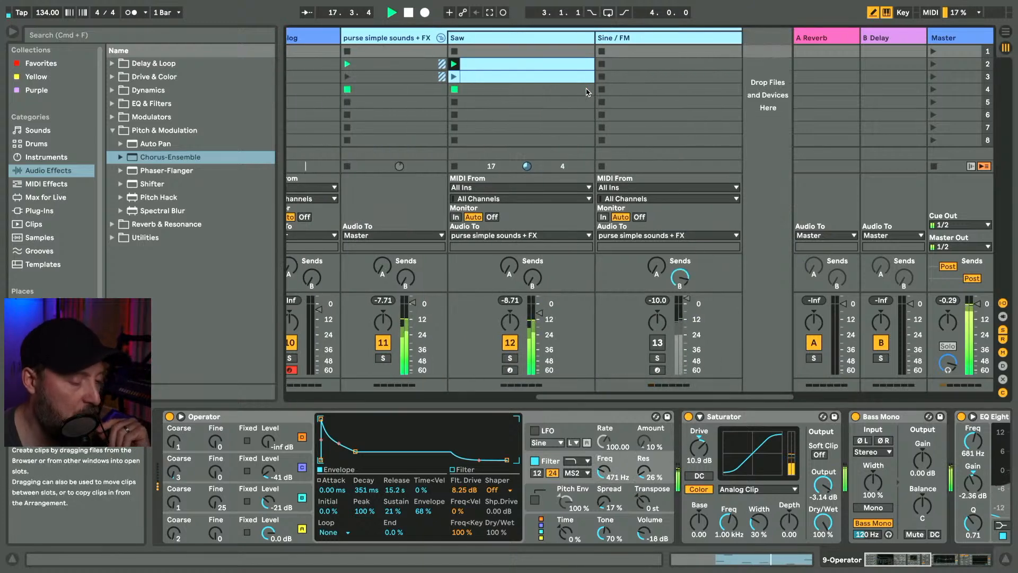
pyautogui.hscroll(-2, 639, 158)
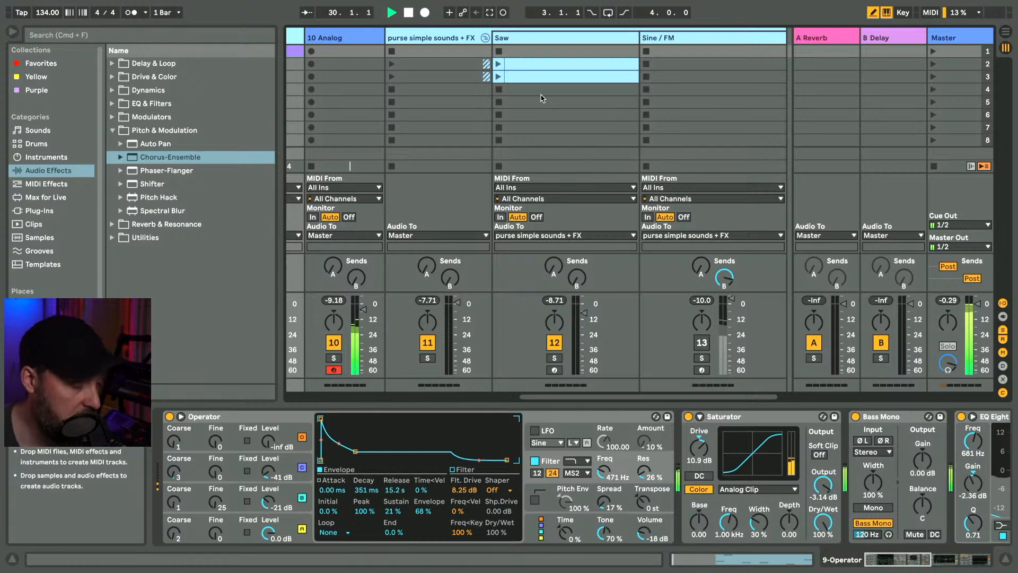
pyautogui.press('c')
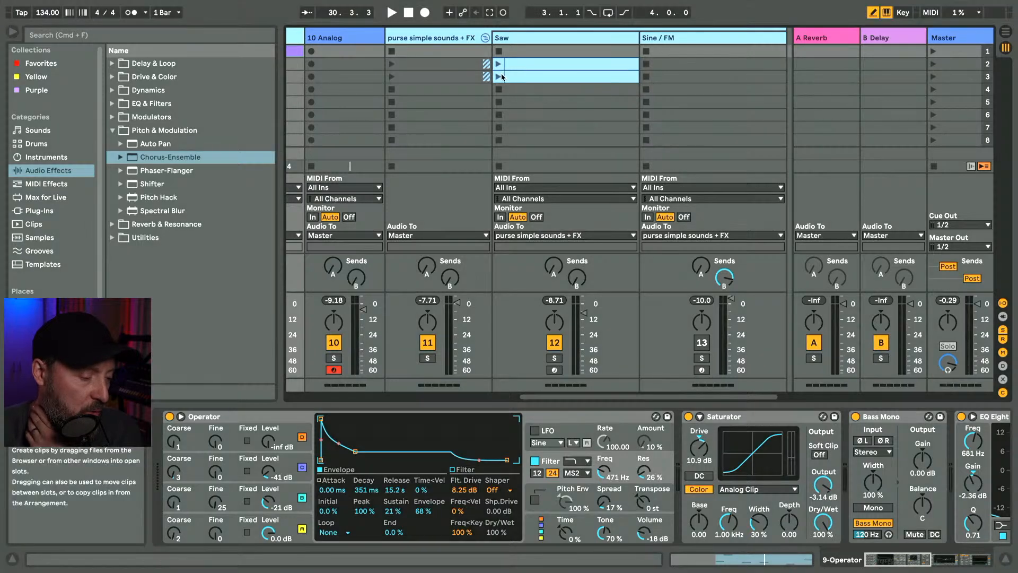
pyautogui.click(498, 77)
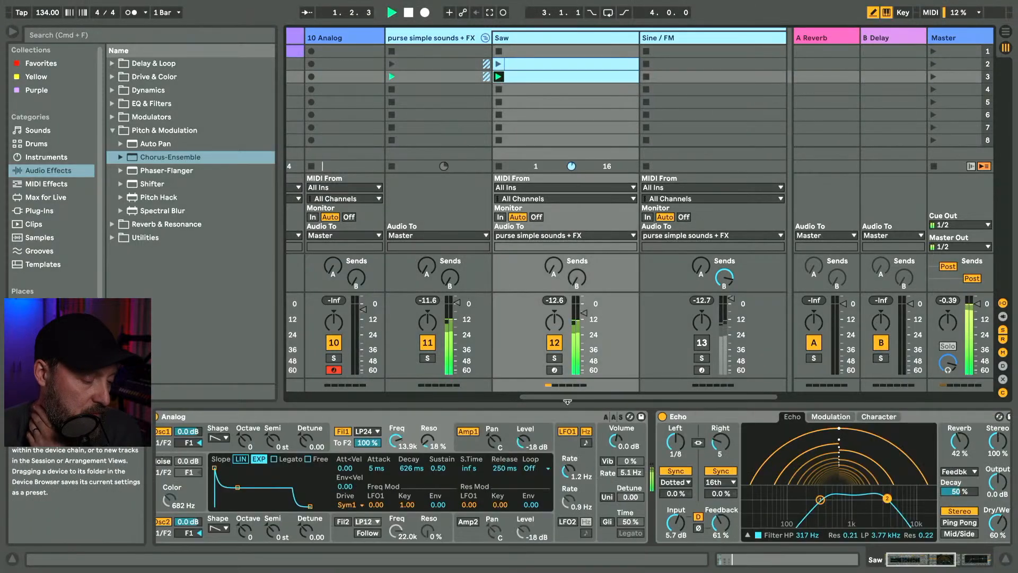
pyautogui.click(555, 358)
pyautogui.hscroll(8, 557, 462)
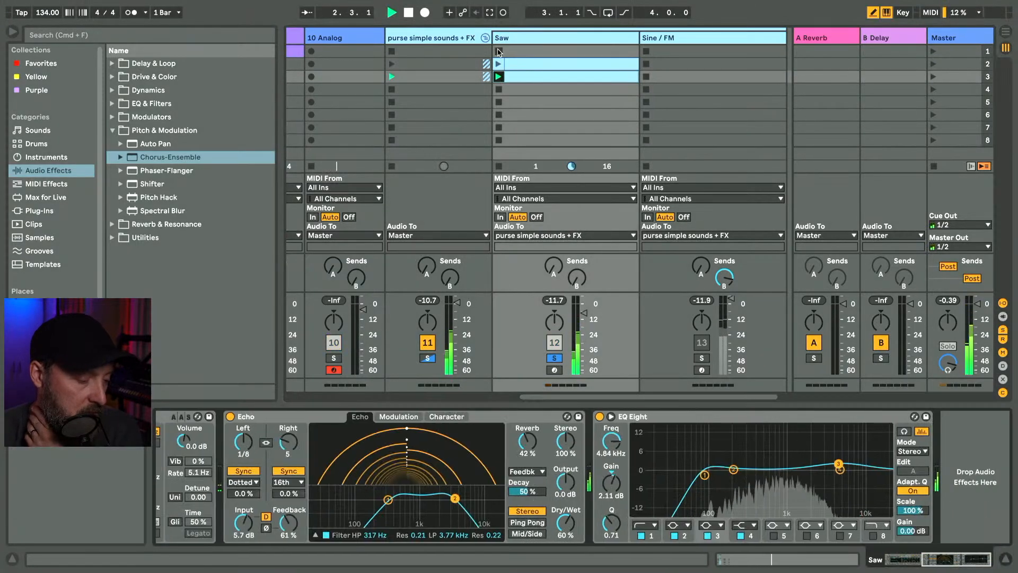
pyautogui.click(499, 64)
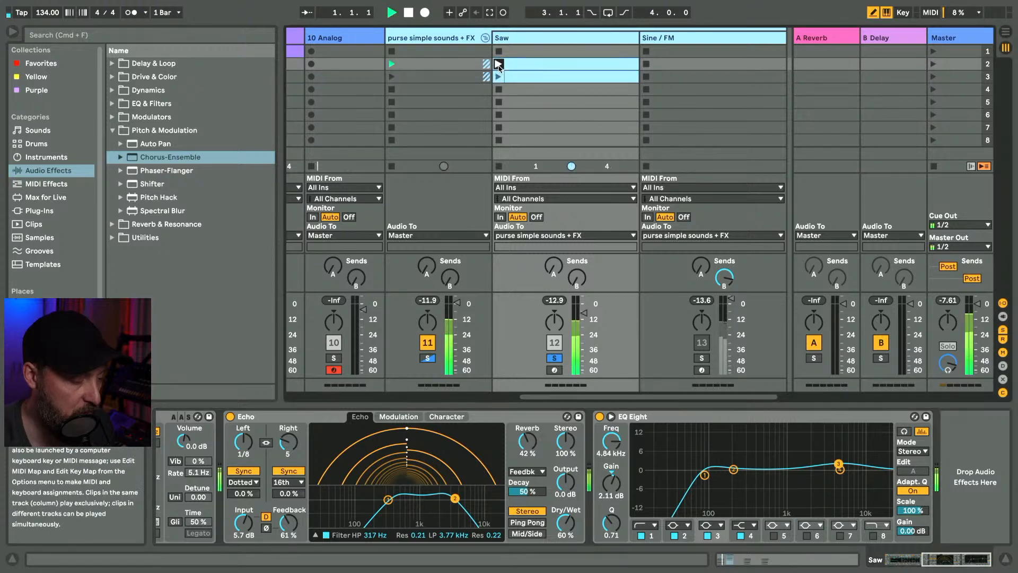
# - Add a Phaser-Flanger after the EQ Eight on the Saw track and set it to Flanger mode
pyautogui.click(144, 171)
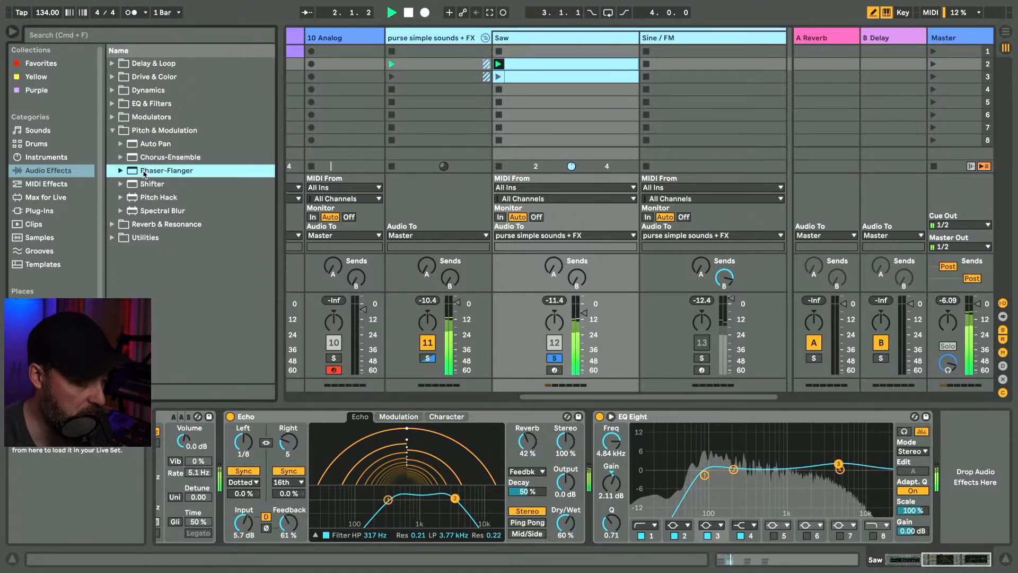
pyautogui.doubleClick(144, 171)
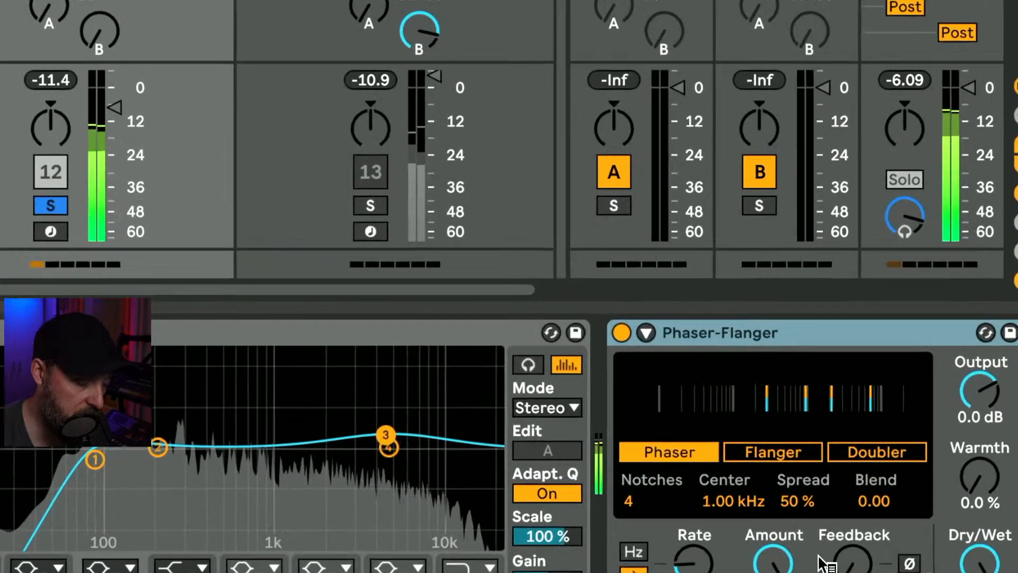
pyautogui.click(794, 451)
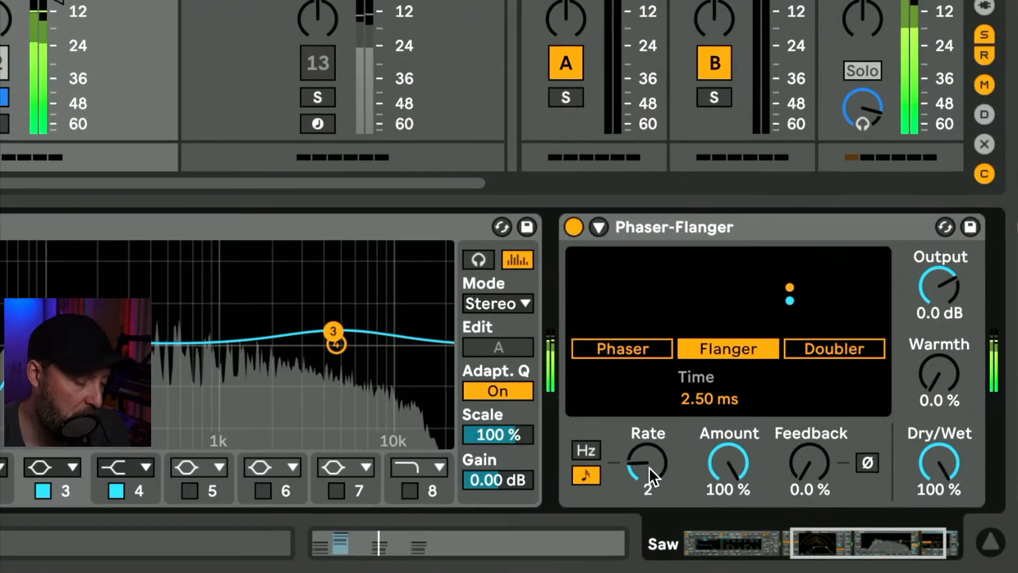
# - Switch the flanger's modulation rate to Hz, setting the frequency to 0.02 Hz and the feedback to 25%
pyautogui.click(638, 451)
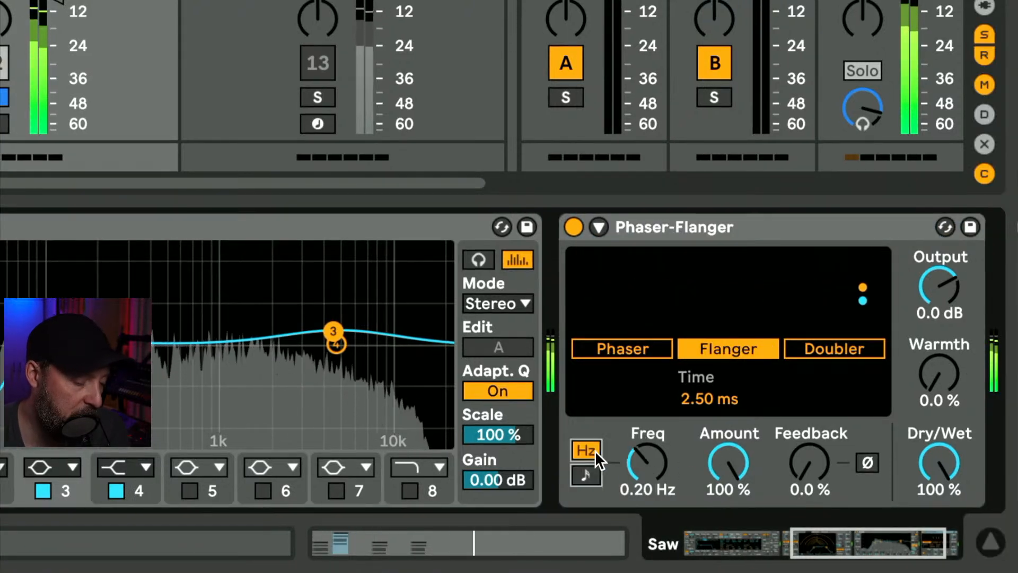
pyautogui.moveTo(647, 462); pyautogui.dragTo(647, 514)
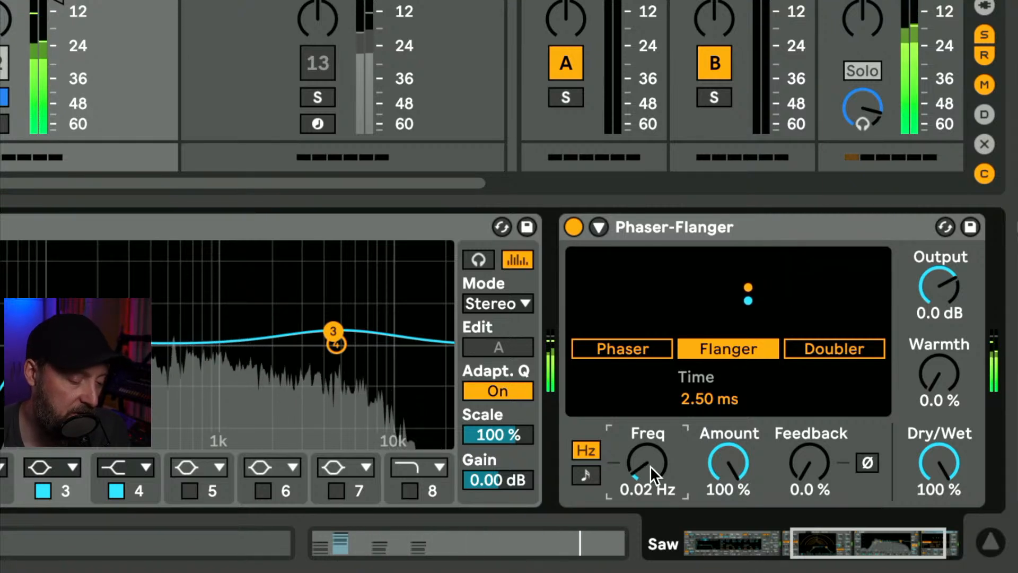
pyautogui.moveTo(795, 463); pyautogui.dragTo(796, 446)
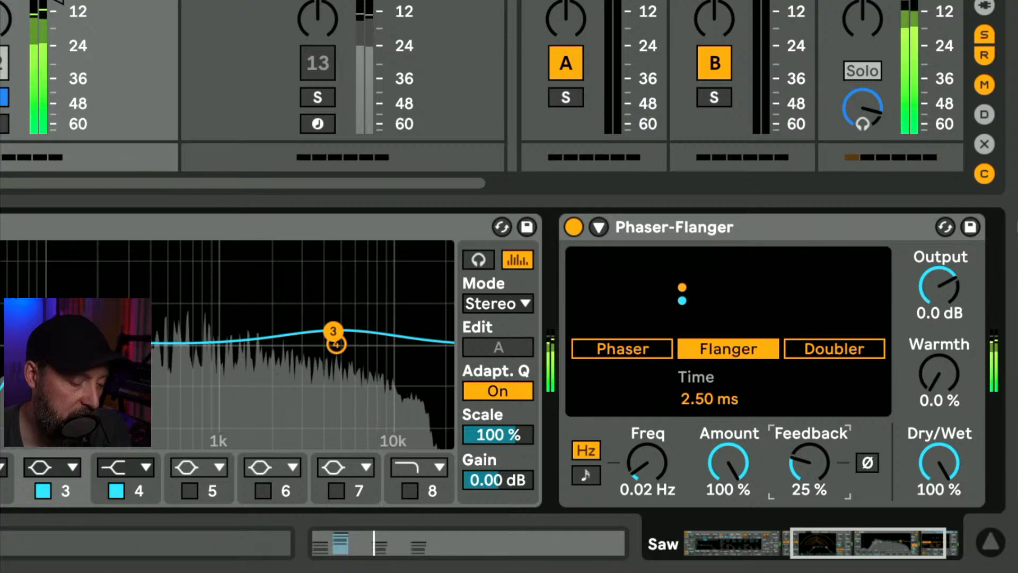
# - Expand the Phaser-Flanger's extra parameters and set its phase to 5.6°, frequency to 0.01 Hz and feedback to 36%
pyautogui.click(601, 230)
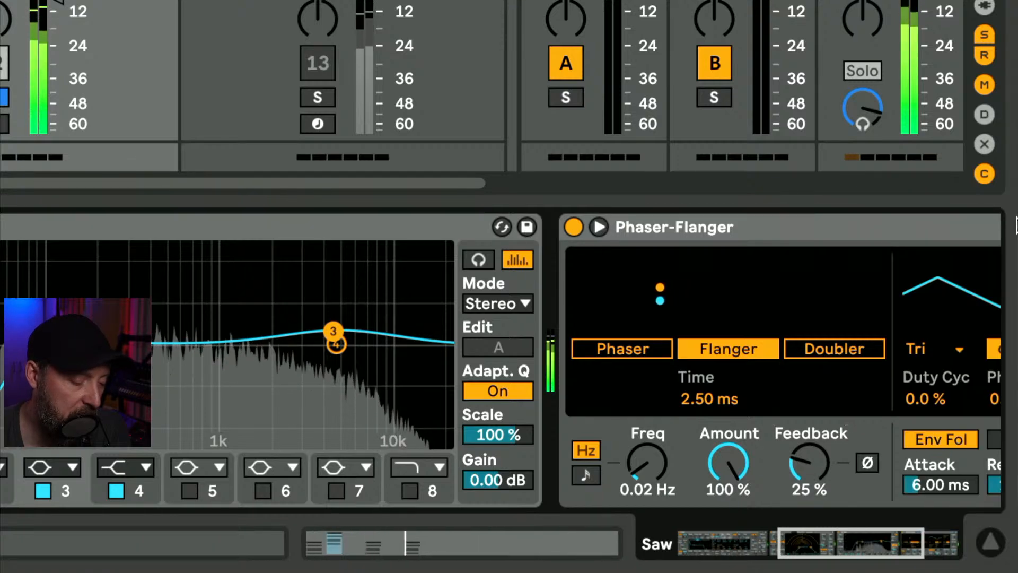
pyautogui.hscroll(8, 832, 288)
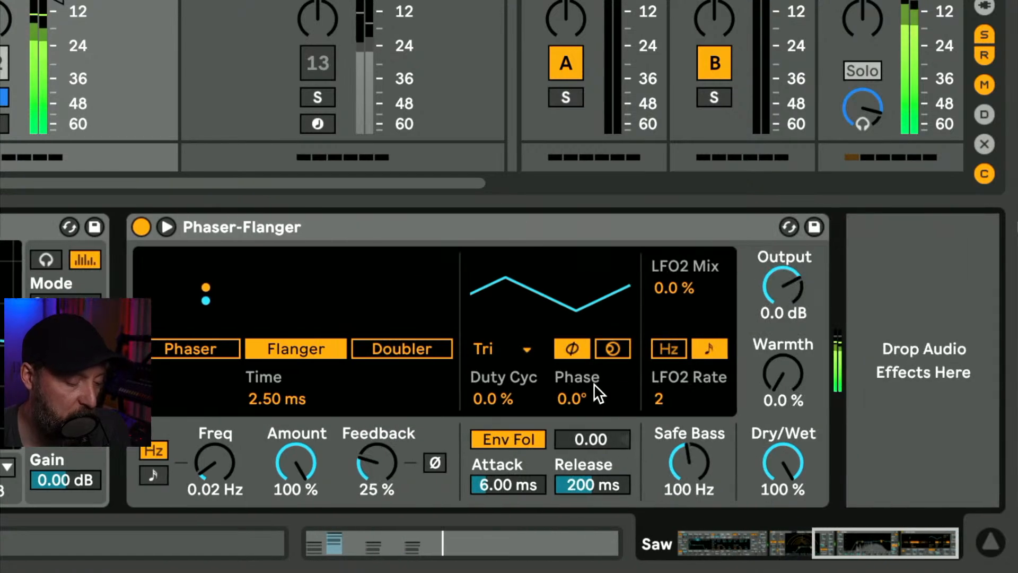
pyautogui.moveTo(586, 393); pyautogui.dragTo(586, 386)
pyautogui.moveTo(221, 472); pyautogui.dragTo(221, 475)
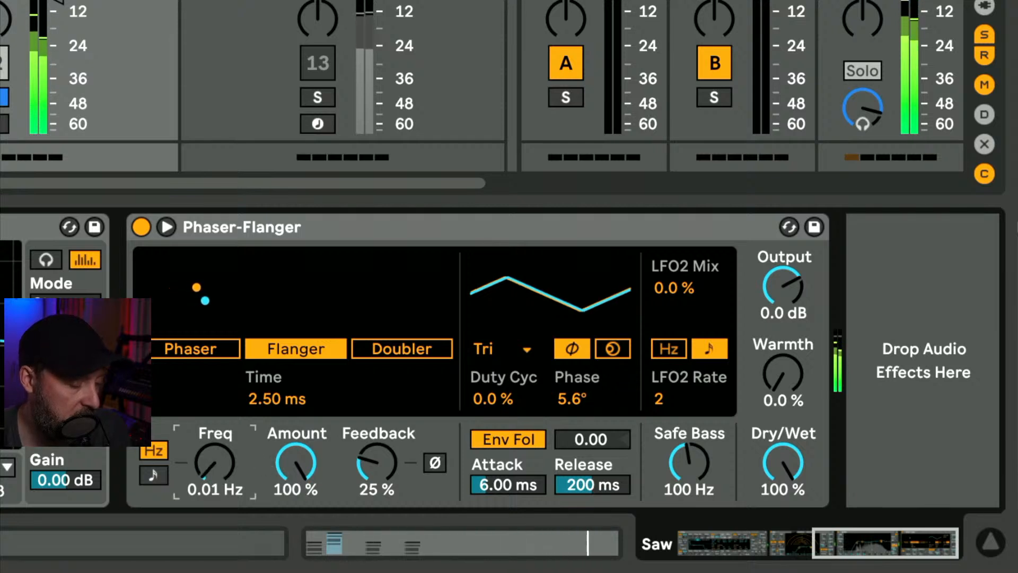
pyautogui.moveTo(352, 471); pyautogui.dragTo(352, 464)
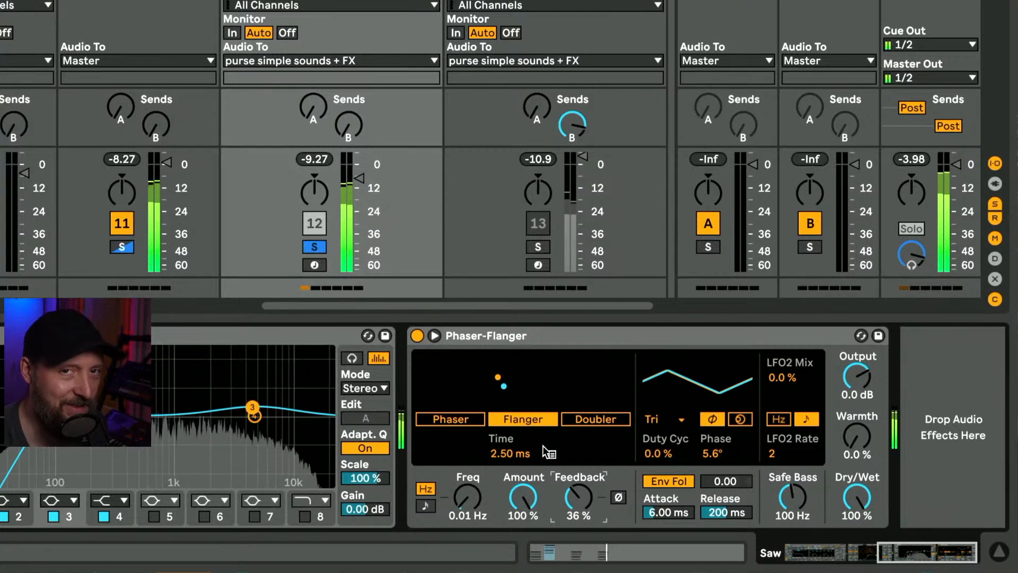
# - Unsolo the Saw track and raise the flanger's feedback to 61%, trying the inverted feedback and switching it back off
pyautogui.click(315, 247)
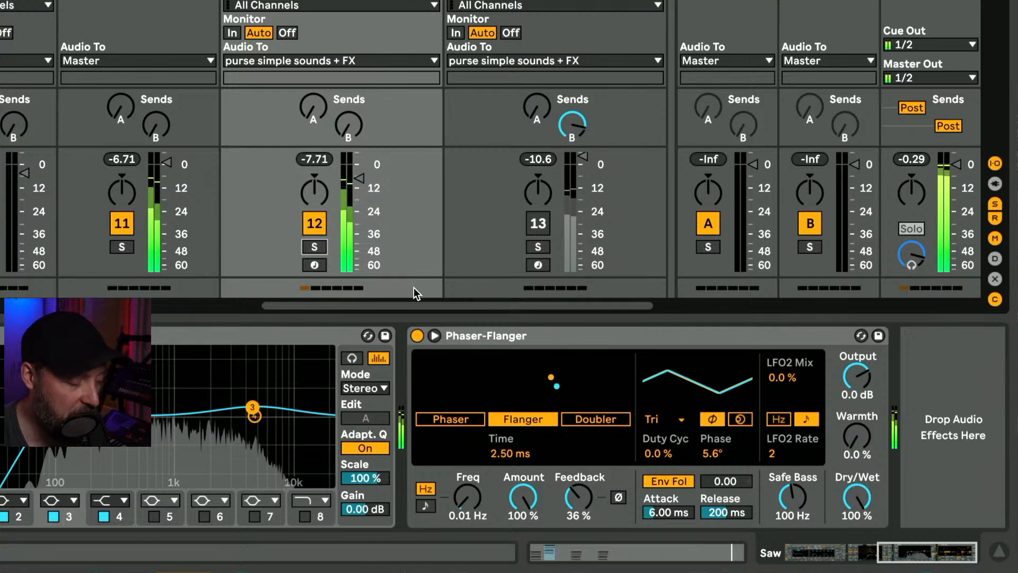
pyautogui.moveTo(578, 497); pyautogui.dragTo(579, 471)
pyautogui.click(619, 497)
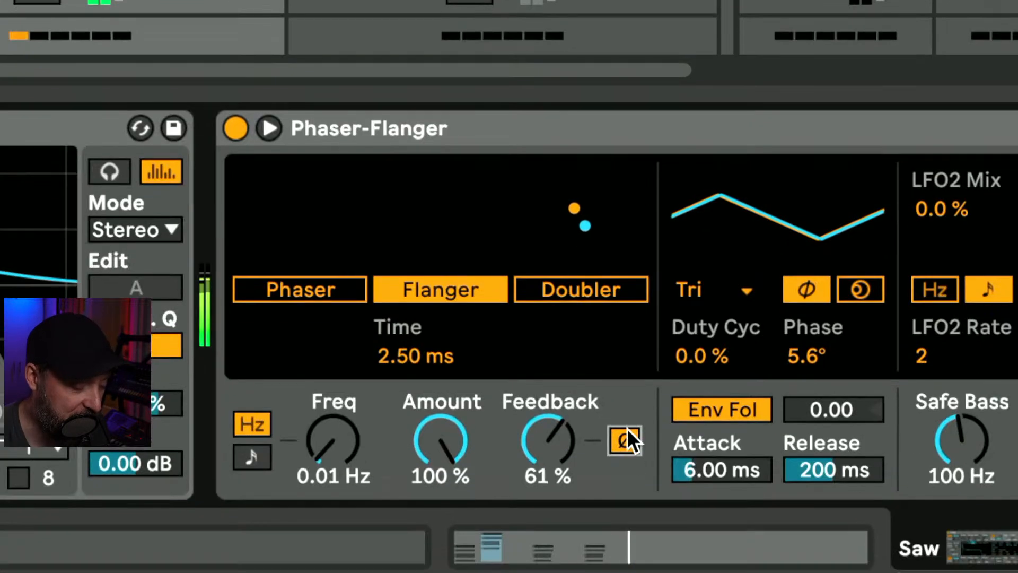
pyautogui.click(629, 434)
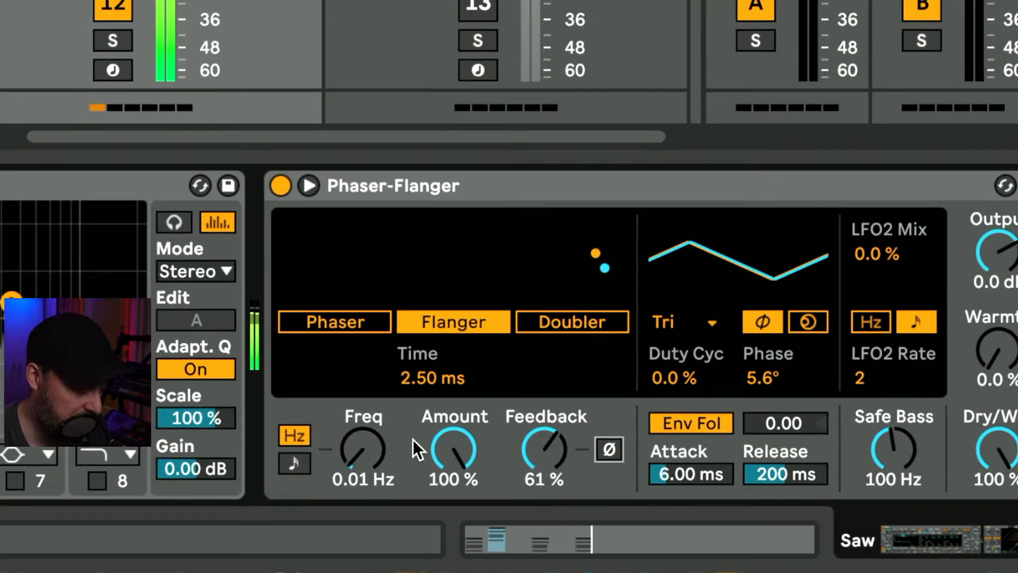
# - Set the Phaser-Flanger's frequency to 0.02 Hz, time to 3.66 ms, dry/wet to 90% and phase to 8.4°
pyautogui.moveTo(373, 454); pyautogui.dragTo(373, 449)
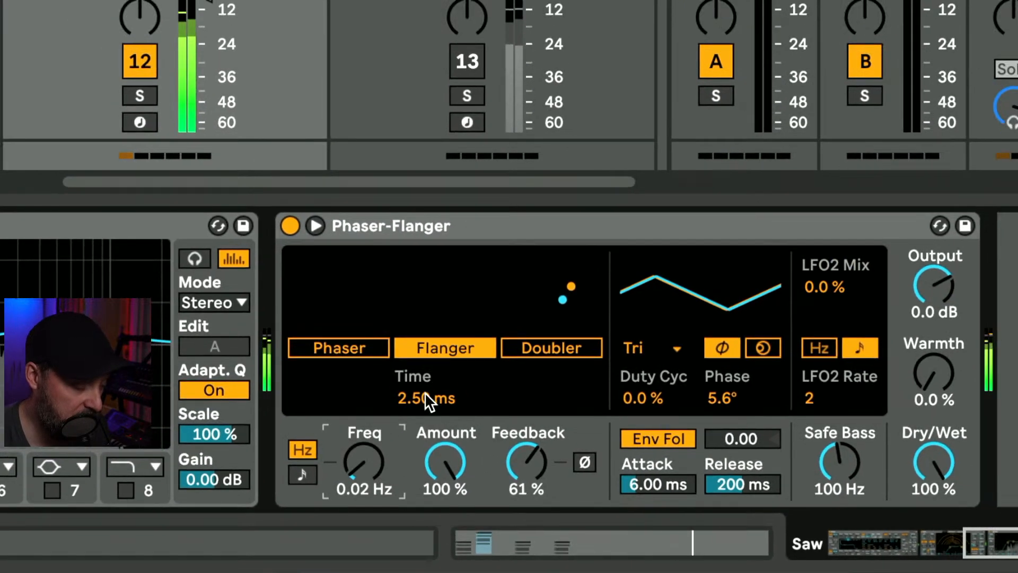
pyautogui.moveTo(425, 395); pyautogui.dragTo(425, 377)
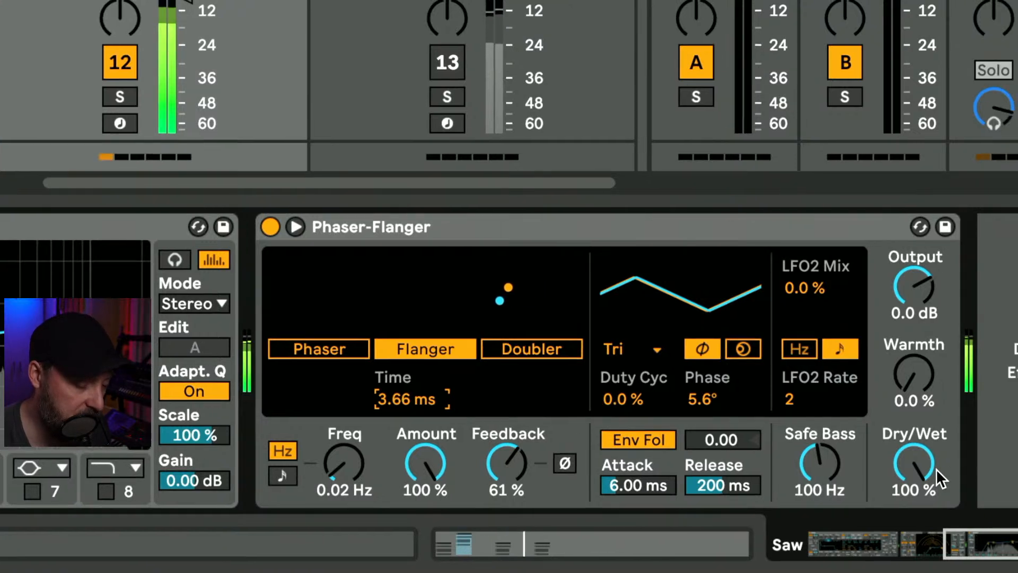
pyautogui.moveTo(949, 467); pyautogui.dragTo(949, 474)
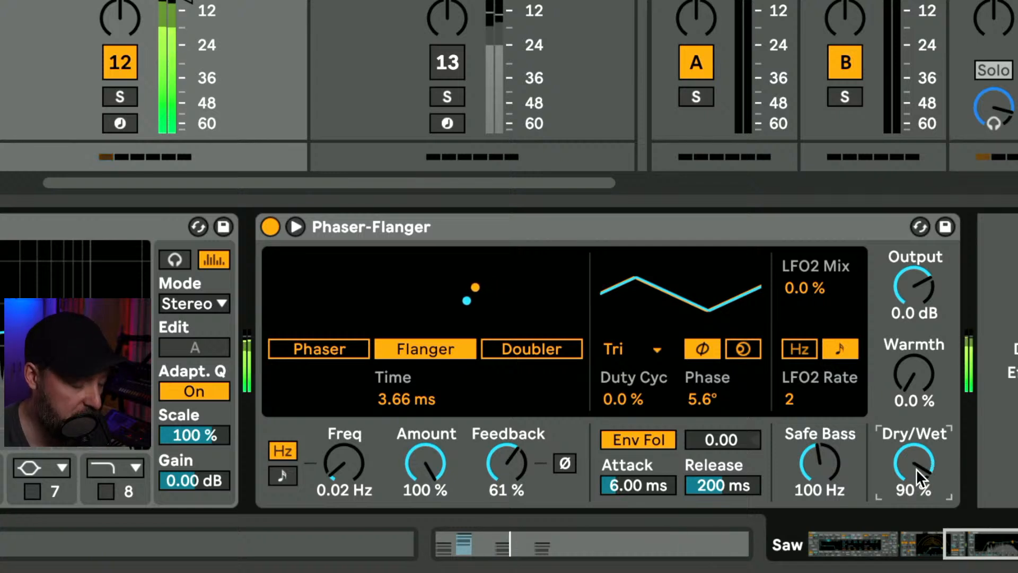
pyautogui.click(727, 402)
pyautogui.moveTo(728, 402); pyautogui.dragTo(711, 396)
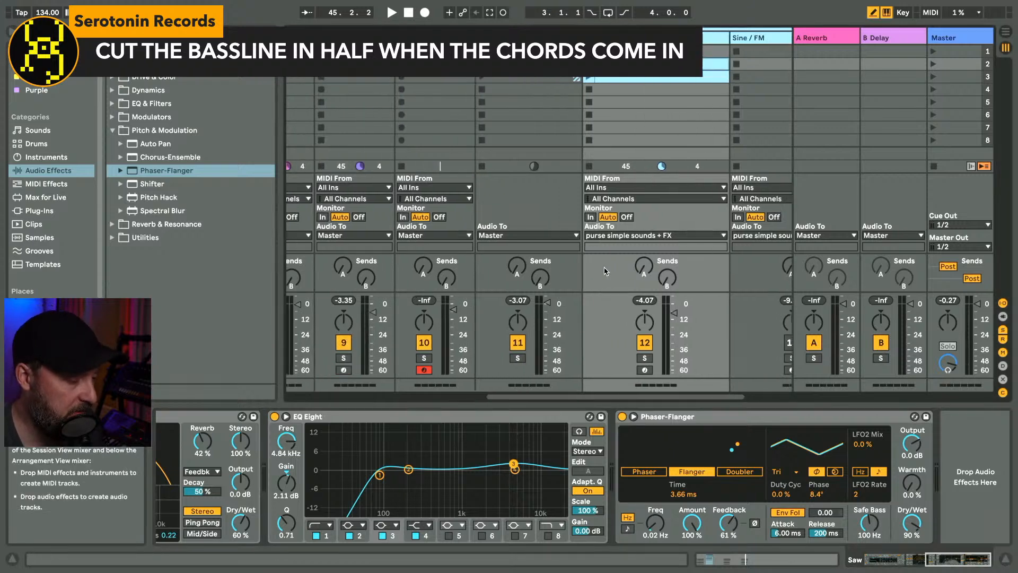
# - Solo the Operator track and shorten its clip's loop to the second half of the bar, from 1.3.1 to 2.1.1
pyautogui.click(380, 358)
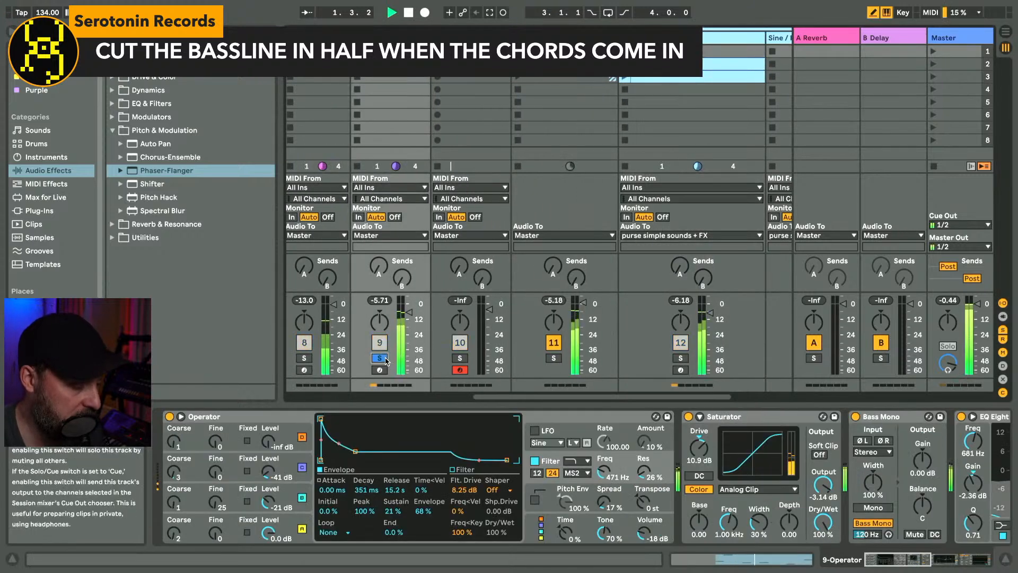
pyautogui.hotkey('shift', 'Tab')
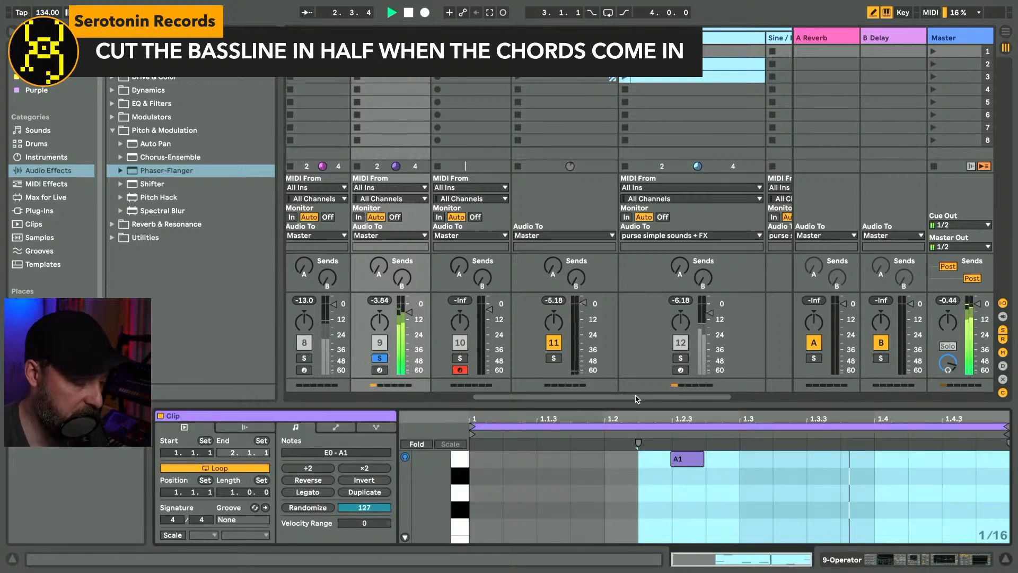
pyautogui.moveTo(633, 405); pyautogui.dragTo(633, 144)
pyautogui.scroll(2, 659, 298)
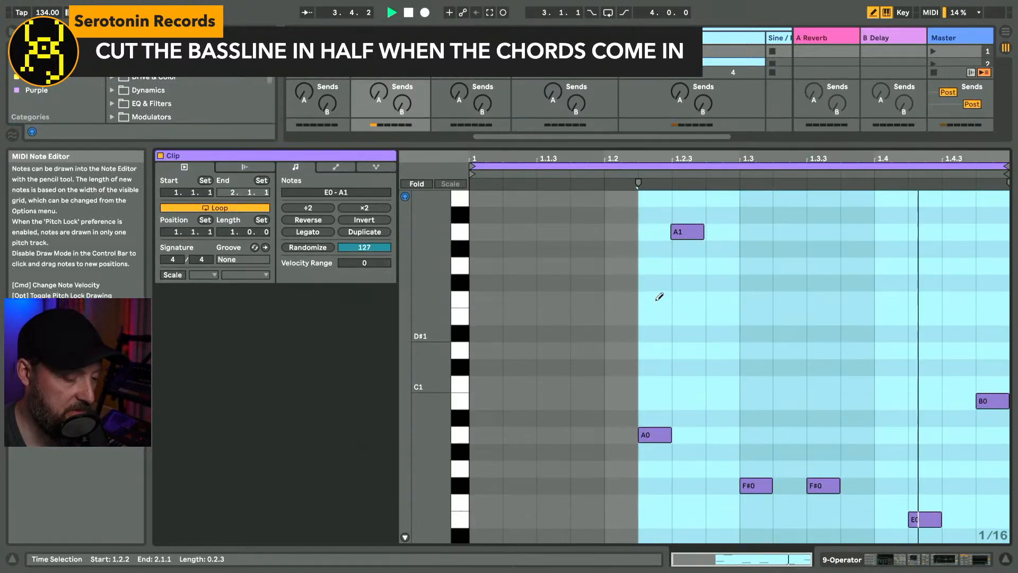
pyautogui.press('space')
pyautogui.press('space')
pyautogui.moveTo(475, 166); pyautogui.dragTo(740, 166)
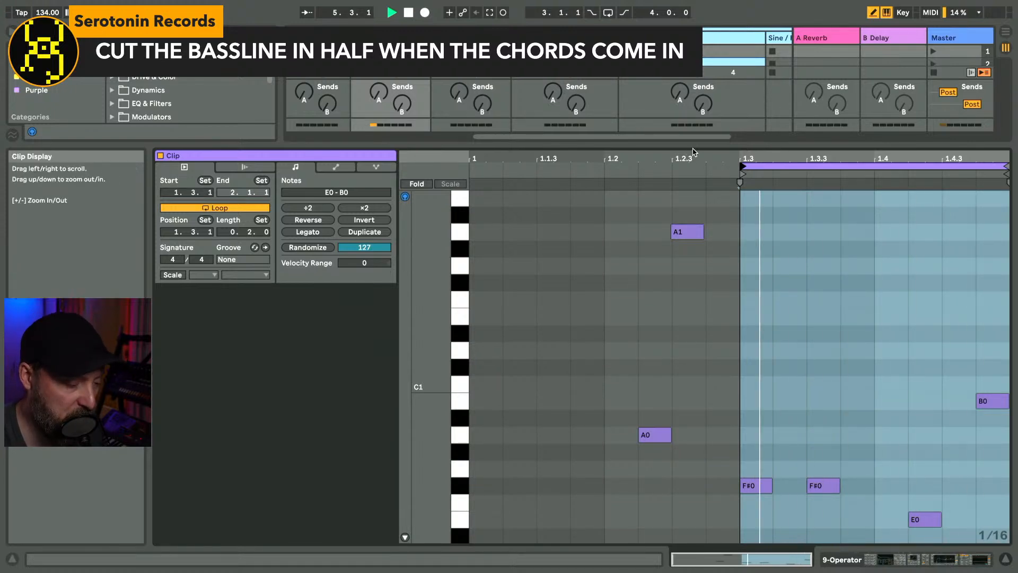
pyautogui.moveTo(684, 144); pyautogui.dragTo(684, 412)
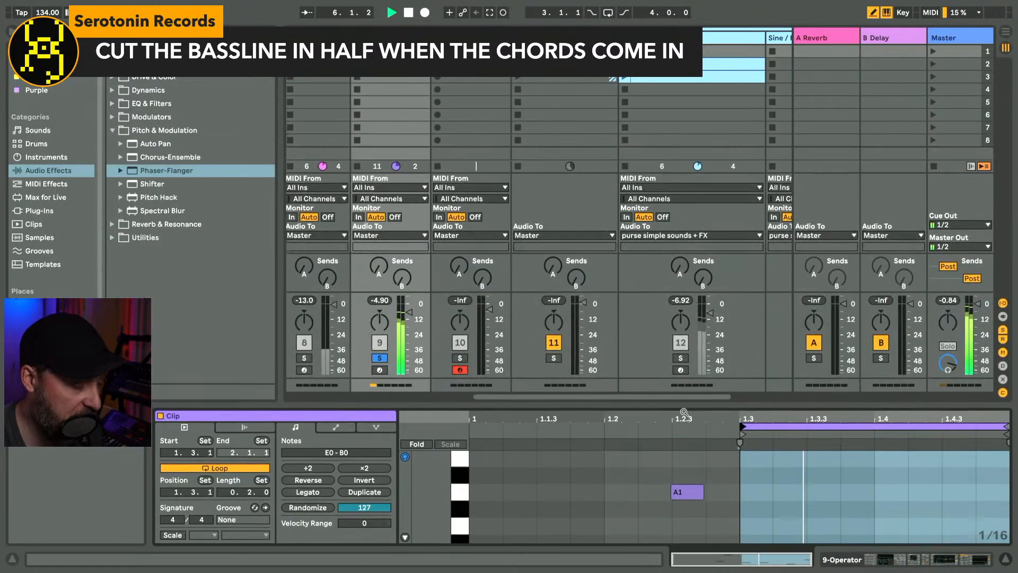
# - Unsolo the Operator track and lower the dry/wet of Saw's Phaser-Flanger to 41%
pyautogui.click(380, 358)
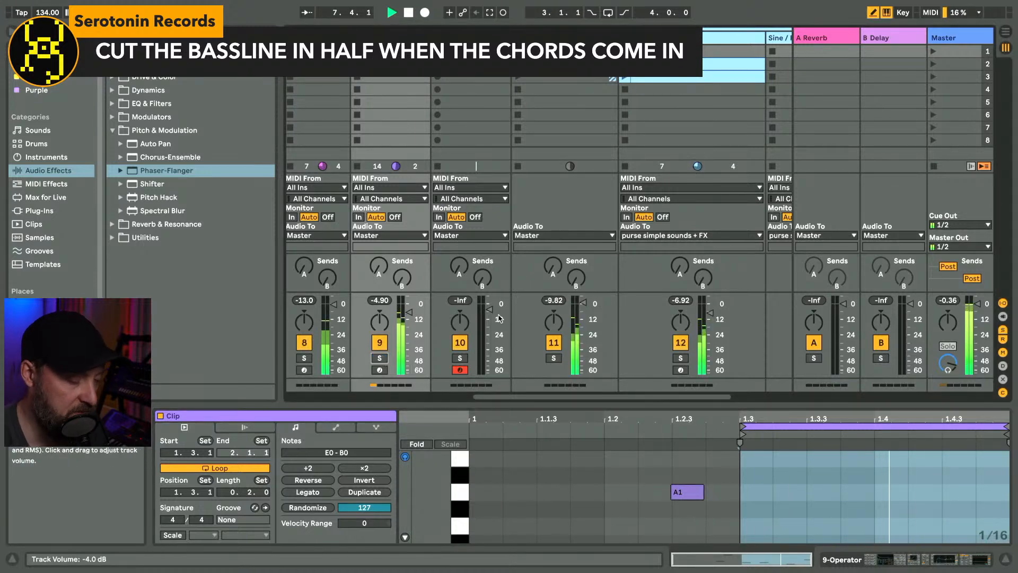
pyautogui.doubleClick(678, 38)
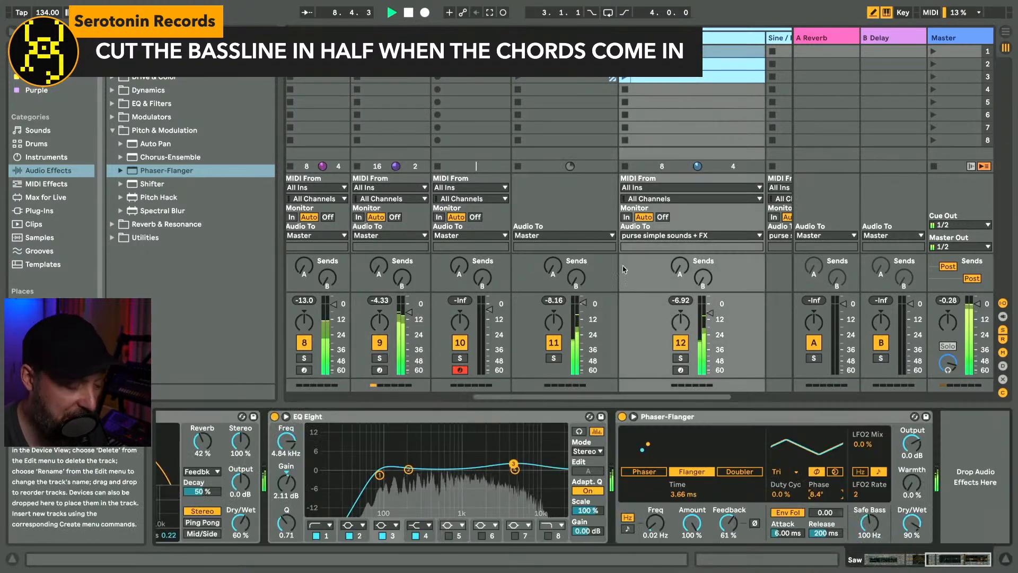
pyautogui.moveTo(912, 523); pyautogui.dragTo(912, 572)
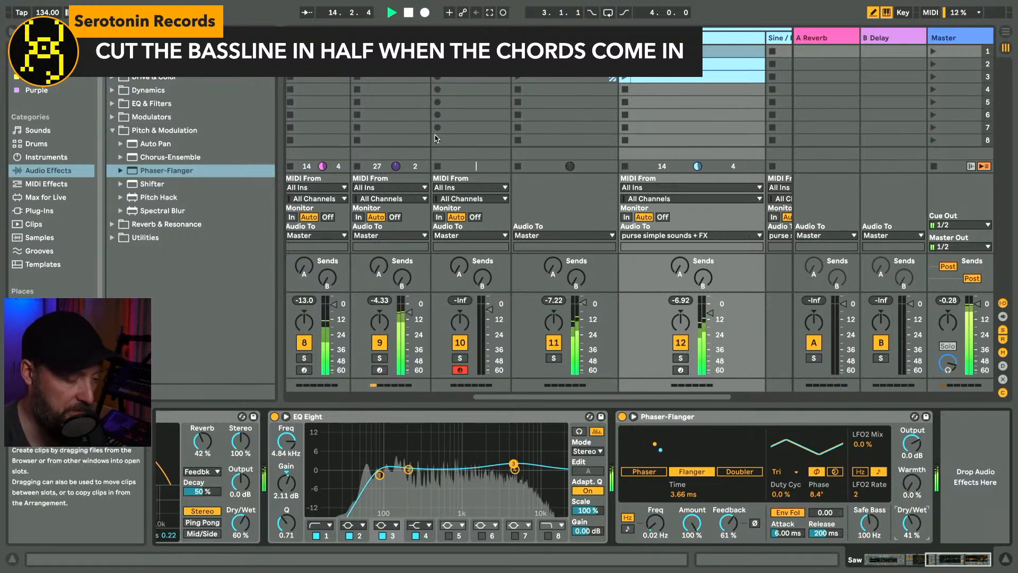
# - Duplicate the Operator clip into scene 2 and, in the launched copy, delete the F#0 note at 1.3
pyautogui.hscroll(-3, 447, 110)
pyautogui.click(447, 110)
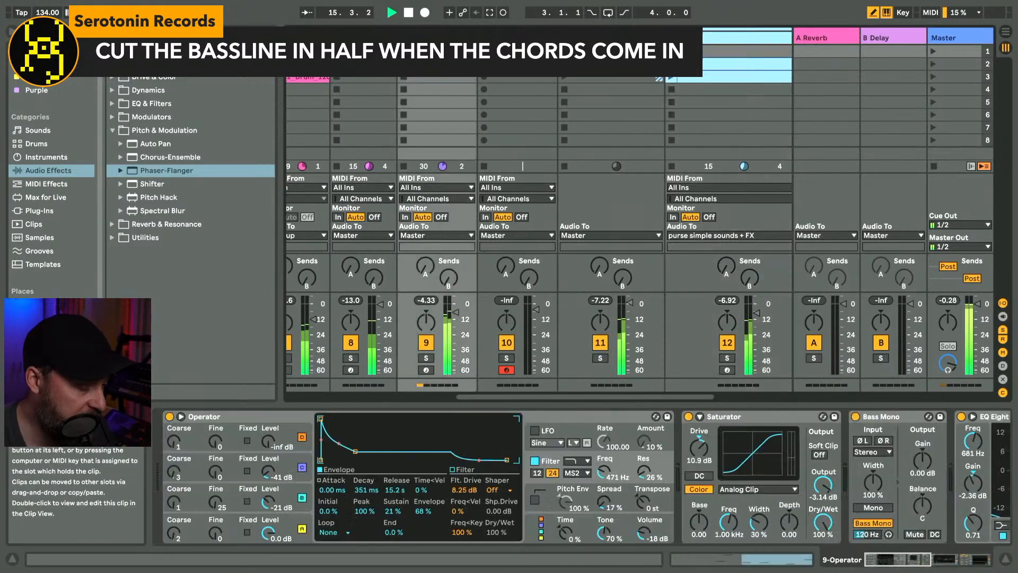
pyautogui.doubleClick(438, 64)
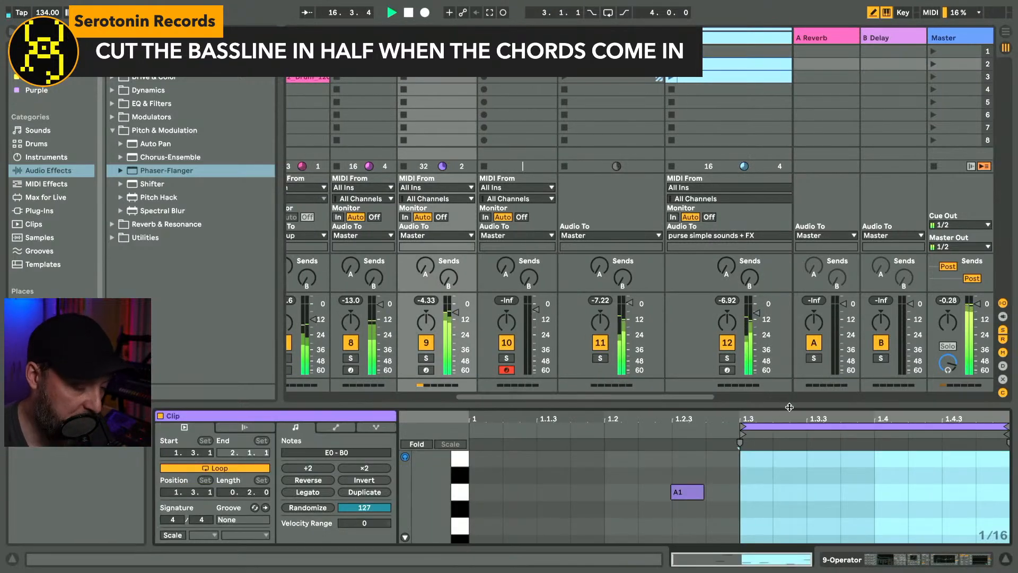
pyautogui.moveTo(788, 404); pyautogui.dragTo(787, 151)
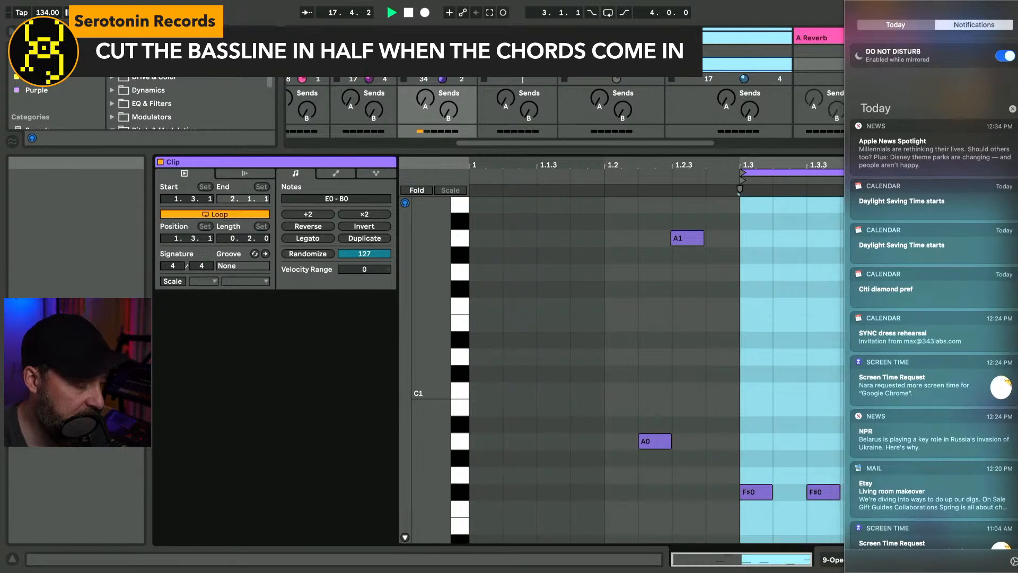
pyautogui.click(404, 64)
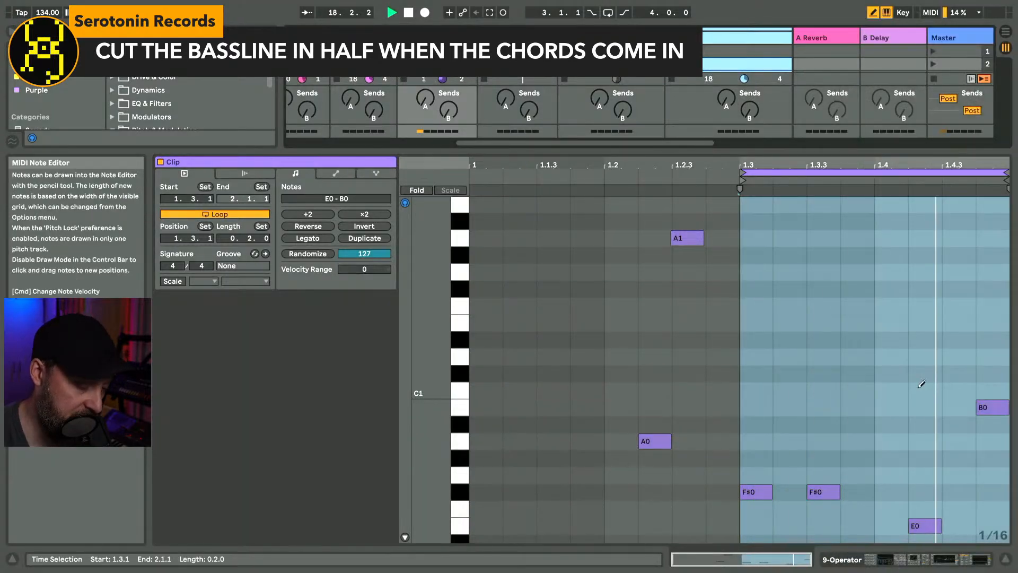
pyautogui.click(770, 488)
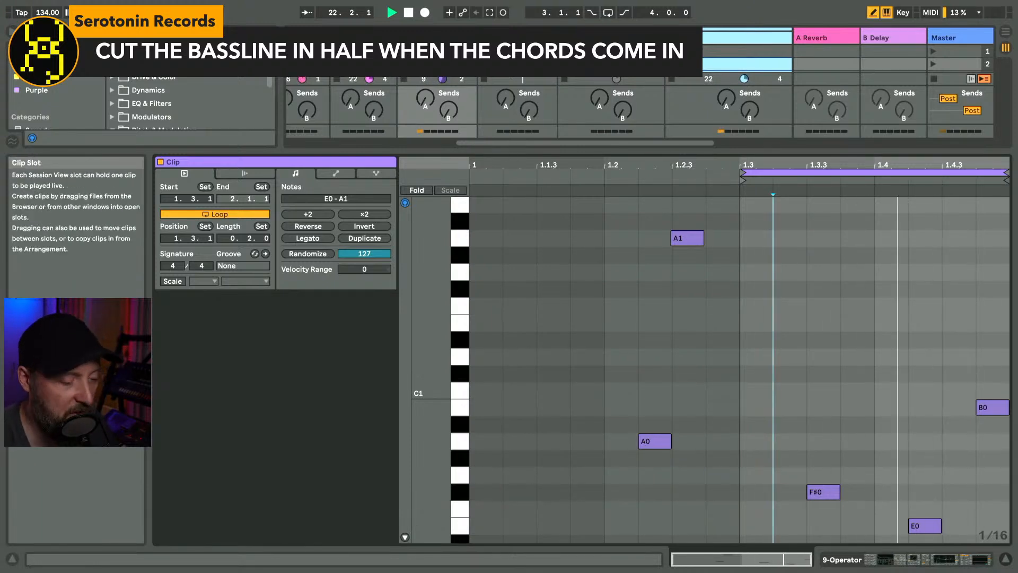
# - On the Saw track, lower the Echo's dry/wet to 47% and the Phaser-Flanger's dry/wet to 17%
pyautogui.doubleClick(689, 38)
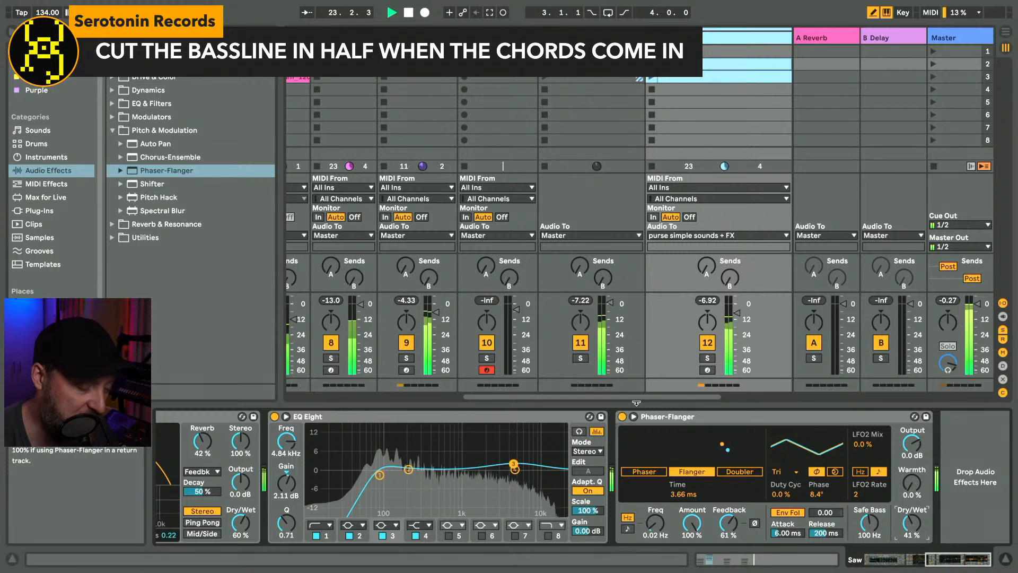
pyautogui.moveTo(242, 523); pyautogui.dragTo(242, 534)
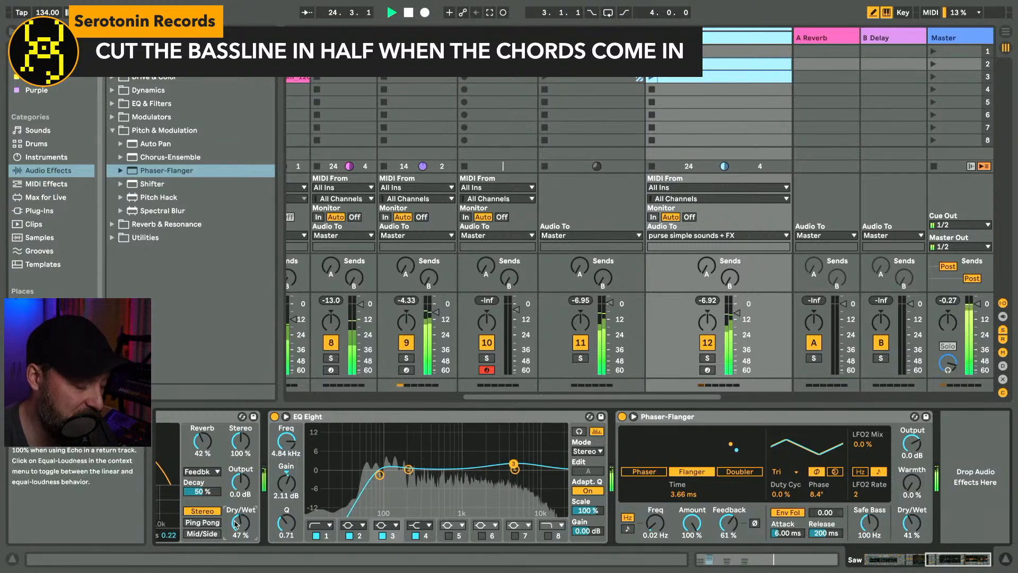
pyautogui.moveTo(912, 524); pyautogui.dragTo(912, 541)
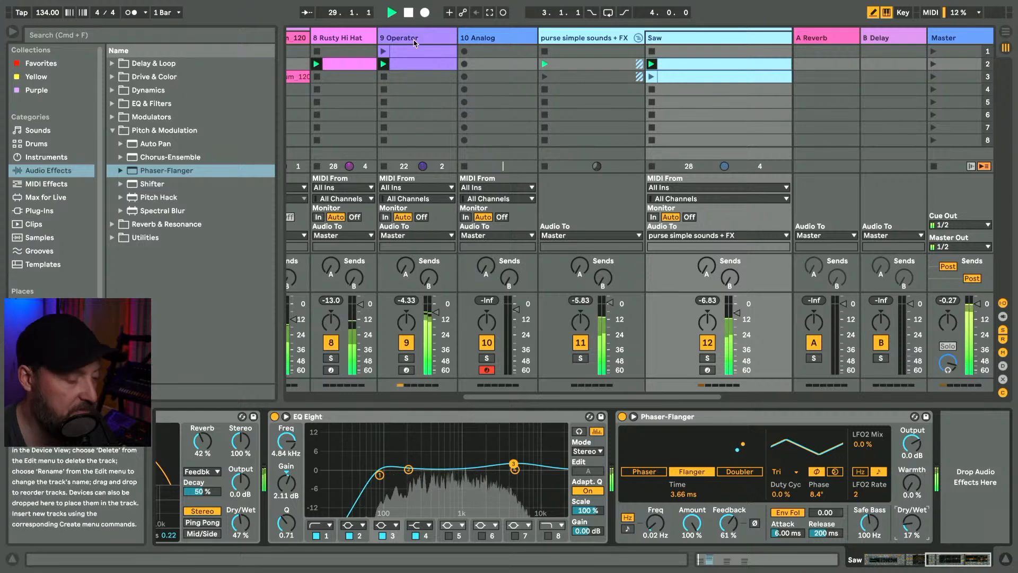
# - Lower the Operator's filter frequency on track 9 to 317 Hz and stop playback
pyautogui.click(415, 38)
pyautogui.moveTo(604, 472)
pyautogui.mouseDown()
pyautogui.moveTo(604, 456)
pyautogui.moveTo(604, 477)
pyautogui.mouseUp()
pyautogui.press('space')
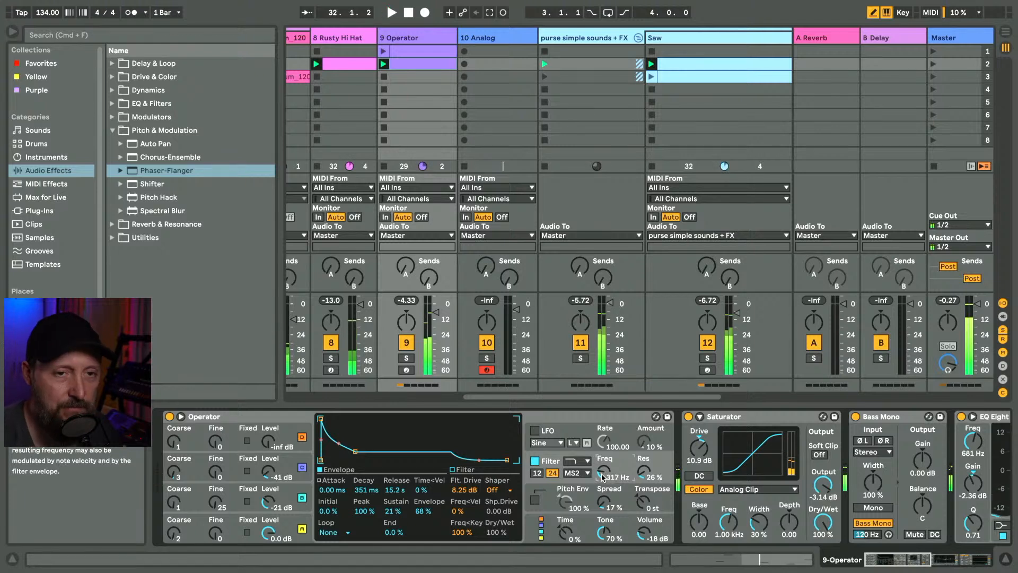